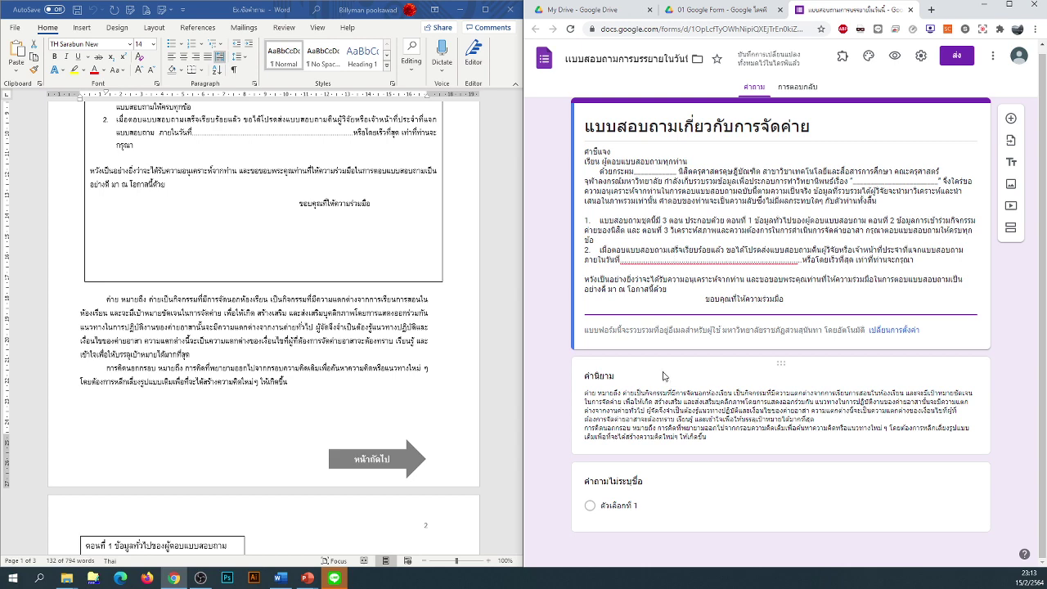
# Step: Compare the คำนิยาม section's title and description in the form with the definition paragraphs in the Word document
pyautogui.doubleClick(619, 382)
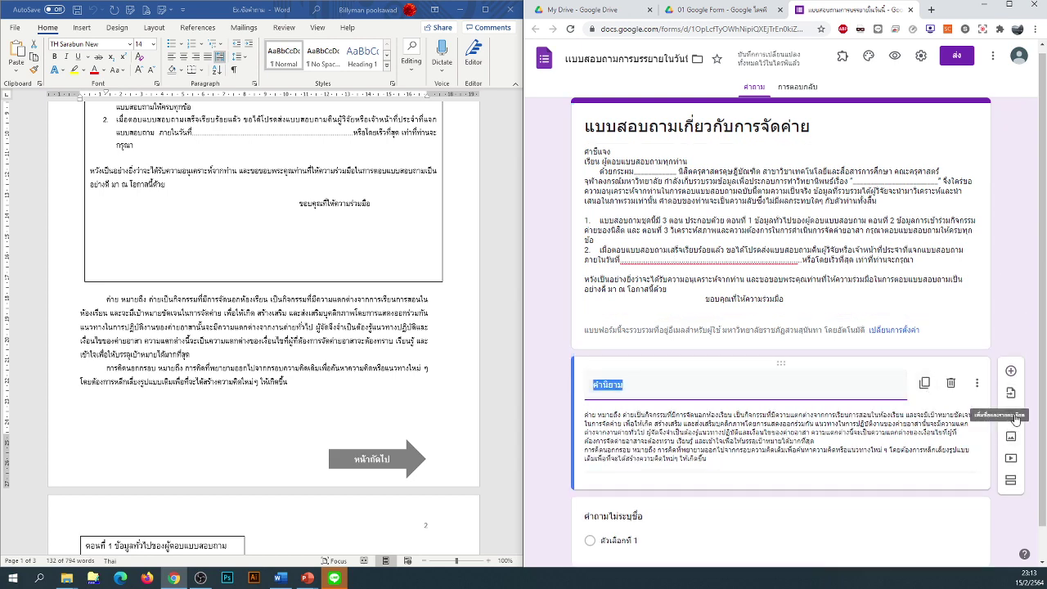
pyautogui.click(643, 388)
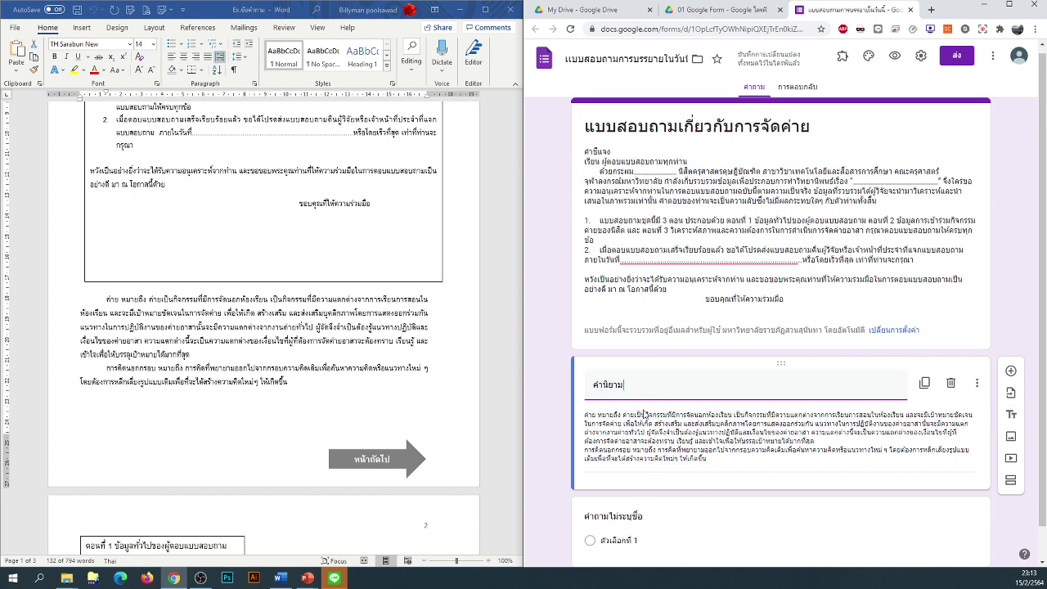
pyautogui.scroll(-1, 629, 403)
pyautogui.tripleClick(586, 380)
pyautogui.click(632, 390)
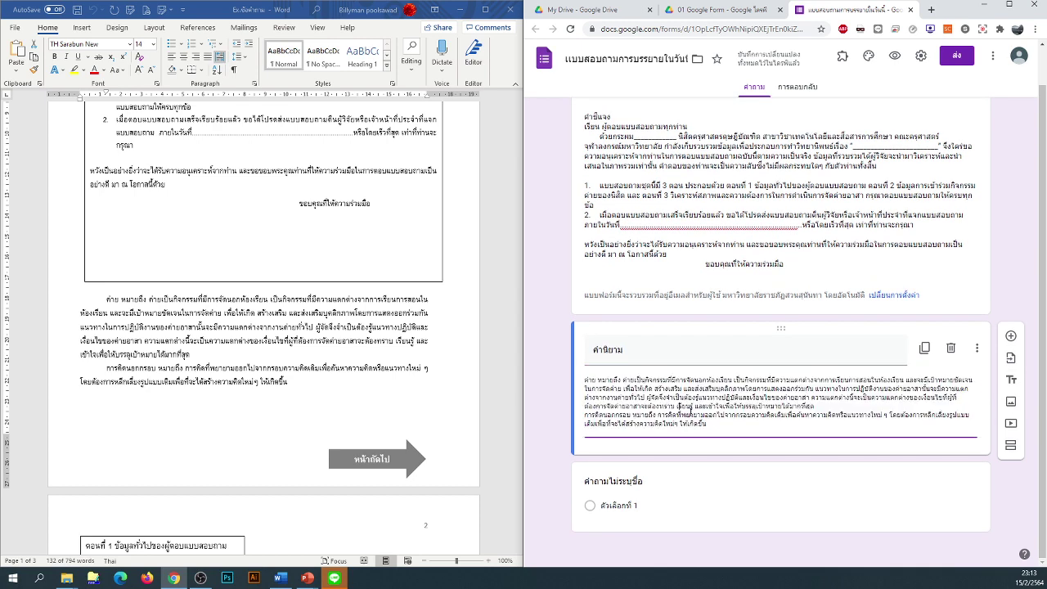
pyautogui.moveTo(720, 425); pyautogui.dragTo(584, 379)
pyautogui.moveTo(320, 389); pyautogui.dragTo(85, 296)
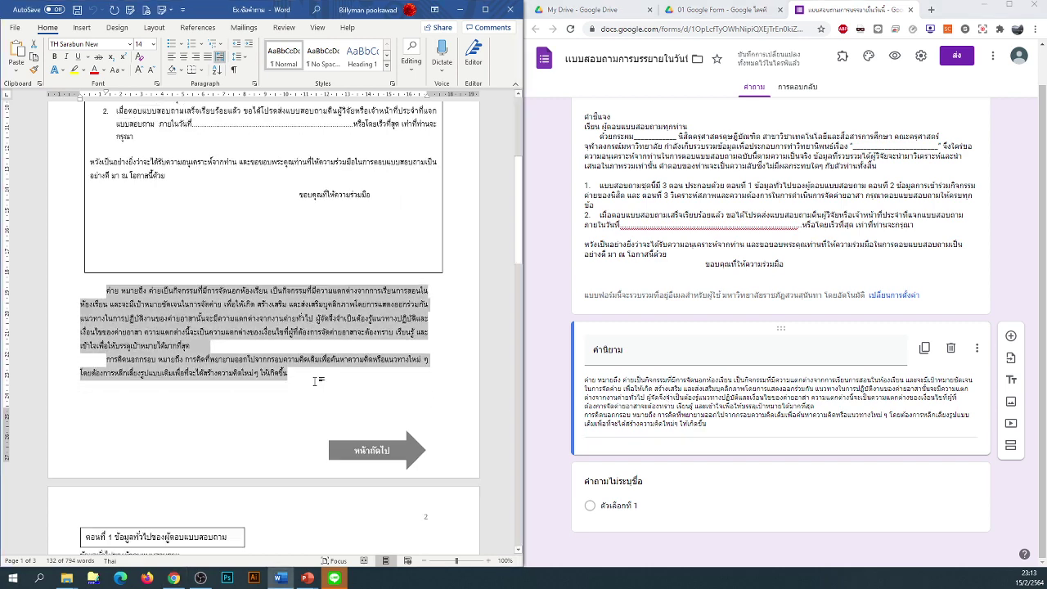
# Step: Find ตอนที่ 1 in the Word questionnaire and add a new question below the form's คำนิยาม section
pyautogui.scroll(-7, 316, 381)
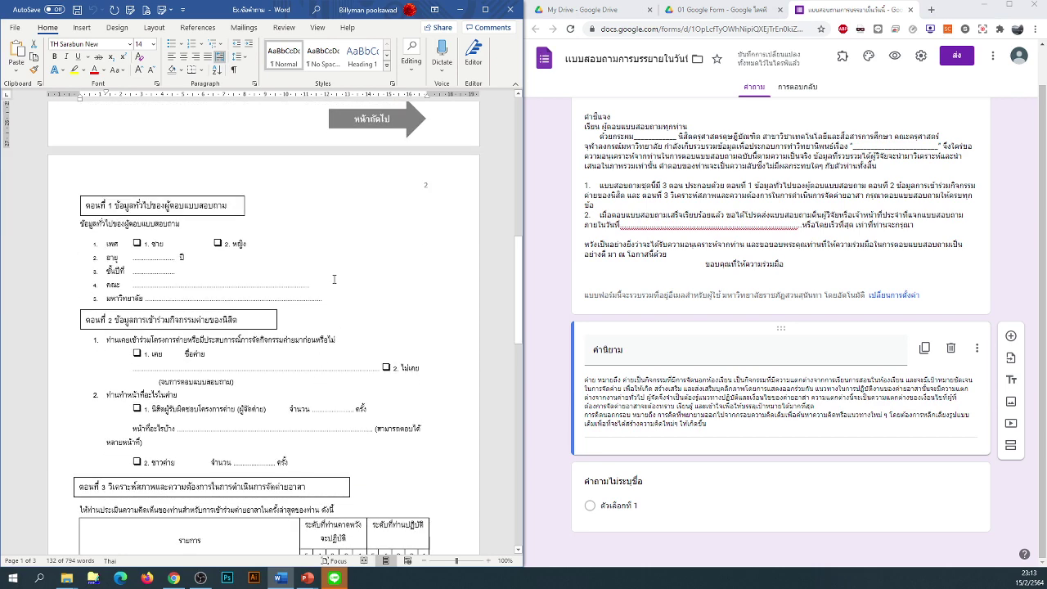
pyautogui.click(564, 398)
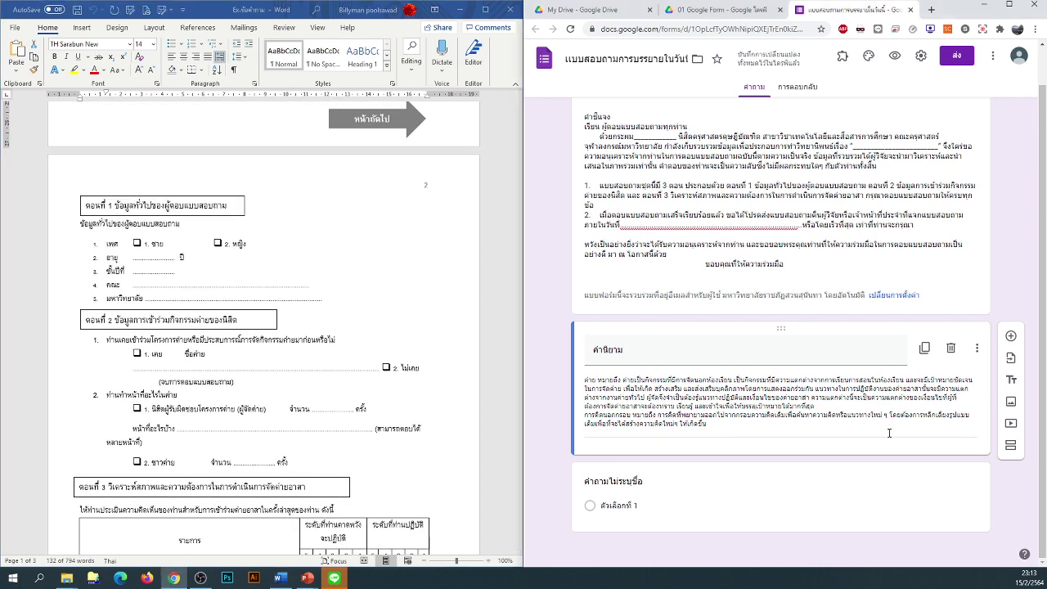
pyautogui.click(1011, 337)
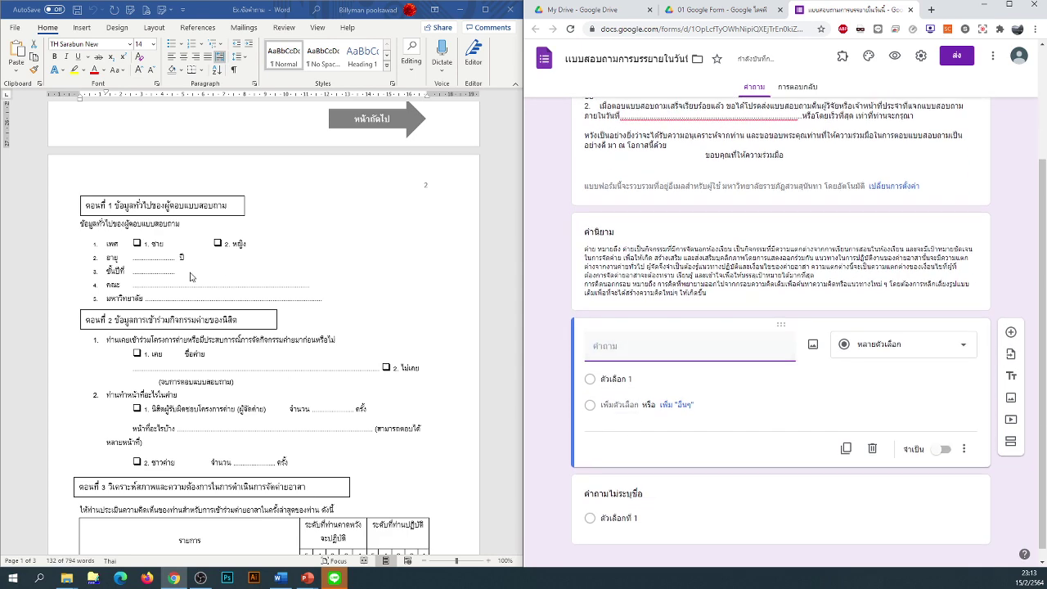
# Step: Copy the first item, เพศ, from ตอนที่ 1 of the Word document and title the new question "1. เพศ"
pyautogui.click(107, 231)
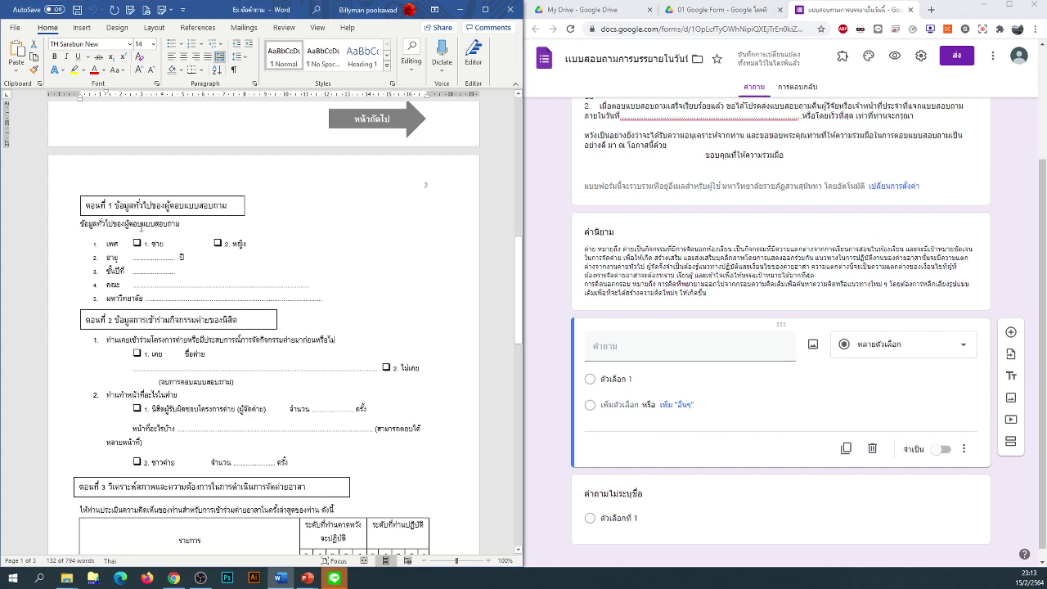
pyautogui.tripleClick(107, 224)
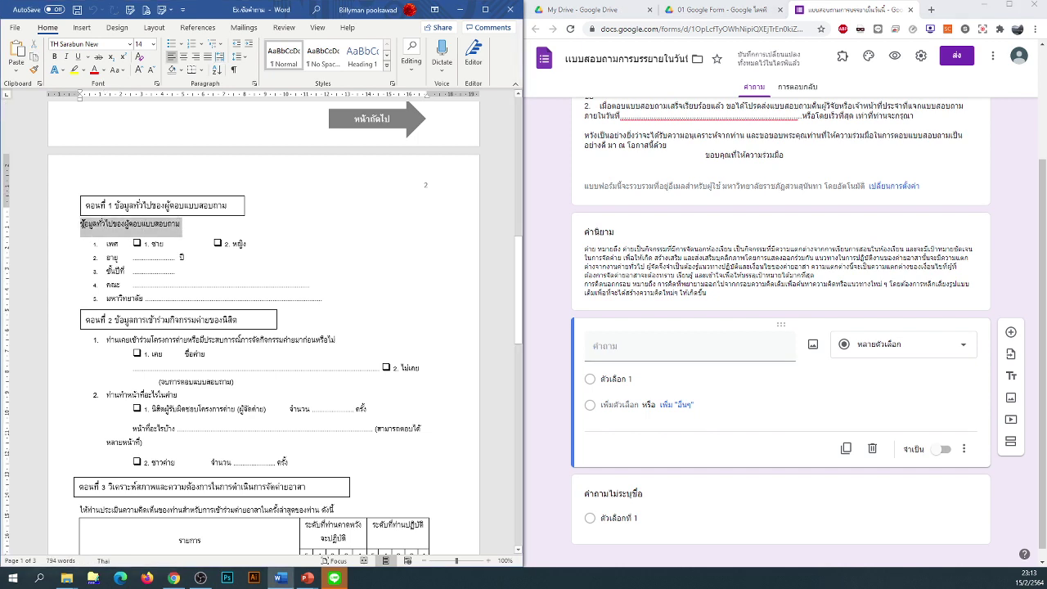
pyautogui.rightClick(90, 227)
pyautogui.click(123, 243)
pyautogui.click(119, 238)
pyautogui.rightClick(111, 244)
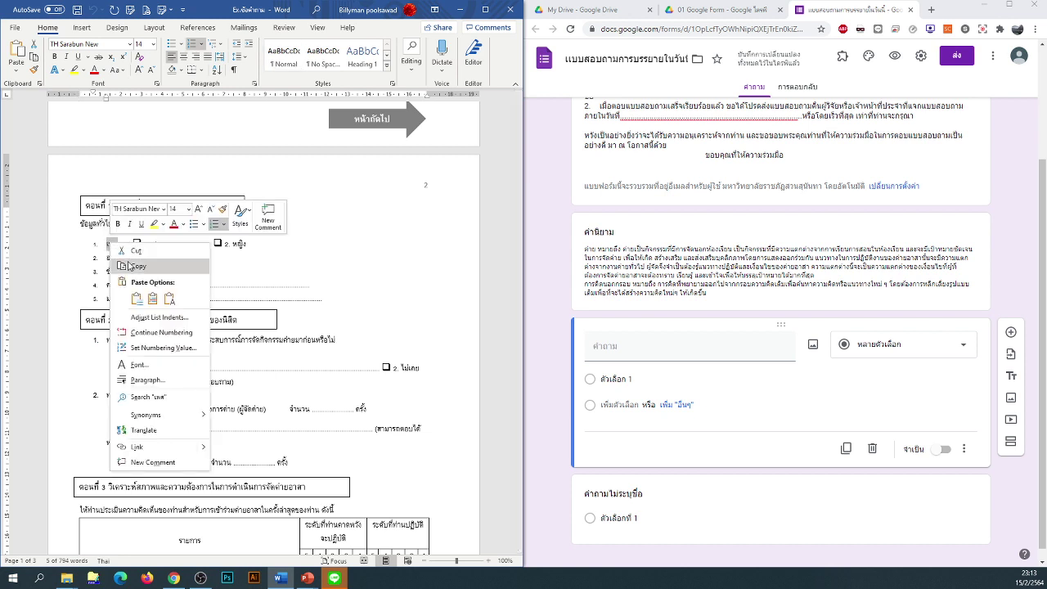
pyautogui.click(129, 263)
pyautogui.click(654, 350)
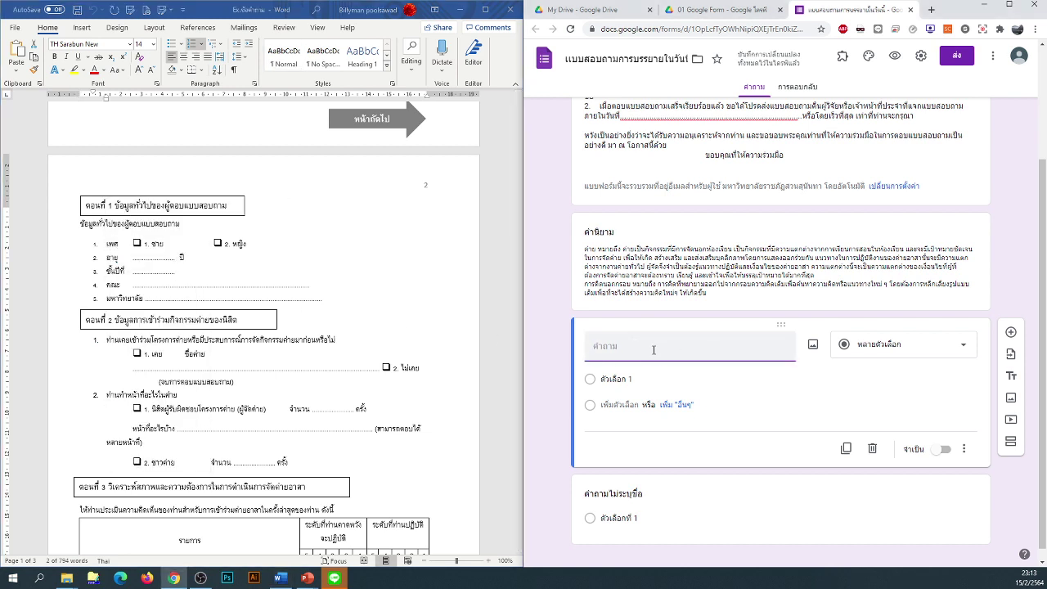
pyautogui.write('1.')
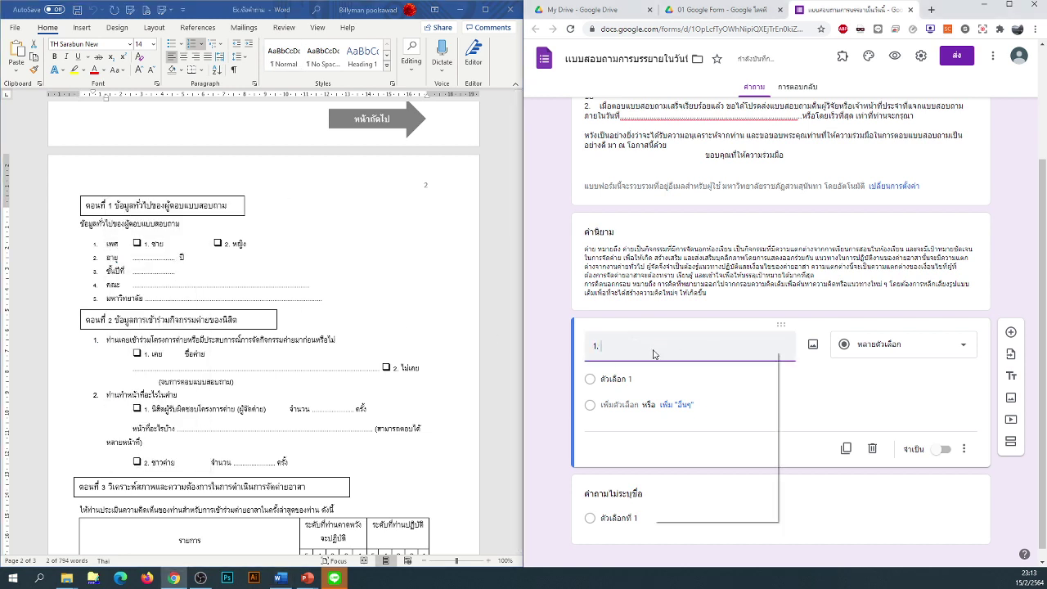
pyautogui.rightClick(654, 350)
pyautogui.click(681, 436)
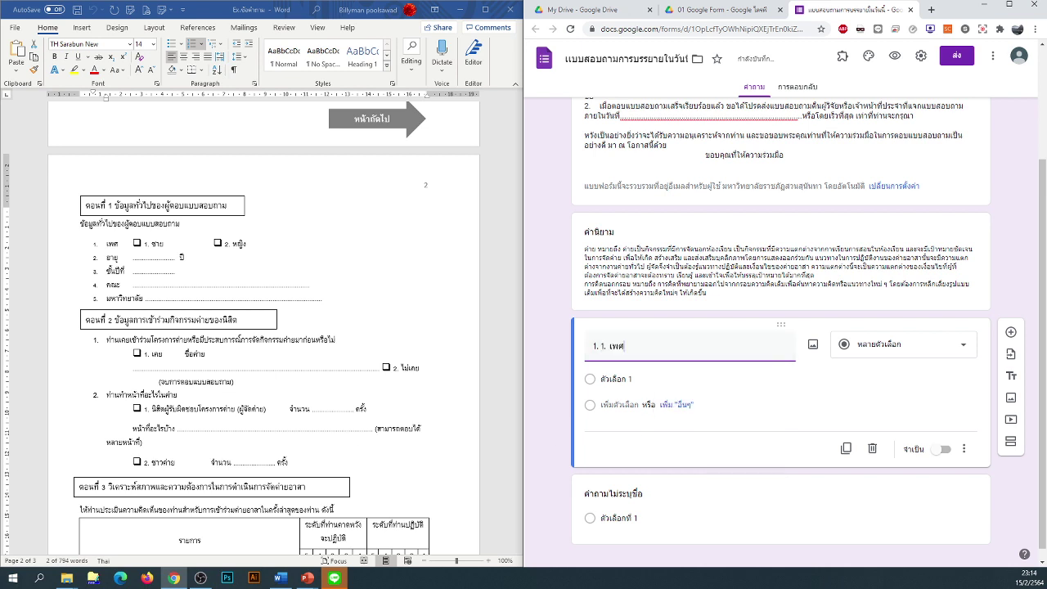
pyautogui.click(630, 404)
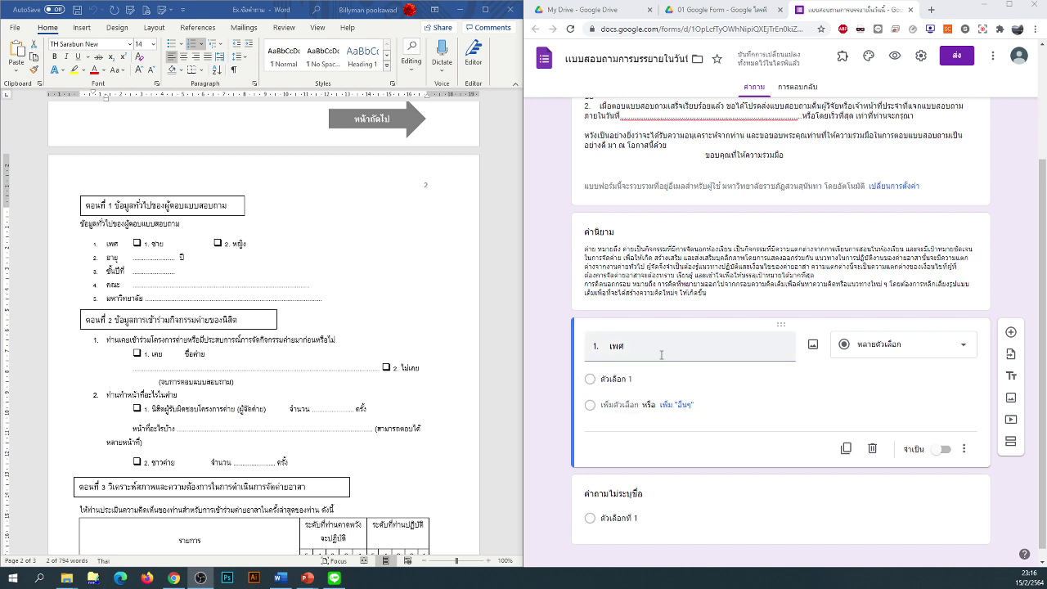
# Step: Use the multiple-choice type (หลายตัวเลือก) for the เพศ question and enter the options "1. ชาย" and "หญิง"
pyautogui.click(865, 347)
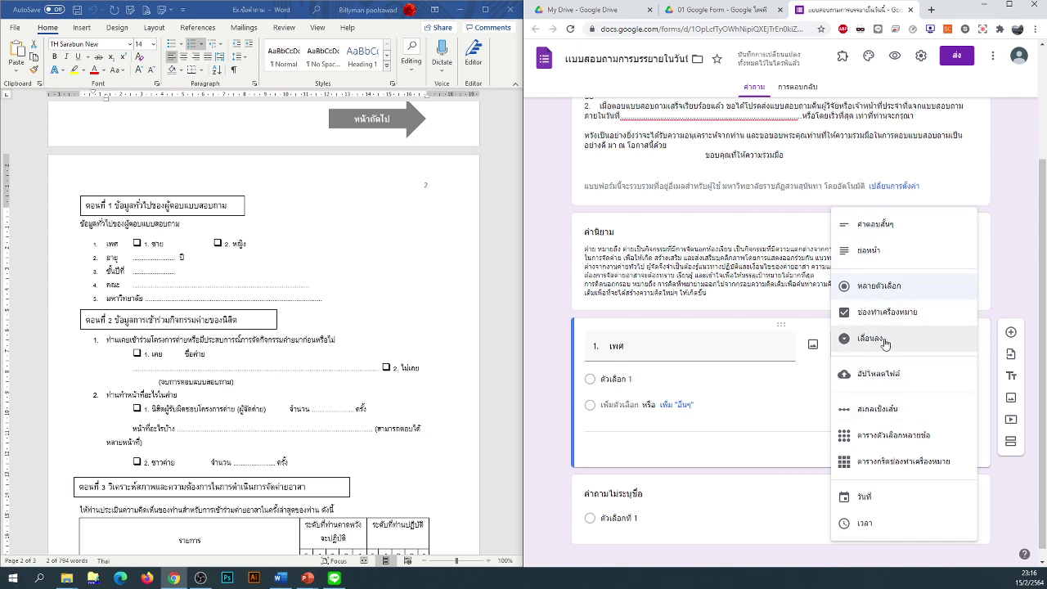
pyautogui.click(870, 288)
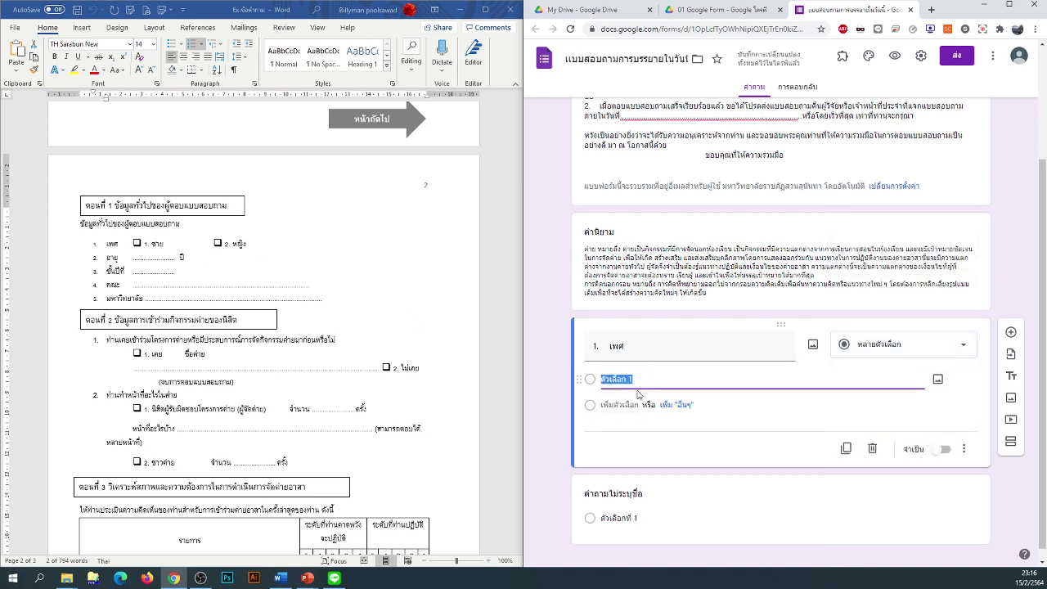
pyautogui.write('1. ช')
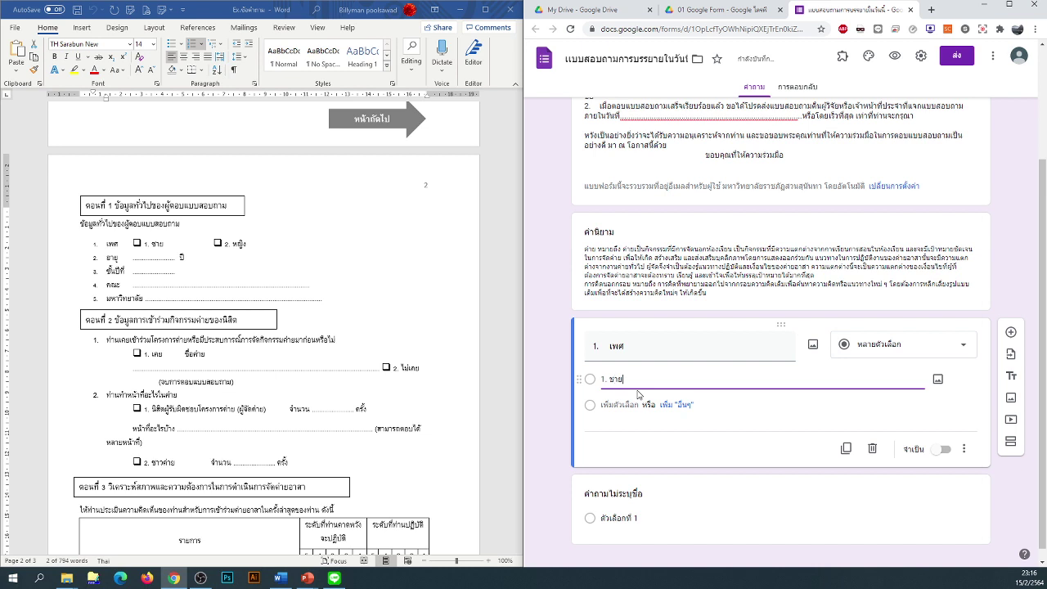
pyautogui.write('าย')
pyautogui.click(605, 404)
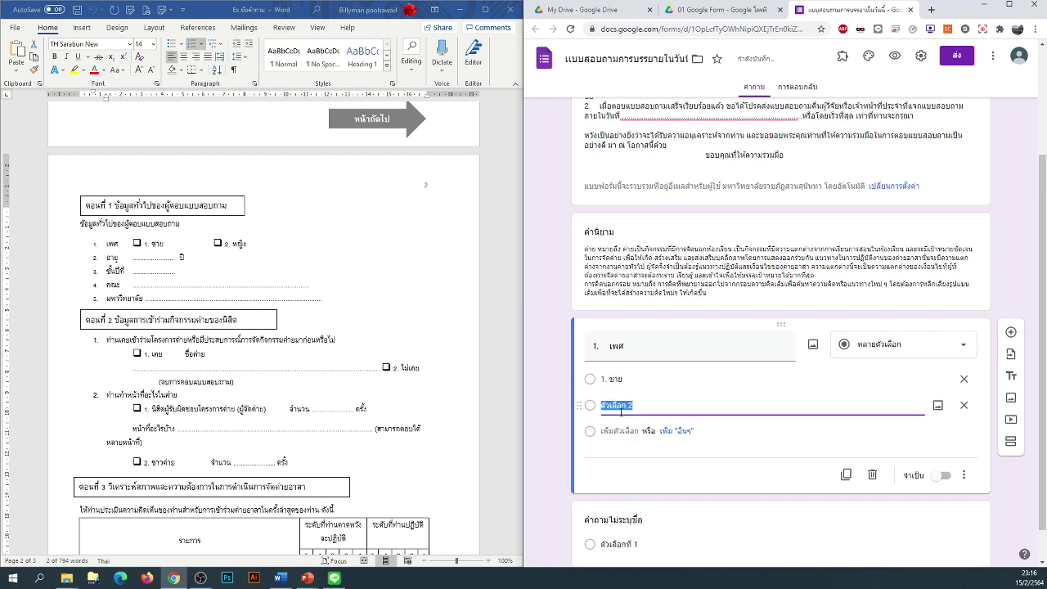
pyautogui.write('หญิง')
# Step: Remove the number from the first option of the เพศ question so that it reads "ชาย"
pyautogui.click(635, 380)
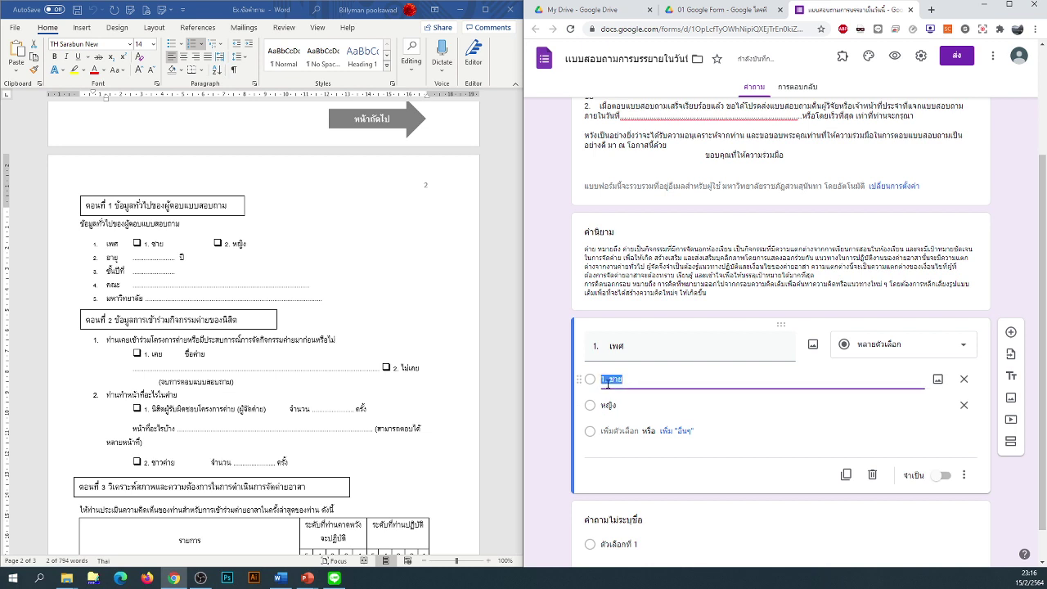
pyautogui.click(610, 382)
pyautogui.press('BackSpace')
pyautogui.press('BackSpace')
pyautogui.press('BackSpace')
pyautogui.press('Down')
pyautogui.press('Up')
pyautogui.press('Down')
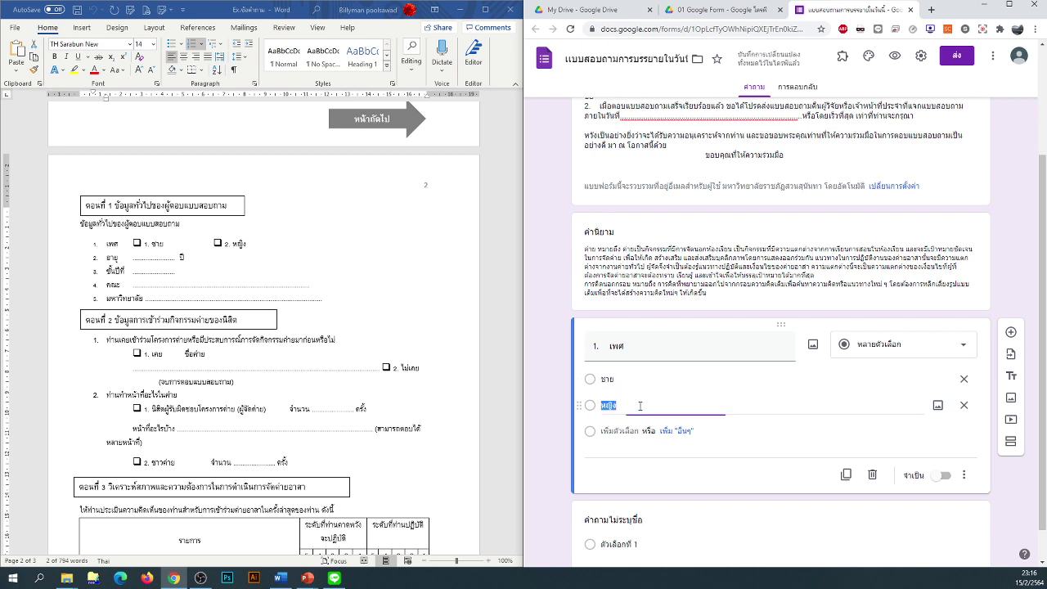
pyautogui.press('Up')
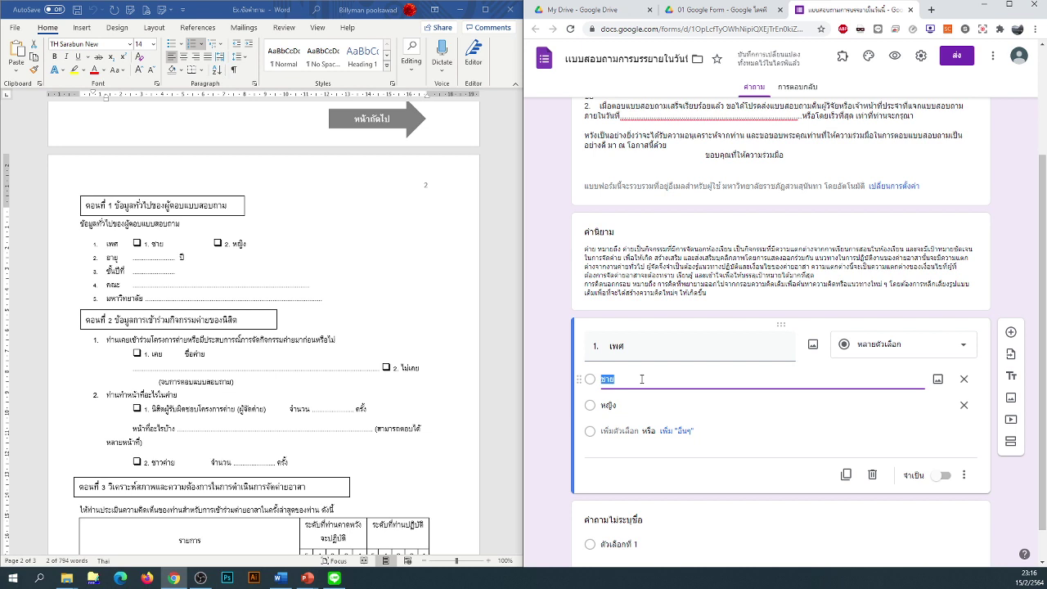
pyautogui.press('Down')
pyautogui.press('Up')
# Step: Make the เพศ question required
pyautogui.click(547, 452)
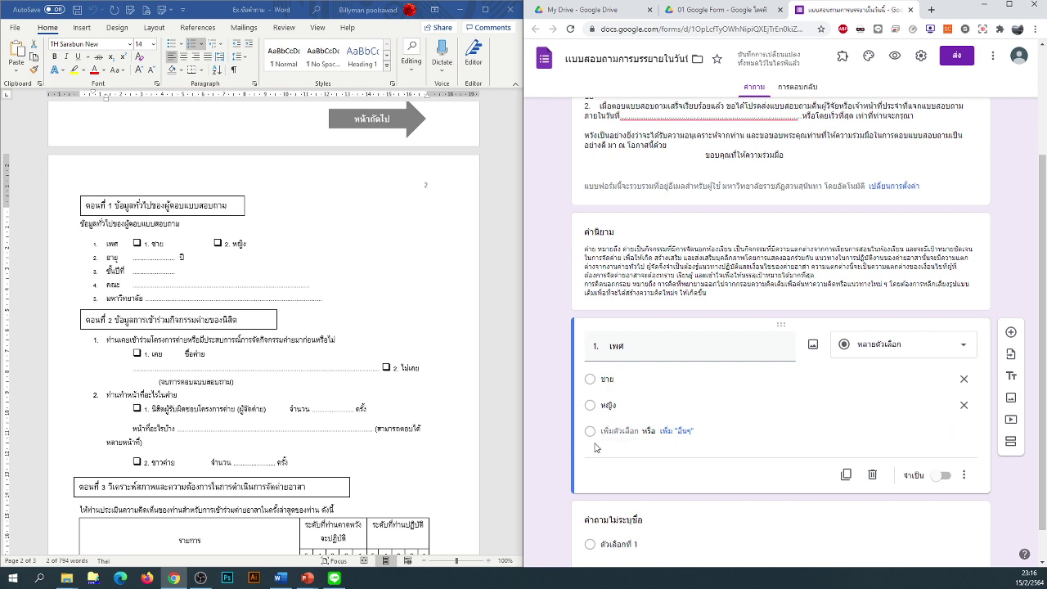
pyautogui.scroll(-1, 598, 448)
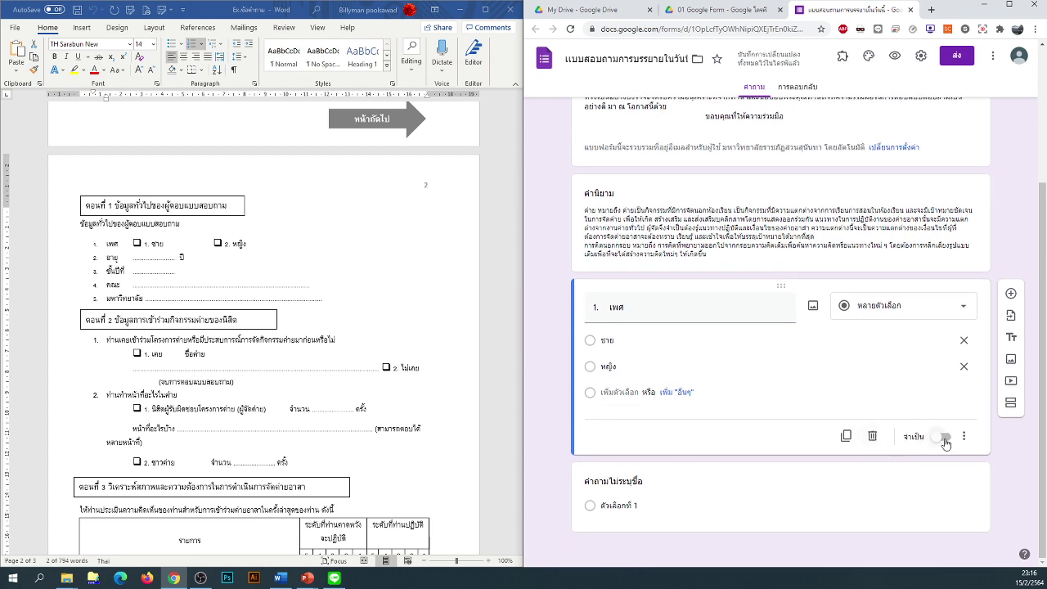
pyautogui.click(943, 438)
# Step: Copy the second item, อายุ, from the Word document and use it as the title "2. อายุ" of the untitled question
pyautogui.click(128, 257)
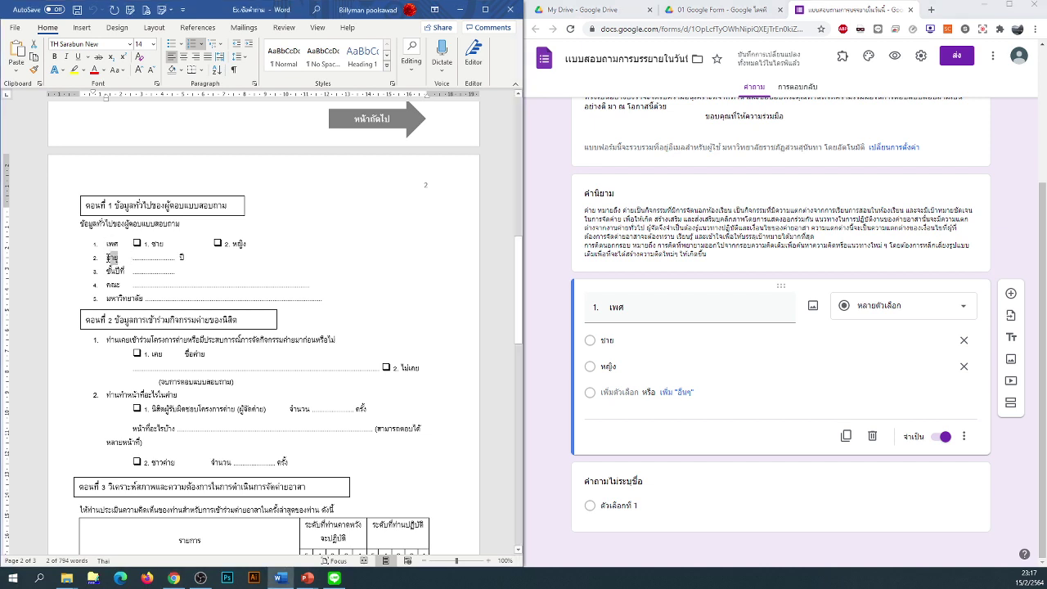
pyautogui.doubleClick(111, 259)
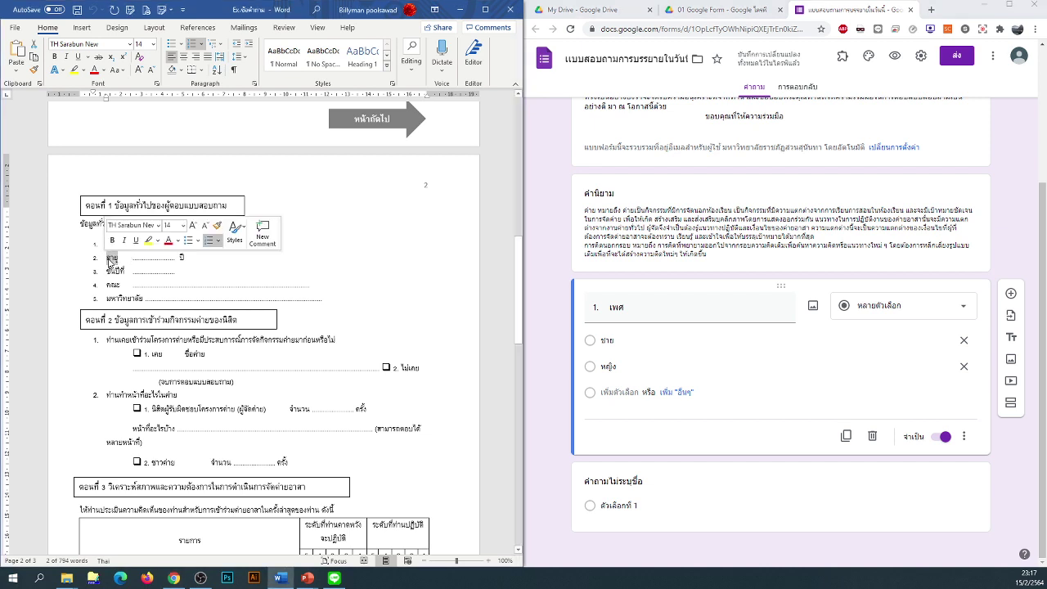
pyautogui.rightClick(111, 260)
pyautogui.click(135, 281)
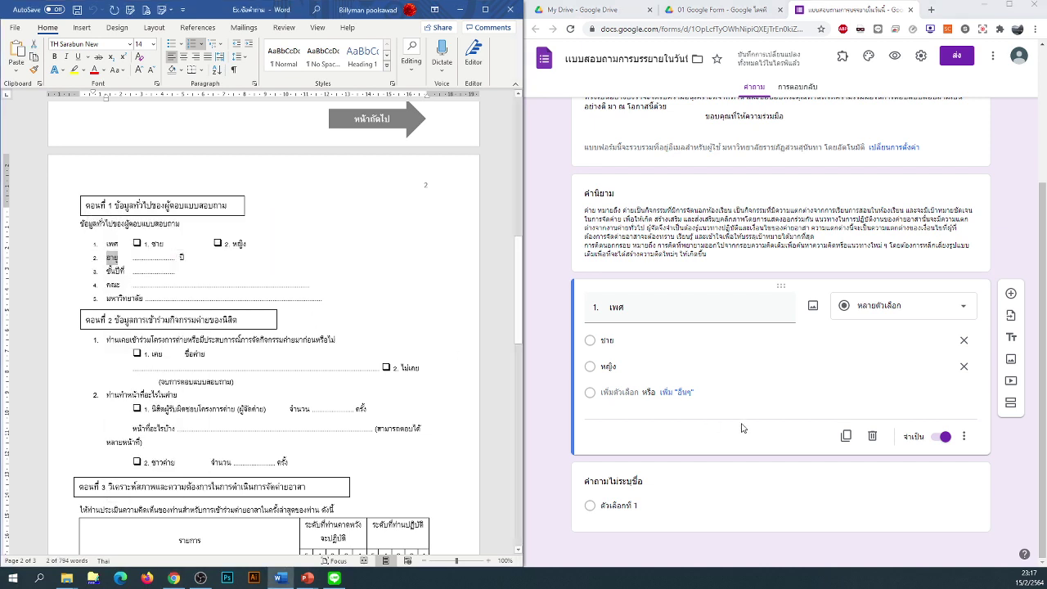
pyautogui.click(624, 506)
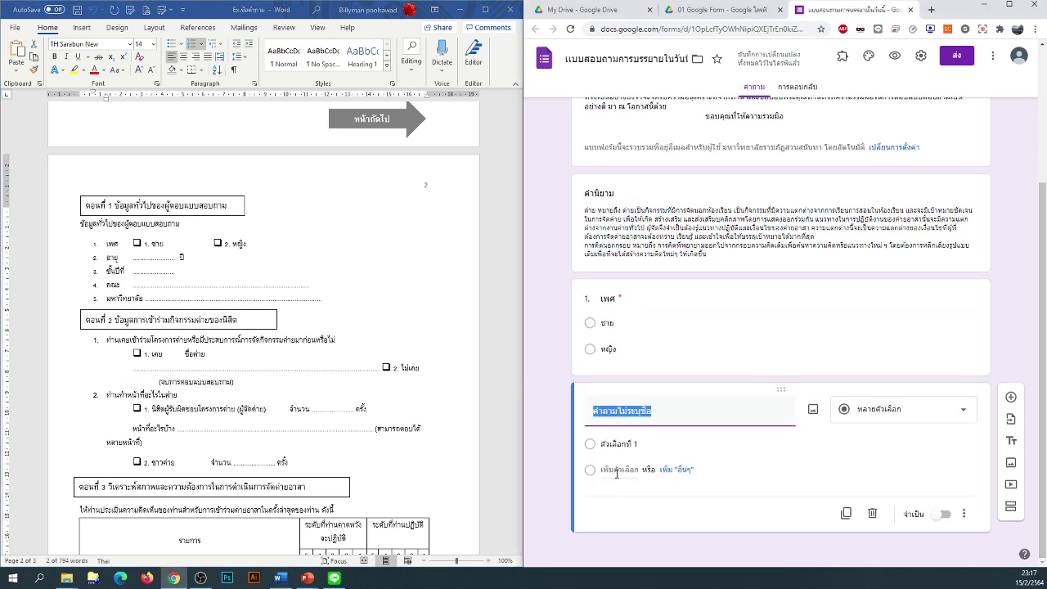
pyautogui.hotkey('ctrl', 'v')
# Step: Change the อายุ question to the short-answer type (คำตอบสั้นๆ) and make it required
pyautogui.click(882, 409)
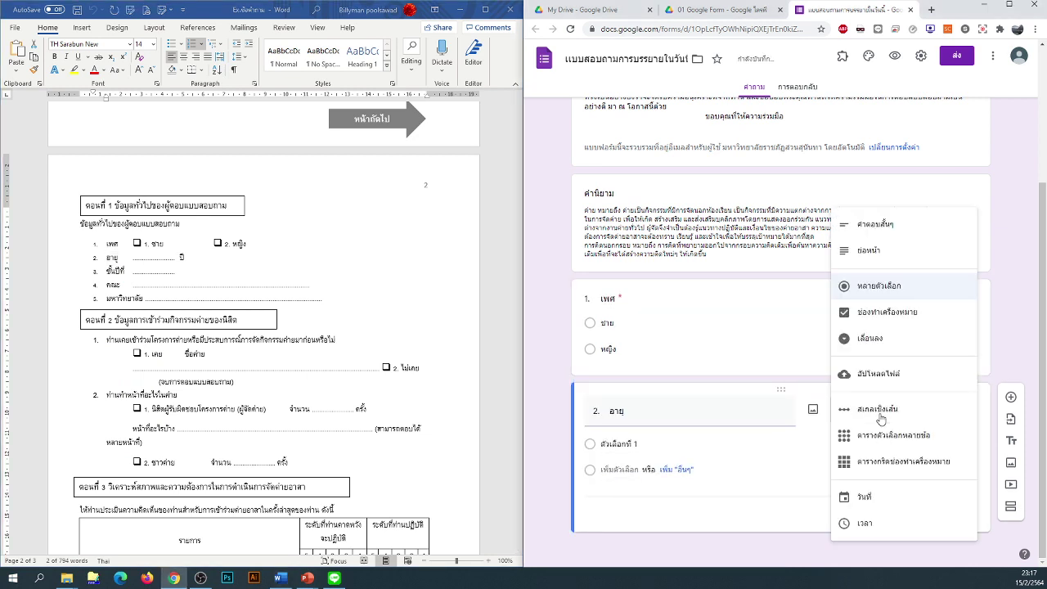
pyautogui.click(874, 211)
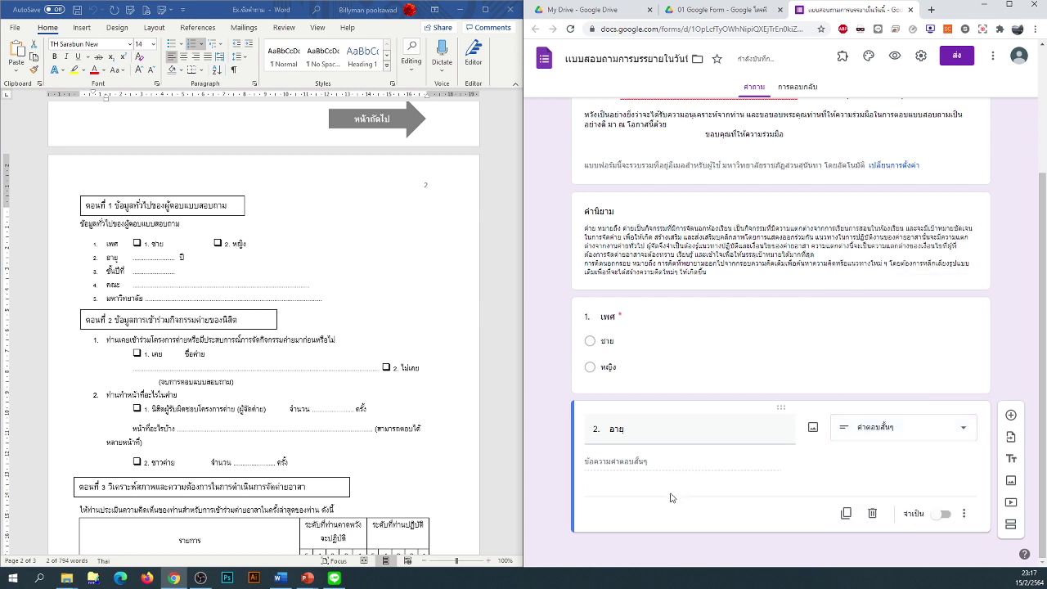
pyautogui.click(943, 513)
pyautogui.click(964, 514)
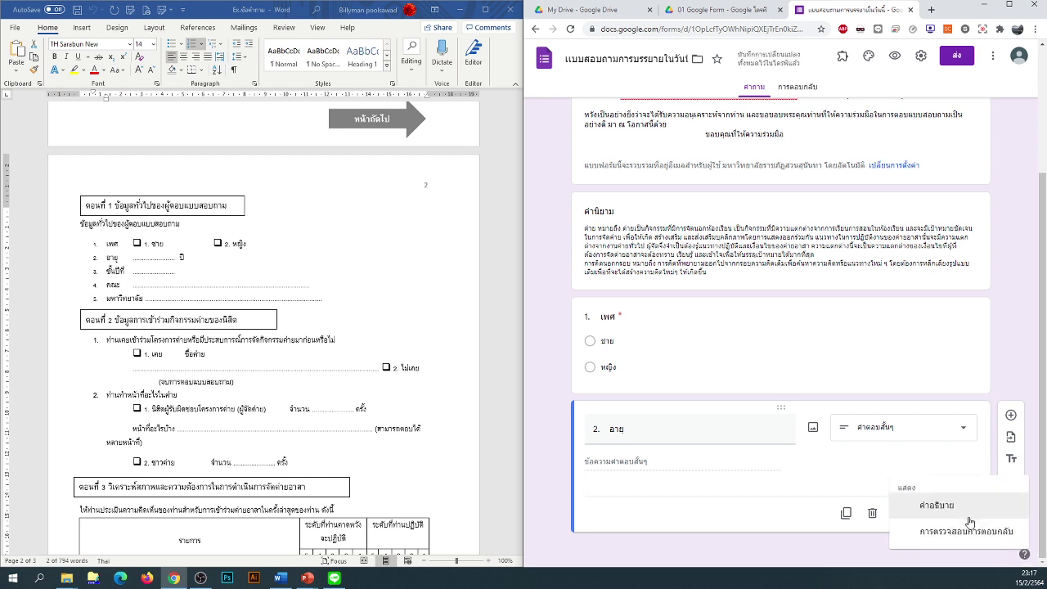
pyautogui.click(1019, 371)
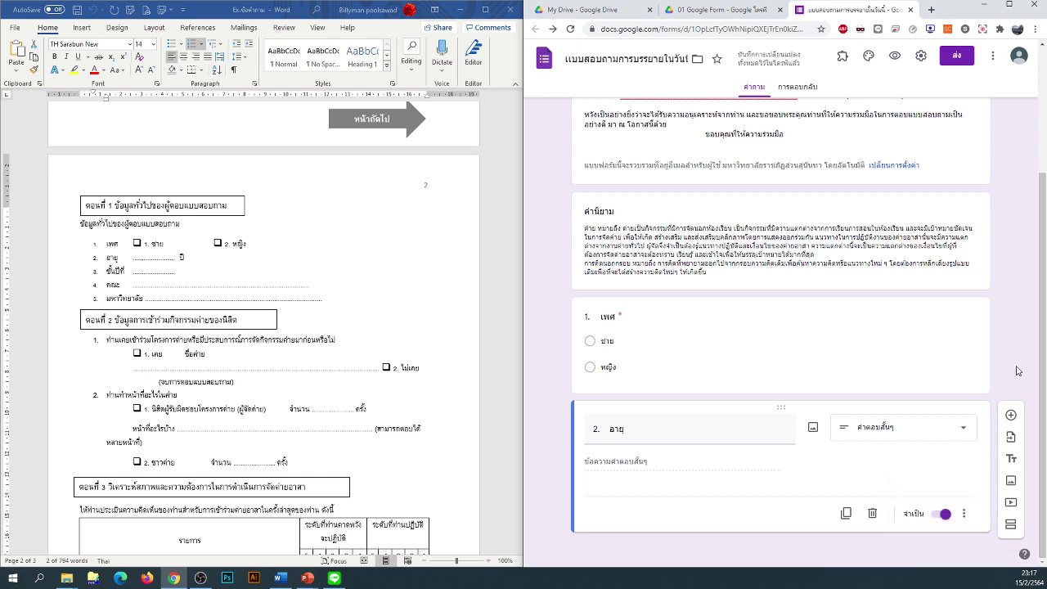
pyautogui.click(964, 514)
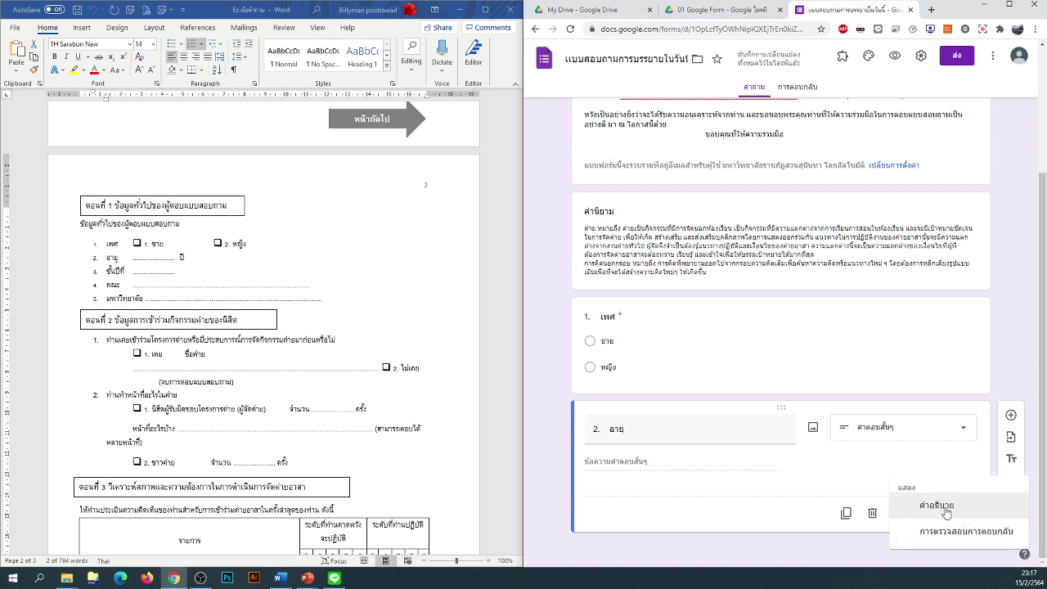
pyautogui.click(1020, 351)
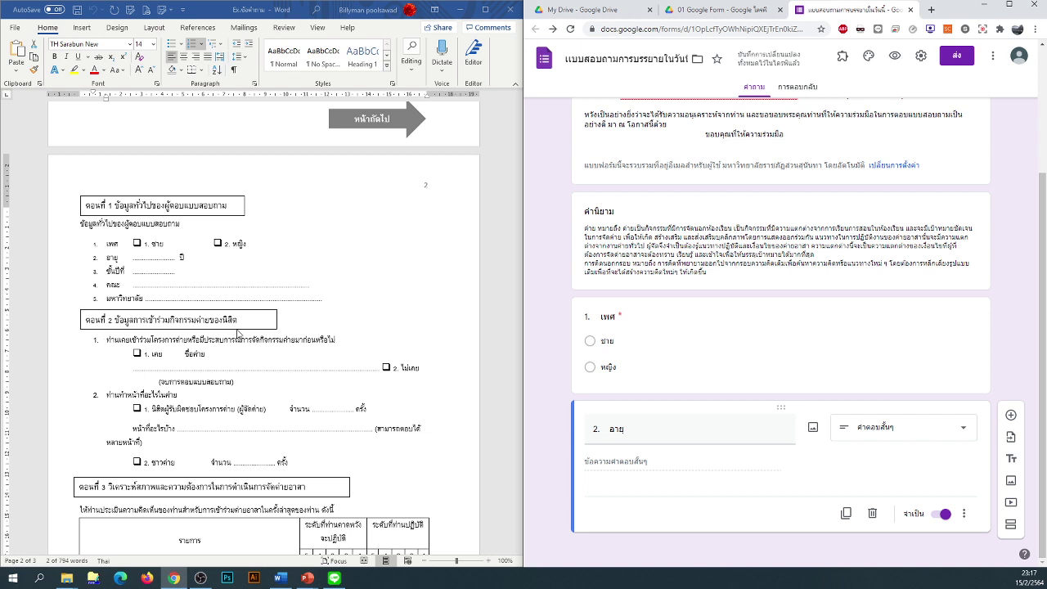
# Step: Turn a duplicate of the อายุ question into the short-answer (คำตอบสั้นๆ) question "3. ชั้นปีที่", copying the title from the Word document
pyautogui.click(125, 278)
pyautogui.click(125, 271)
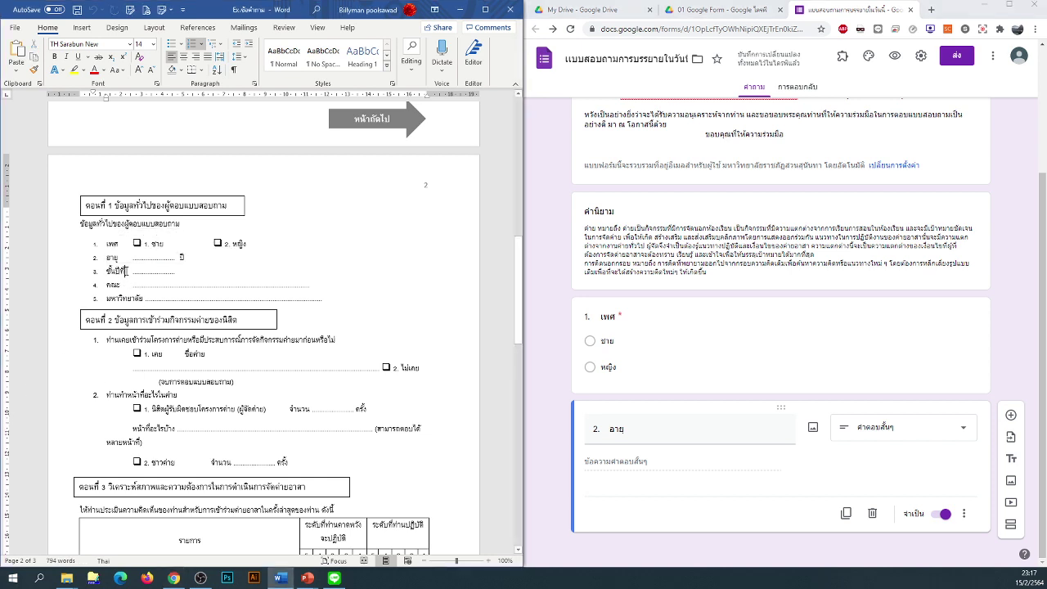
pyautogui.doubleClick(125, 271)
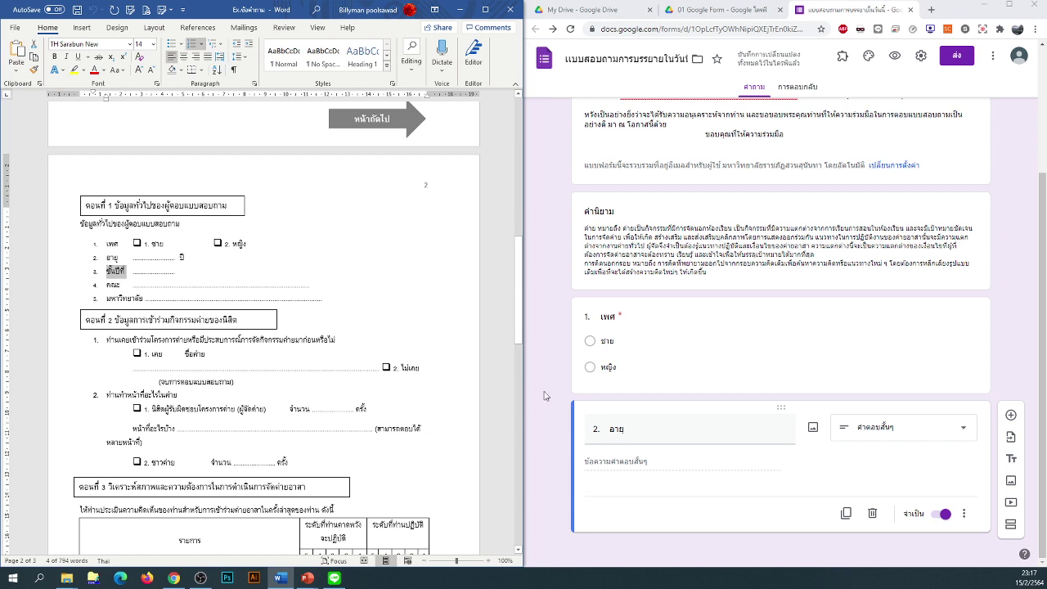
pyautogui.click(846, 514)
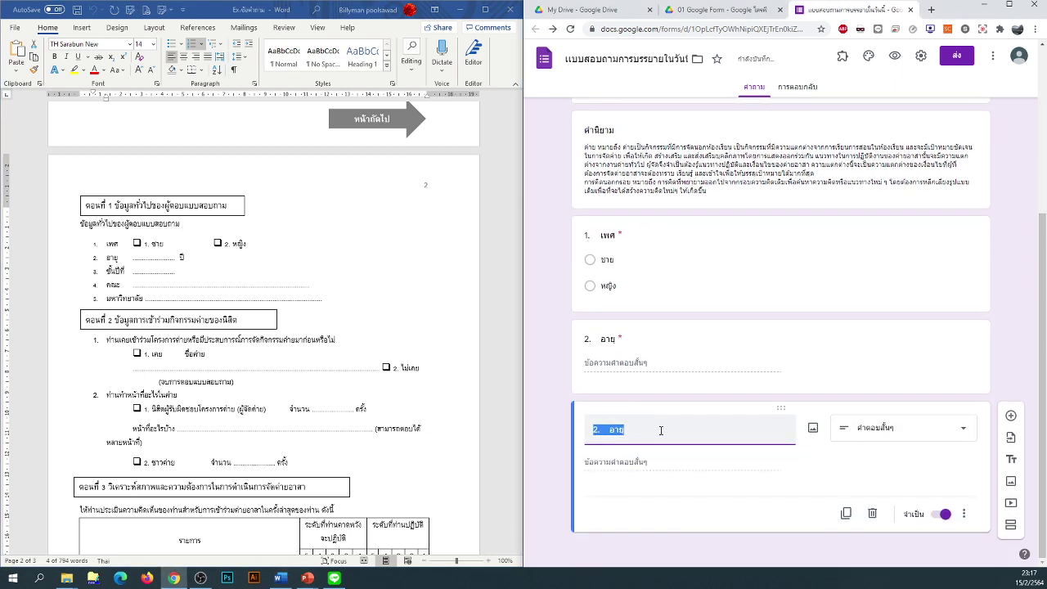
pyautogui.hotkey('ctrl', 'v')
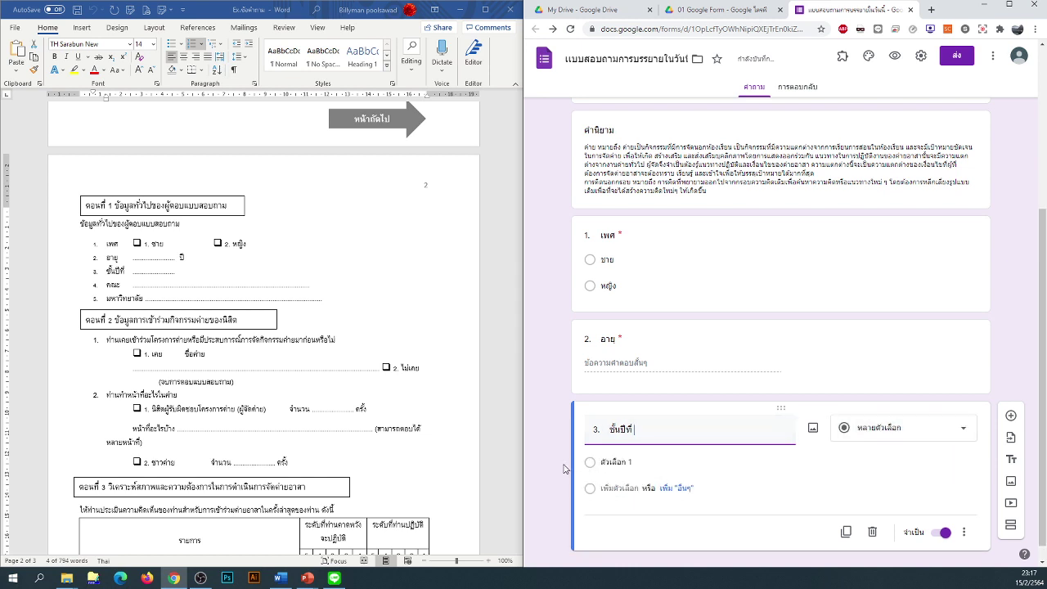
pyautogui.click(880, 428)
pyautogui.click(883, 225)
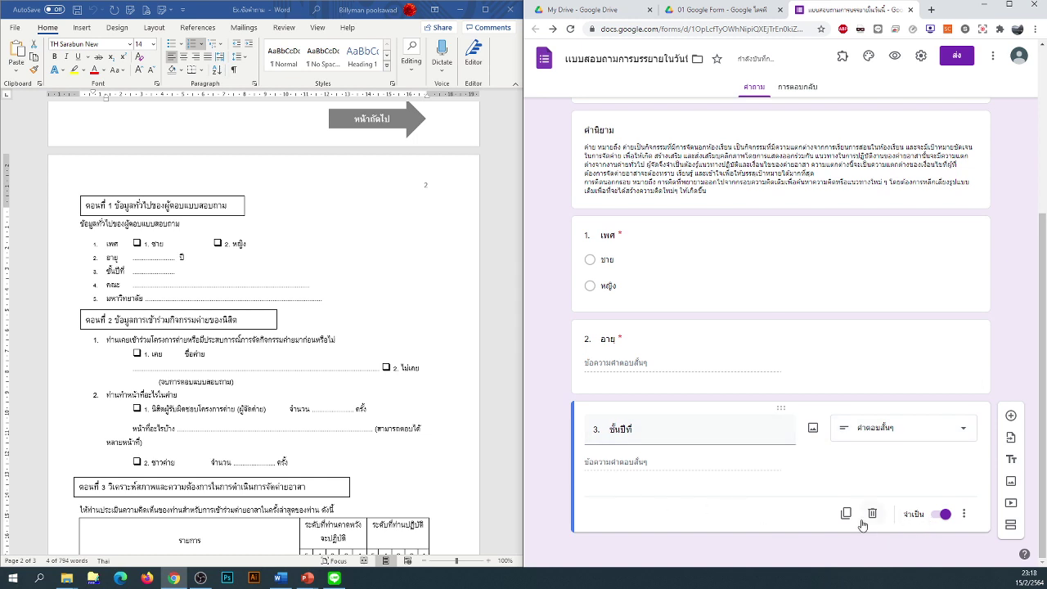
# Step: Duplicate the ชั้นปีที่ question and replace the copy's title with the fourth item from the Word document, "4. คณะ"
pyautogui.click(847, 513)
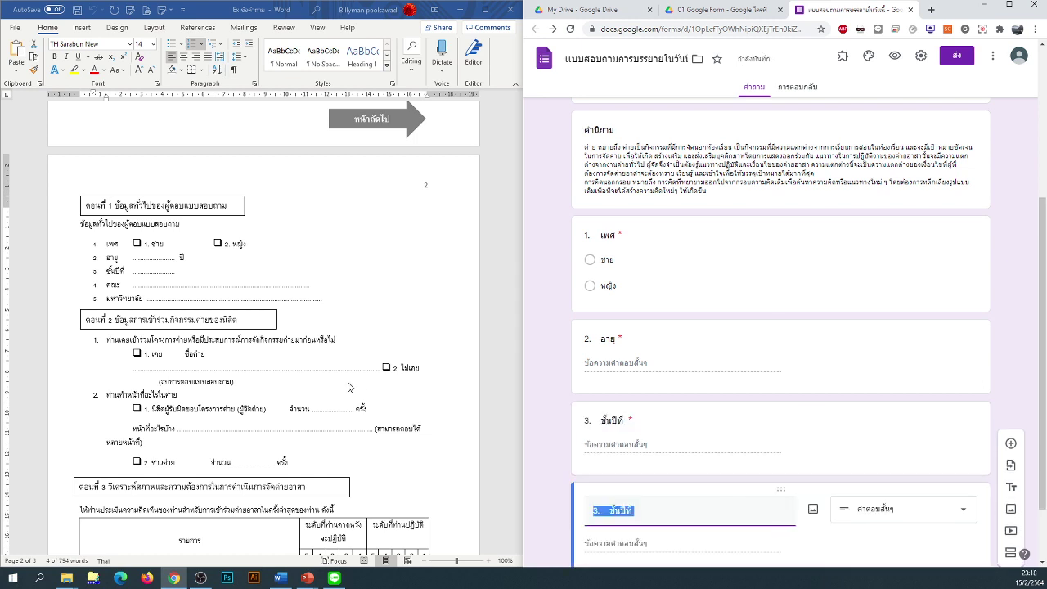
pyautogui.doubleClick(115, 287)
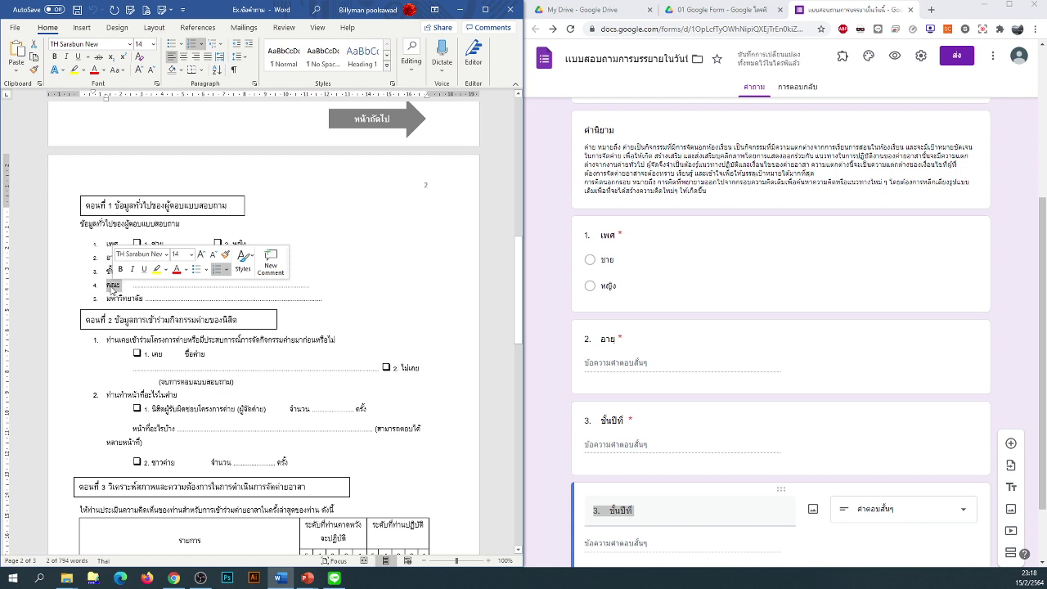
pyautogui.hotkey('ctrl', 'c')
pyautogui.hotkey('alt', 'Tab')
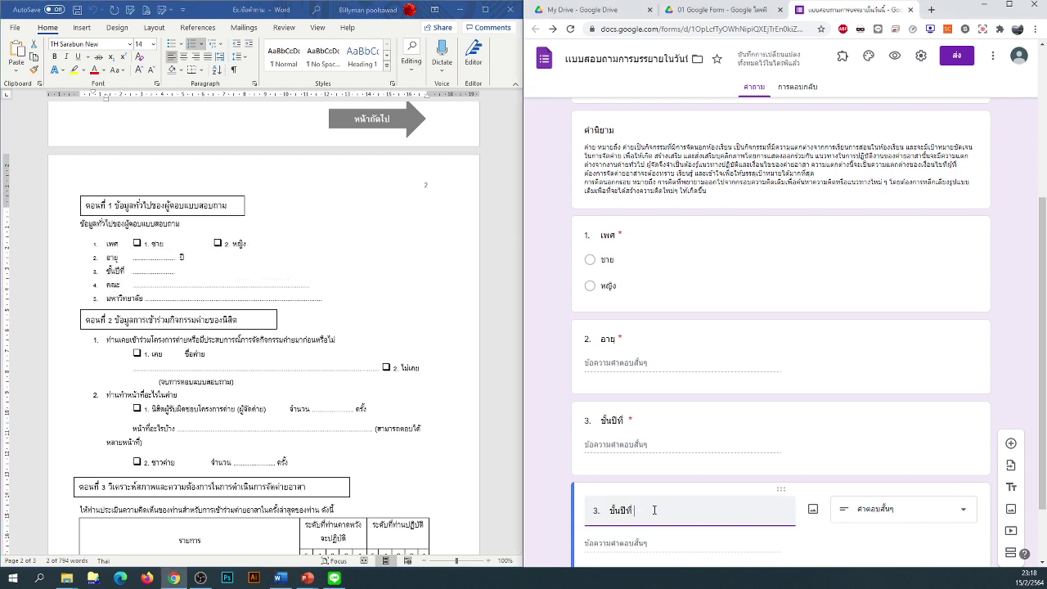
pyautogui.write('4.')
pyautogui.hotkey('ctrl', 'v')
pyautogui.scroll(-1, 563, 494)
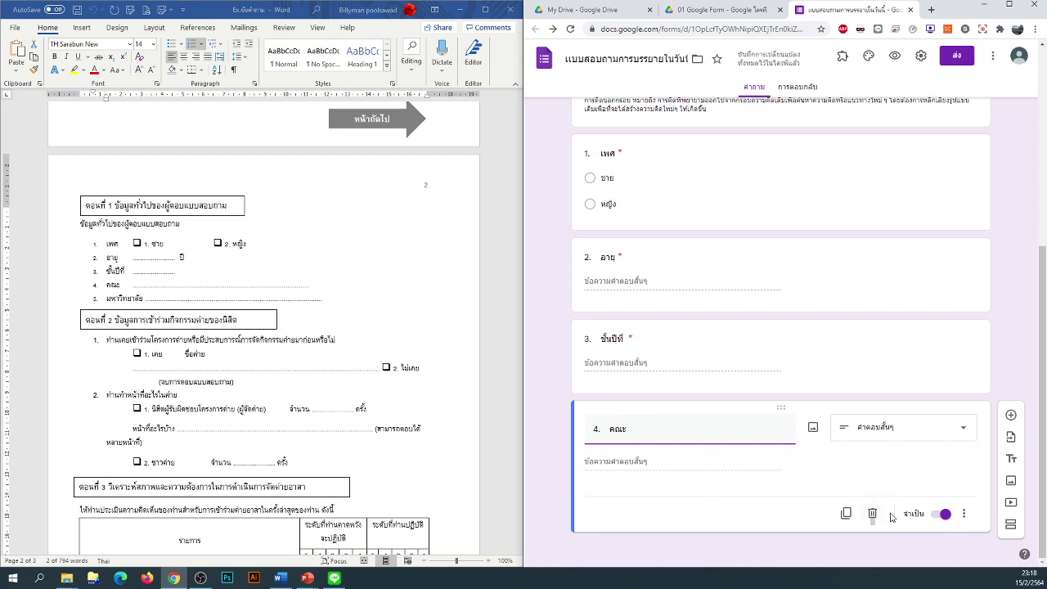
# Step: Duplicate the คณะ question and replace the copy's title with the fifth item from the Word document, "5. มหาวิทยาลัย"
pyautogui.click(846, 515)
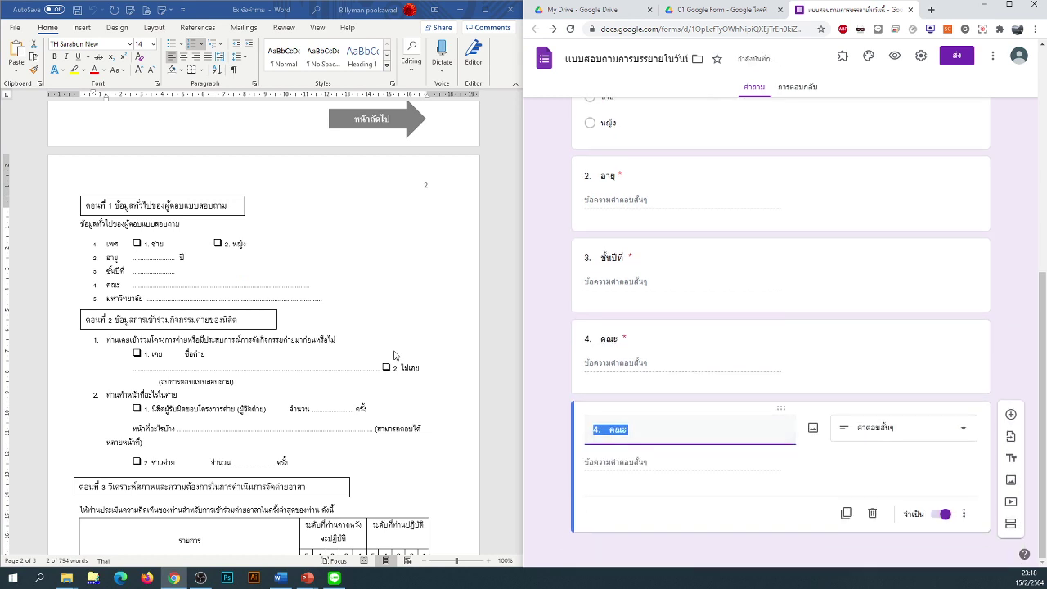
pyautogui.doubleClick(115, 286)
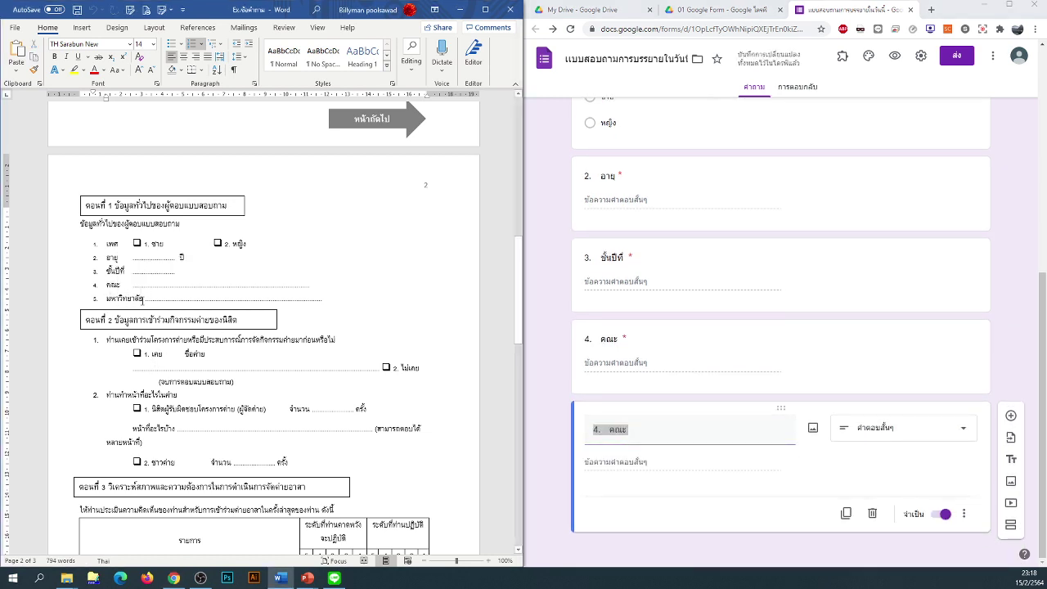
pyautogui.doubleClick(121, 300)
pyautogui.hotkey('ctrl', 'c')
pyautogui.click(612, 430)
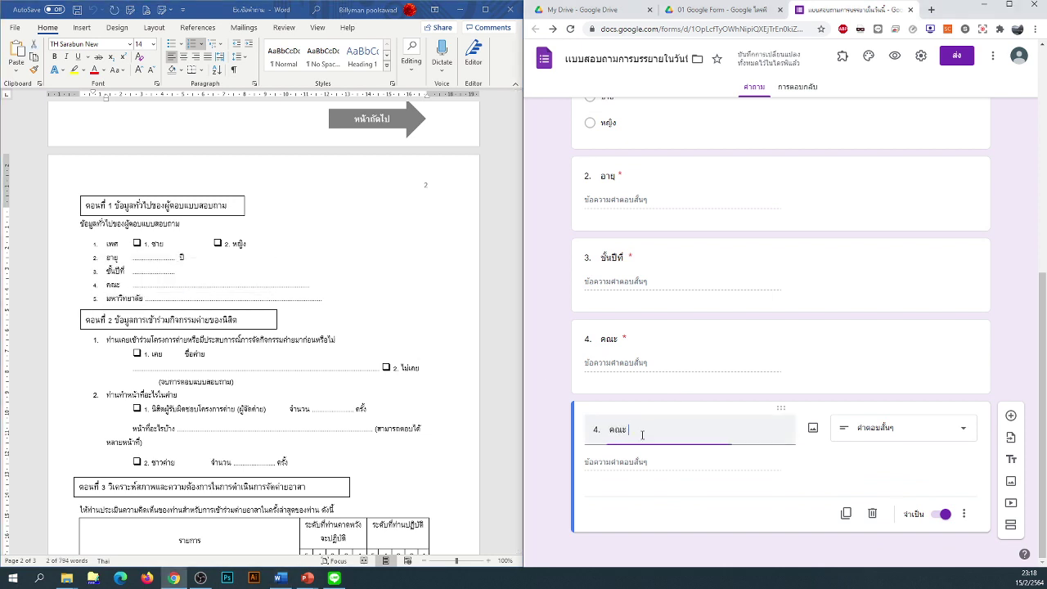
pyautogui.hotkey('ctrl', 'a')
pyautogui.hotkey('ctrl', 'v')
pyautogui.click(548, 439)
# Step: Add a new section after the มหาวิทยาลัย question and title it "ตอนที่ 2 ข้อมูลการเข้าร่วมกิจกรรมค่ายของนิสิต", copied from the Word document
pyautogui.click(1017, 533)
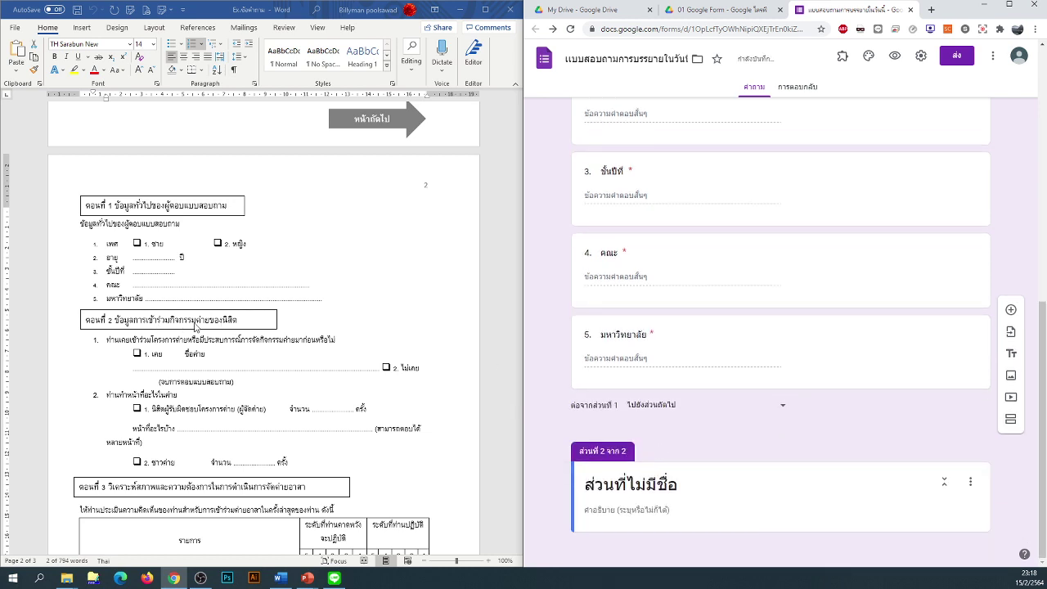
pyautogui.moveTo(239, 320); pyautogui.dragTo(87, 323)
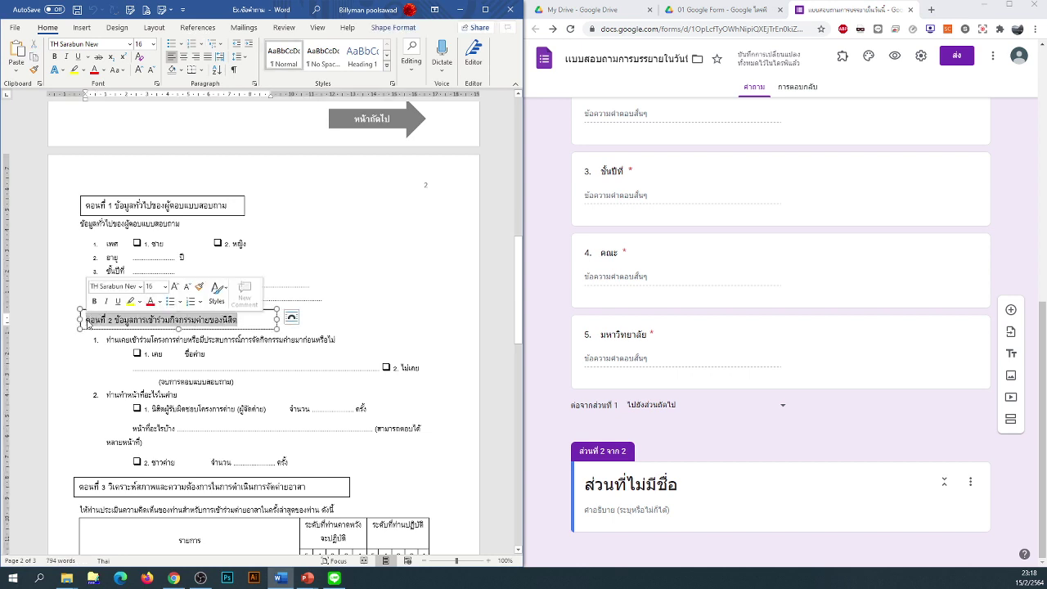
pyautogui.hotkey('ctrl', 'c')
pyautogui.click(677, 483)
pyautogui.hotkey('ctrl', 'v')
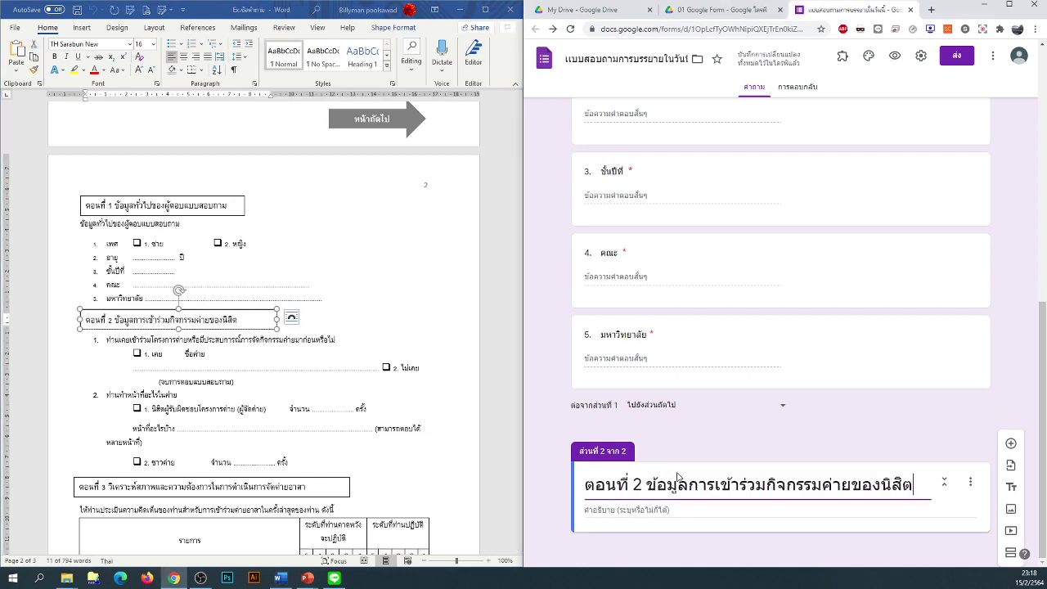
pyautogui.click(550, 438)
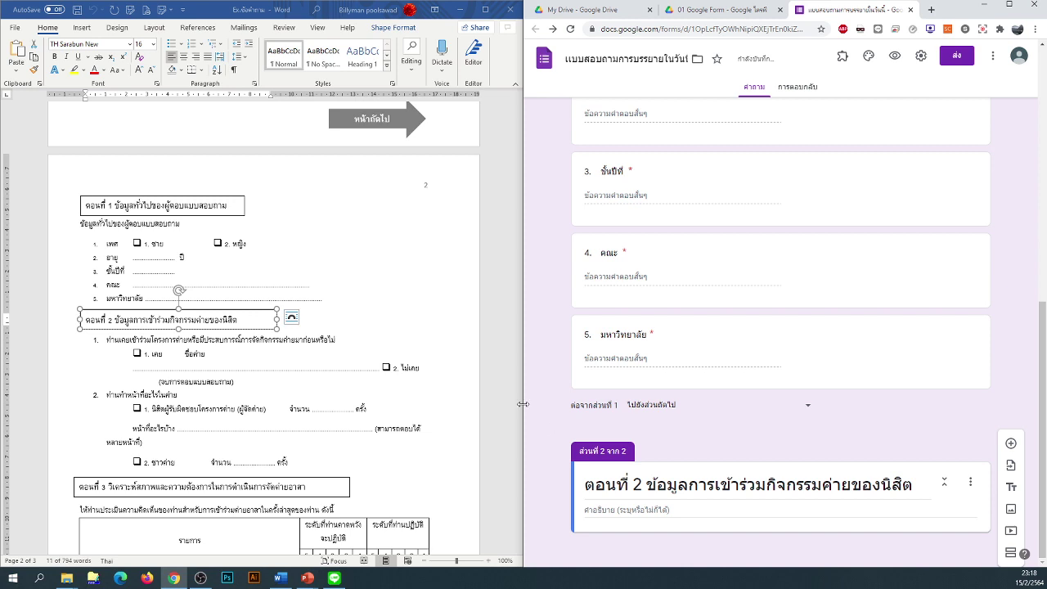
# Step: Add a question to section 2 titled "1. ท่านเคยเข้าร่วมโครงการค่ายหรือมีประสบการณ์การจัดกิจกรรมค่ายมาก่อนหรือไม่", copied from the Word document
pyautogui.click(160, 361)
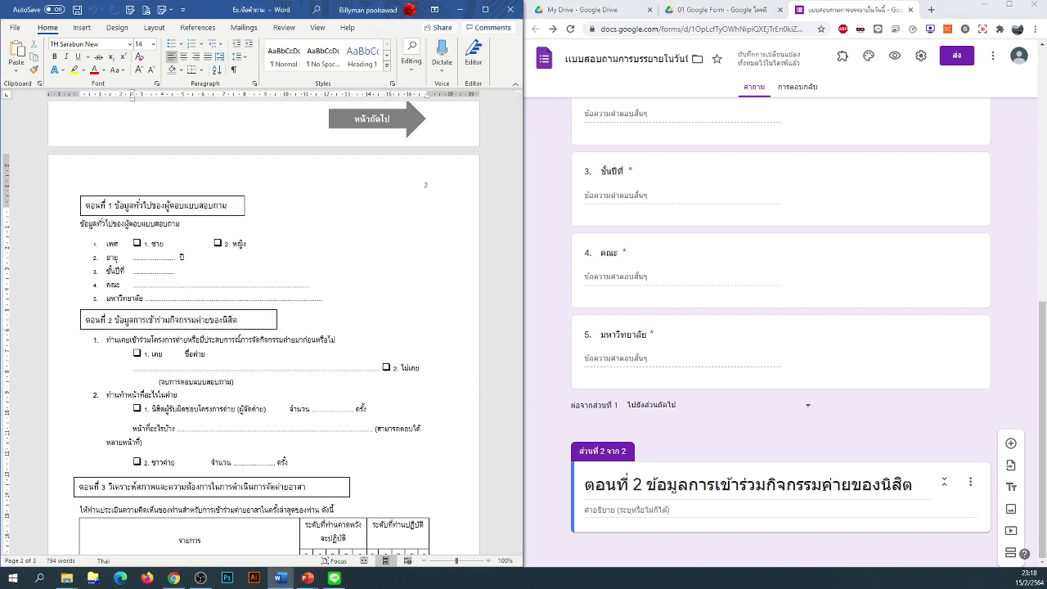
pyautogui.click(1011, 444)
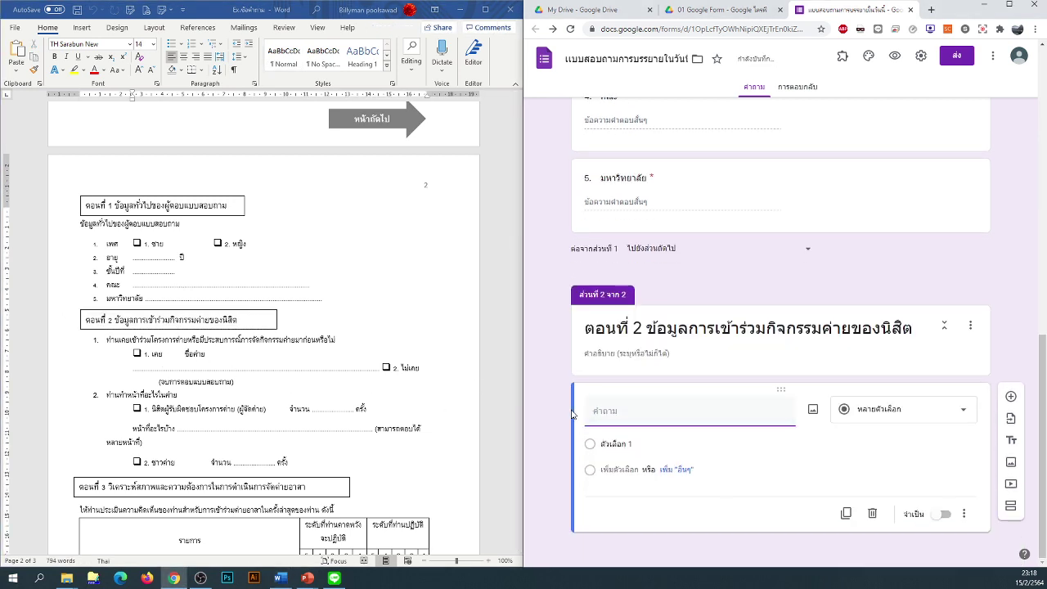
pyautogui.click(184, 354)
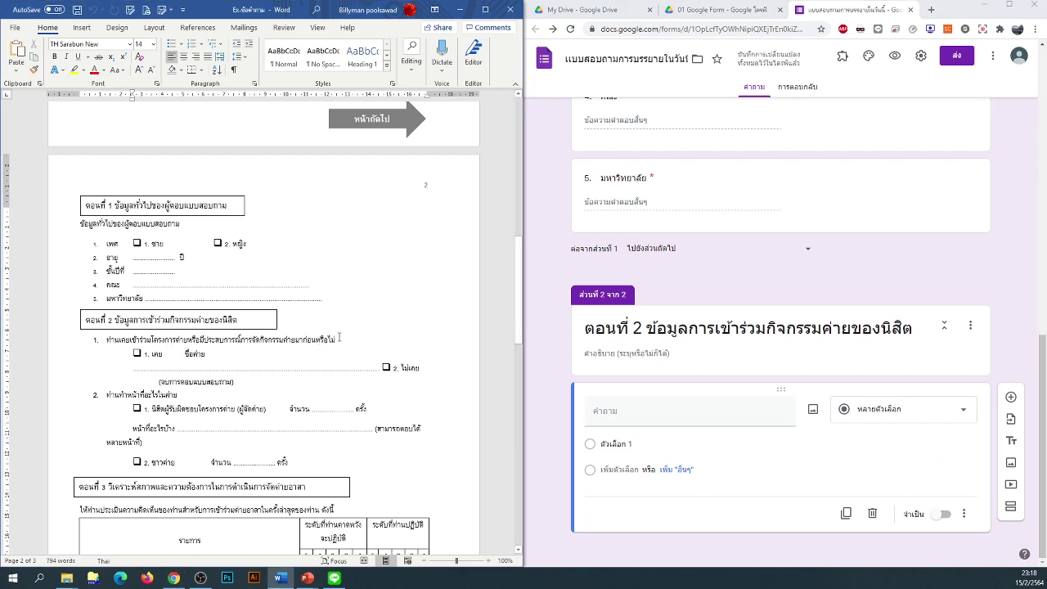
pyautogui.moveTo(339, 337); pyautogui.dragTo(102, 340)
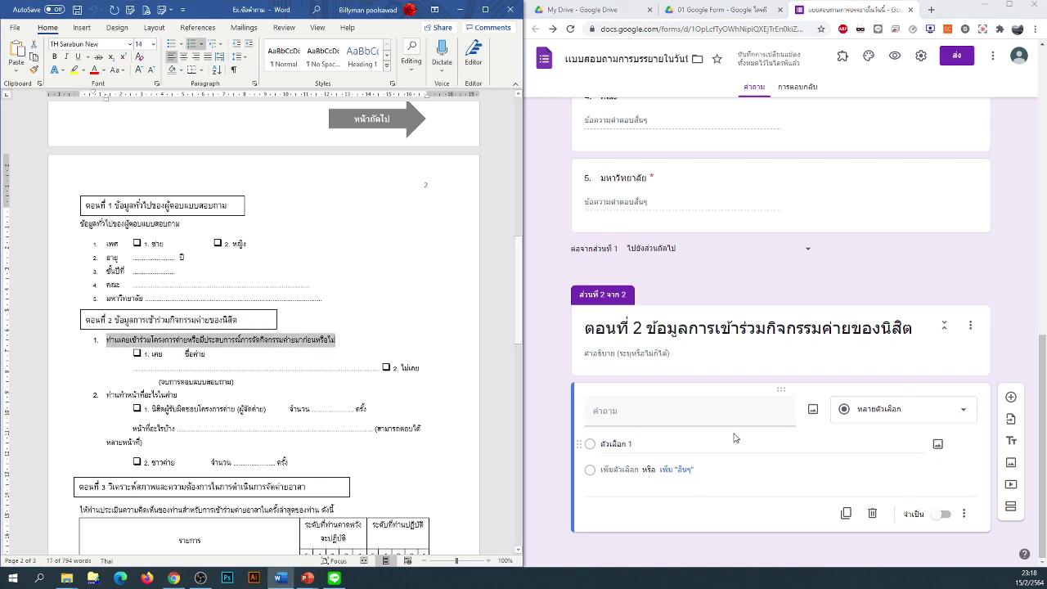
pyautogui.click(678, 415)
pyautogui.hotkey('ctrl', 'v')
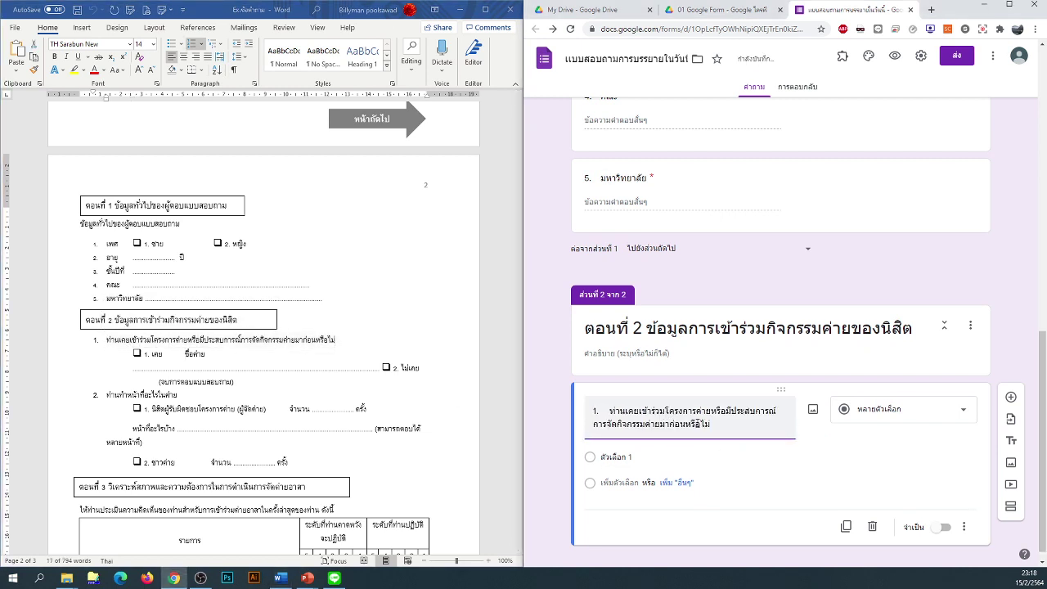
# Step: Give the camp experience question the options "เคย", copied from the Word document, and "ไม่เคย", taken from the suggestion
pyautogui.click(182, 361)
pyautogui.doubleClick(154, 354)
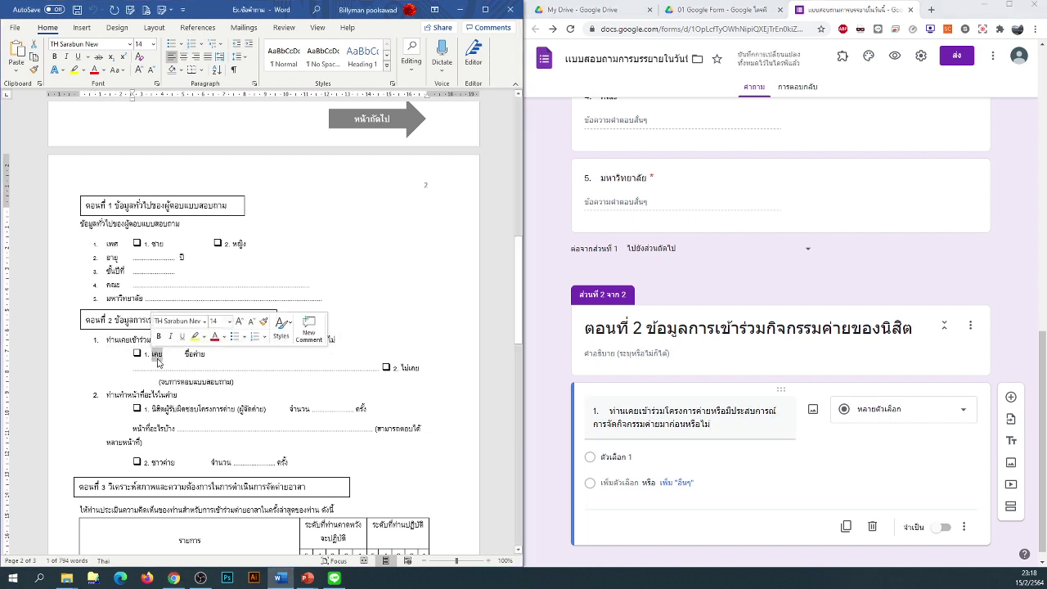
pyautogui.click(613, 457)
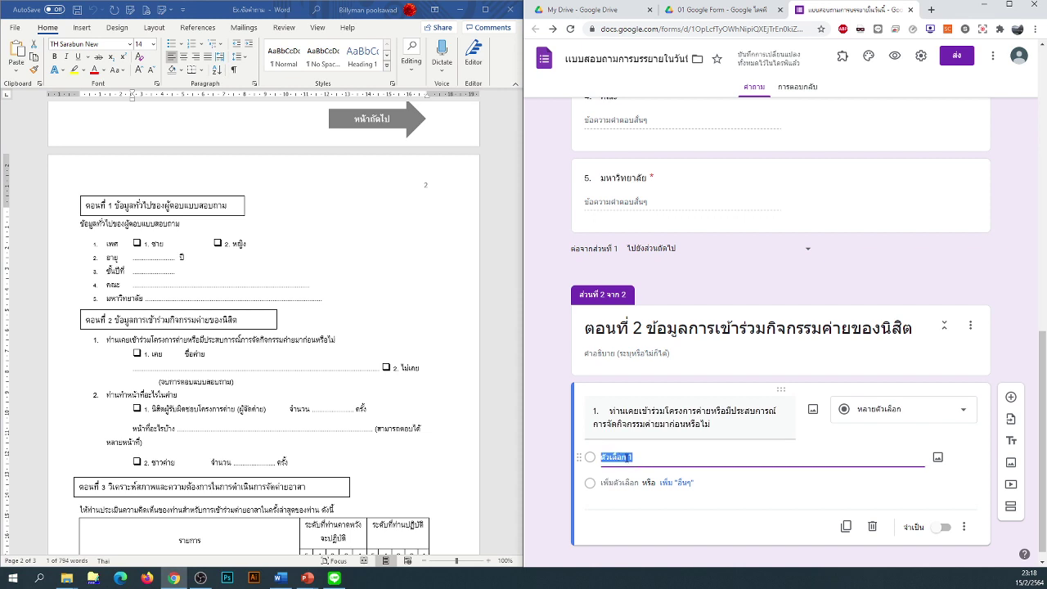
pyautogui.hotkey('ctrl', 'v')
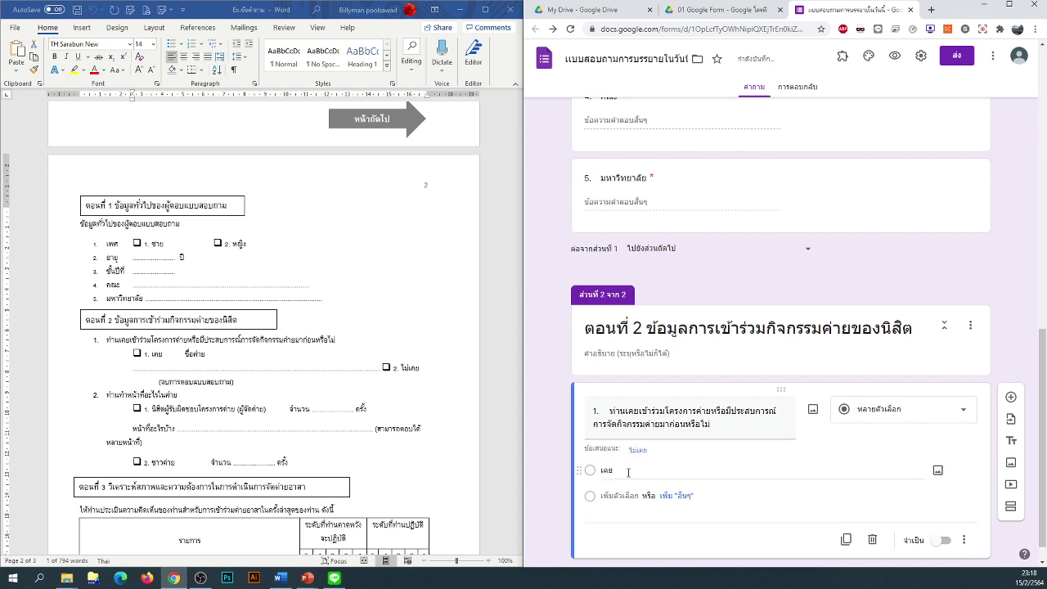
pyautogui.click(638, 450)
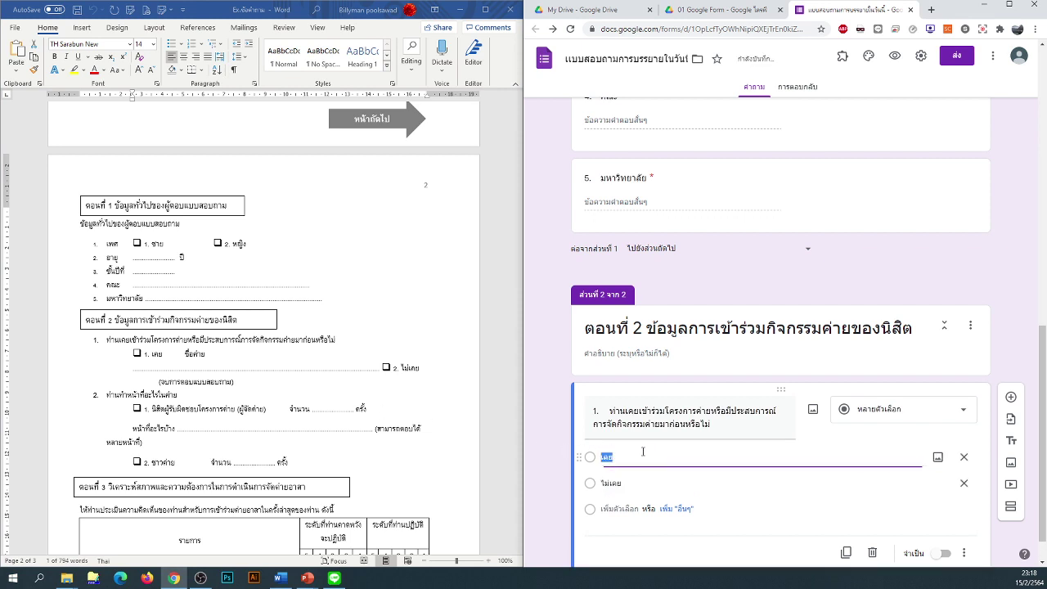
pyautogui.click(607, 482)
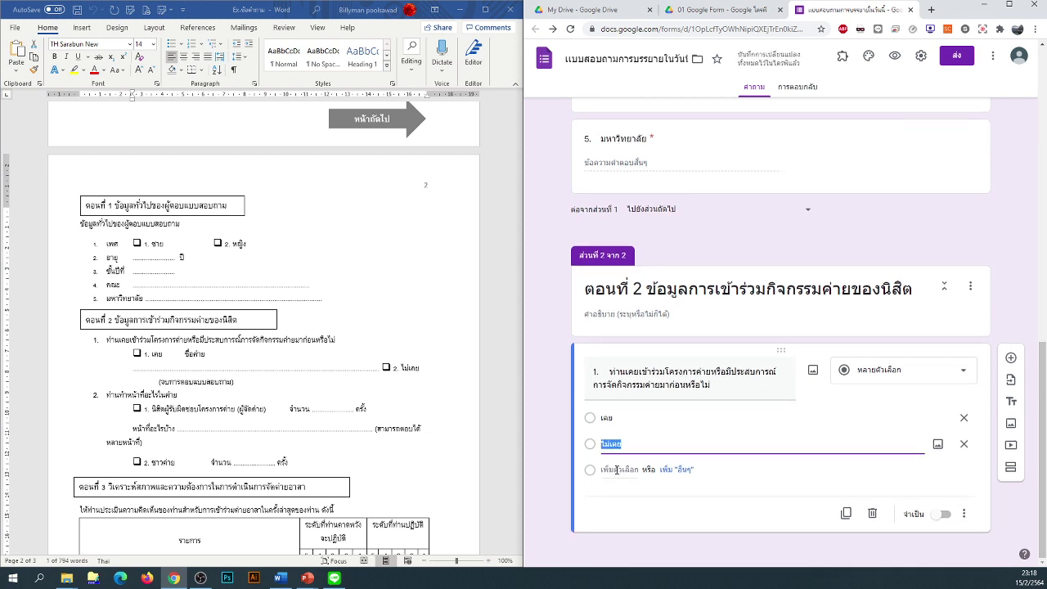
# Step: Add a third option and an "อื่นๆ" option to the camp experience question
pyautogui.click(626, 466)
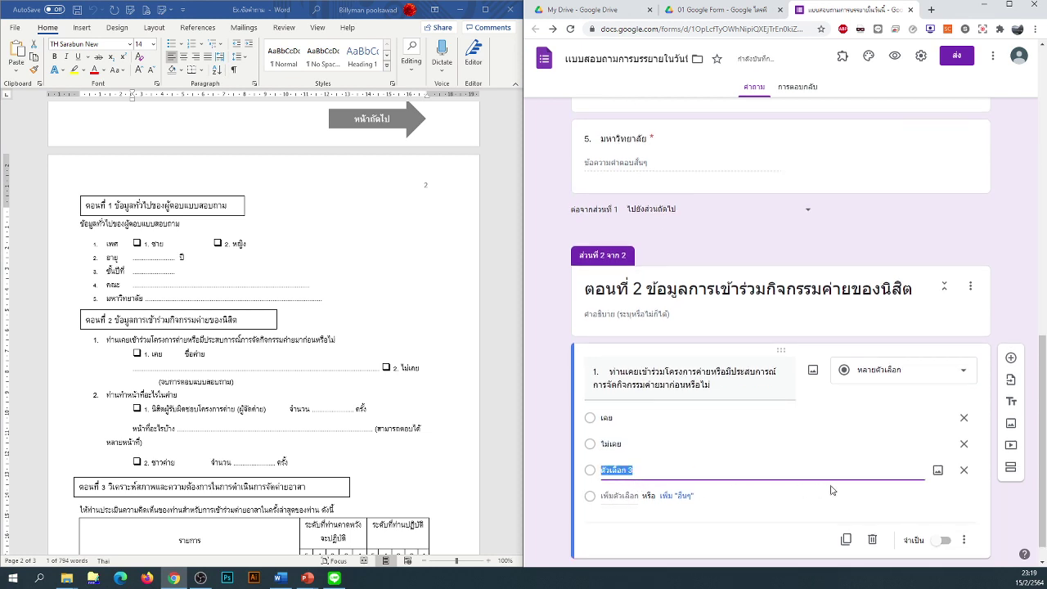
pyautogui.click(678, 499)
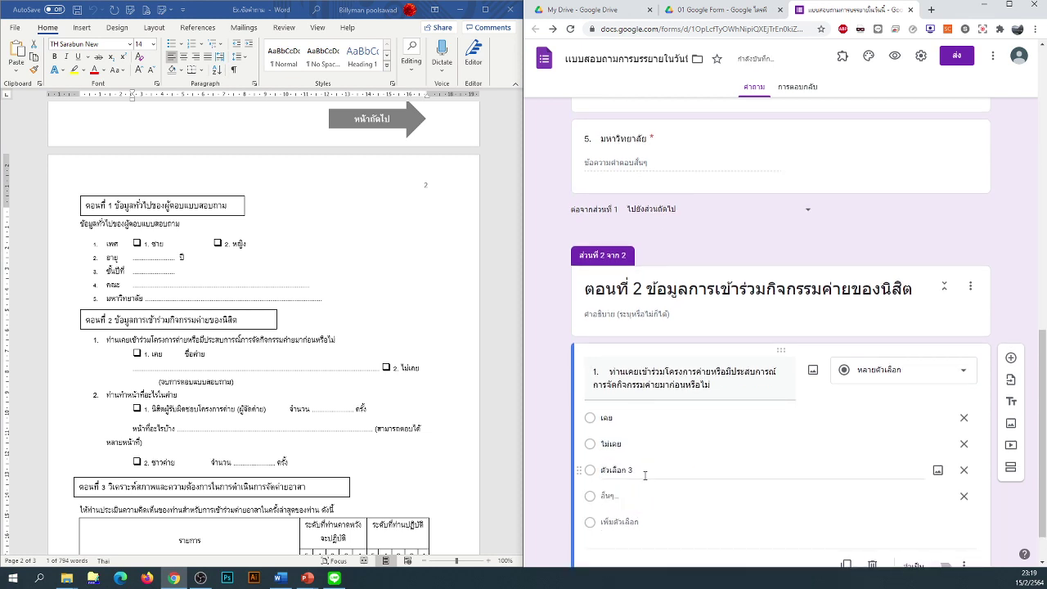
pyautogui.click(619, 469)
# Step: Extend the first option of the camp experience question to "เคย ให้ใส่ข้อมูลเพิ่ม"
pyautogui.click(632, 418)
pyautogui.click(650, 418)
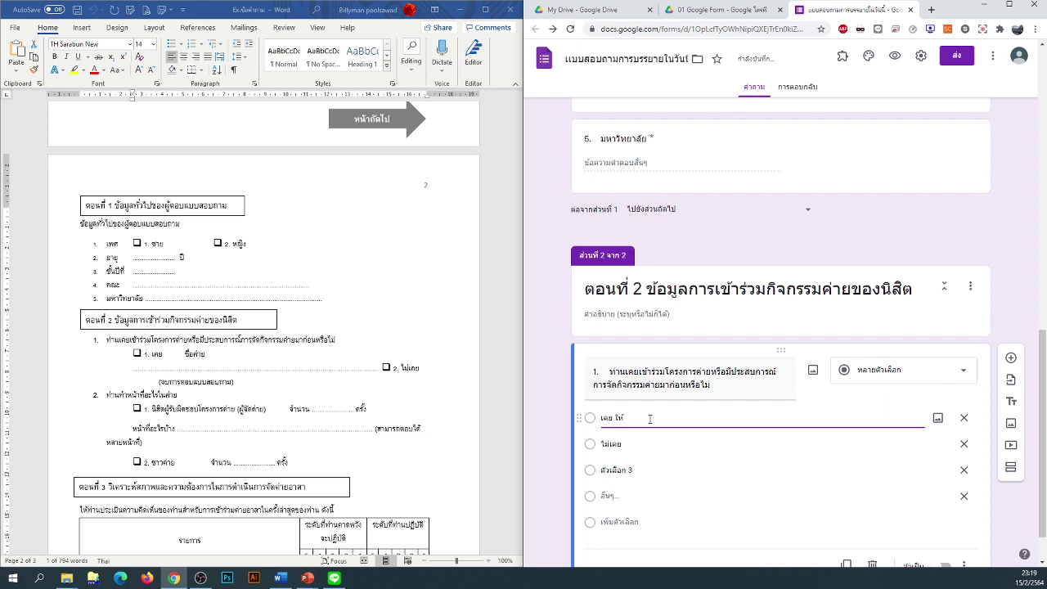
pyautogui.write('ให้ใส่ข้อมูลเพิ่ม')
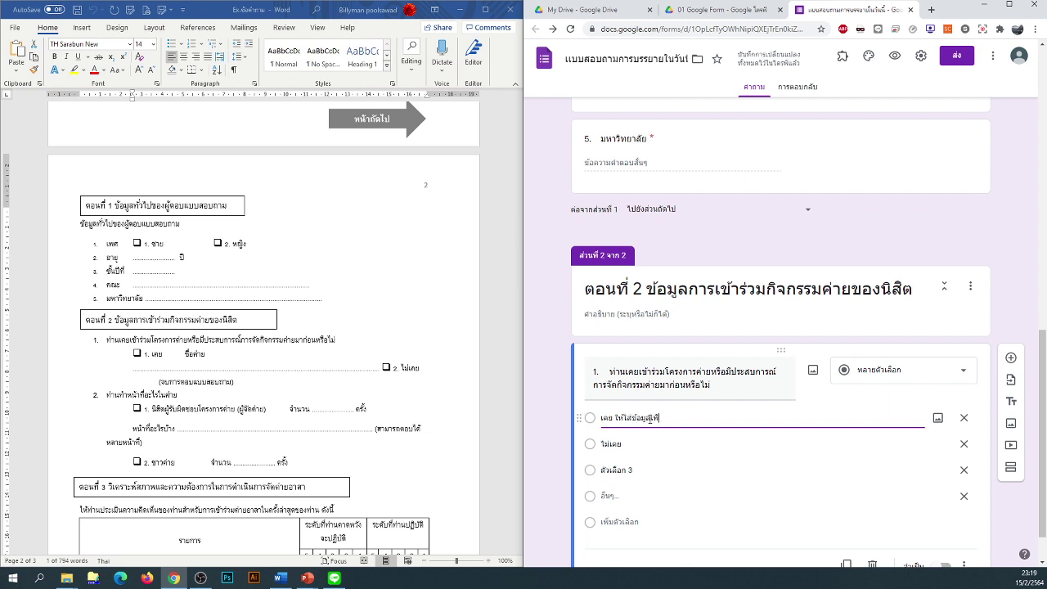
pyautogui.hotkey('ctrl', 'a')
pyautogui.moveTo(617, 418); pyautogui.dragTo(712, 434)
pyautogui.click(562, 422)
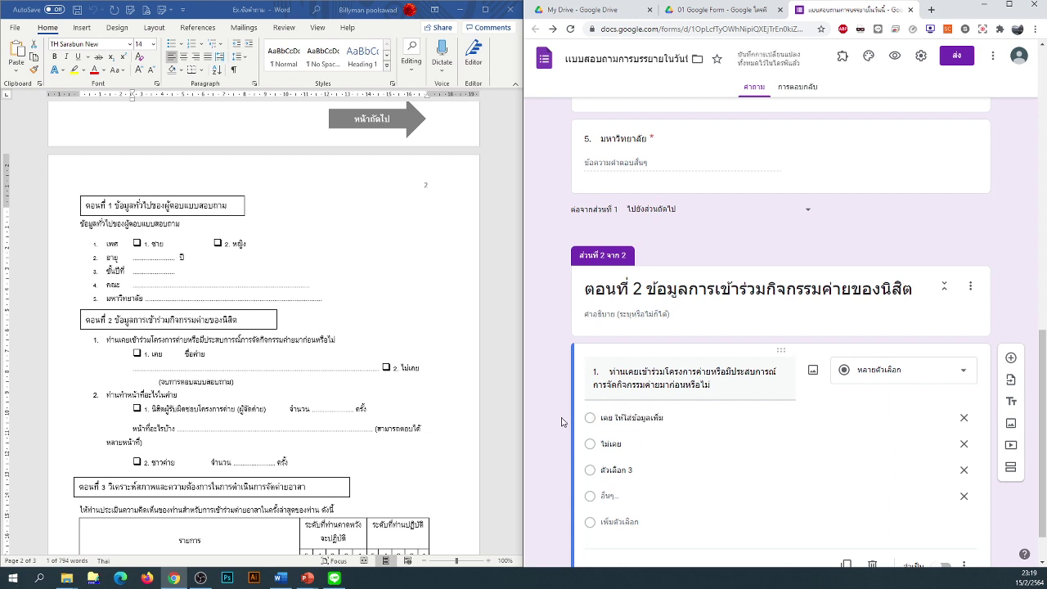
# Step: Remove the added wording from the first option so that it reads only "เคย"
pyautogui.scroll(-1, 561, 422)
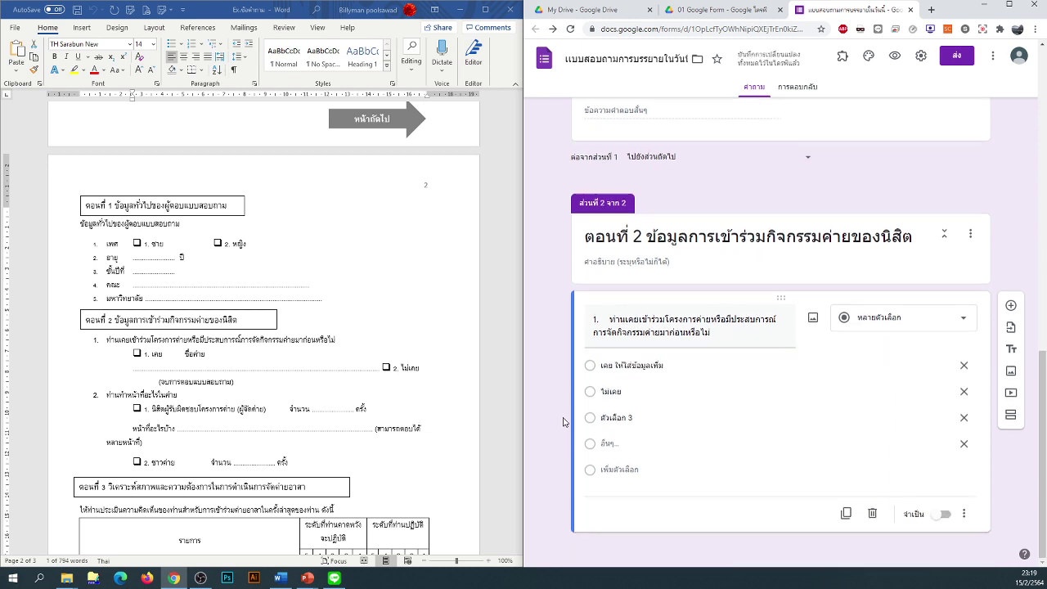
pyautogui.click(614, 391)
pyautogui.click(678, 365)
pyautogui.moveTo(679, 365); pyautogui.dragTo(615, 365)
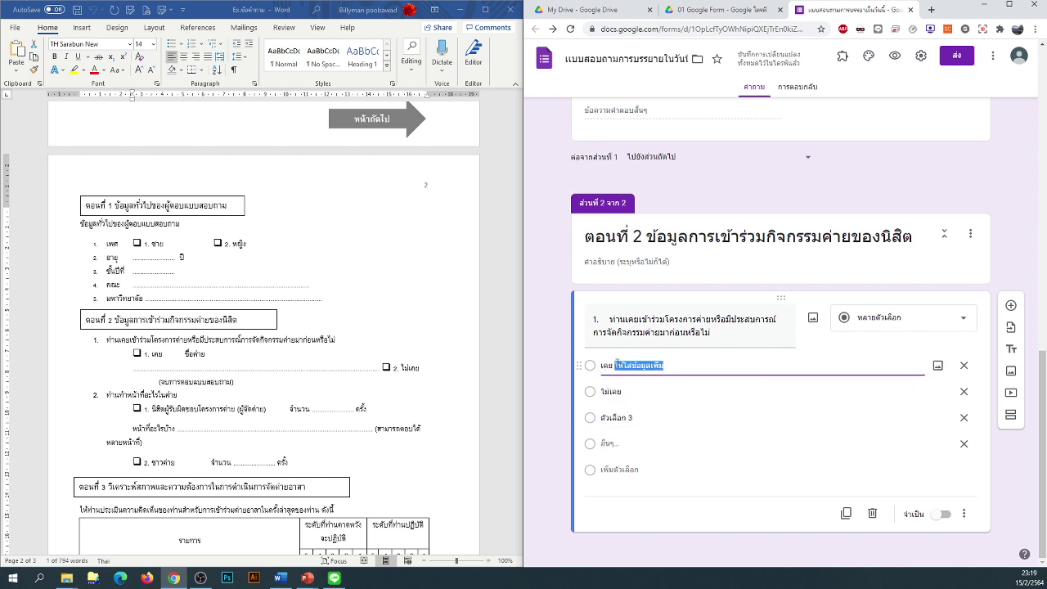
pyautogui.press('BackSpace')
pyautogui.click(556, 390)
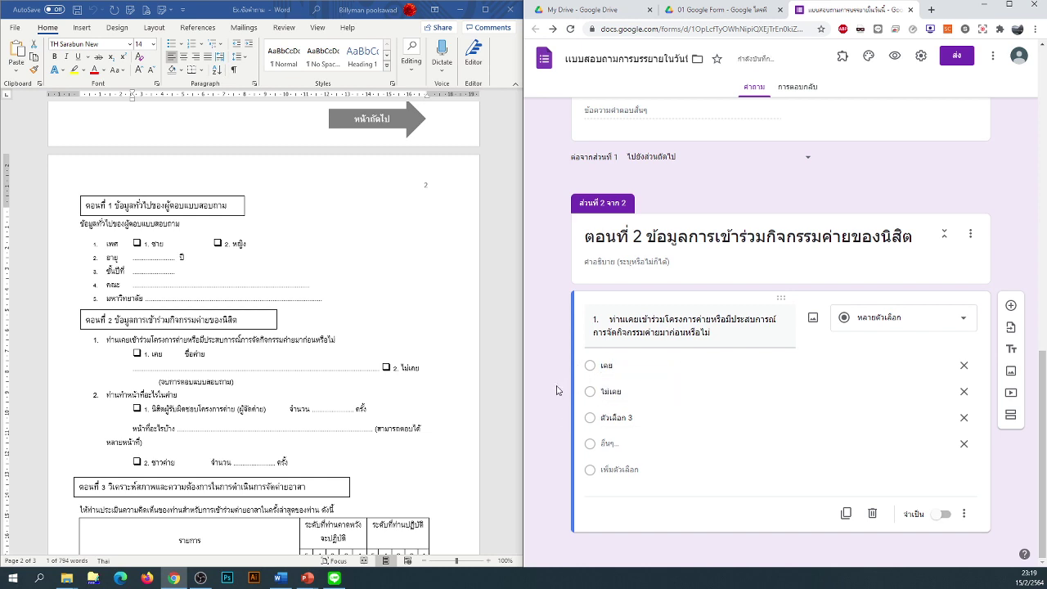
# Step: Delete the placeholder option "ตัวเลือก 3" from the camp experience question
pyautogui.click(963, 418)
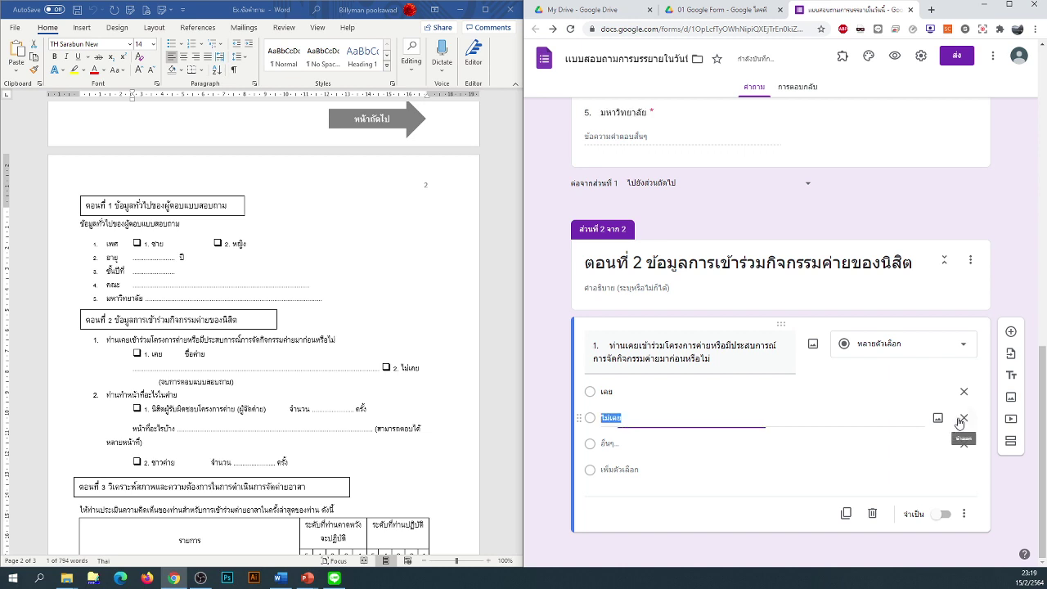
# Step: Delete the "อื่นๆ" option from the camp experience question and make the question required
pyautogui.click(605, 445)
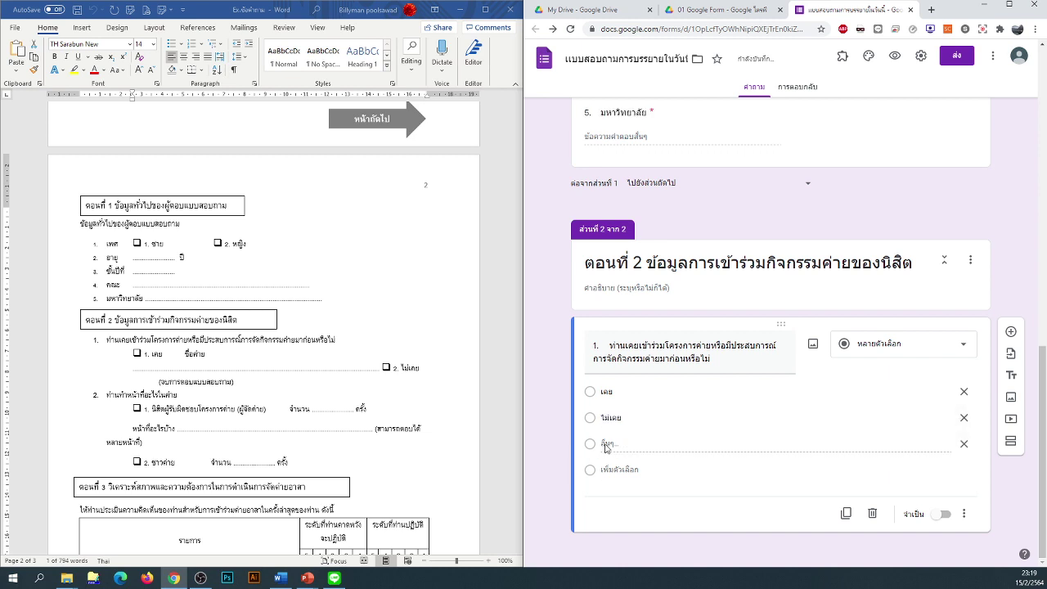
pyautogui.click(962, 444)
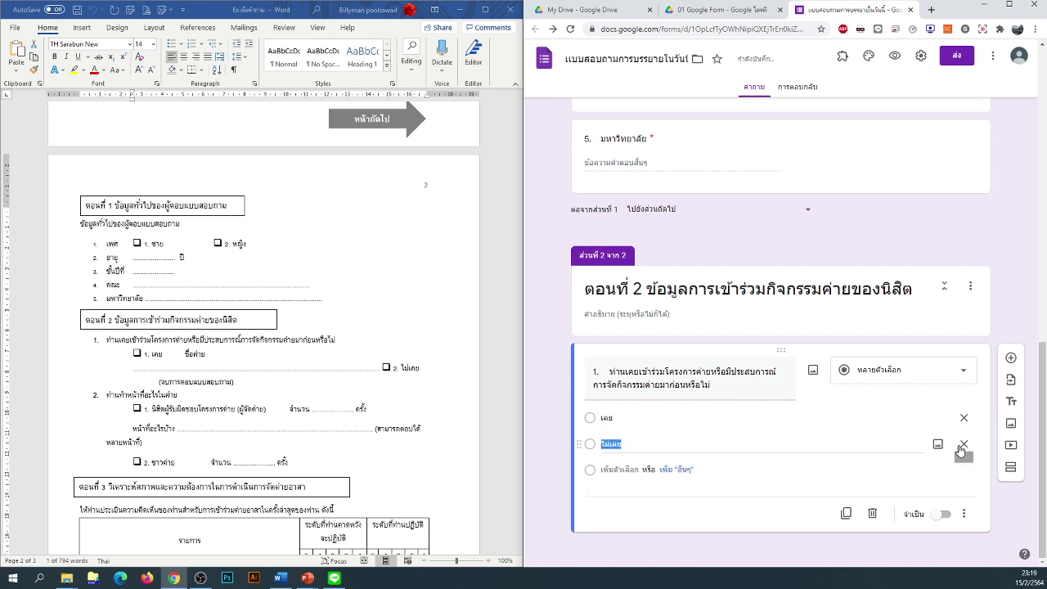
pyautogui.click(557, 493)
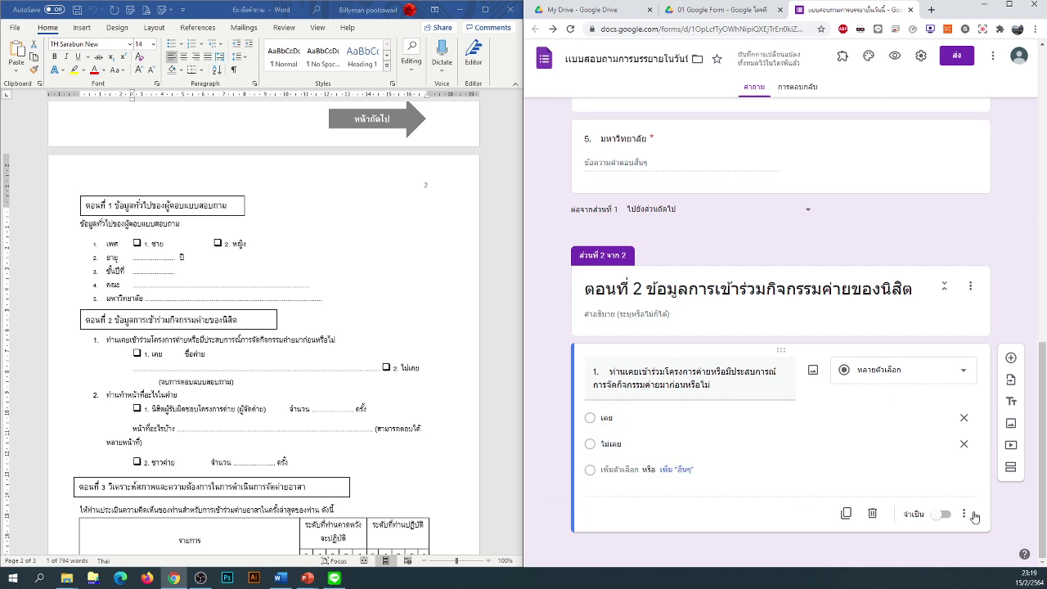
pyautogui.click(943, 514)
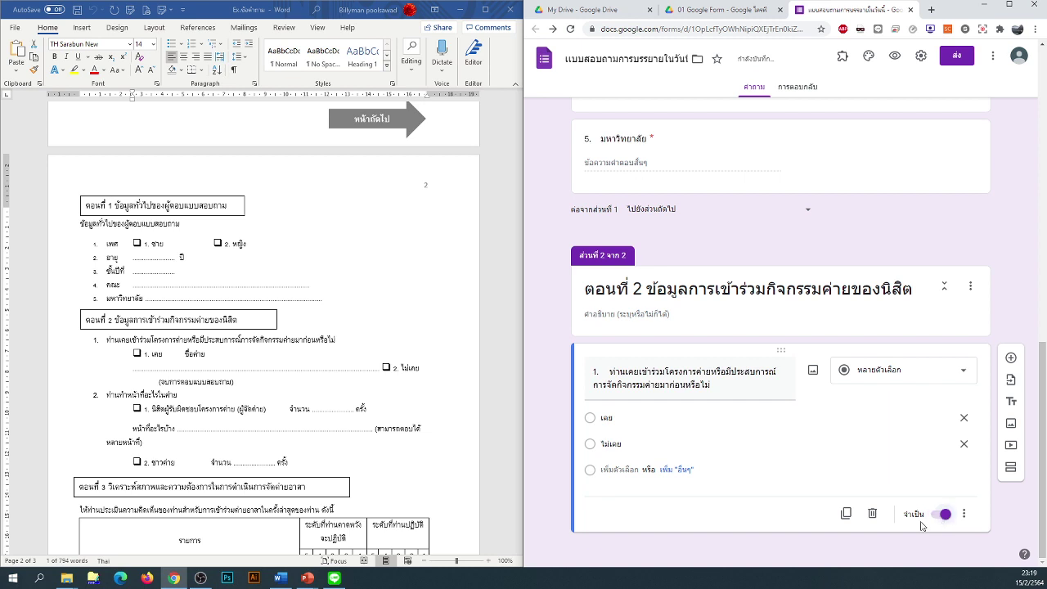
# Step: Duplicate the camp experience question and reword the copy to "1.1 ถ้าท่านเคยเข้าร่วม ชื่อค่ายอะไร"
pyautogui.click(846, 513)
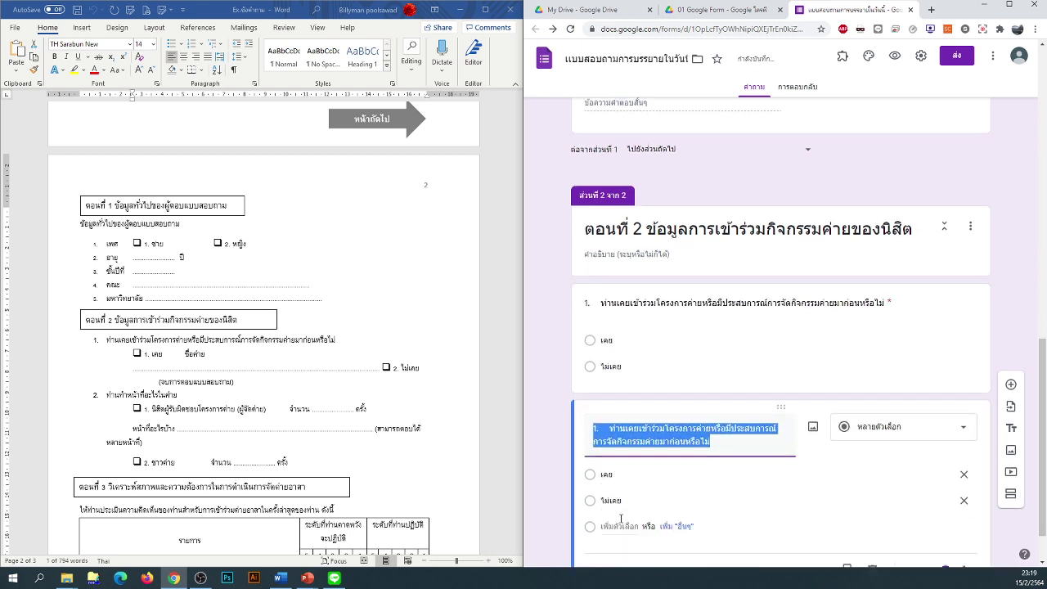
pyautogui.click(601, 372)
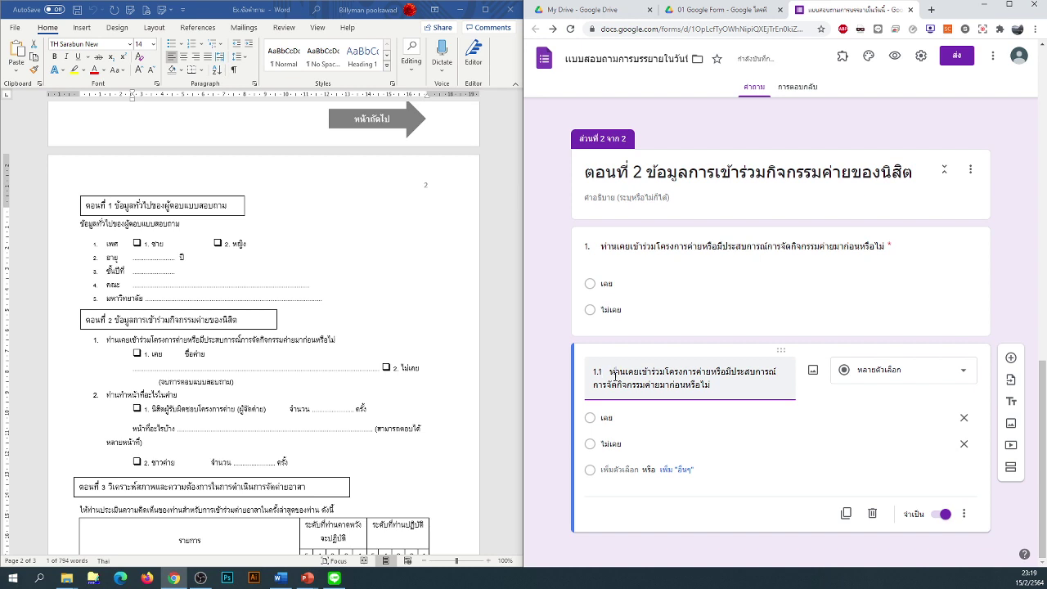
pyautogui.write('ถ้า')
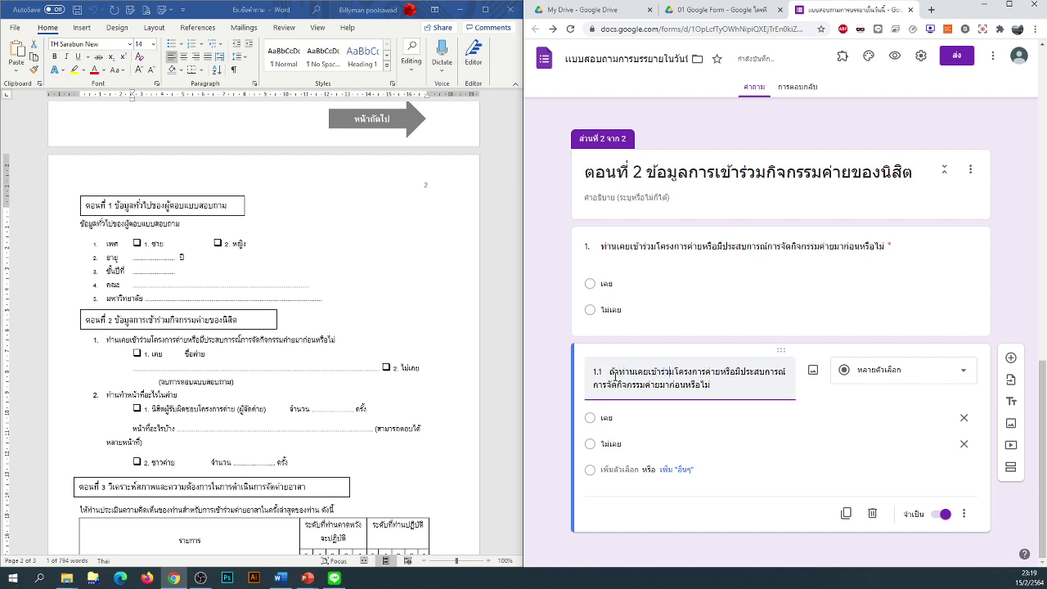
pyautogui.hotkey('ctrl', 'shift', 'End')
pyautogui.press('Delete')
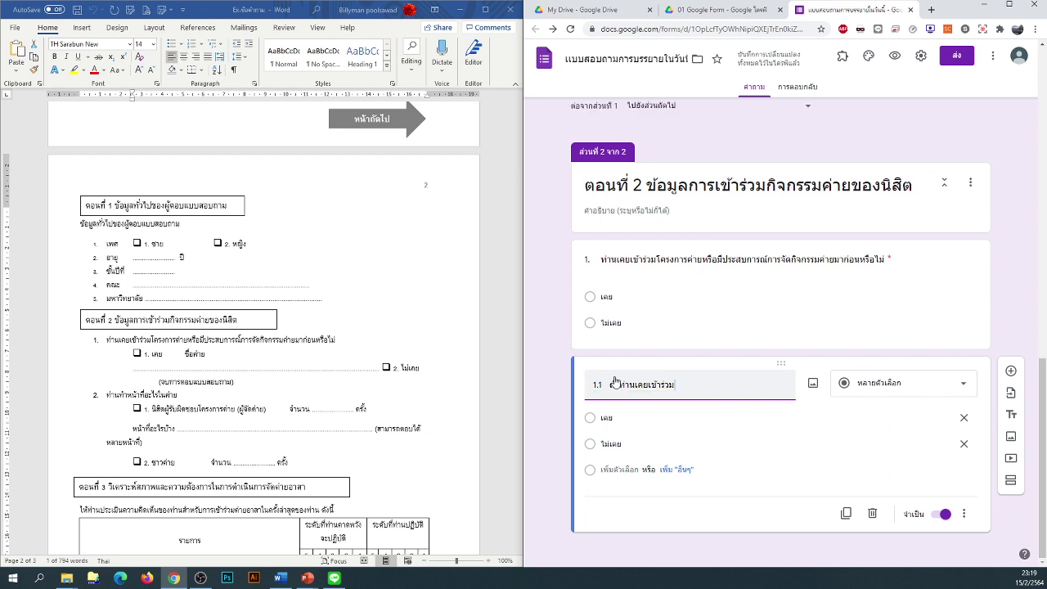
pyautogui.write('ชื่')
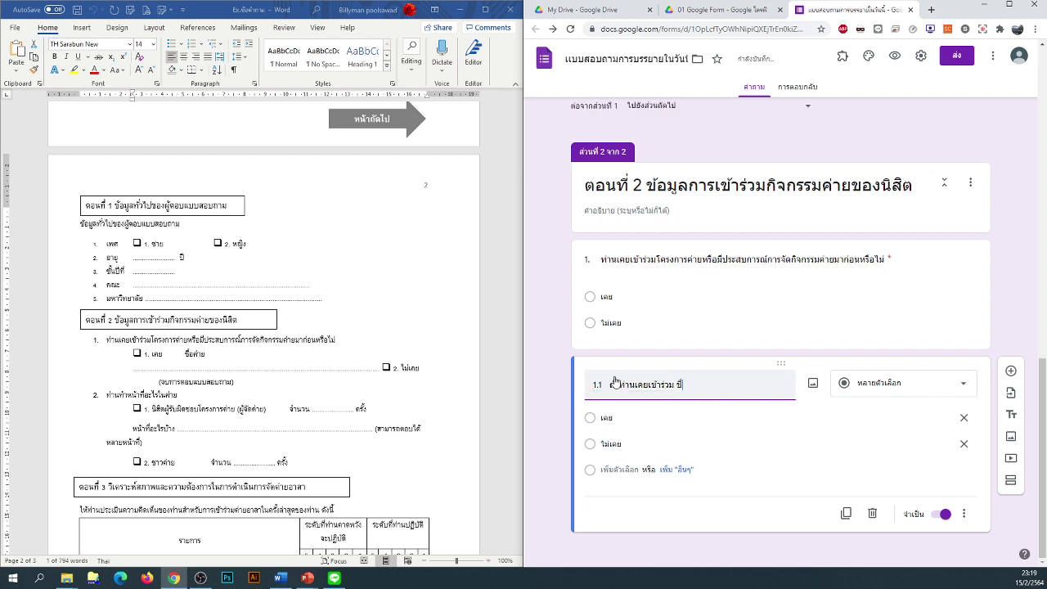
pyautogui.write('อค่ายอะไร')
pyautogui.click(591, 475)
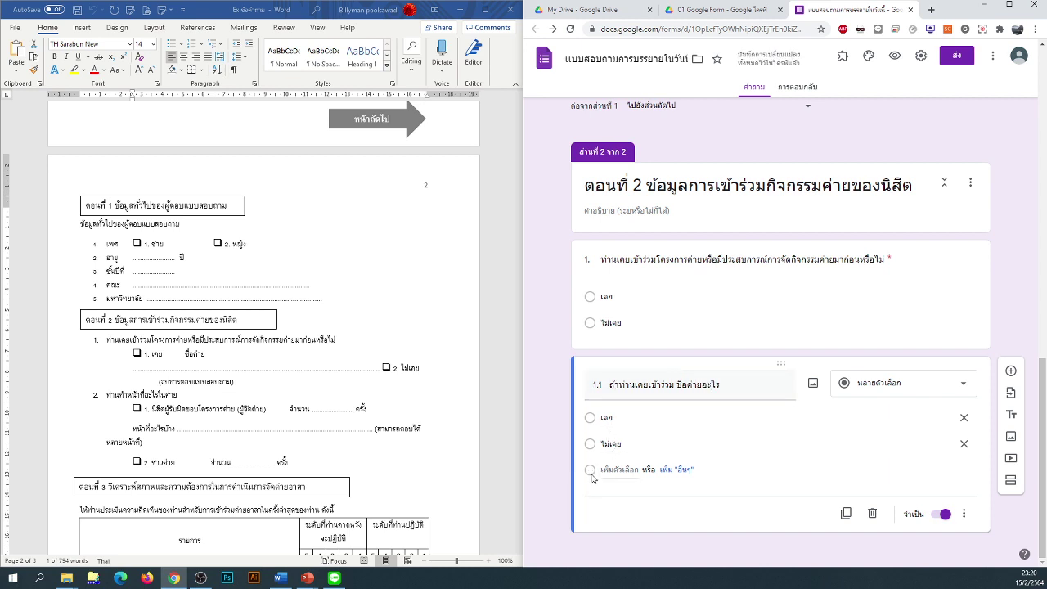
# Step: Delete the "เคย" option from question 1.1 and change its answer type to short answer (คำตอบสั้นๆ)
pyautogui.click(966, 419)
pyautogui.click(952, 417)
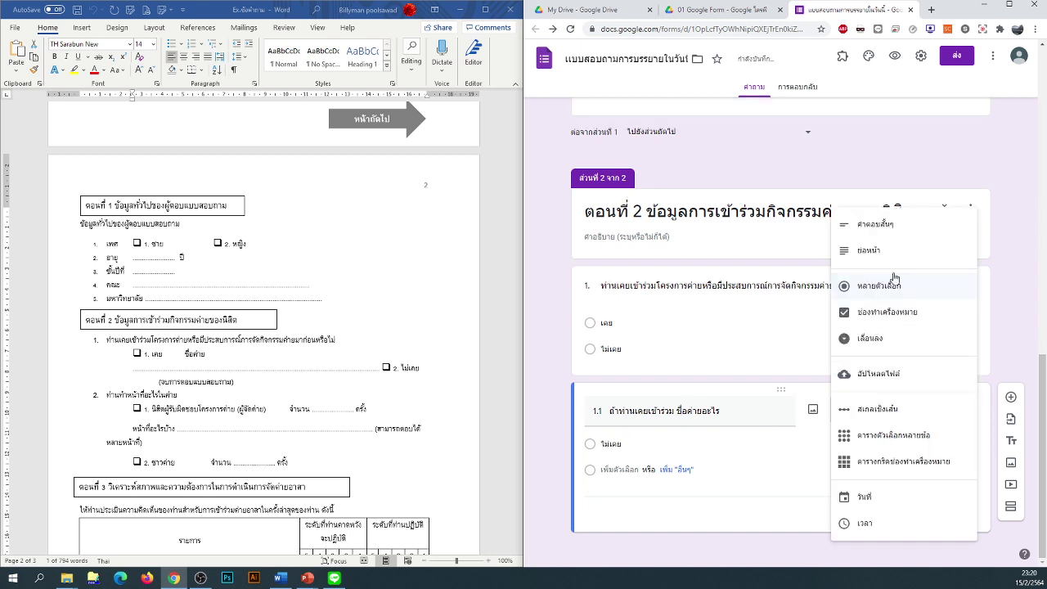
pyautogui.click(873, 224)
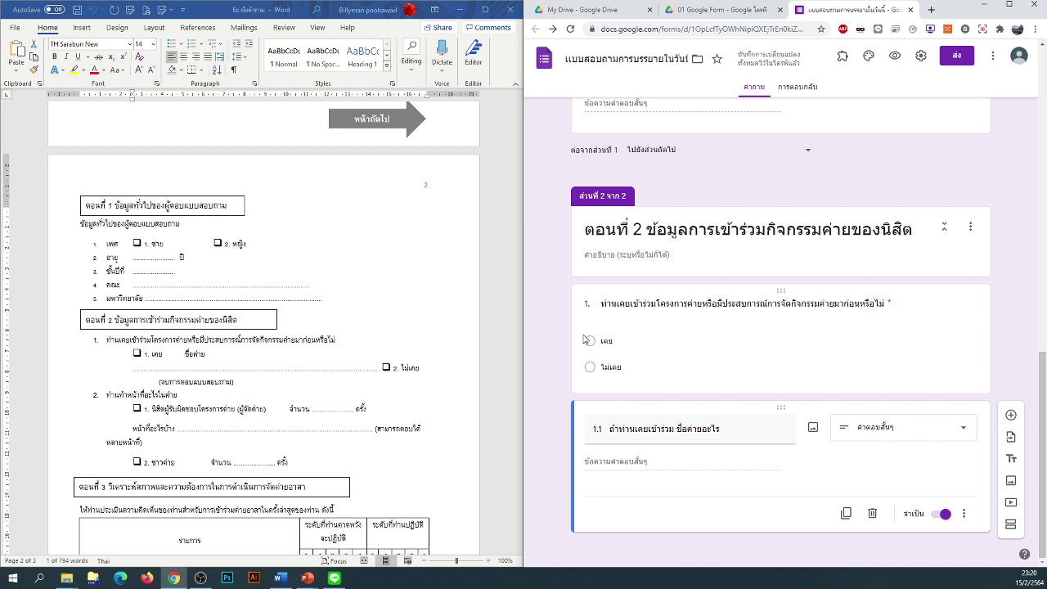
# Step: Extend the first option of the camp experience question to "เคย ไปตอบข้อคำถามที่ 1.1"
pyautogui.write('า')
pyautogui.click(619, 339)
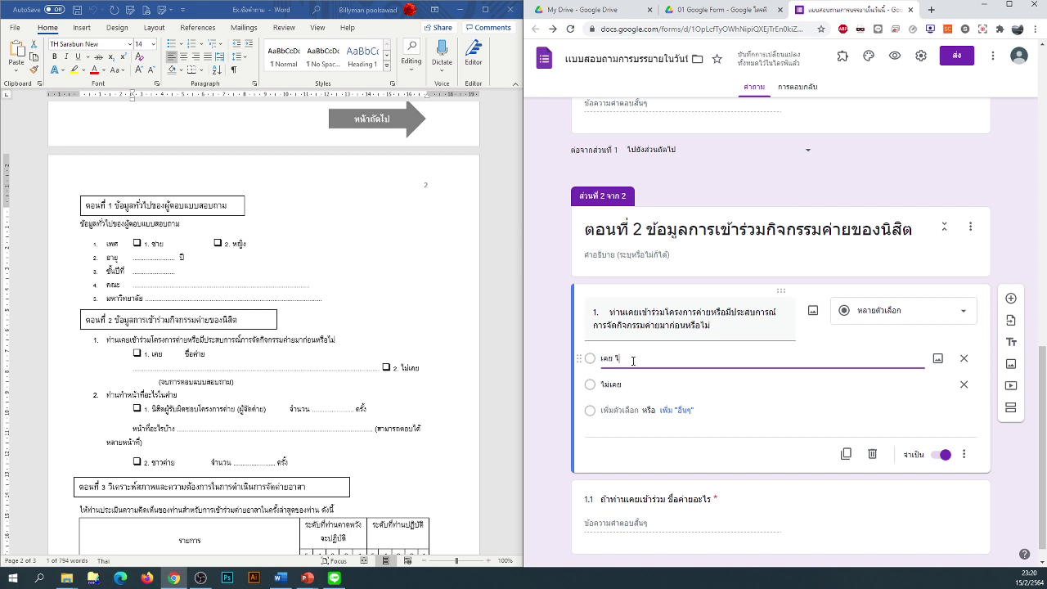
pyautogui.write('ไปค่า')
pyautogui.write('ย')
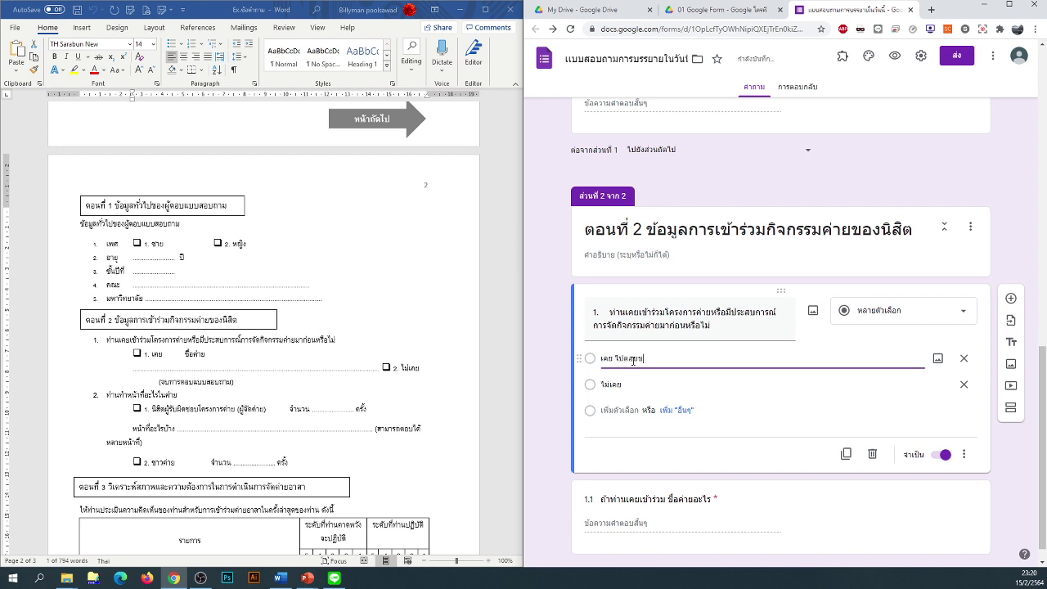
pyautogui.write('ข้อคำถาม')
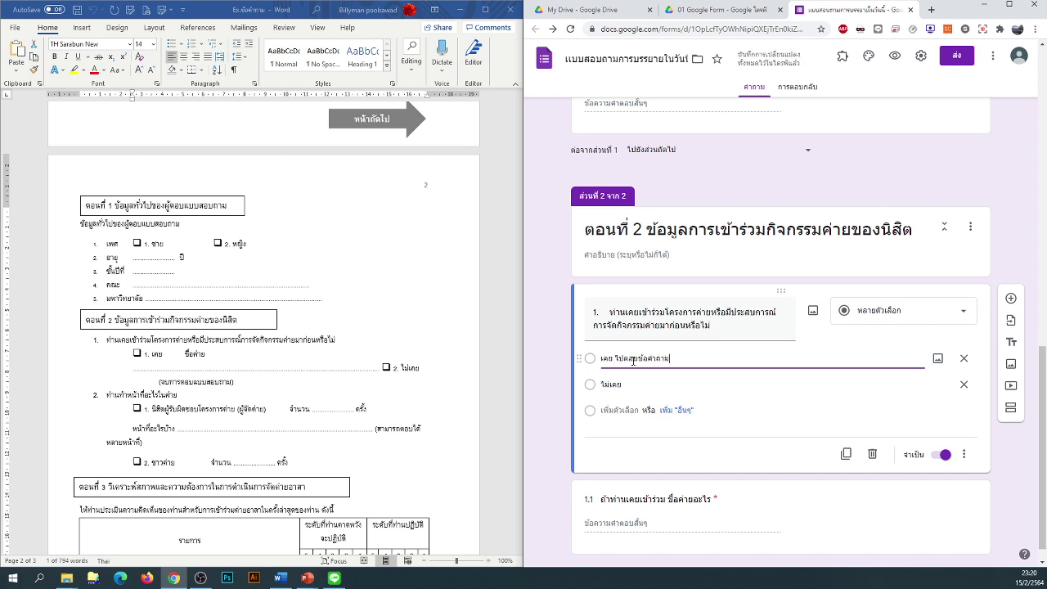
pyautogui.write('ที่ 1.1')
pyautogui.click(552, 408)
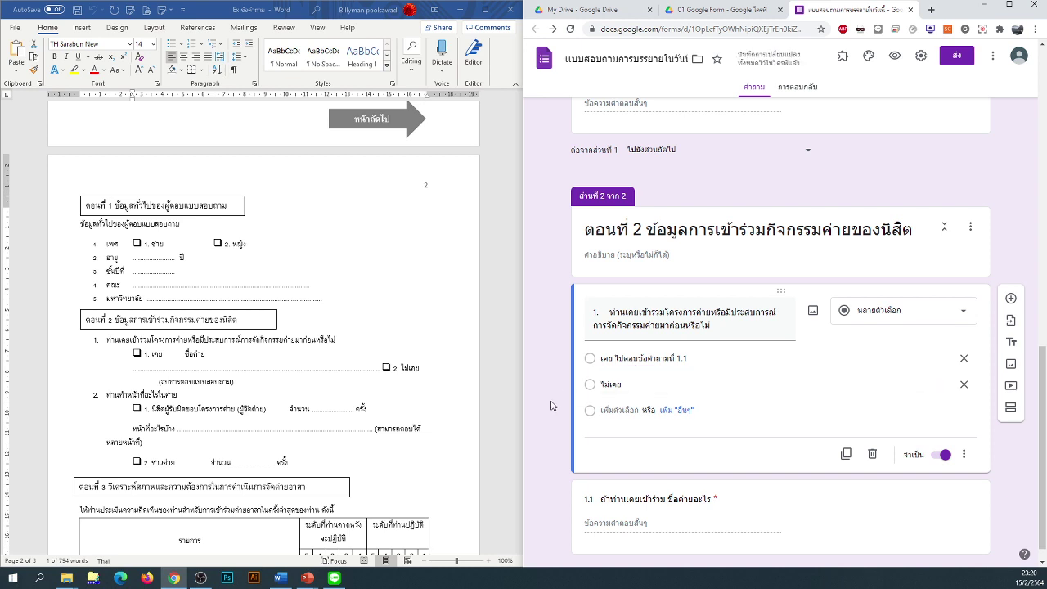
# Step: Make question 1.1 about the camp name optional
pyautogui.scroll(-1, 552, 407)
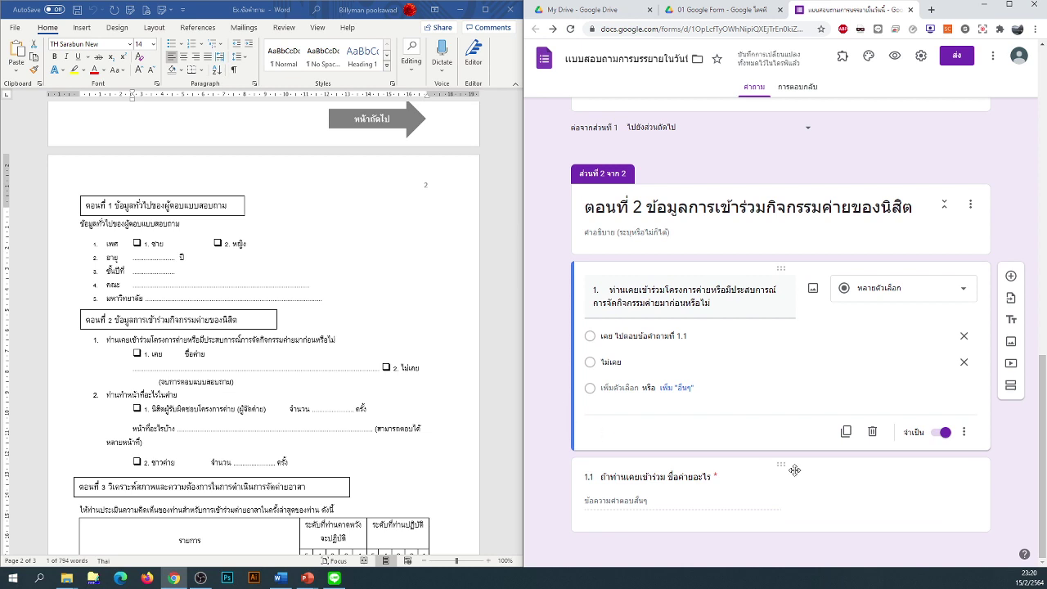
pyautogui.click(766, 486)
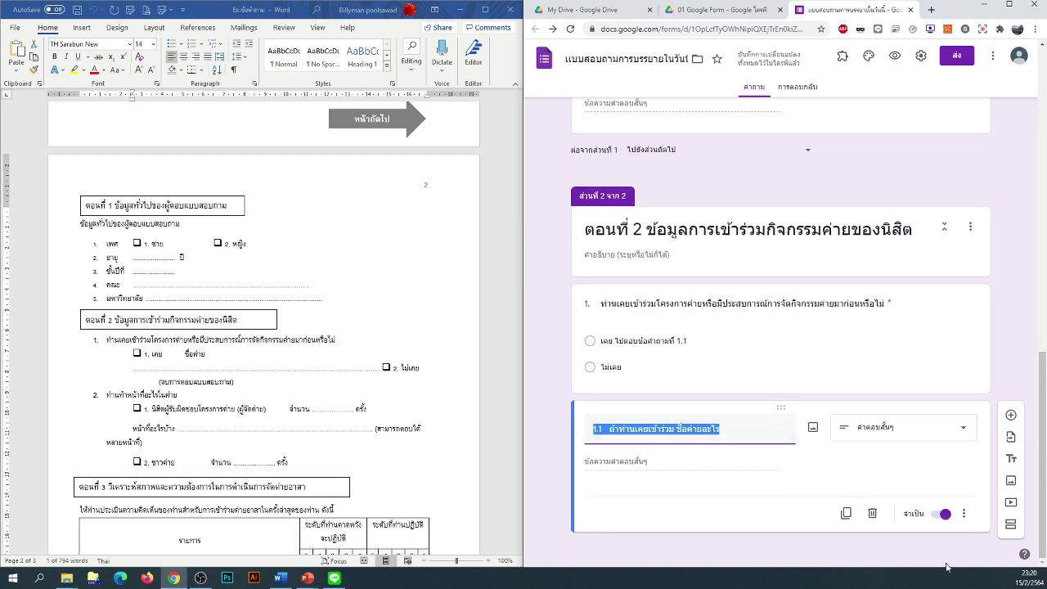
pyautogui.click(942, 515)
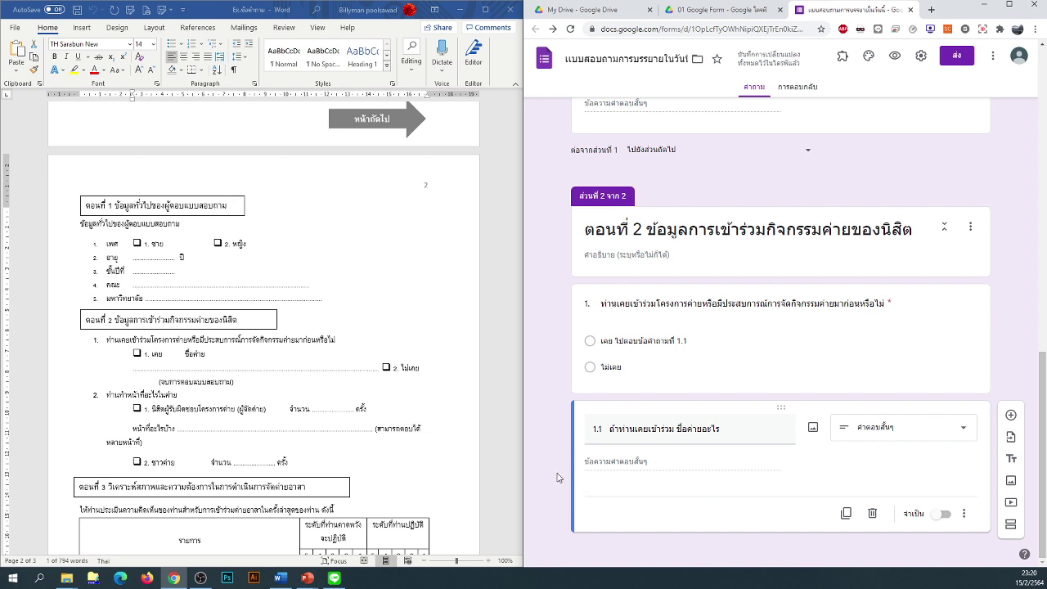
# Step: Add a new question below 1.1 titled "2. ท่านทำหน้าที่อะไรในค่าย", copying the wording from the Word document
pyautogui.click(1012, 416)
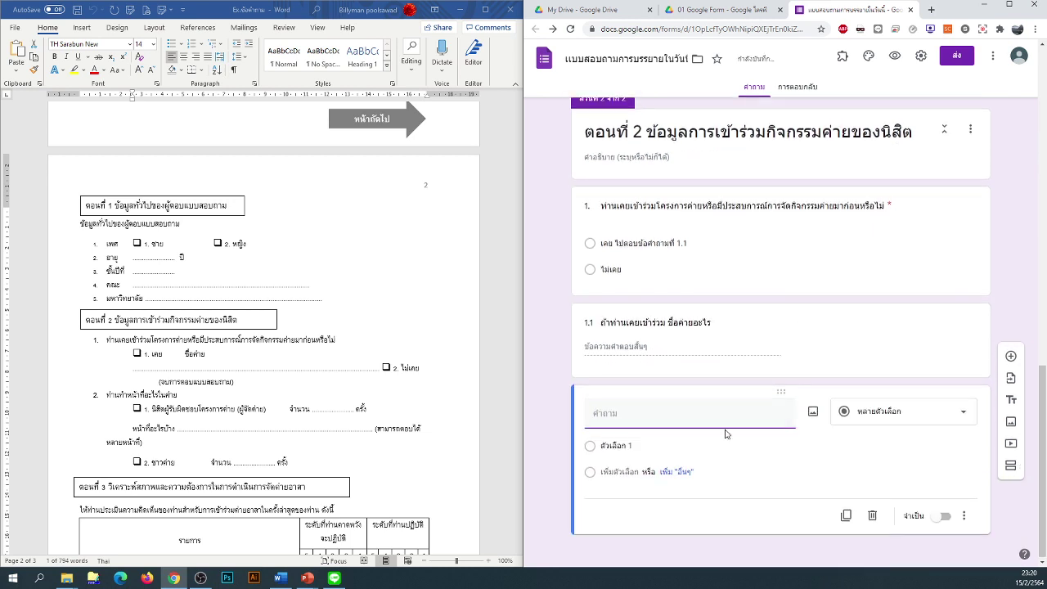
pyautogui.click(129, 399)
pyautogui.moveTo(180, 396); pyautogui.dragTo(105, 409)
pyautogui.hotkey('ctrl', 'c')
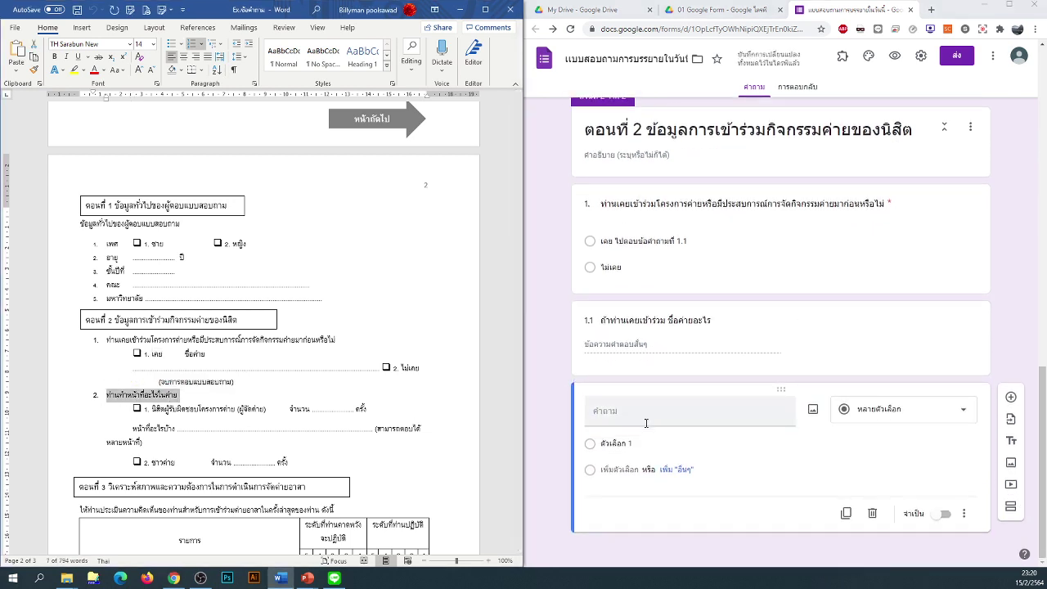
pyautogui.click(645, 418)
pyautogui.hotkey('ctrl', 'v')
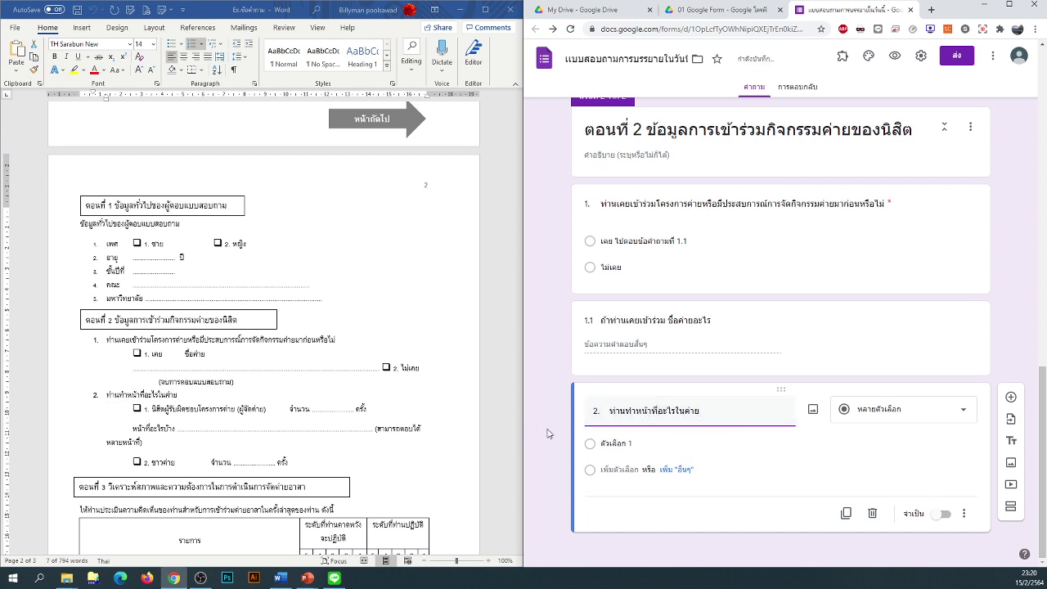
pyautogui.click(548, 433)
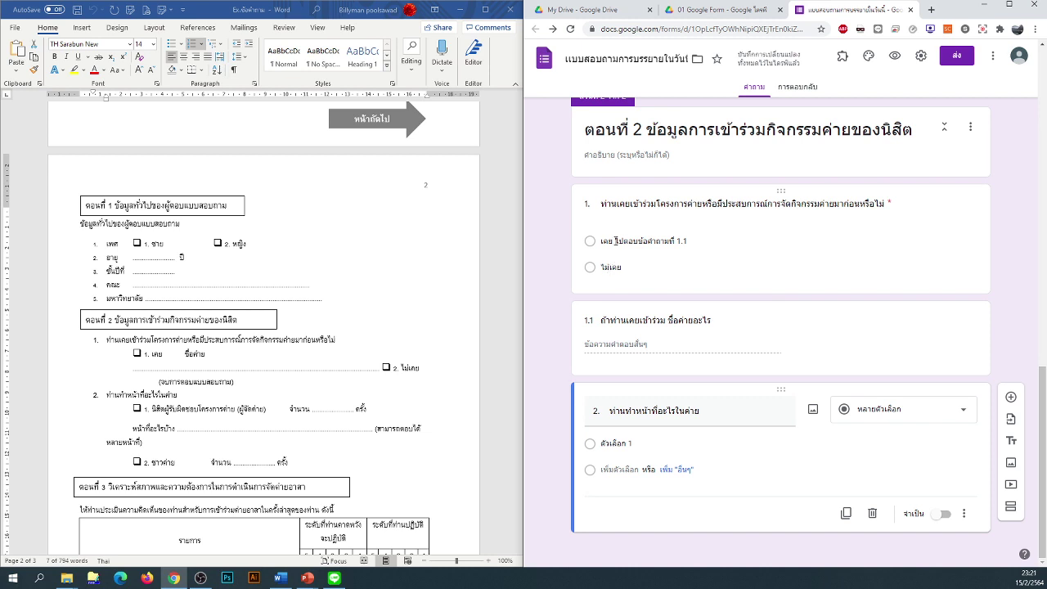
# Step: Extend the second option of the camp experience question to "ไม่เคย (ให้จบการตอบแบบสอบถาม)"
pyautogui.click(609, 266)
pyautogui.click(649, 287)
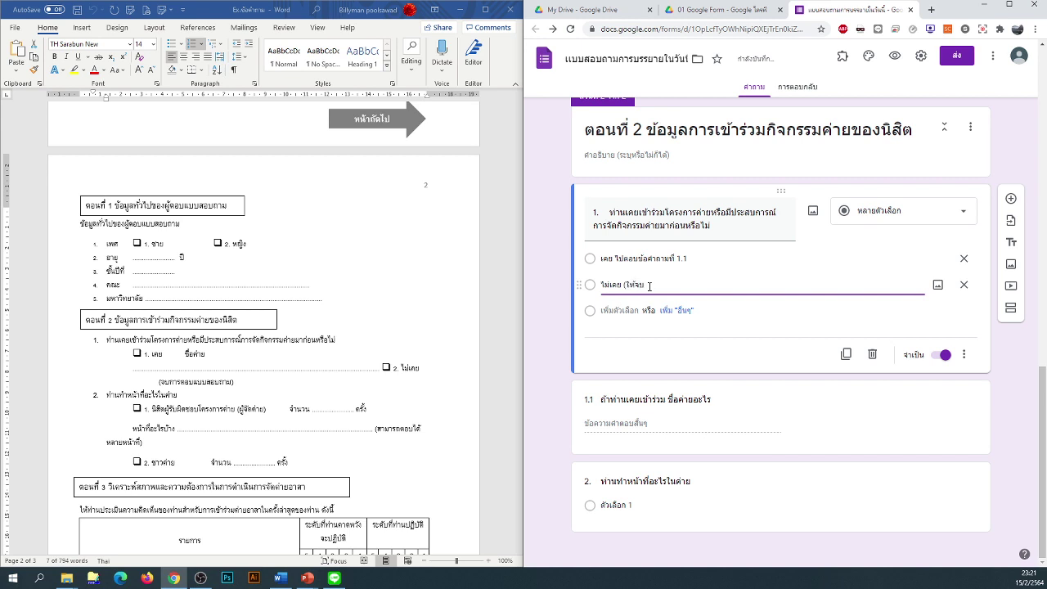
pyautogui.write('(ให้จบการตอ')
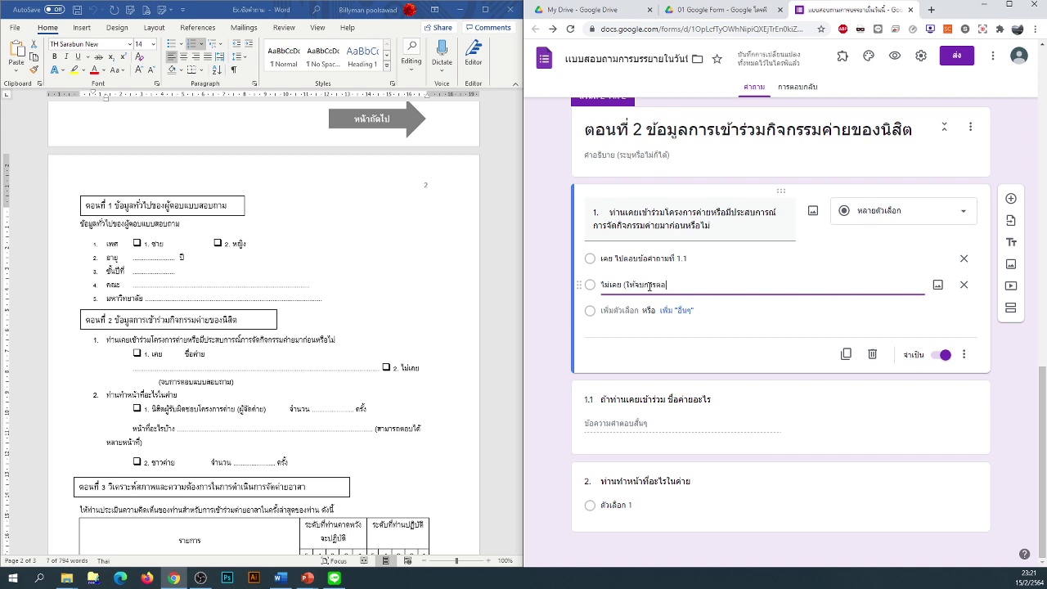
pyautogui.write('บแบบสอบถาม')
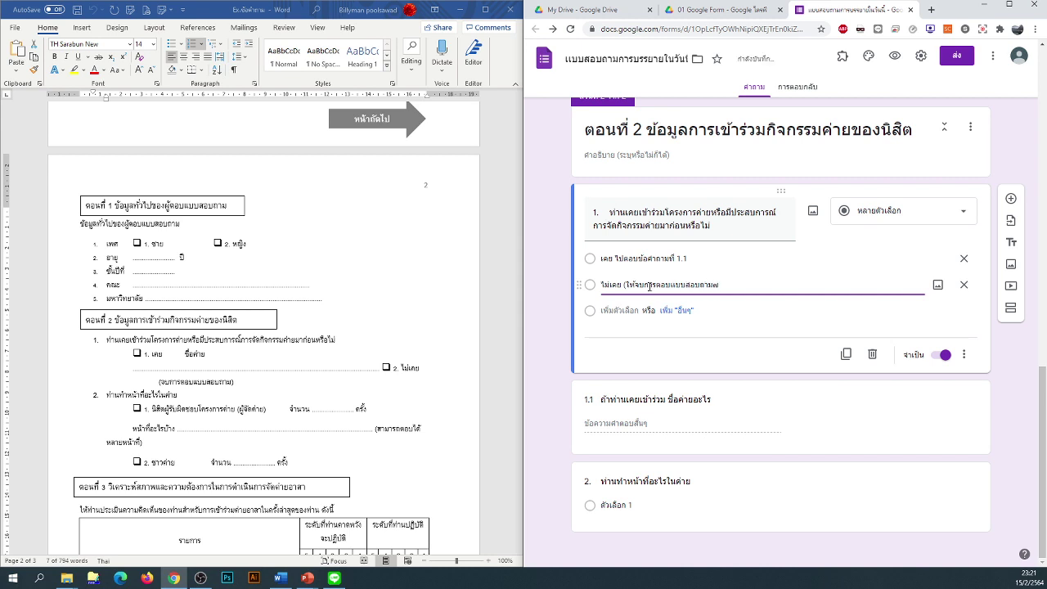
pyautogui.click(554, 342)
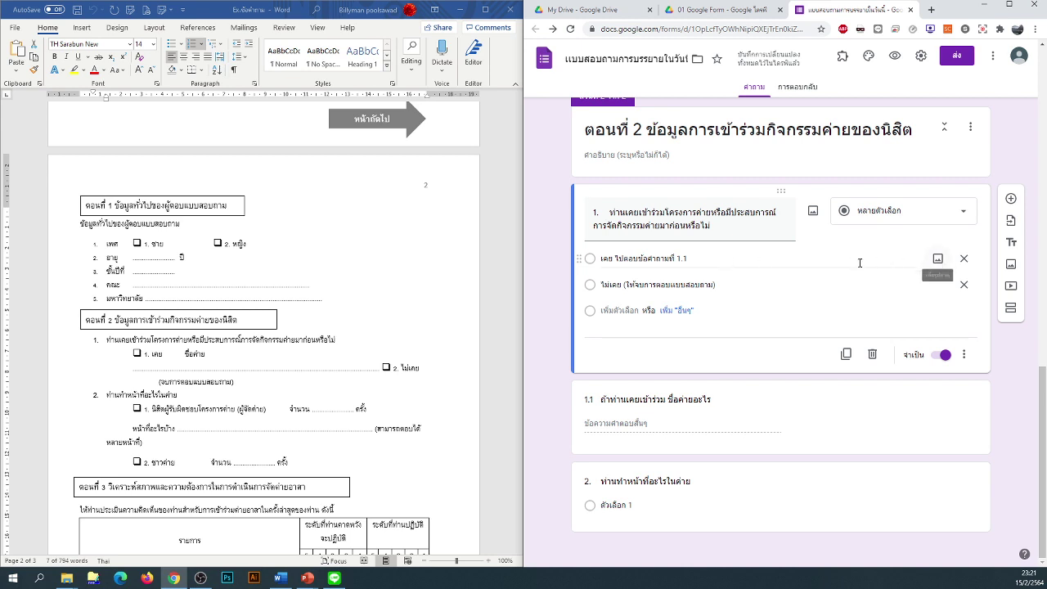
# Step: Change the camp experience question to a dropdown (เลื่อนลง) and enable going to a section based on the answer
pyautogui.click(923, 219)
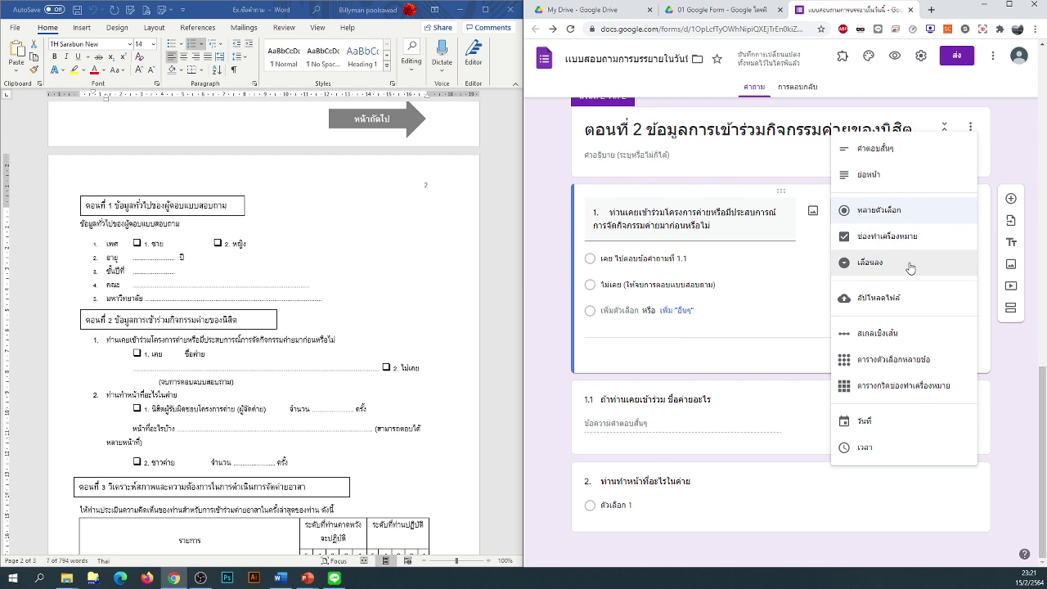
pyautogui.click(910, 268)
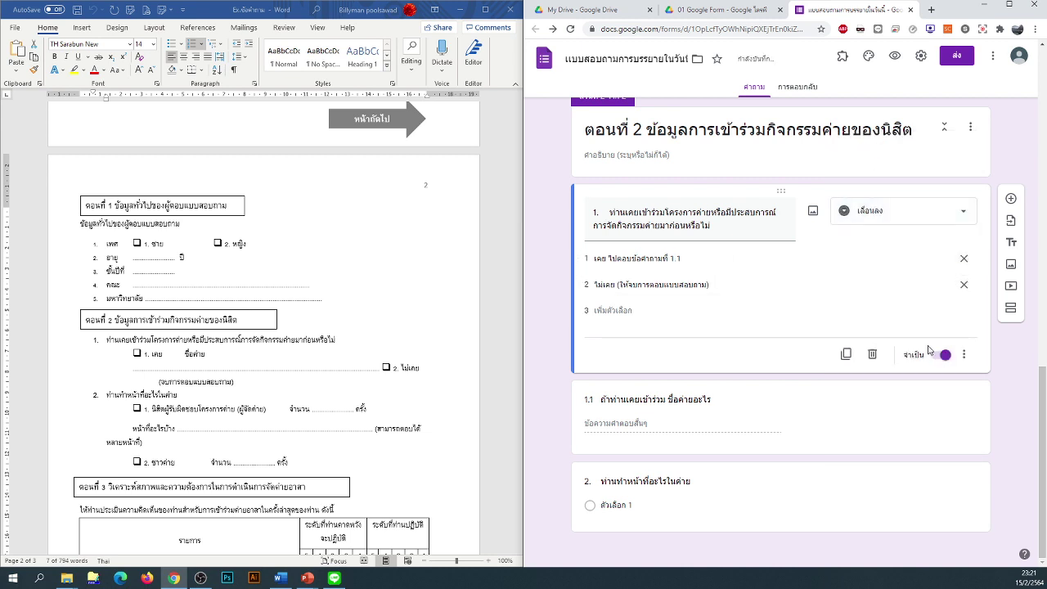
pyautogui.click(963, 354)
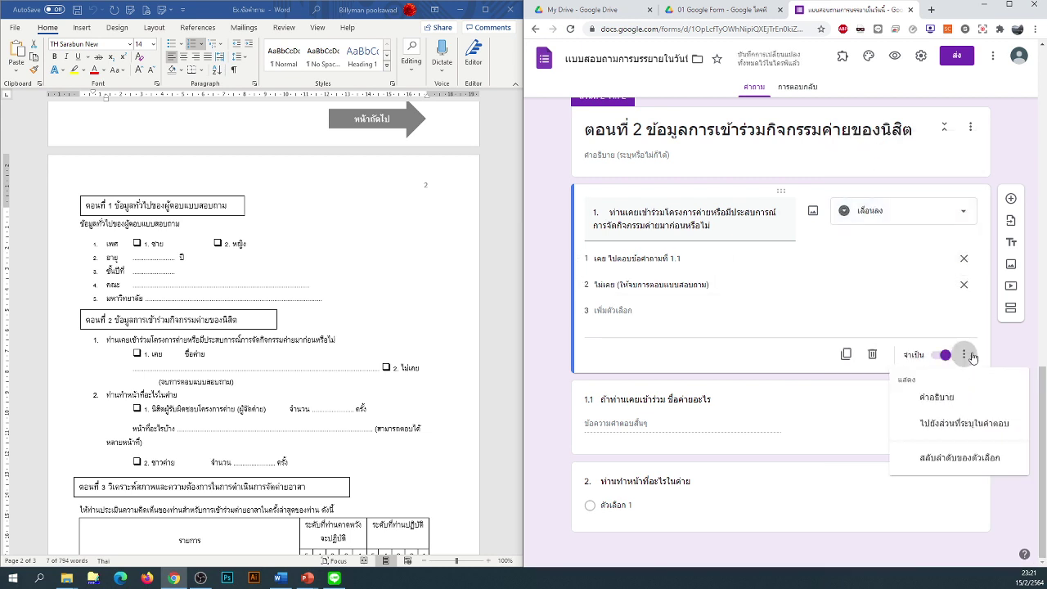
pyautogui.click(976, 423)
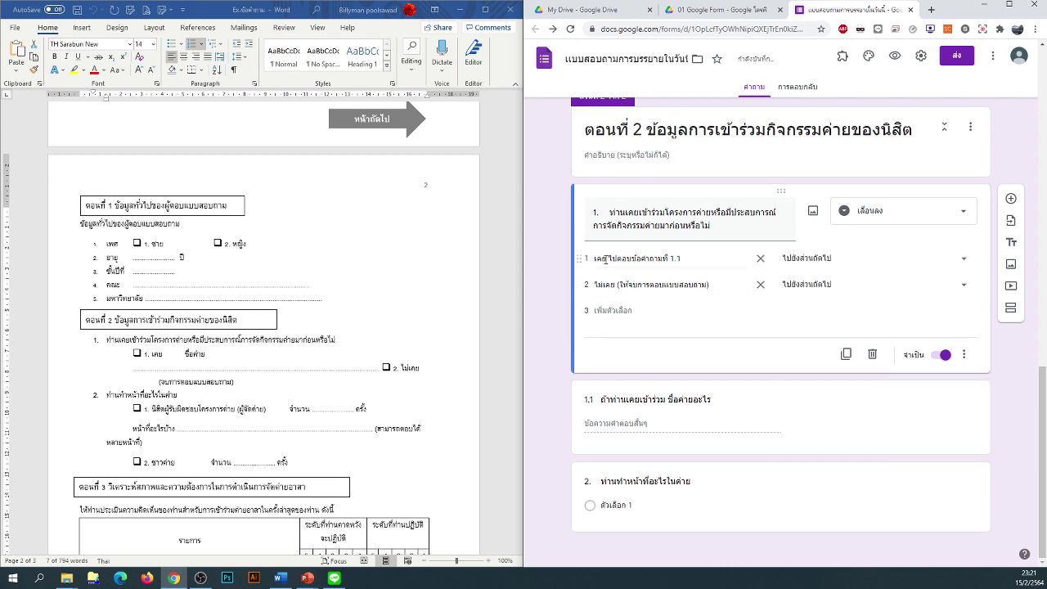
# Step: Look through the section destinations offered for the first option of the camp experience question, leaving its destination as is
pyautogui.click(842, 260)
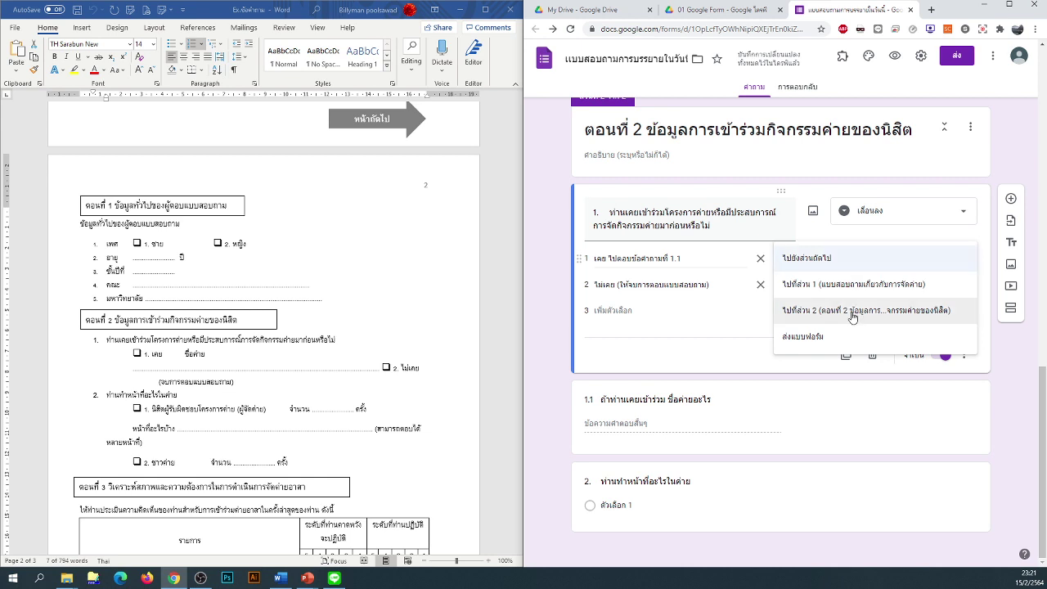
pyautogui.click(1002, 353)
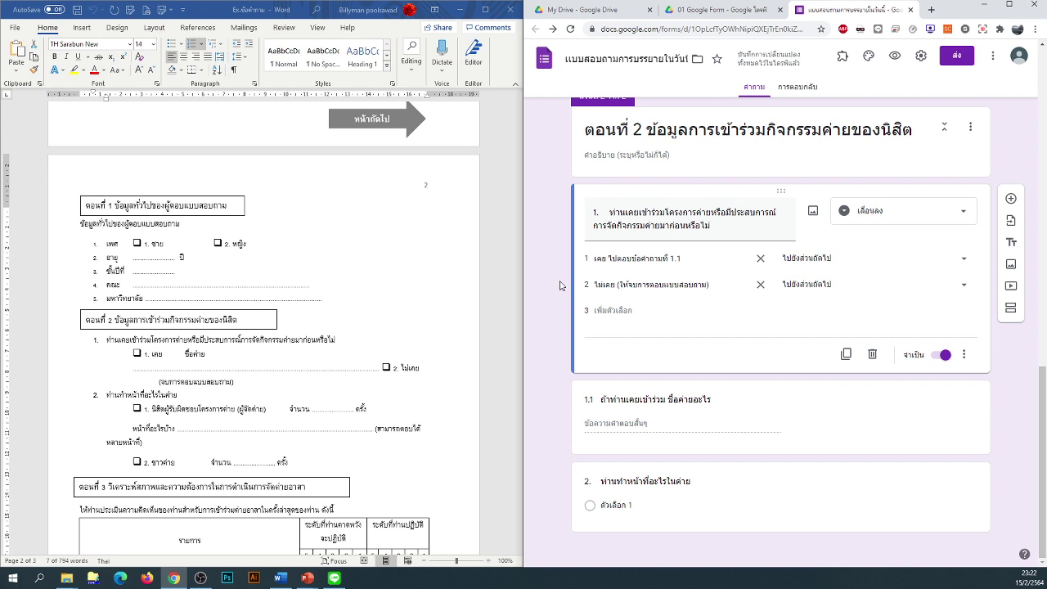
pyautogui.scroll(-3, 262, 327)
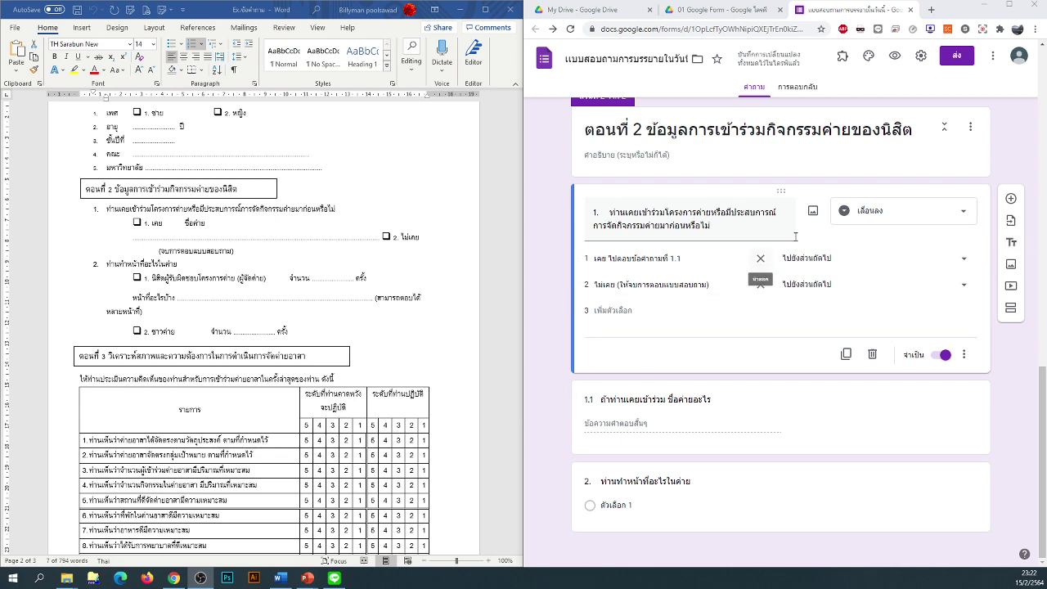
pyautogui.click(660, 260)
pyautogui.moveTo(681, 260); pyautogui.dragTo(614, 260)
pyautogui.click(607, 262)
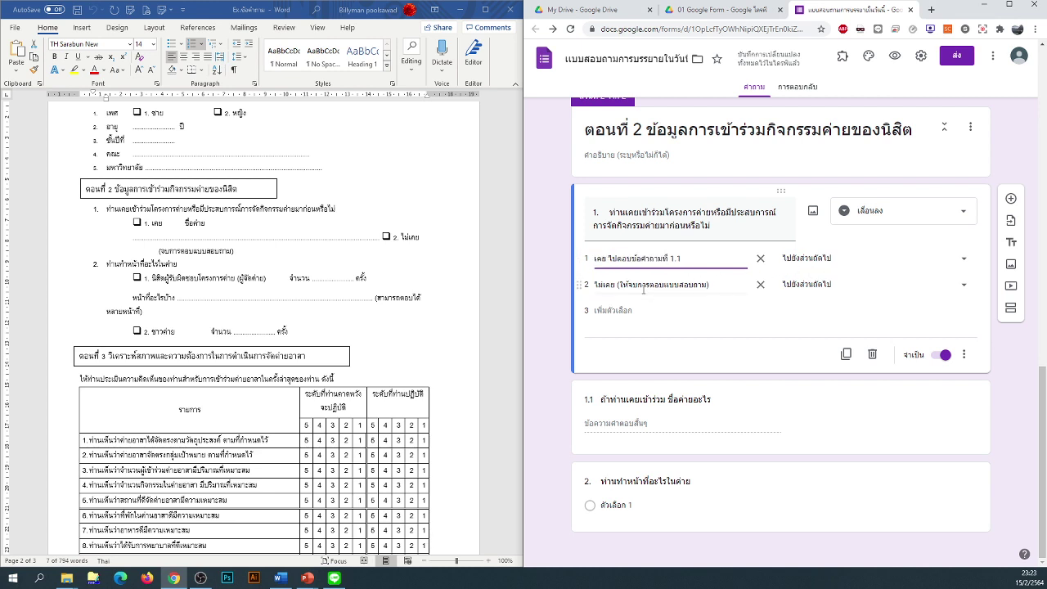
# Step: Make the second option of the camp experience question submit the form (ส่งแบบฟอร์ม) and insert a new section after the question
pyautogui.click(924, 285)
pyautogui.click(820, 364)
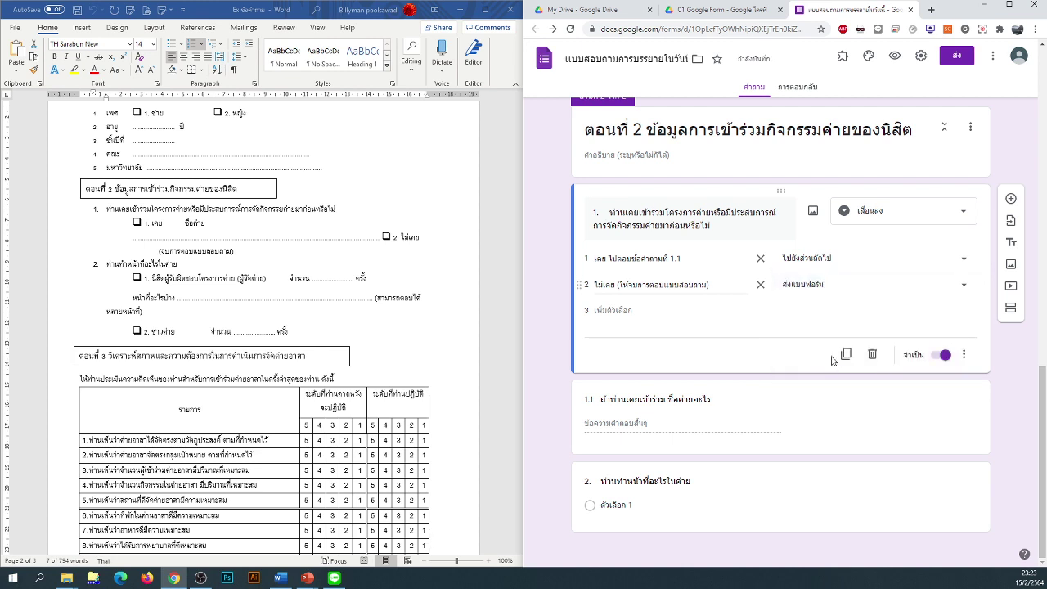
pyautogui.click(1008, 309)
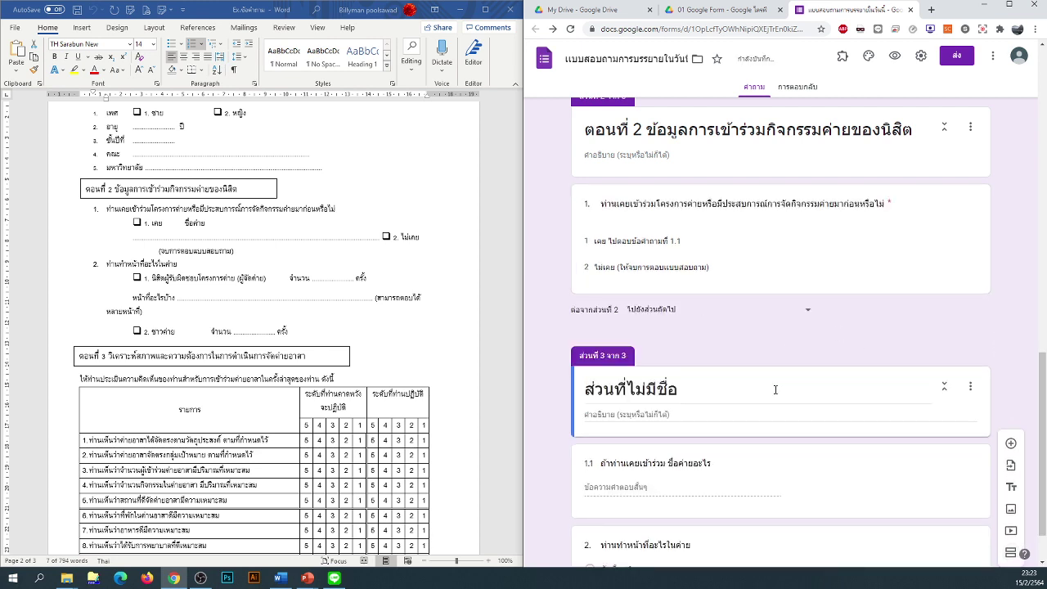
# Step: Title the new section "ตอนที่ 2 ข้อมูลการเข้าร่วมกิจกรรมค่ายของนิสิต", copying the heading from the Word document
pyautogui.click(676, 391)
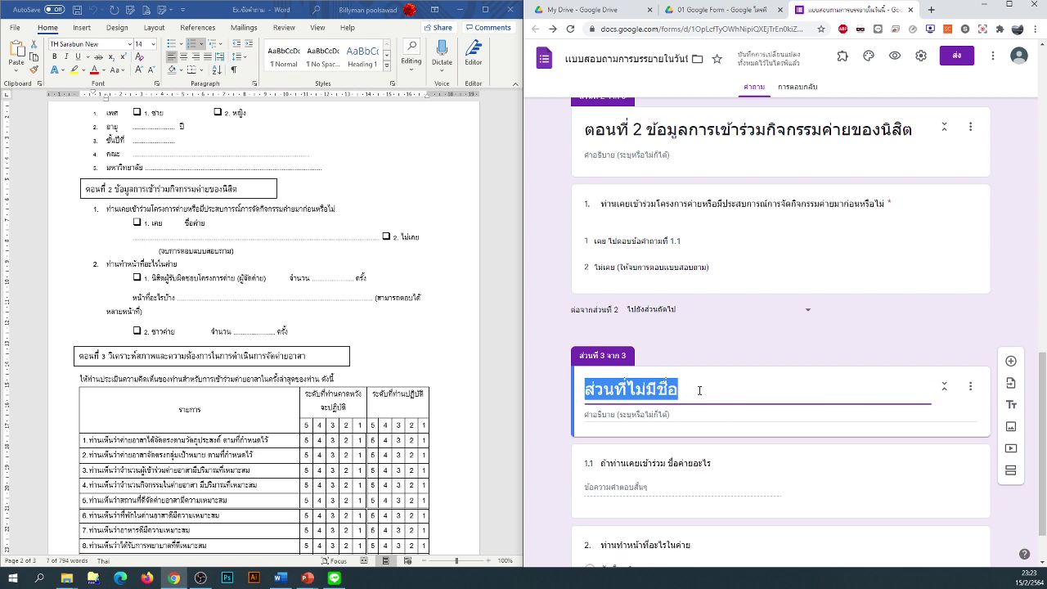
pyautogui.click(237, 189)
pyautogui.moveTo(237, 189); pyautogui.dragTo(87, 192)
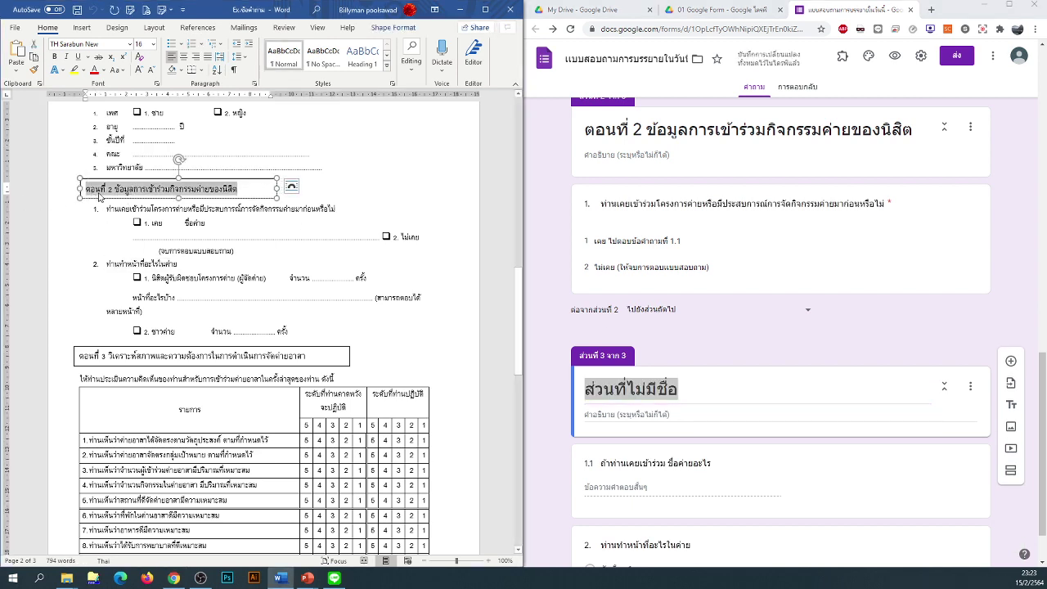
pyautogui.rightClick(626, 391)
pyautogui.click(681, 454)
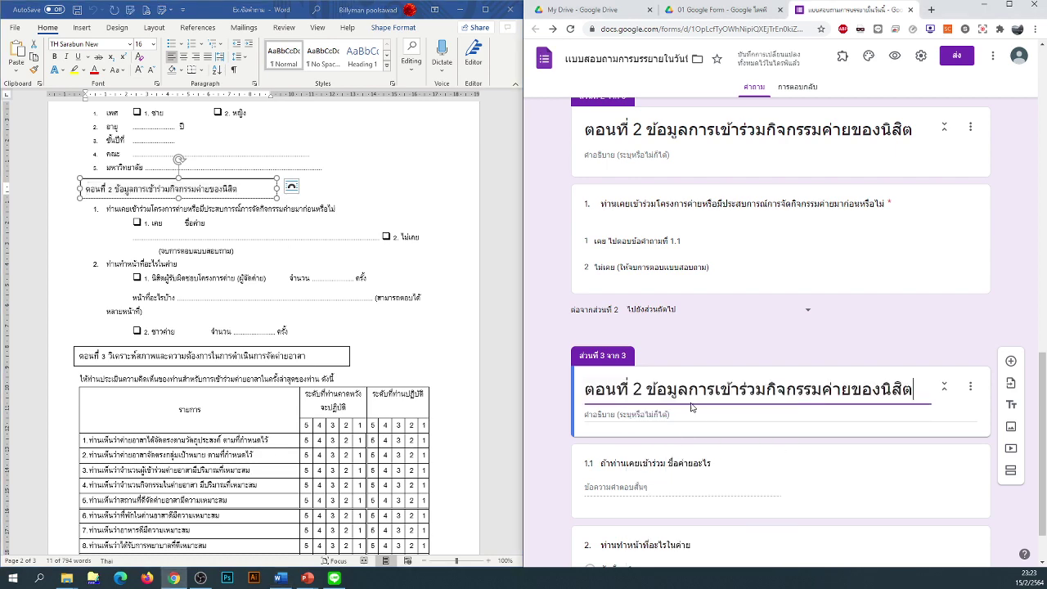
# Step: Move the camp experience question up into section 1, below the มหาวิทยาลัย question
pyautogui.scroll(3, 685, 391)
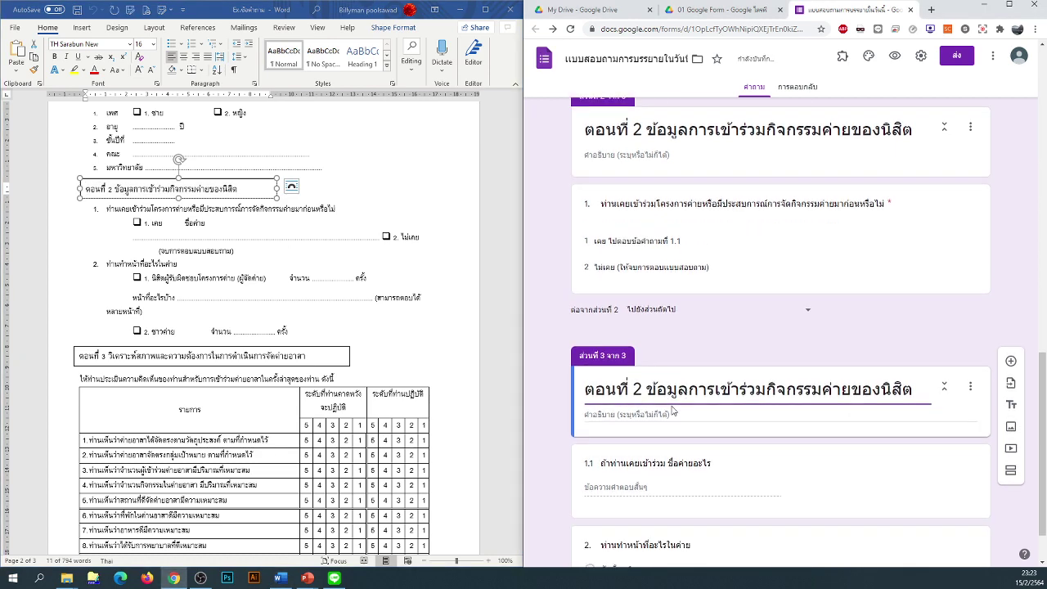
pyautogui.scroll(1, 671, 404)
pyautogui.scroll(-1, 671, 404)
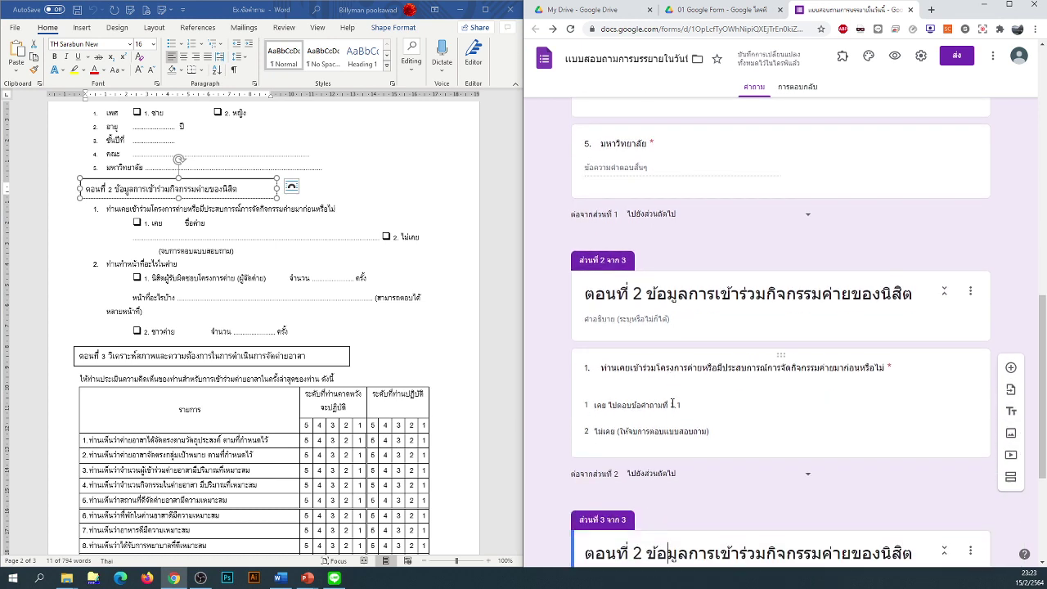
pyautogui.click(969, 290)
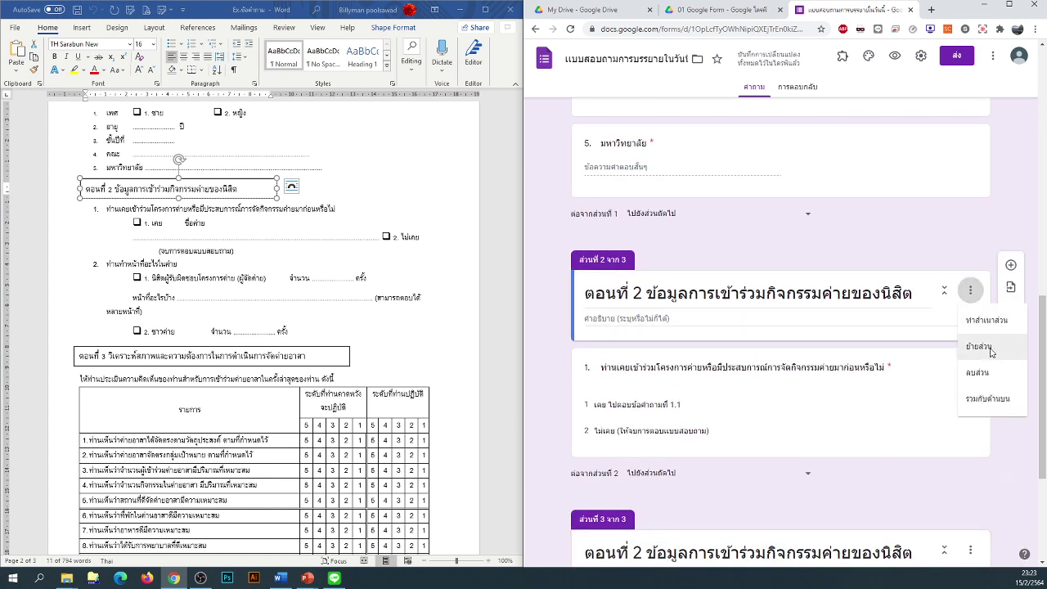
pyautogui.click(777, 354)
pyautogui.moveTo(777, 353); pyautogui.dragTo(760, 199)
pyautogui.moveTo(786, 361); pyautogui.dragTo(781, 270)
# Step: Renumber the moved camp experience question as "6." in its title
pyautogui.click(693, 313)
pyautogui.click(605, 296)
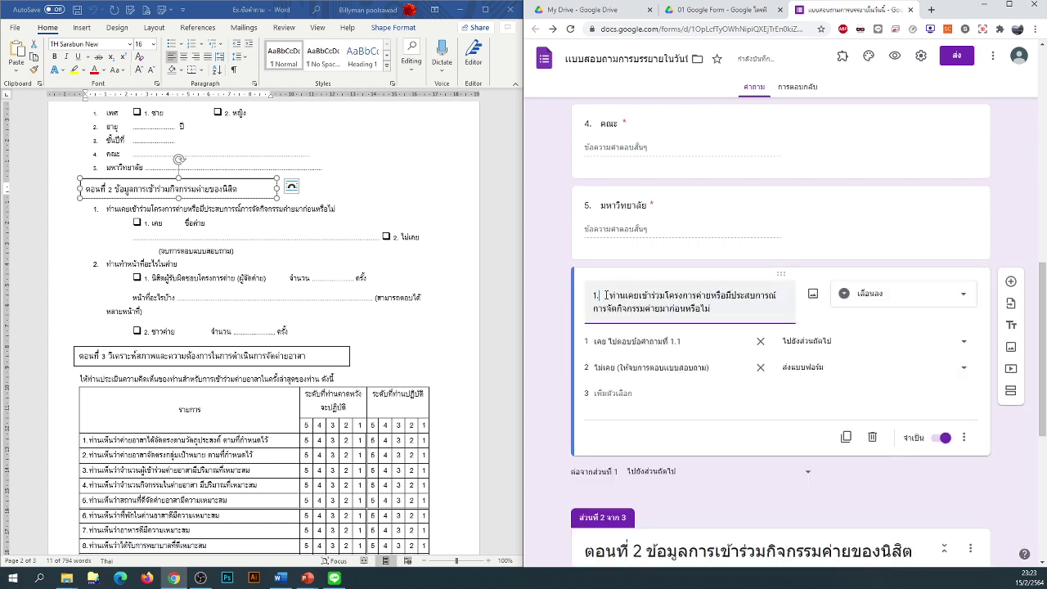
pyautogui.moveTo(612, 296); pyautogui.dragTo(560, 294)
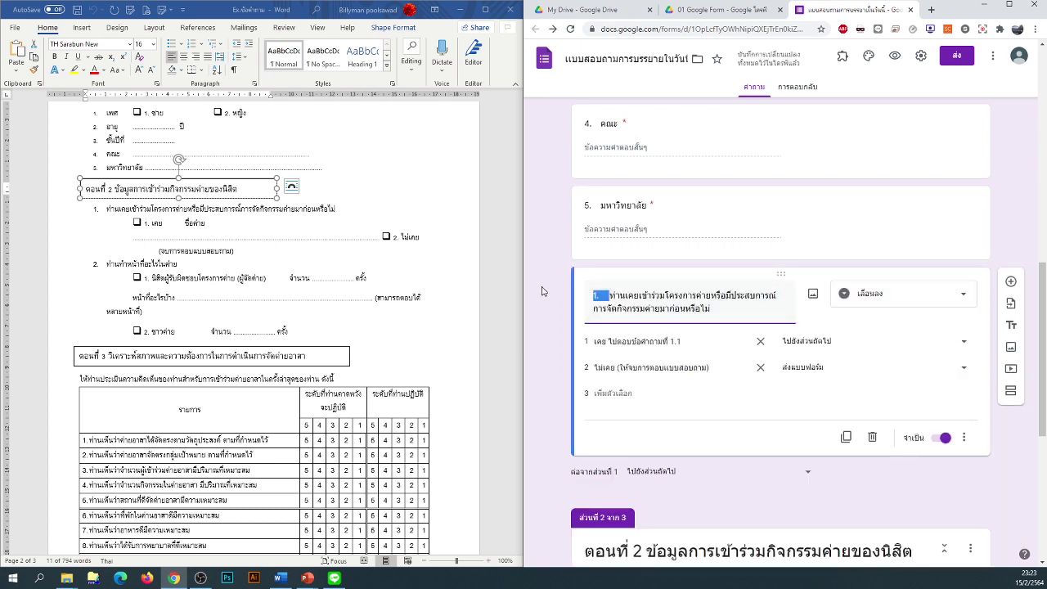
pyautogui.write('6.')
pyautogui.scroll(-1, 551, 308)
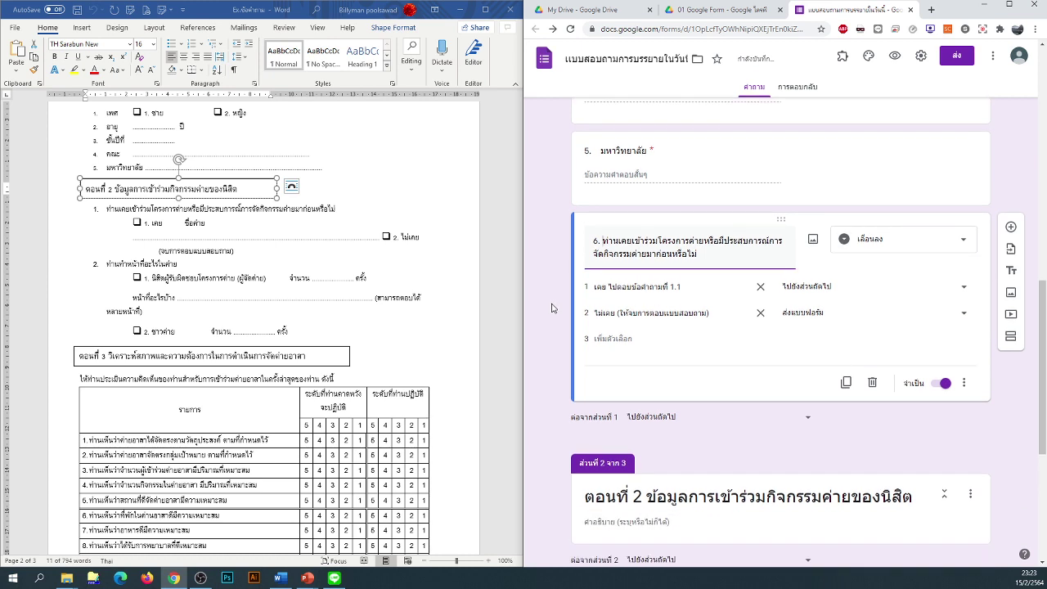
pyautogui.click(509, 302)
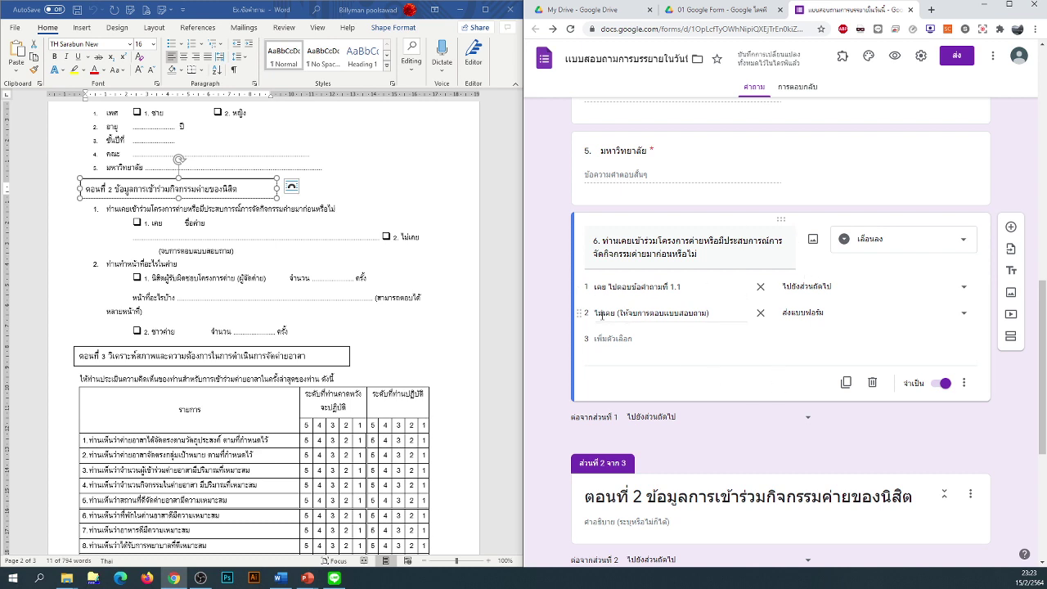
# Step: Delete the emptied section 2, keeping the one that holds the question about the camp name
pyautogui.scroll(-3, 861, 340)
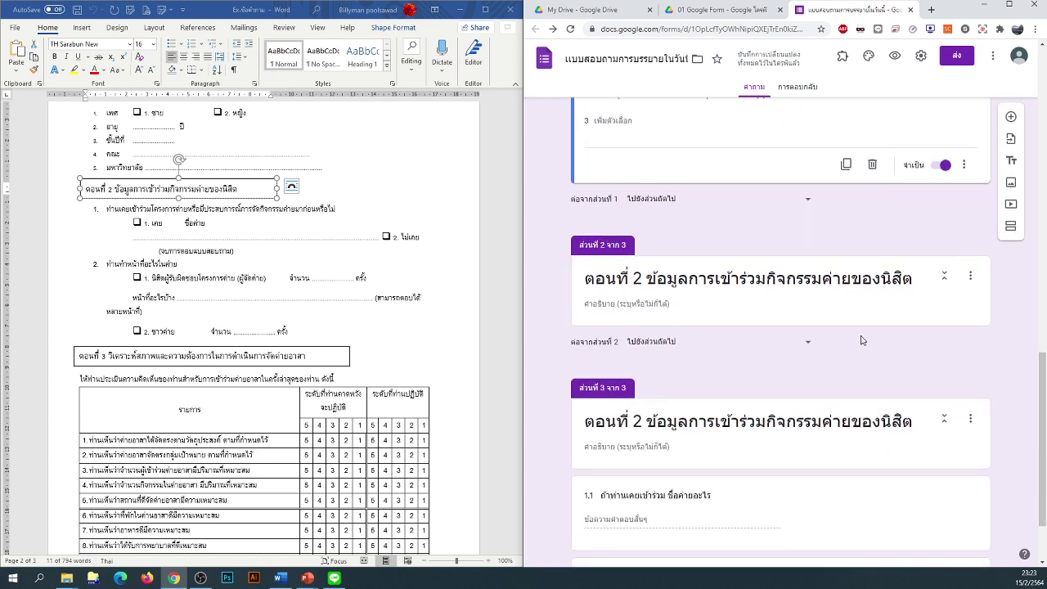
pyautogui.click(977, 288)
pyautogui.click(970, 196)
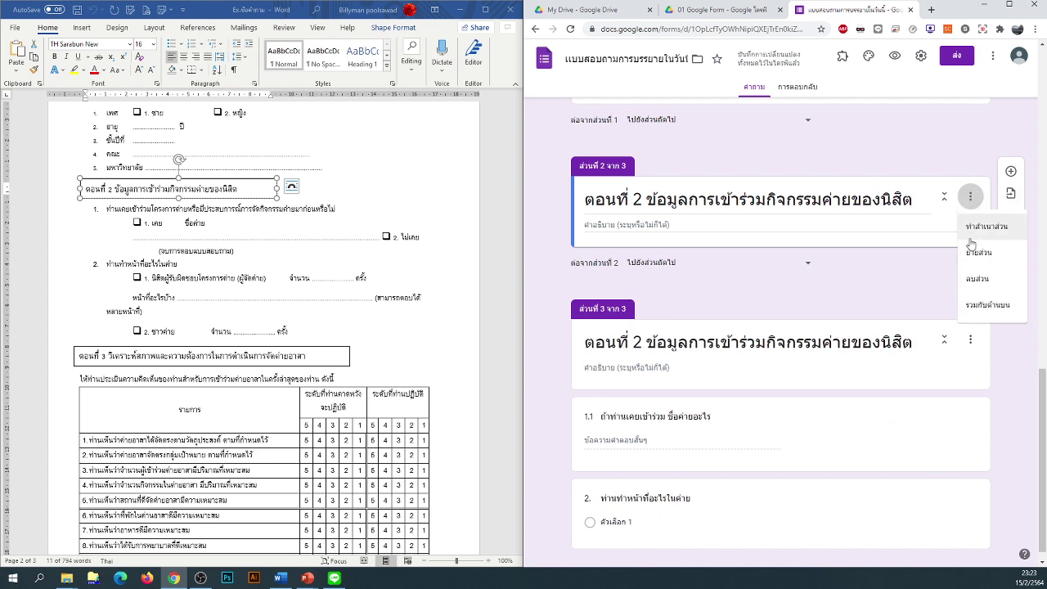
pyautogui.click(978, 279)
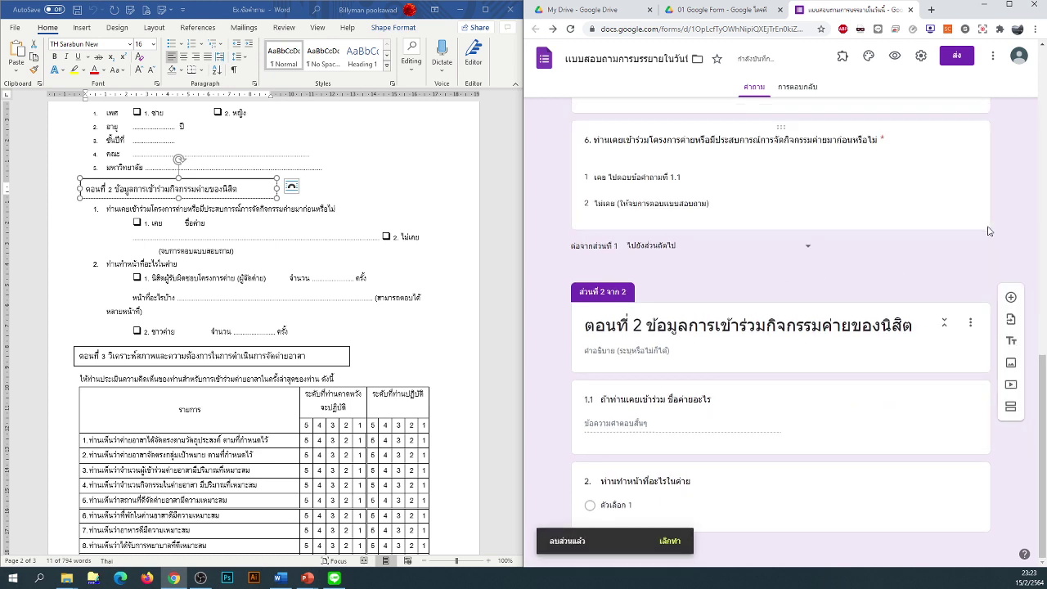
# Step: Shorten the first option of question 6 to "เคย" and send it to section 2 (ไปที่ส่วน 2)
pyautogui.scroll(2, 759, 261)
pyautogui.click(652, 290)
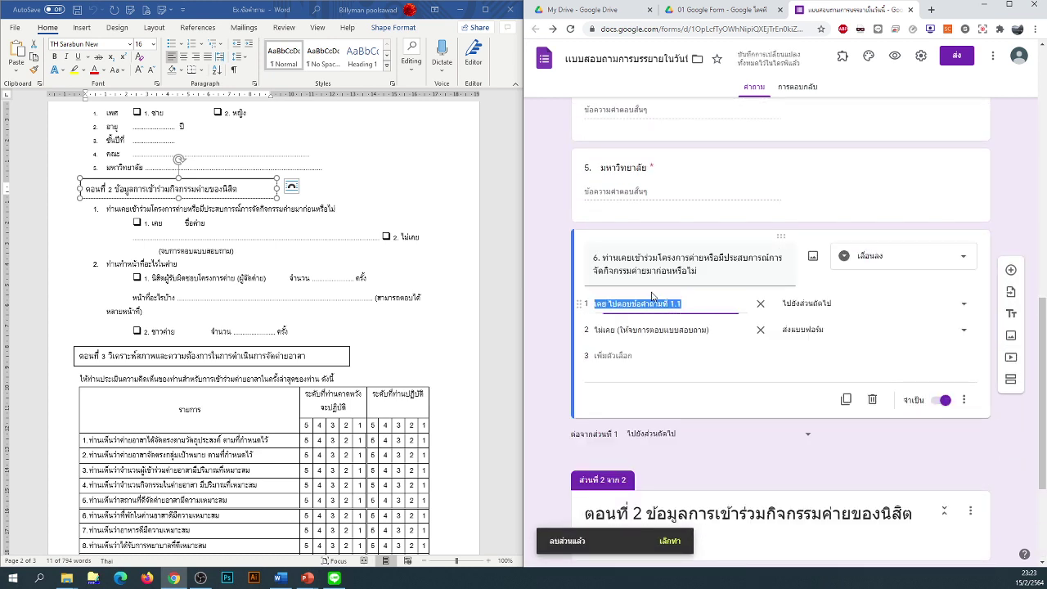
pyautogui.click(614, 305)
pyautogui.moveTo(637, 303); pyautogui.dragTo(612, 305)
pyautogui.click(695, 304)
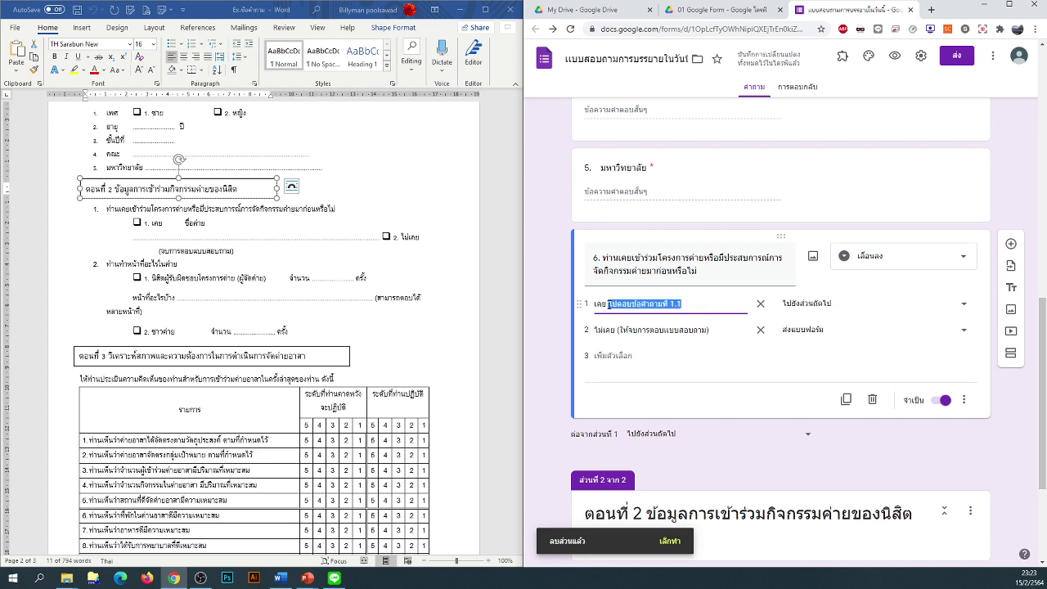
pyautogui.press('BackSpace')
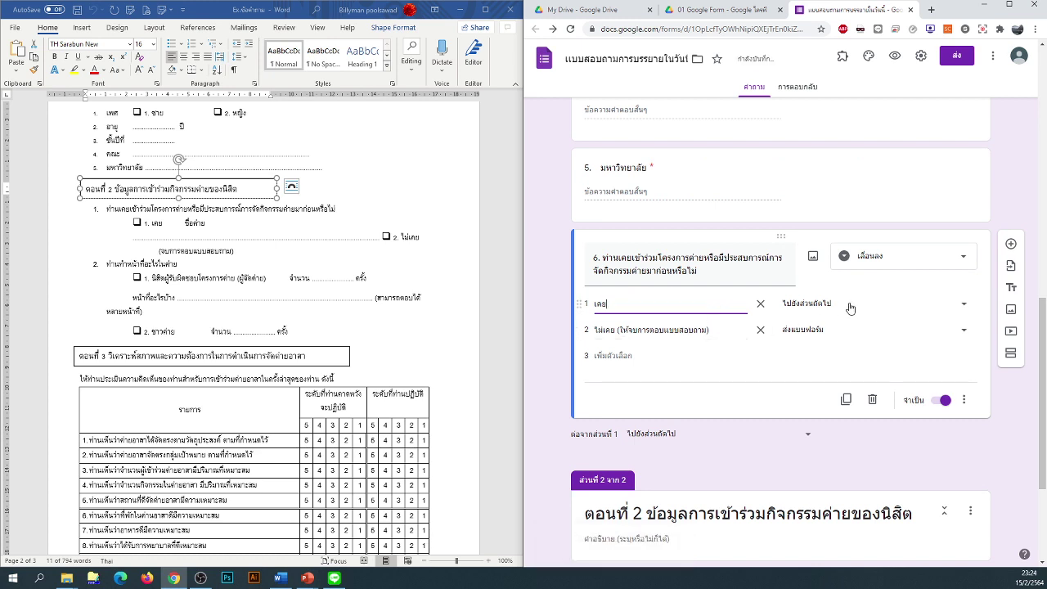
pyautogui.click(848, 304)
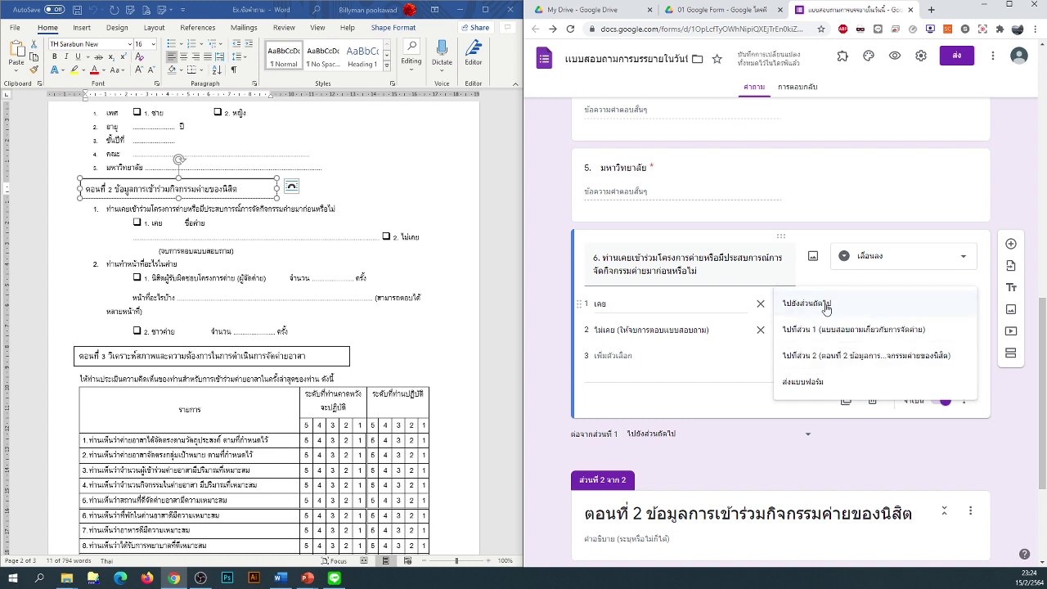
pyautogui.click(832, 356)
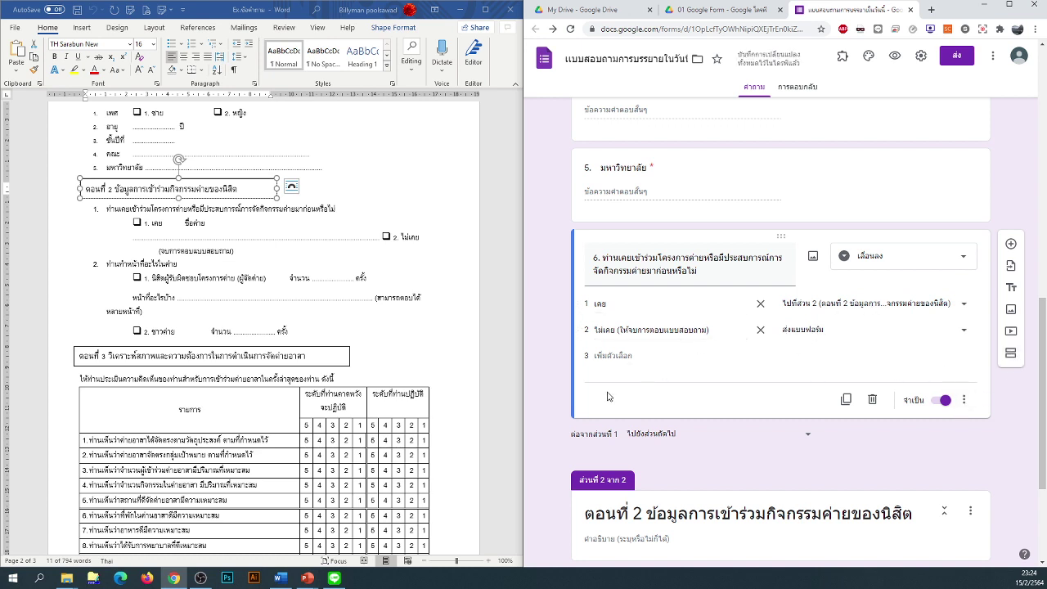
# Step: Shorten the second option of question 6 to "ไม่เคย" by removing the bracketed note
pyautogui.scroll(-1, 551, 393)
pyautogui.scroll(-2, 551, 394)
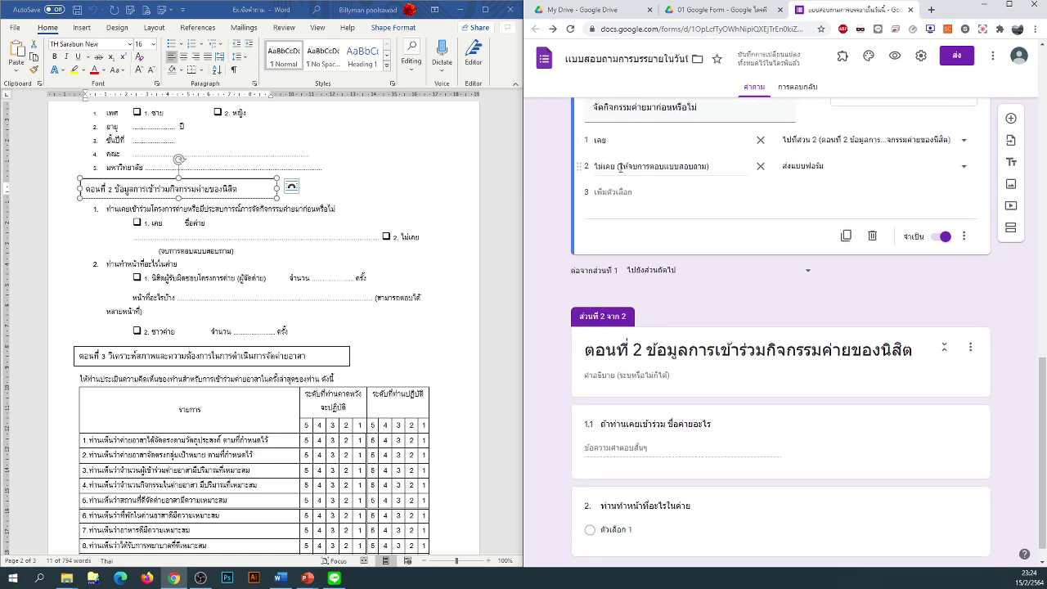
pyautogui.click(725, 168)
pyautogui.moveTo(710, 168); pyautogui.dragTo(622, 171)
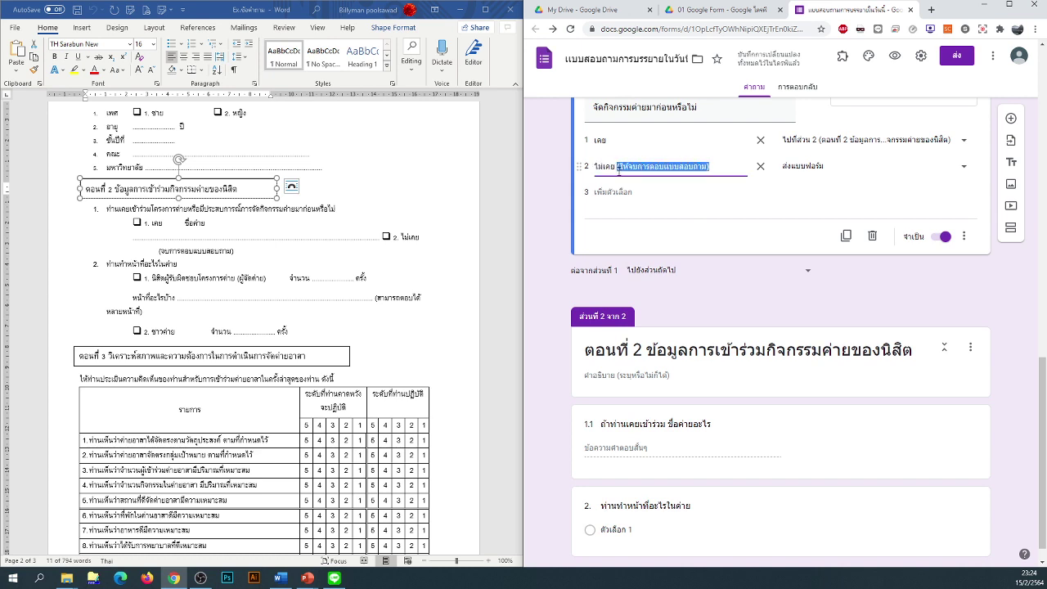
pyautogui.press('BackSpace')
pyautogui.scroll(1, 554, 237)
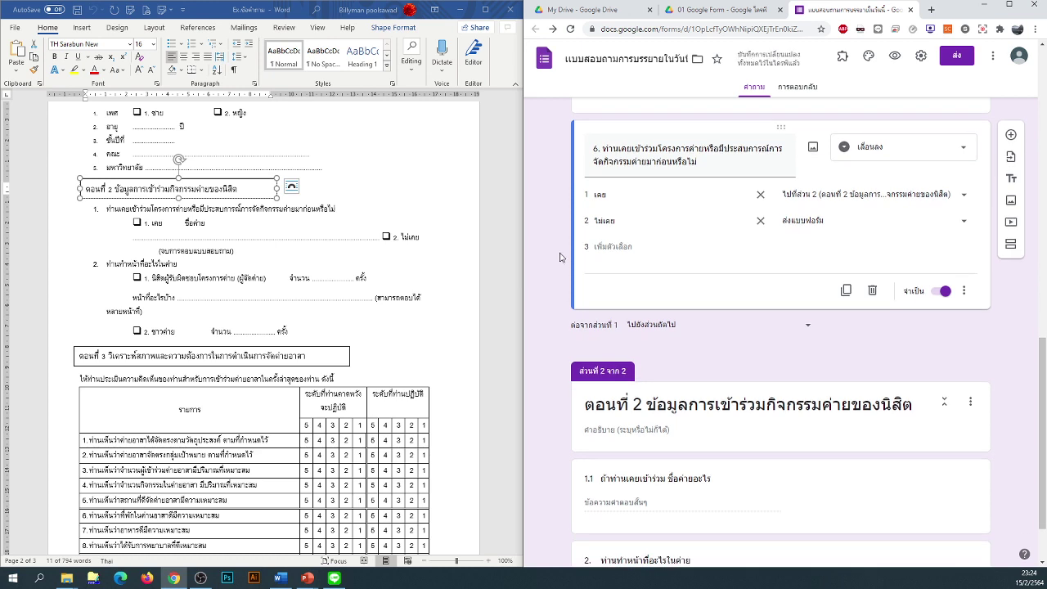
pyautogui.scroll(-1, 560, 257)
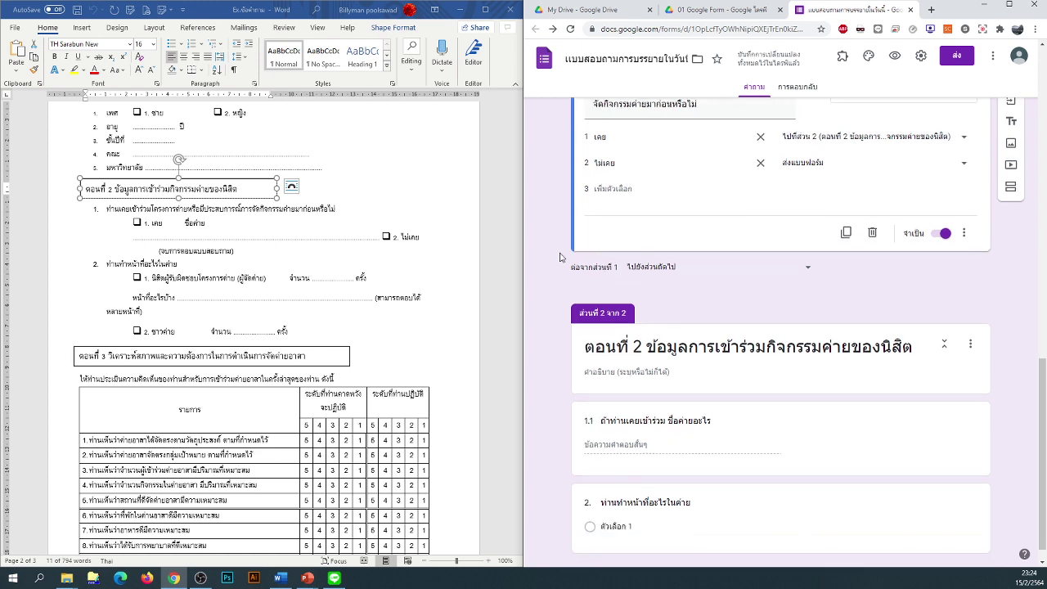
# Step: Renumber the camp name question from section 2 as "1." and make it required
pyautogui.click(607, 401)
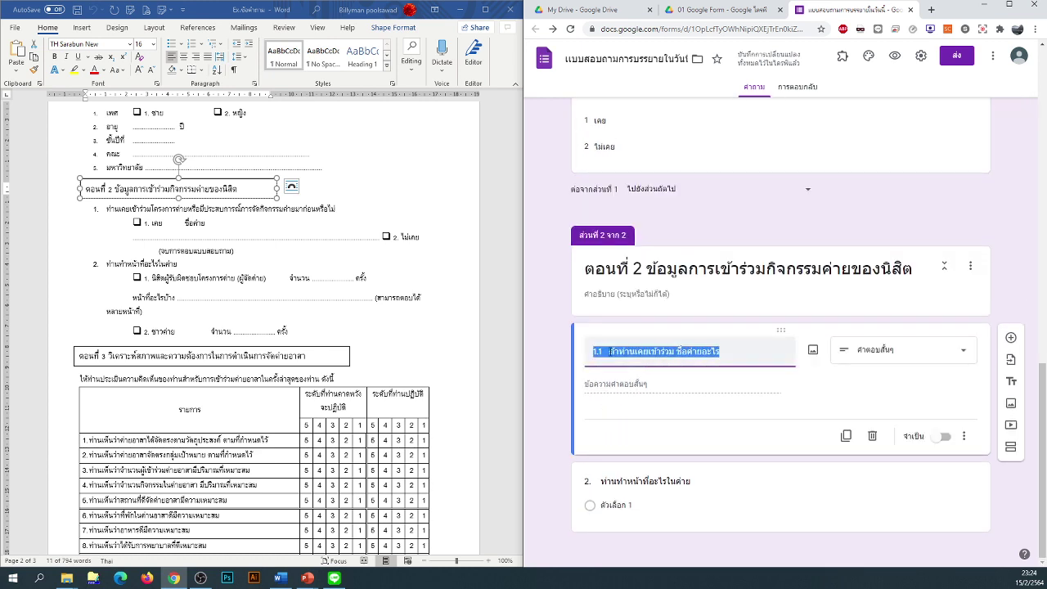
pyautogui.click(611, 357)
pyautogui.moveTo(610, 352); pyautogui.dragTo(570, 351)
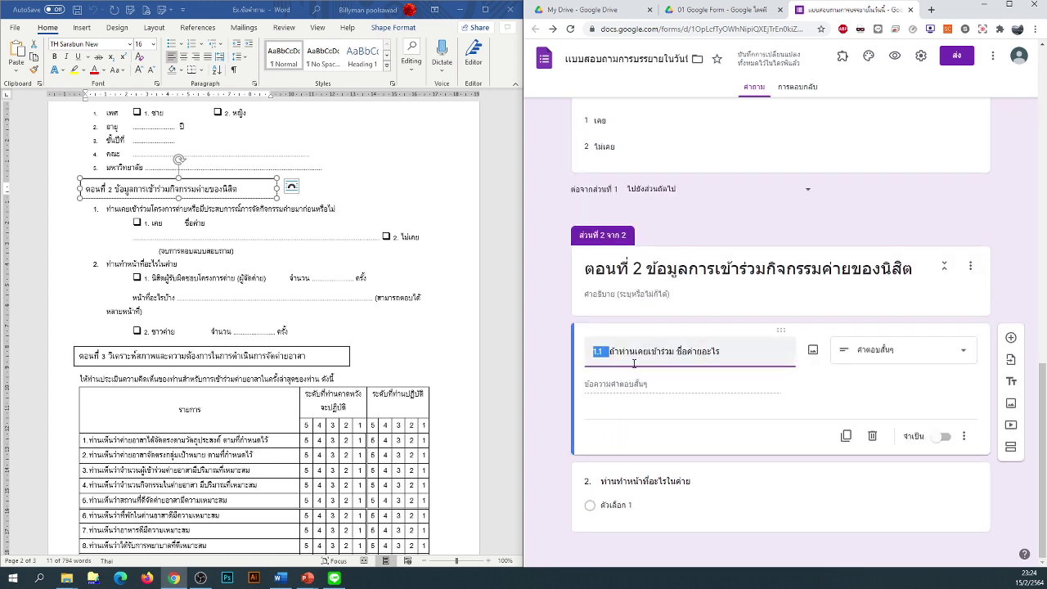
pyautogui.press('Right')
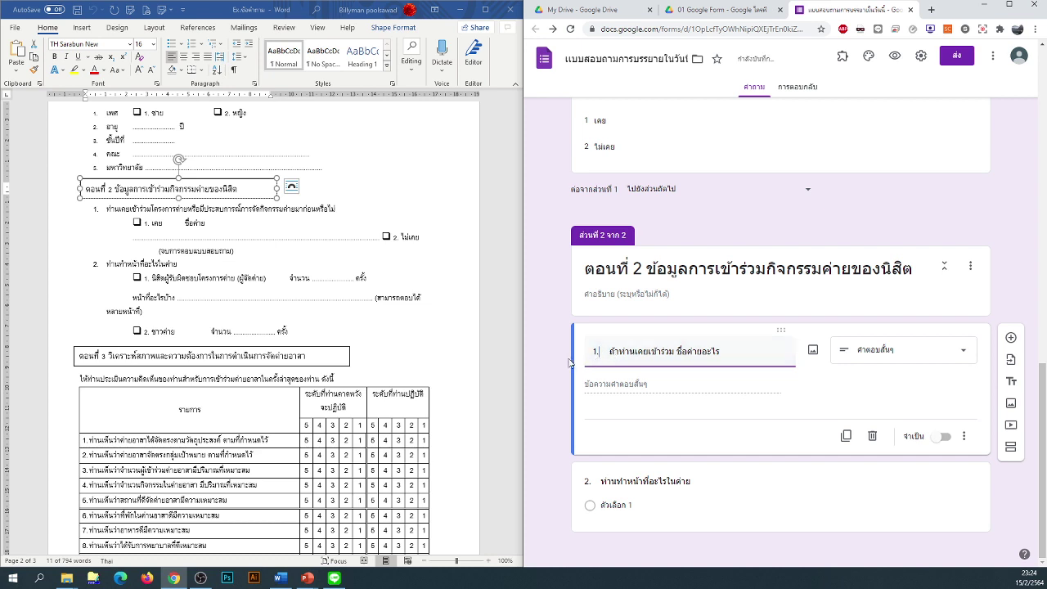
pyautogui.click(718, 376)
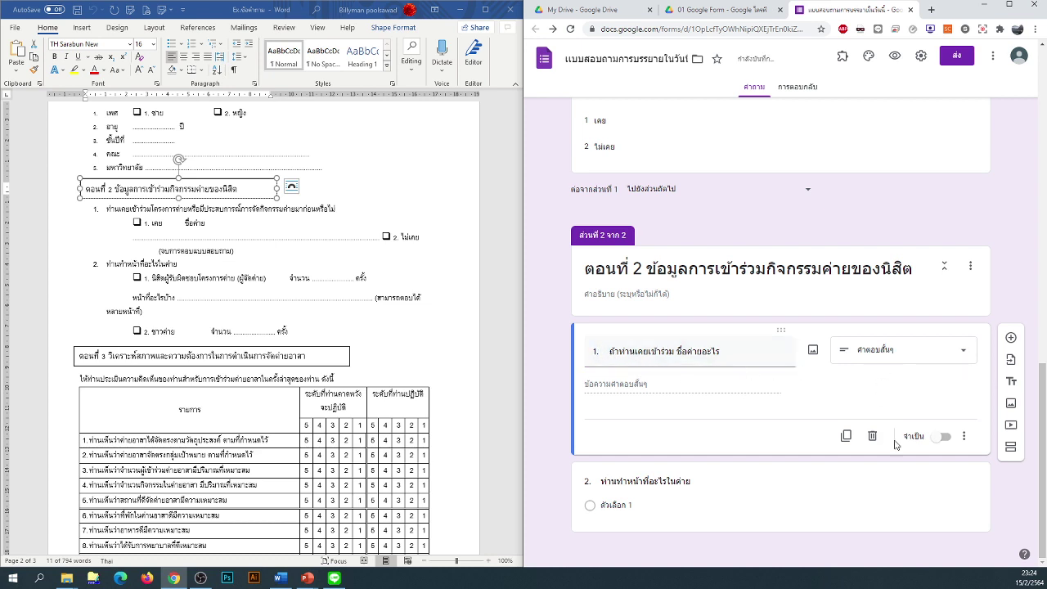
pyautogui.click(943, 436)
# Step: Fill the first option of question 2 with "นิสิตผู้รับผิดชอบโครงการค่าย (ผู้จัดค่าย)", copied from the Word document
pyautogui.moveTo(179, 265); pyautogui.dragTo(117, 265)
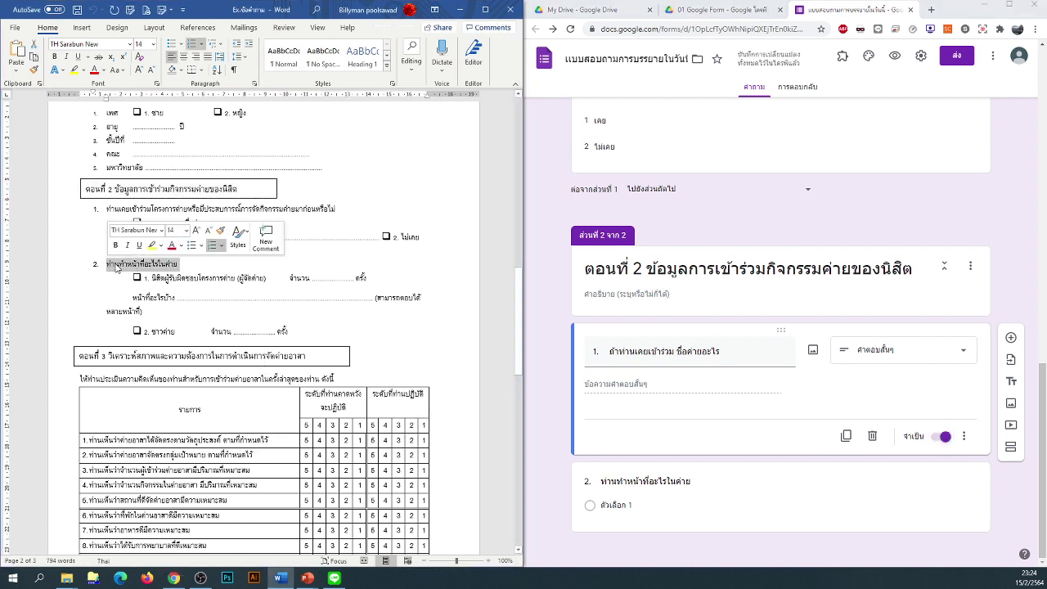
pyautogui.click(219, 347)
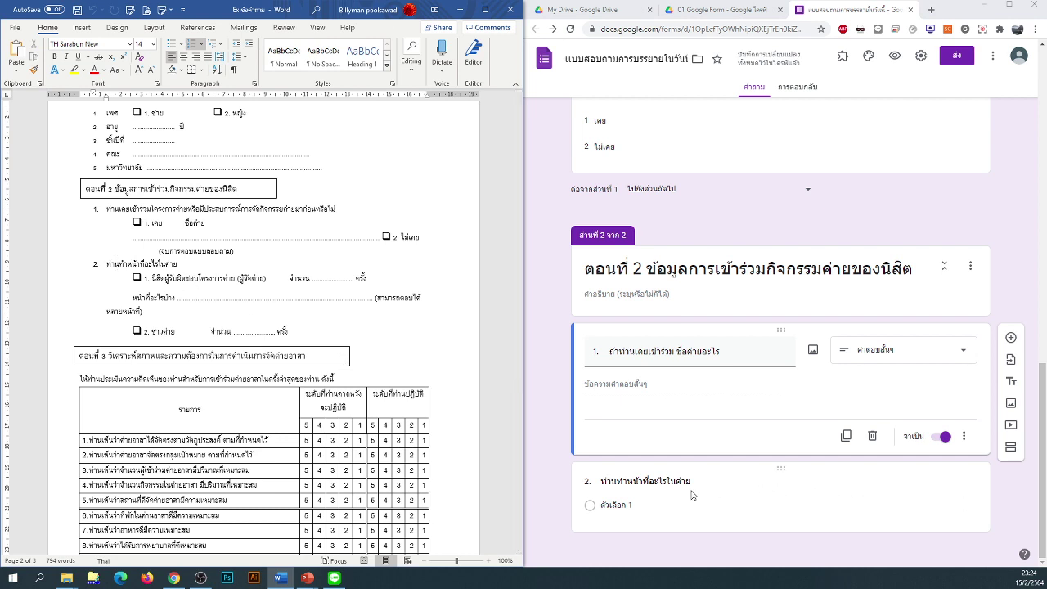
pyautogui.click(770, 493)
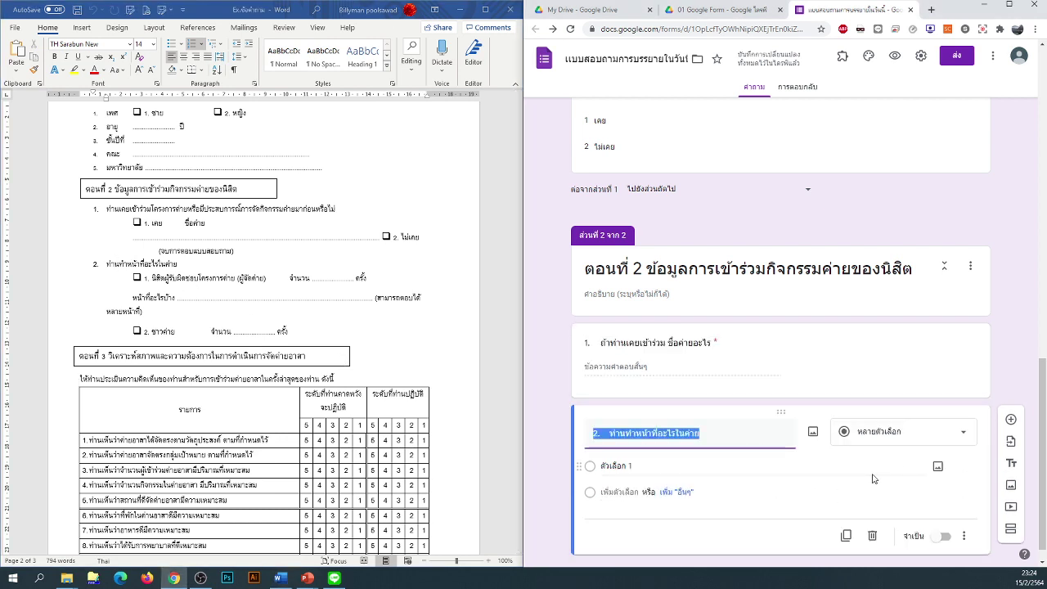
pyautogui.click(219, 278)
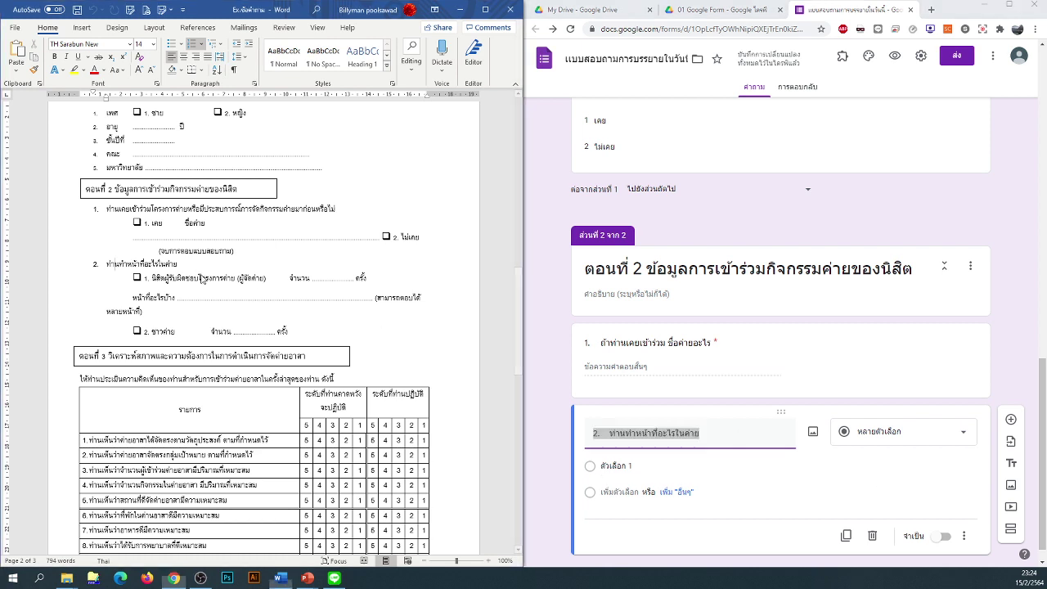
pyautogui.moveTo(266, 278); pyautogui.dragTo(151, 278)
pyautogui.hotkey('ctrl', 'c')
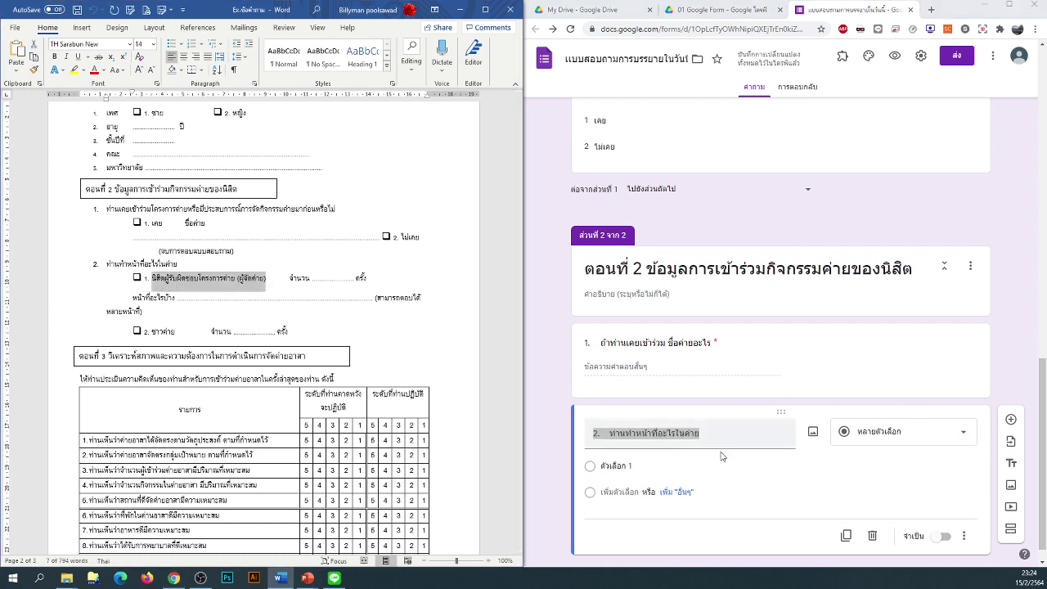
pyautogui.click(763, 460)
pyautogui.hotkey('ctrl', 'v')
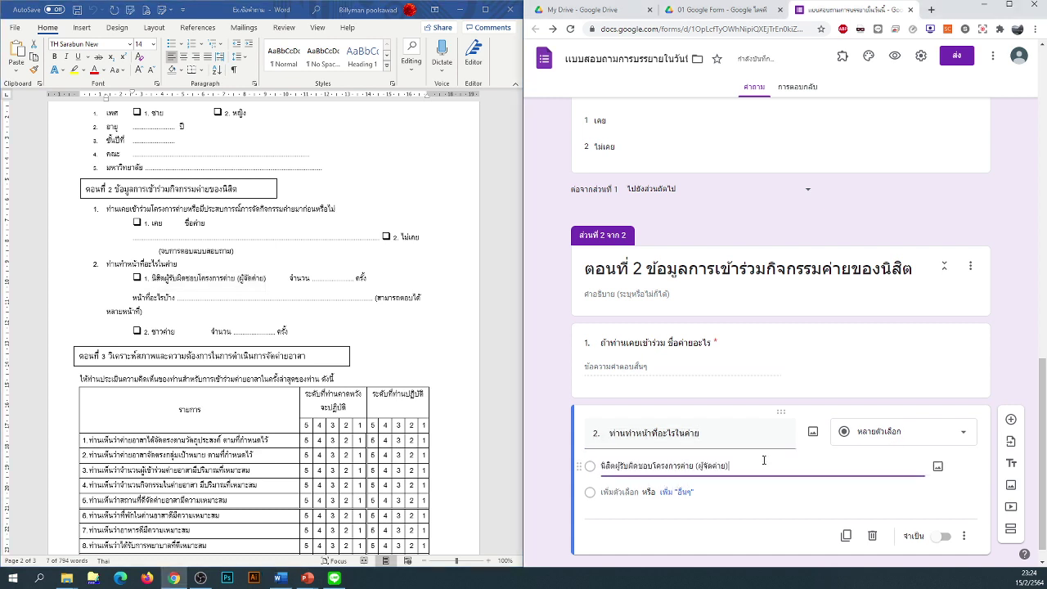
# Step: Add "ชาวค่าย" as the second option of question 2, copied from the Word document
pyautogui.moveTo(177, 331); pyautogui.dragTo(152, 332)
pyautogui.hotkey('ctrl', 'c')
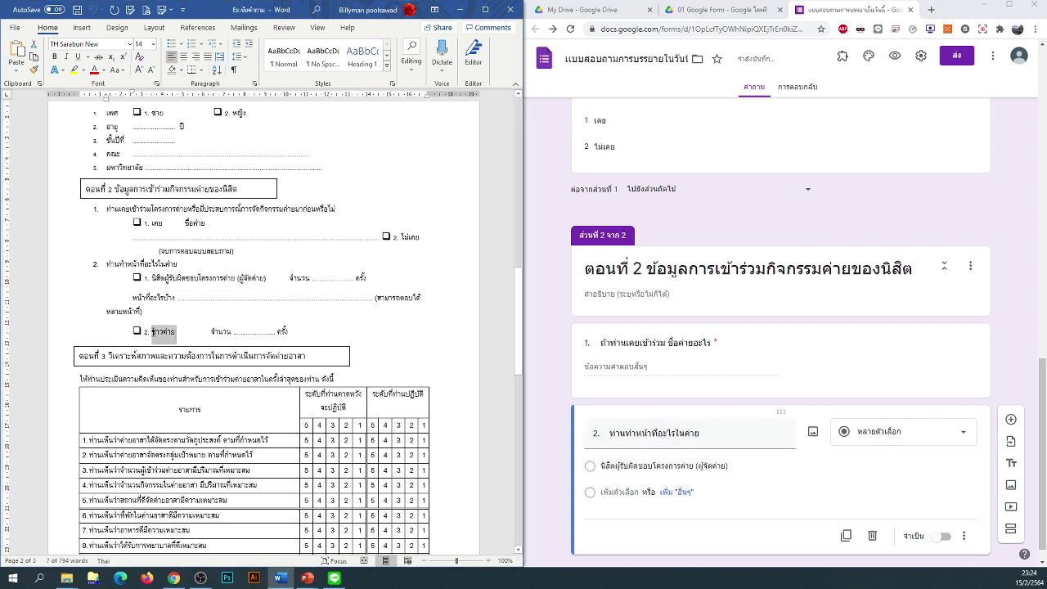
pyautogui.click(627, 492)
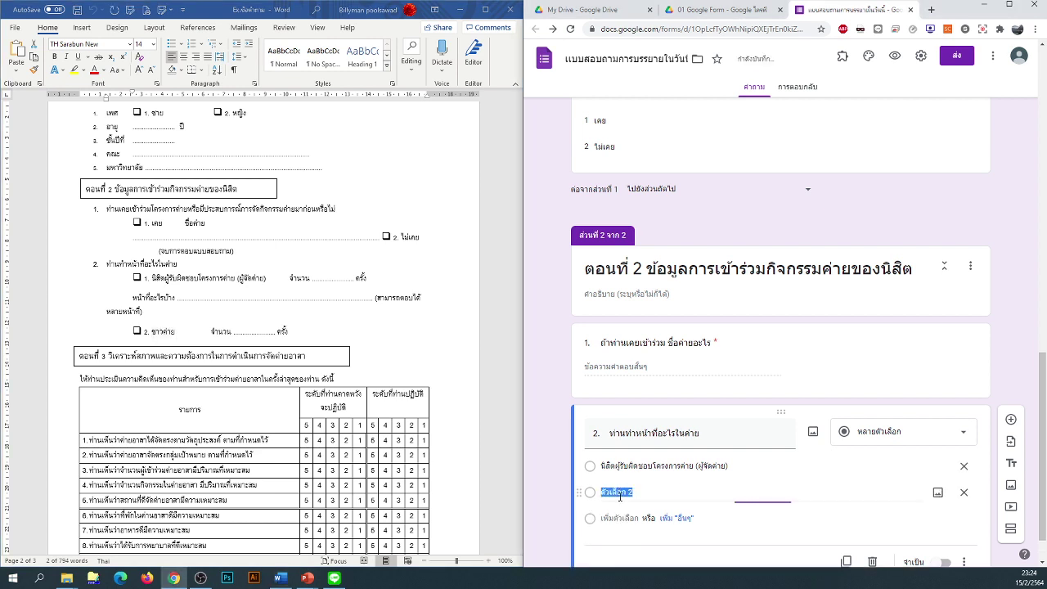
pyautogui.hotkey('ctrl', 'v')
pyautogui.scroll(-1, 557, 477)
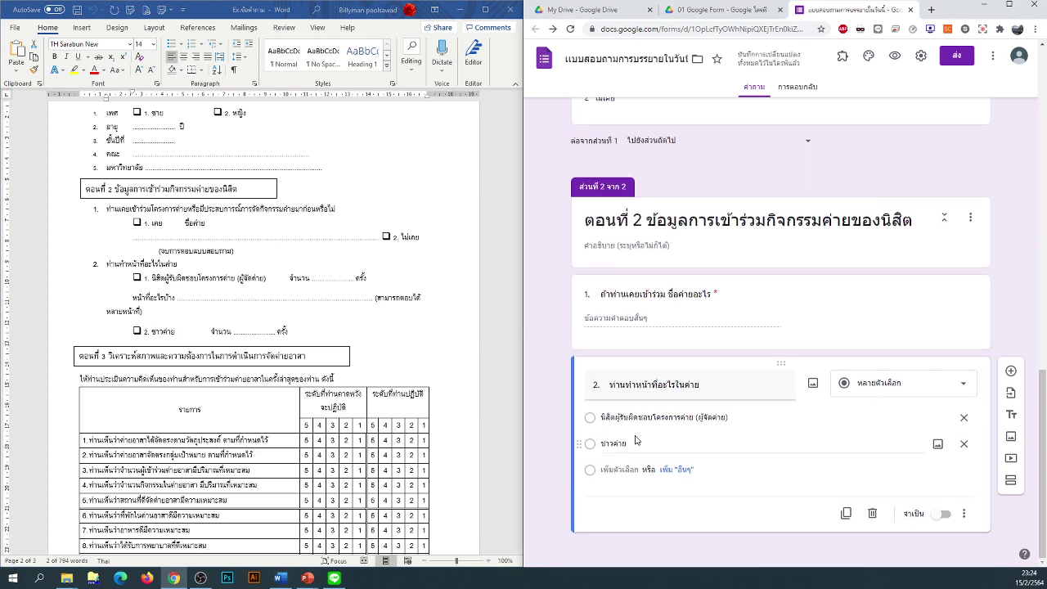
# Step: Examine the number-of-times blanks beside the two role options of question 2 in the Word document
pyautogui.click(296, 284)
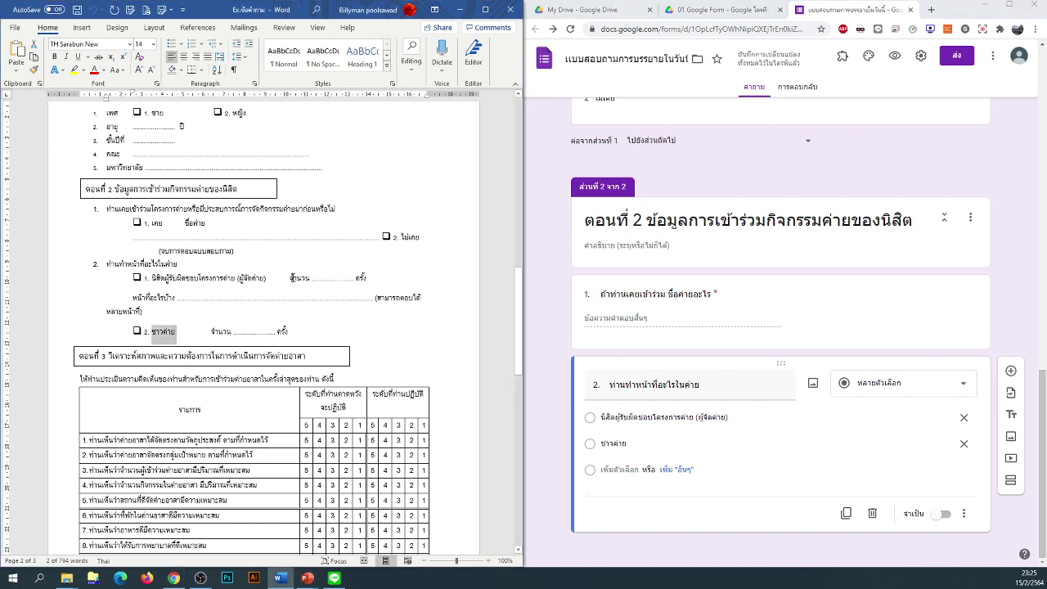
pyautogui.moveTo(290, 278)
pyautogui.mouseDown()
pyautogui.moveTo(370, 281)
pyautogui.moveTo(290, 280)
pyautogui.mouseUp()
pyautogui.click(370, 281)
pyautogui.click(289, 331)
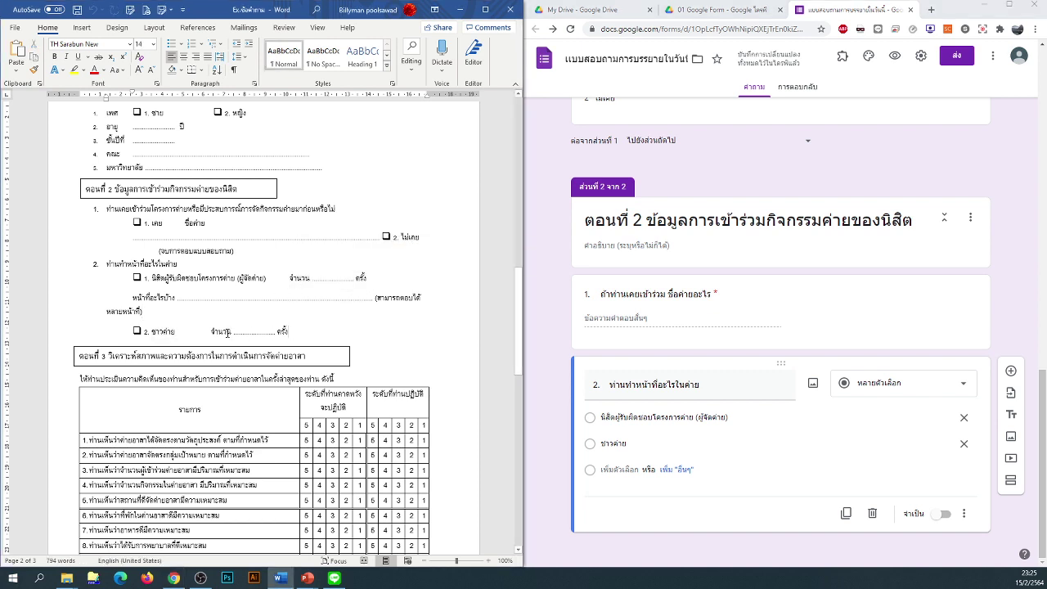
pyautogui.moveTo(289, 331); pyautogui.dragTo(131, 334)
pyautogui.click(128, 337)
pyautogui.moveTo(222, 333); pyautogui.dragTo(289, 333)
pyautogui.click(337, 340)
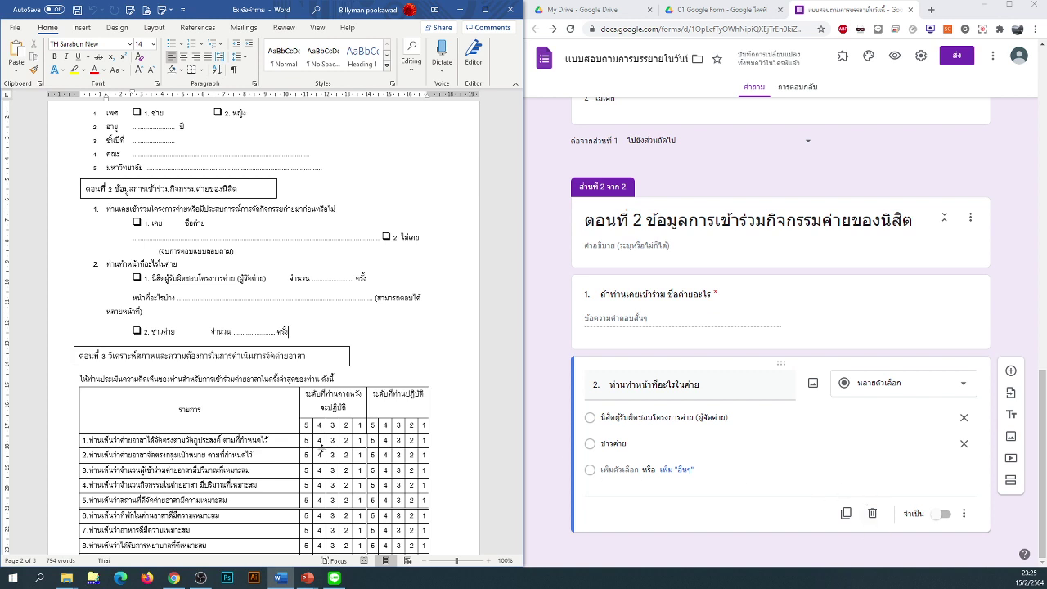
pyautogui.scroll(1, 393, 463)
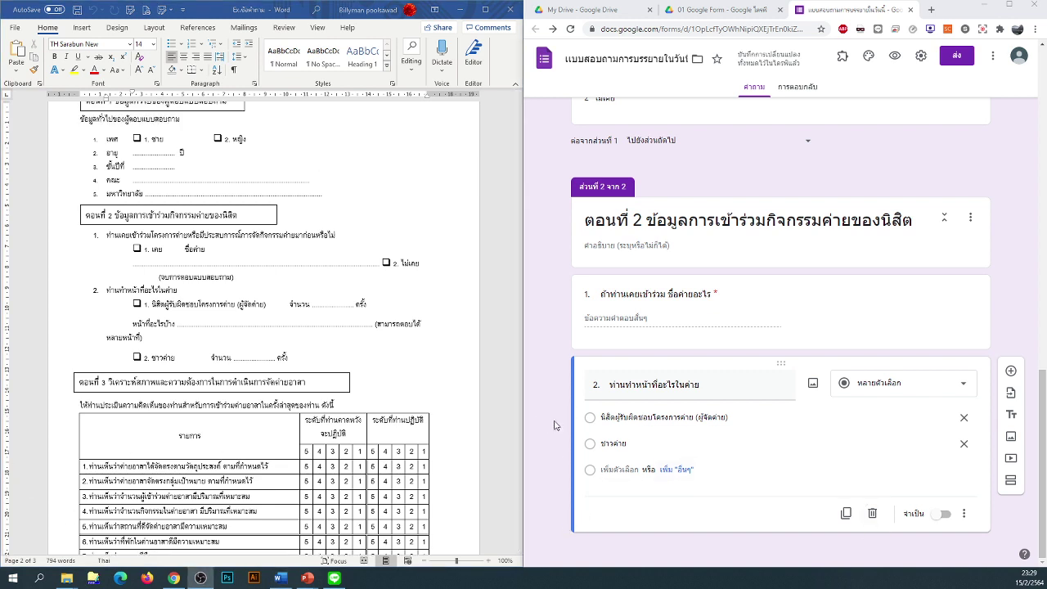
# Step: Add a question below question 2 titled "นิสิตผู้รับผิดชอบโครงการค่าย (ผู้จัดค่าย)", copied from the Word document
pyautogui.click(1011, 370)
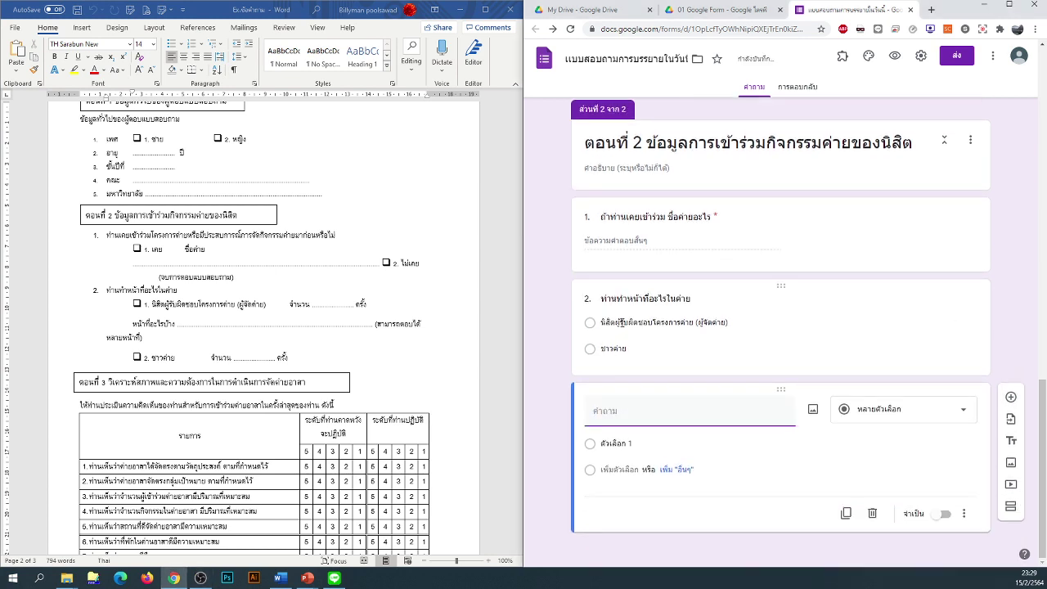
pyautogui.click(288, 357)
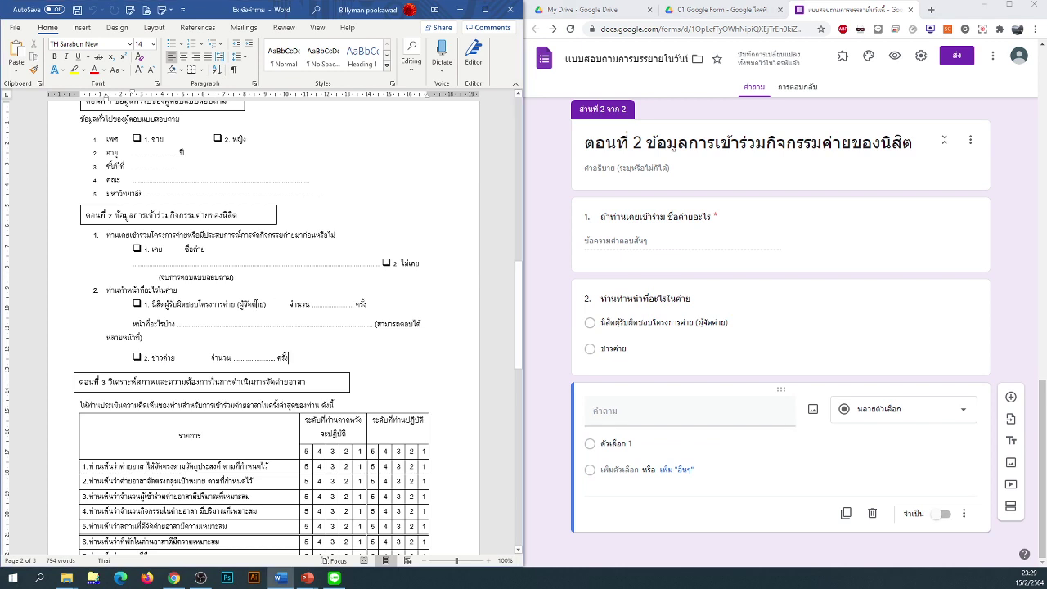
pyautogui.moveTo(266, 304); pyautogui.dragTo(152, 304)
pyautogui.rightClick(157, 304)
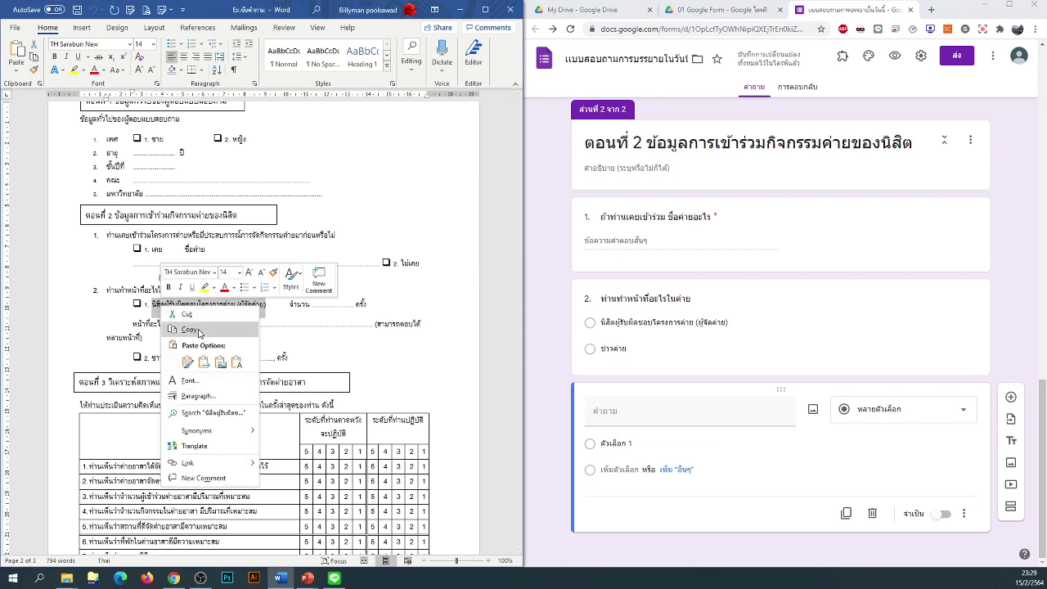
pyautogui.click(188, 327)
pyautogui.rightClick(634, 417)
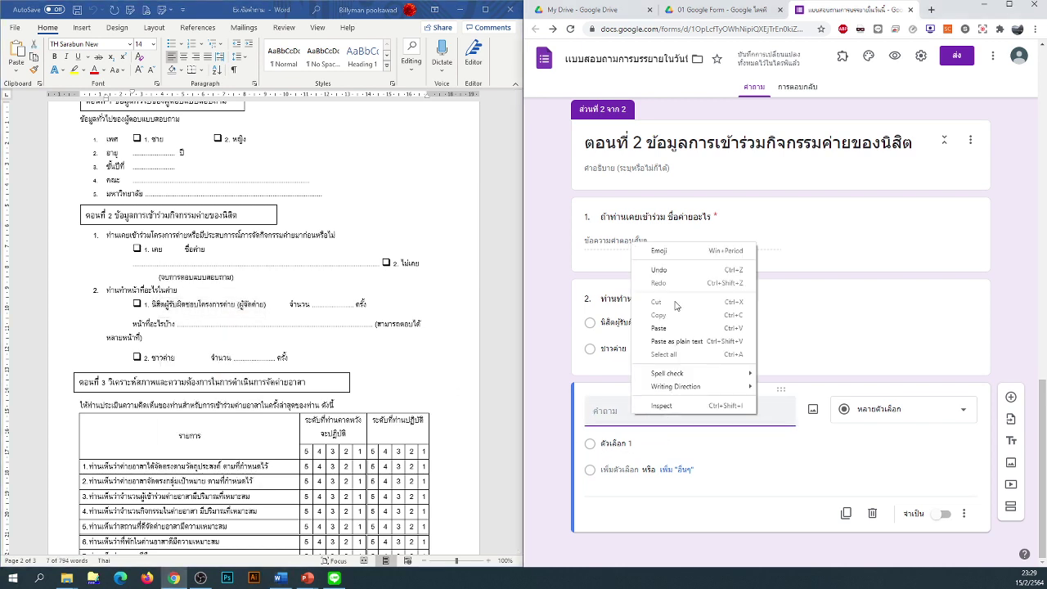
pyautogui.click(673, 330)
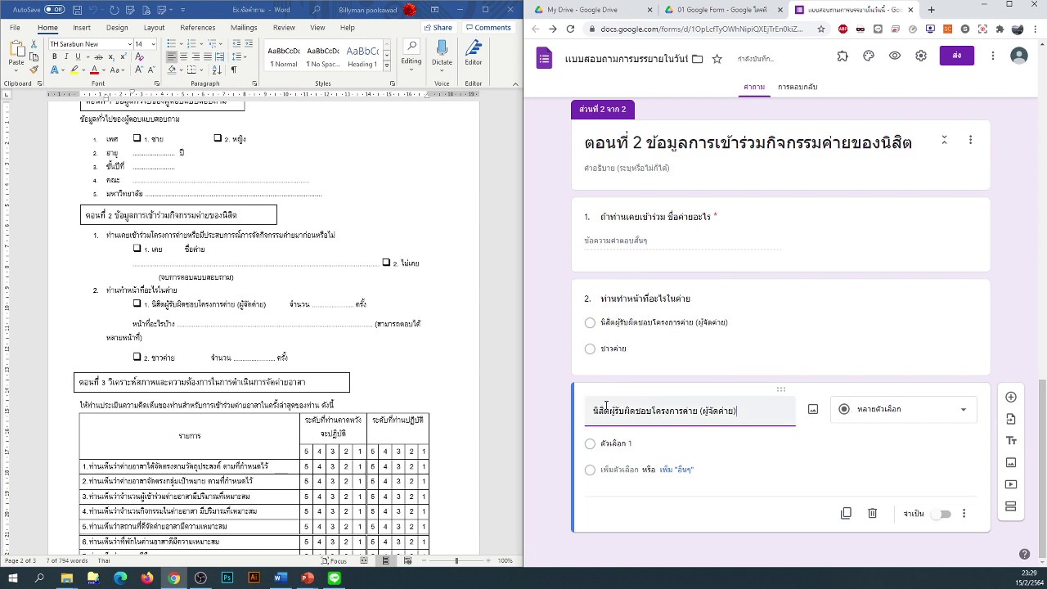
# Step: Make the new question a short answer (คำตอบสั้นๆ) and end its title with "จำนวนกี่ครั้ง"
pyautogui.click(863, 413)
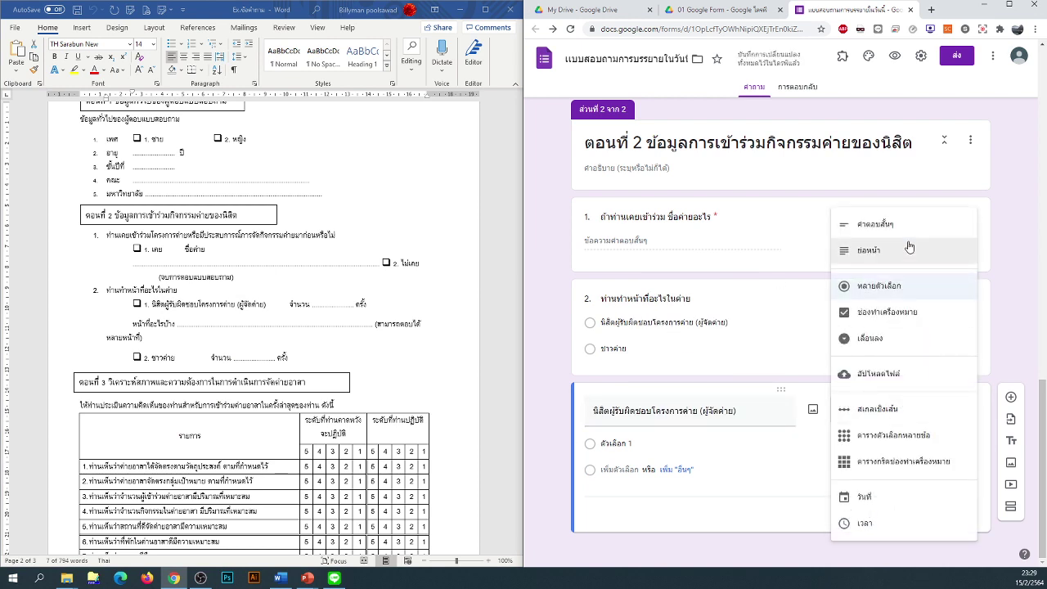
pyautogui.click(893, 237)
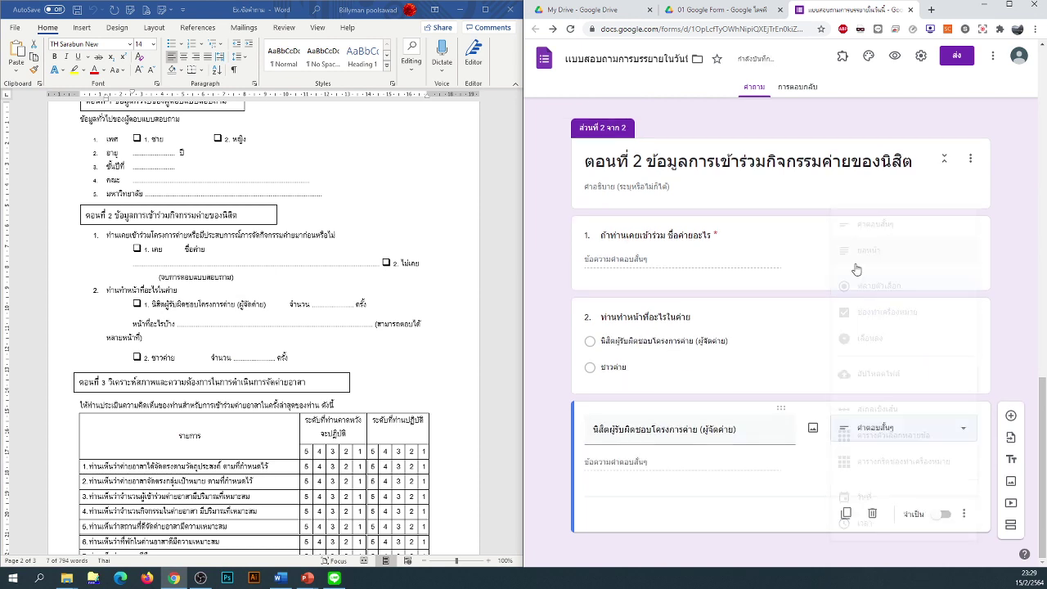
pyautogui.tripleClick(765, 435)
pyautogui.press('BackSpace')
pyautogui.hotkey('ctrl', 'v')
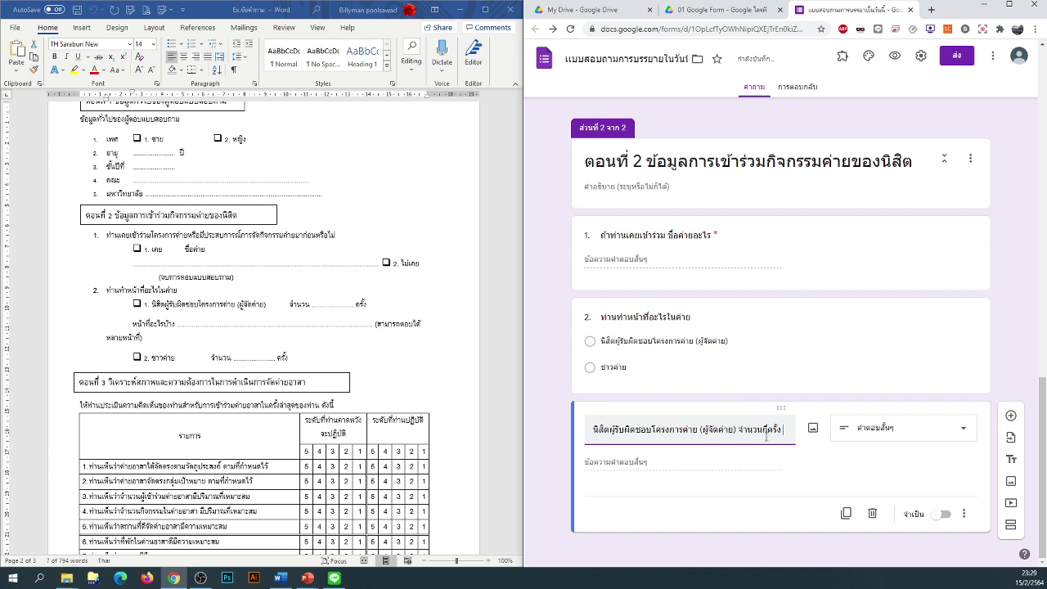
pyautogui.write('จำนวนกี่ครั้ง')
pyautogui.click(579, 458)
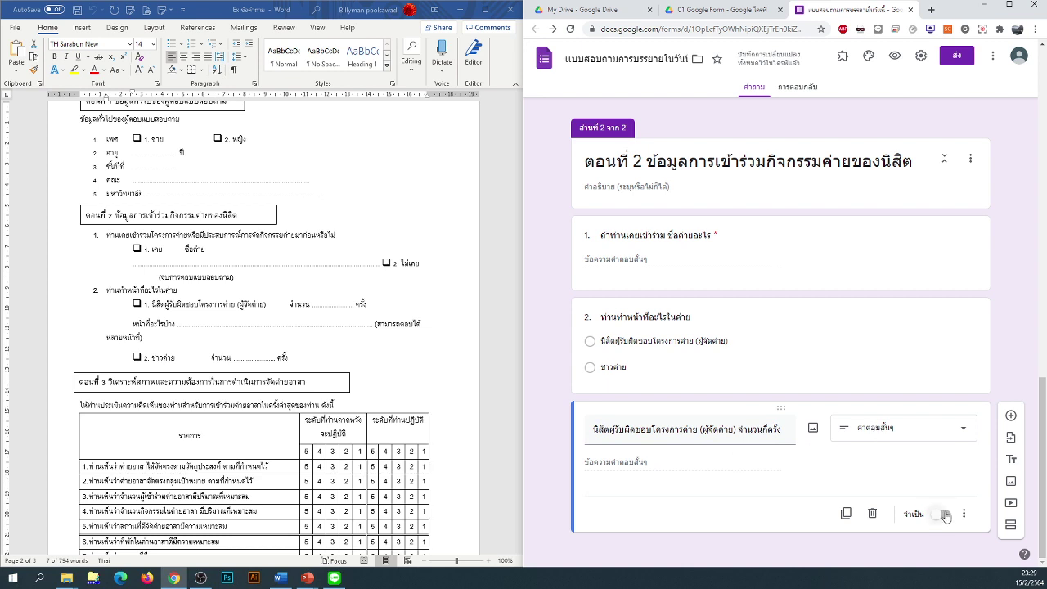
# Step: Duplicate the camp organiser question and replace "จำนวนกี่ครั้ง" in the copy's title with "ได้ทำหน้าที่อะไรบ้าง"
pyautogui.click(845, 513)
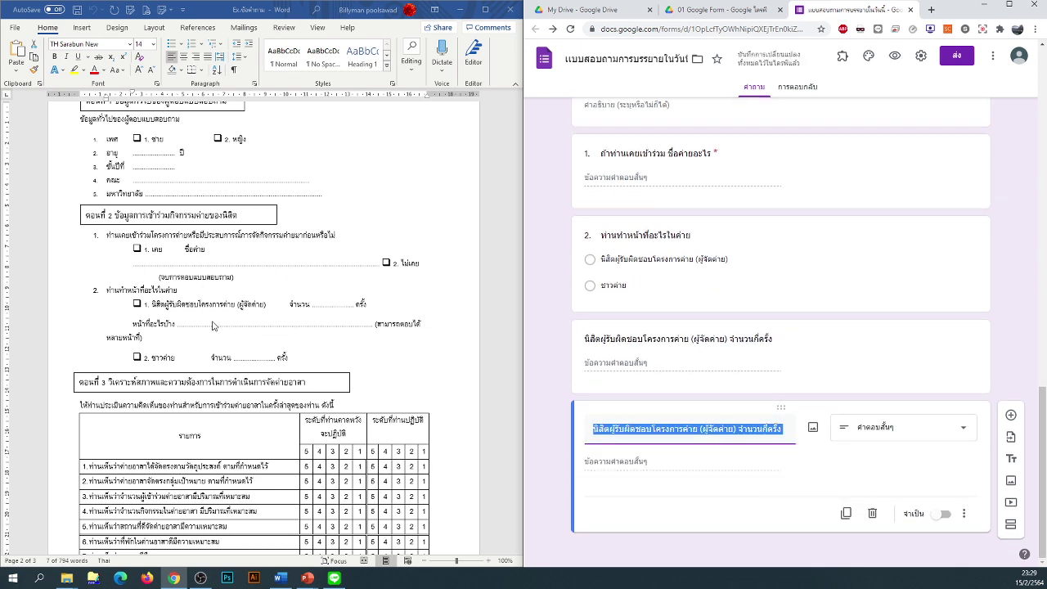
pyautogui.click(646, 436)
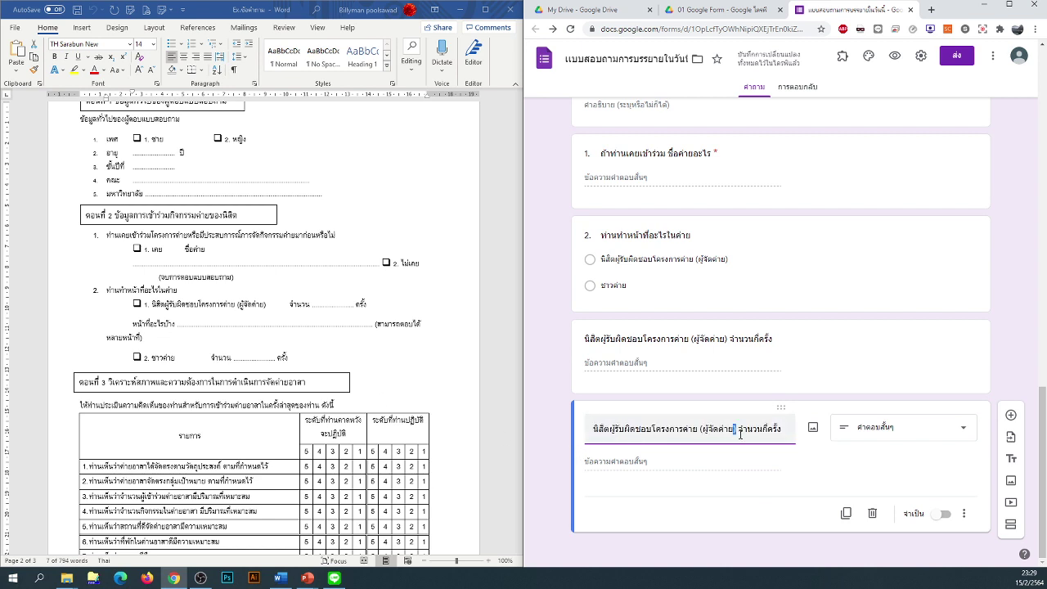
pyautogui.moveTo(740, 432); pyautogui.dragTo(783, 432)
pyautogui.write('ใค')
pyautogui.write('ทำหน้าที่อะไรบ')
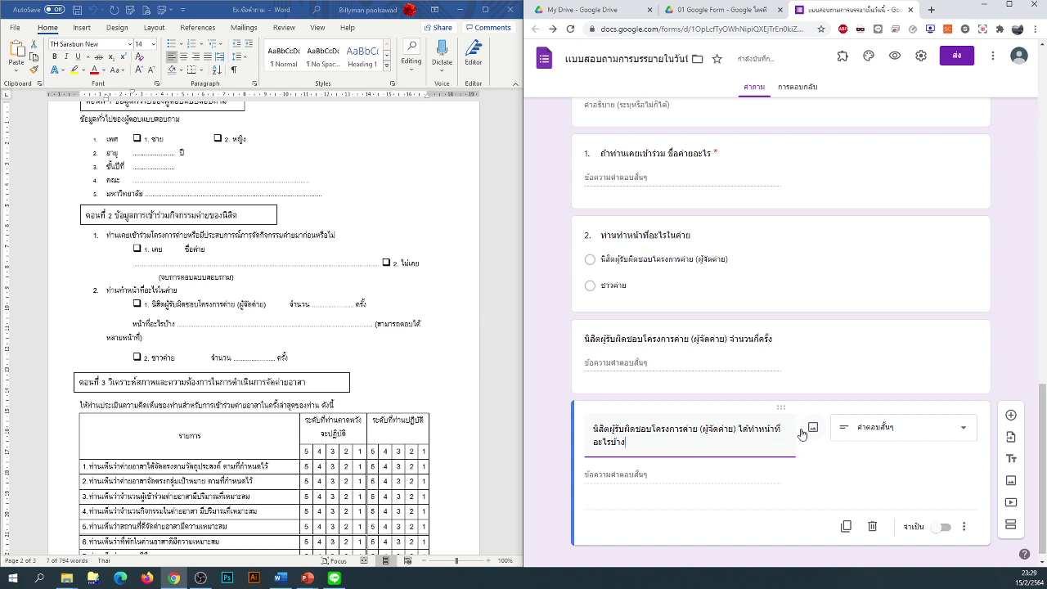
# Step: Number the two camp organiser questions 2.1 and 2.2 at the start of their titles
pyautogui.click(609, 338)
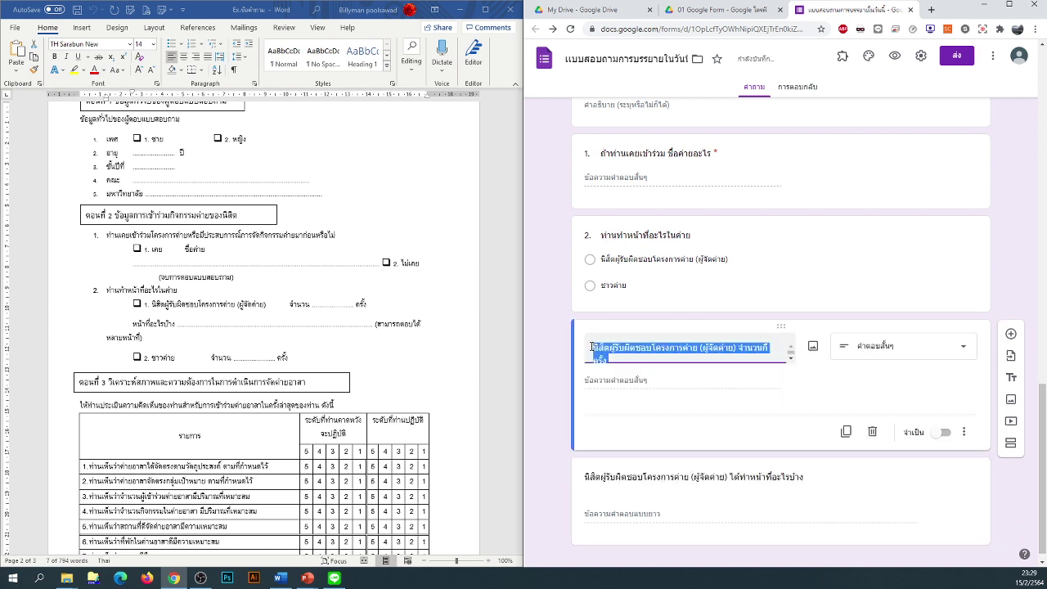
pyautogui.click(593, 348)
pyautogui.write('2.1')
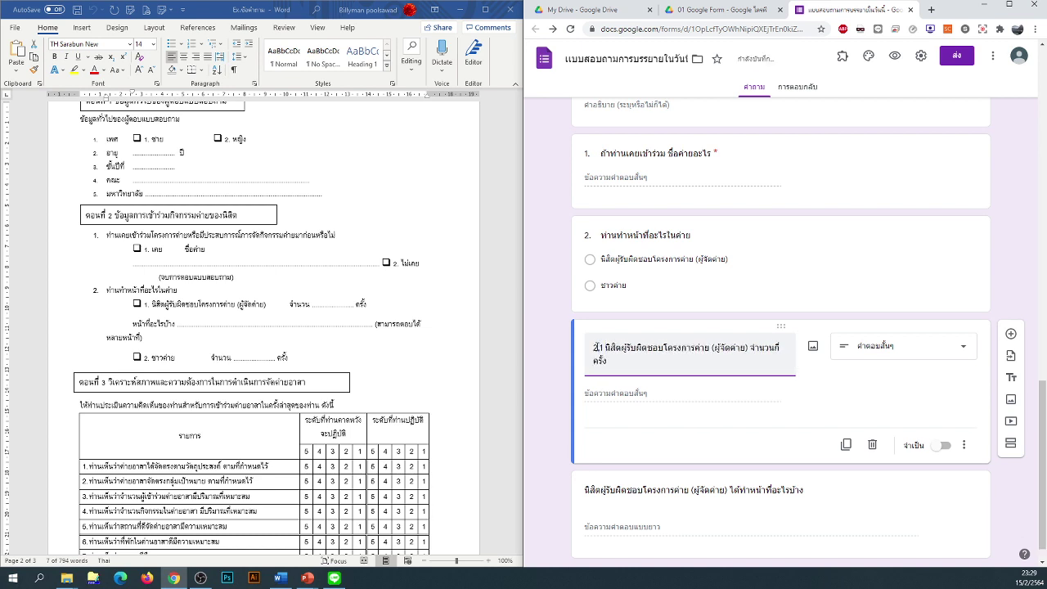
pyautogui.click(586, 493)
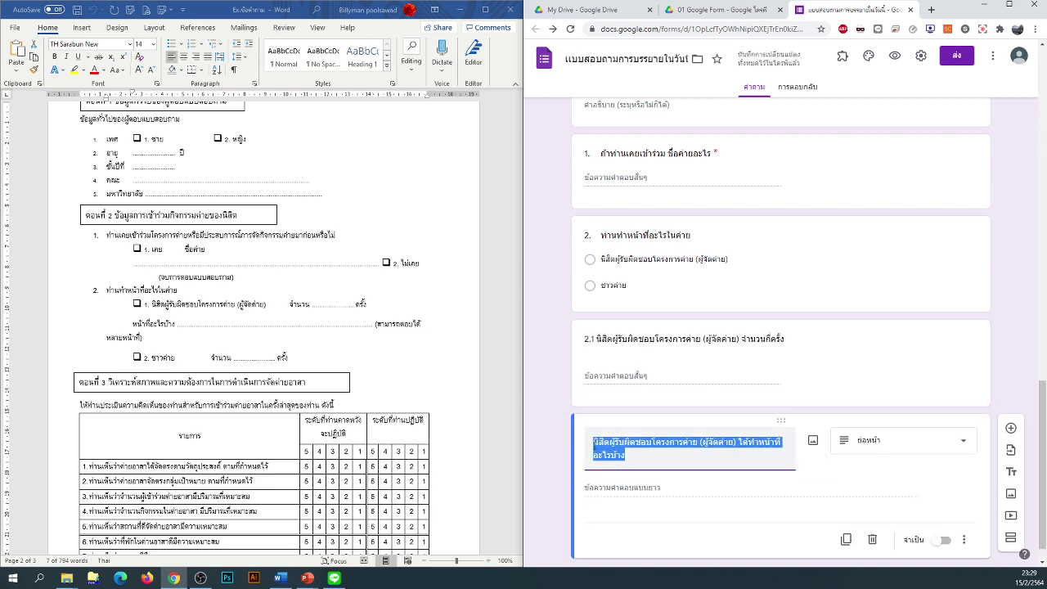
pyautogui.press('Home')
pyautogui.write('2.2')
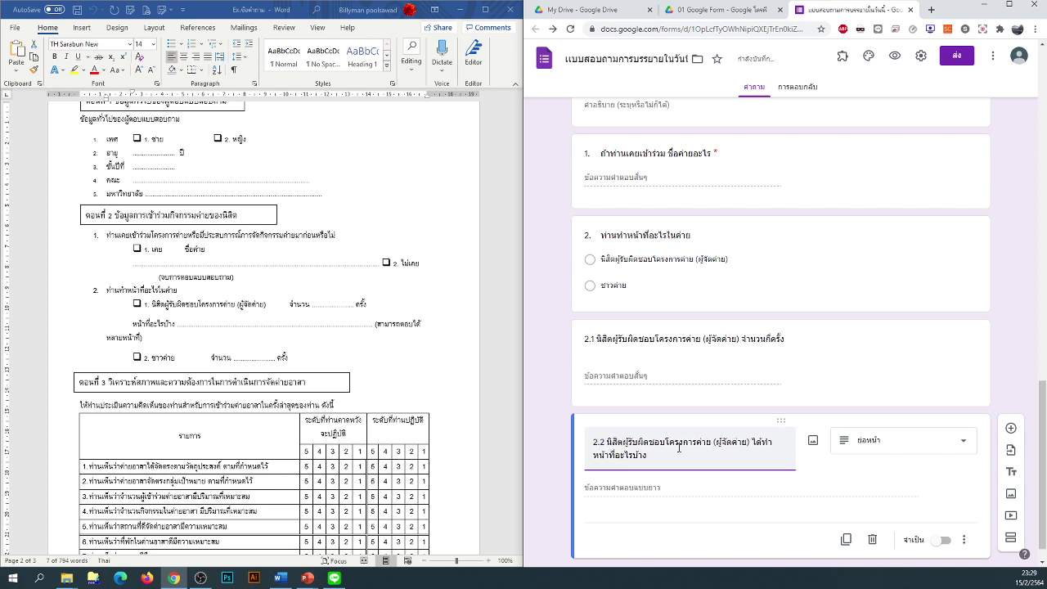
# Step: Append "ให้ไปทำข้อ 2.1-2.2" to the first option of question 2 and "ให้ไปทำข้อ 2.3" to the second
pyautogui.click(703, 260)
pyautogui.click(746, 278)
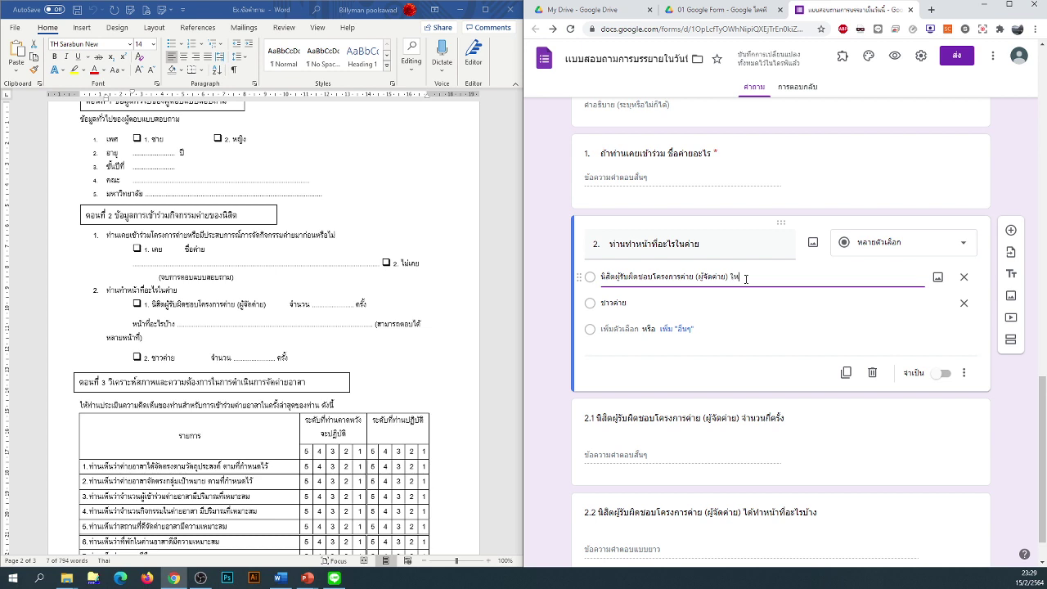
pyautogui.write('ได้ทำห')
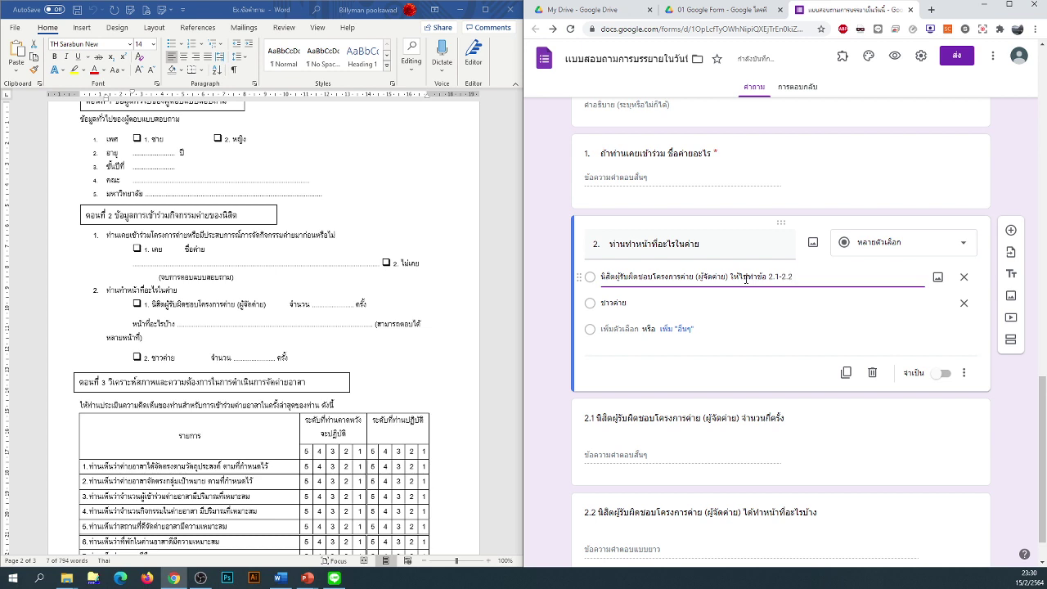
pyautogui.click(643, 303)
pyautogui.click(659, 302)
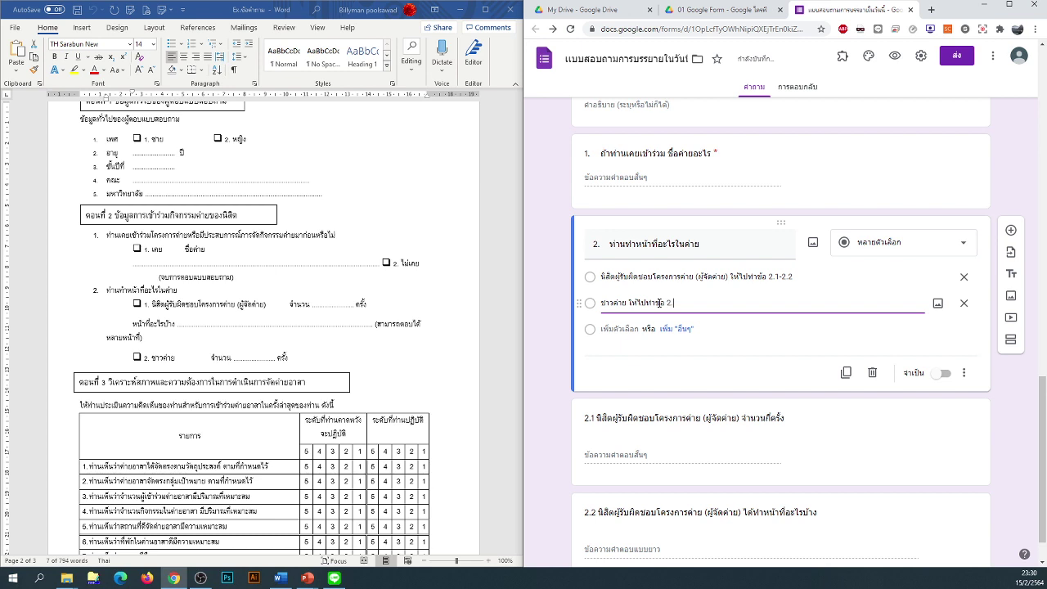
pyautogui.click(548, 336)
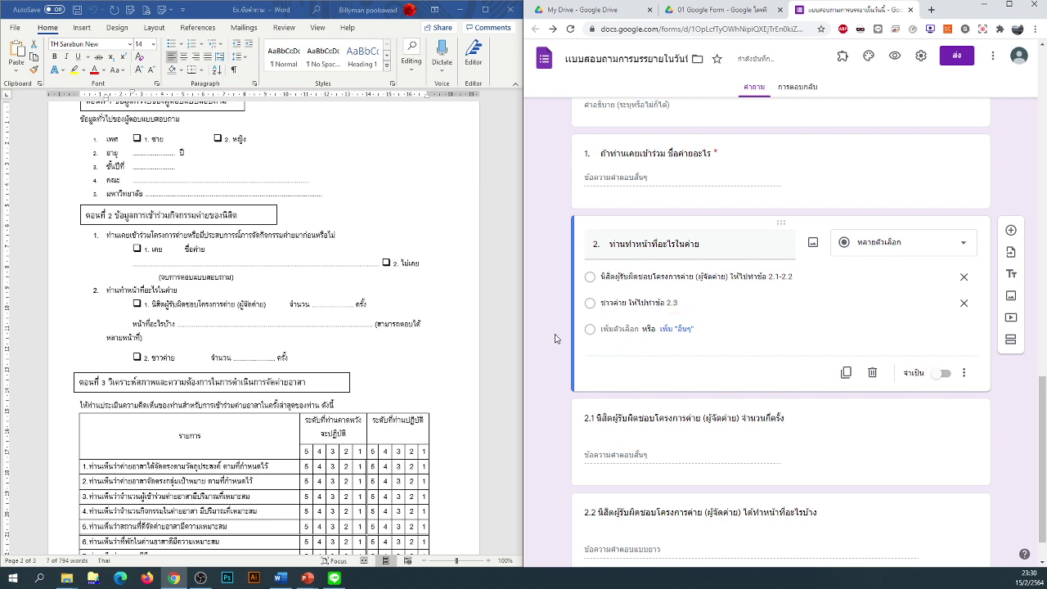
# Step: Duplicate question 2.2 and renumber the copy as 2.3
pyautogui.scroll(-1, 555, 338)
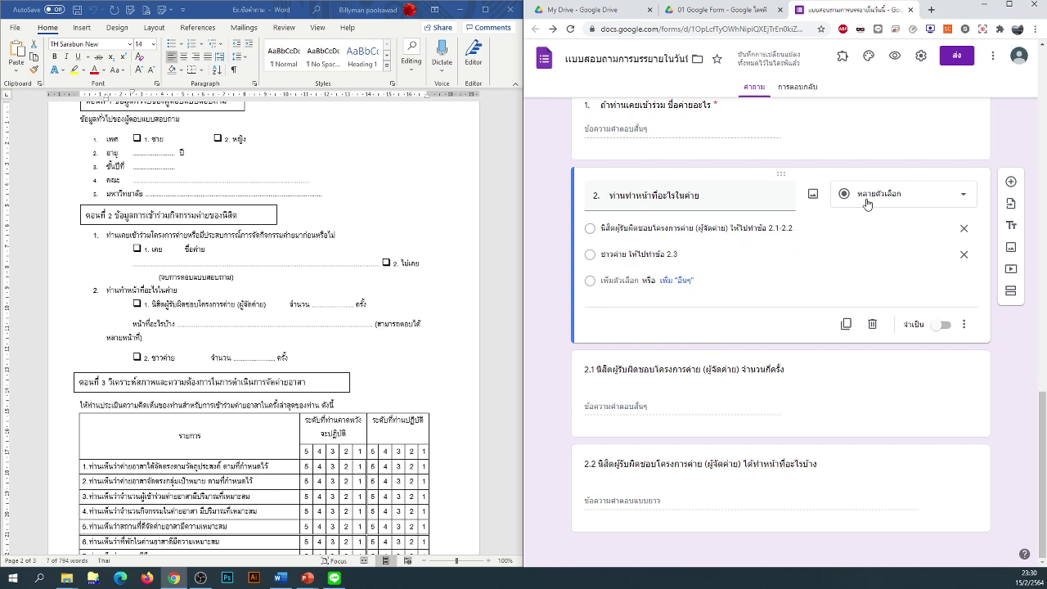
pyautogui.click(821, 512)
pyautogui.click(843, 509)
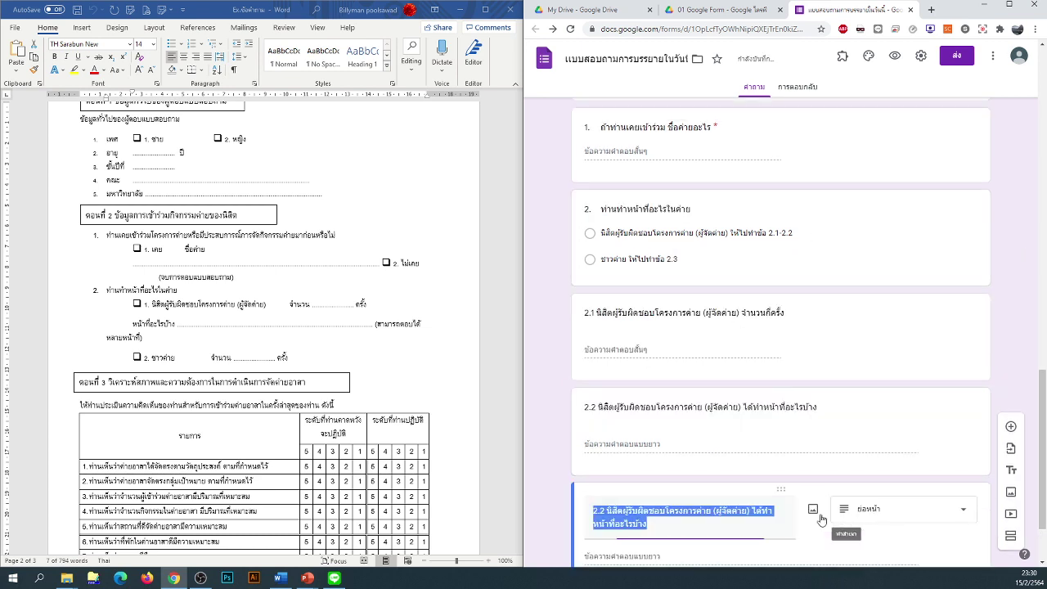
pyautogui.click(597, 516)
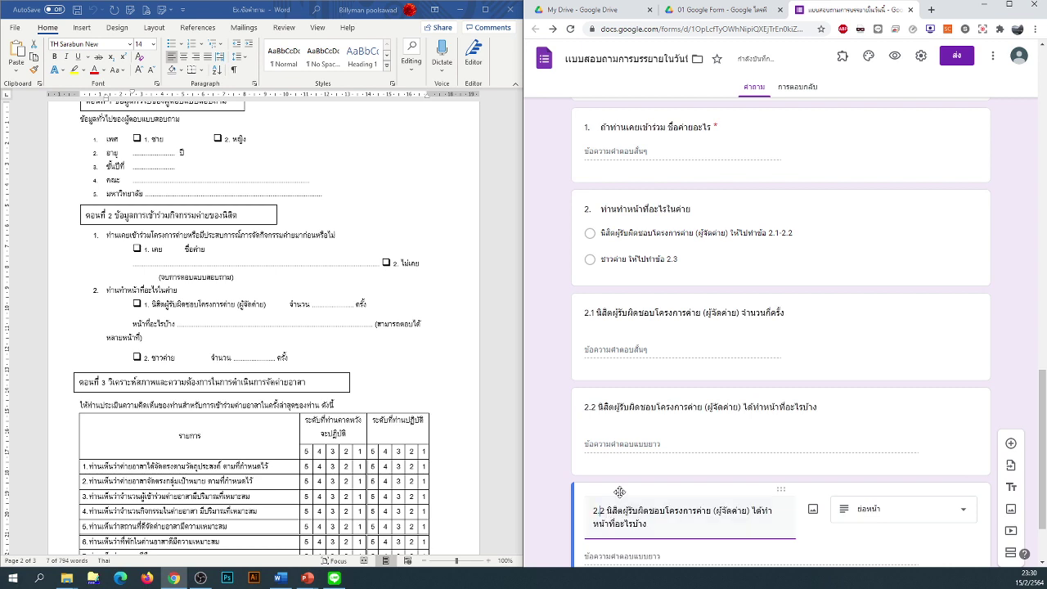
pyautogui.press('Delete')
pyautogui.write('3')
# Step: Replace the title text after "2.3 นิสิต" with the "ชาวค่าย จำนวน ... ครั้ง" line copied from the Word document
pyautogui.click(171, 355)
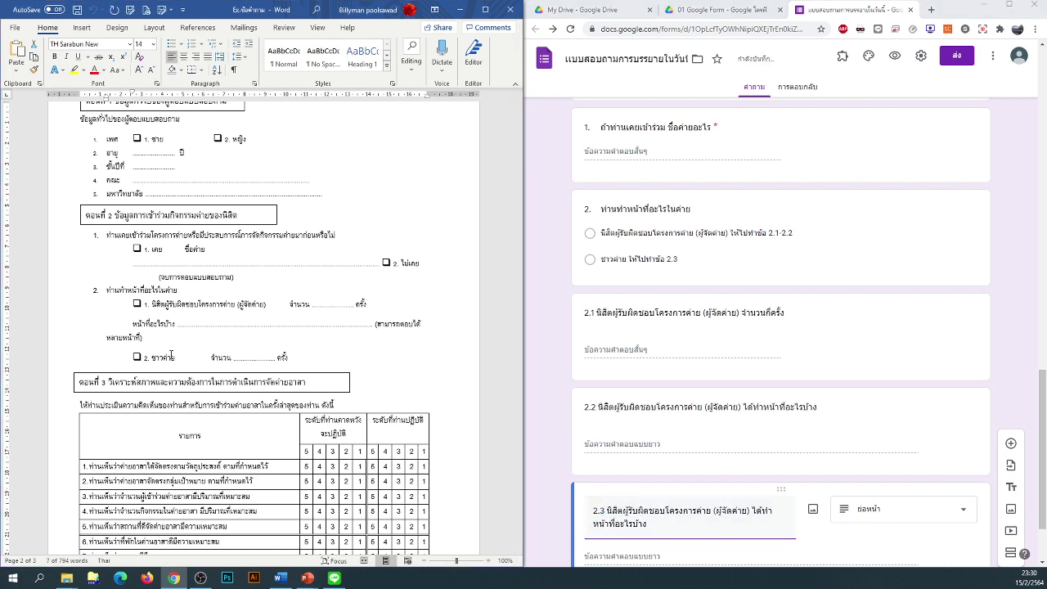
pyautogui.moveTo(151, 303); pyautogui.dragTo(266, 304)
pyautogui.moveTo(287, 357); pyautogui.dragTo(151, 360)
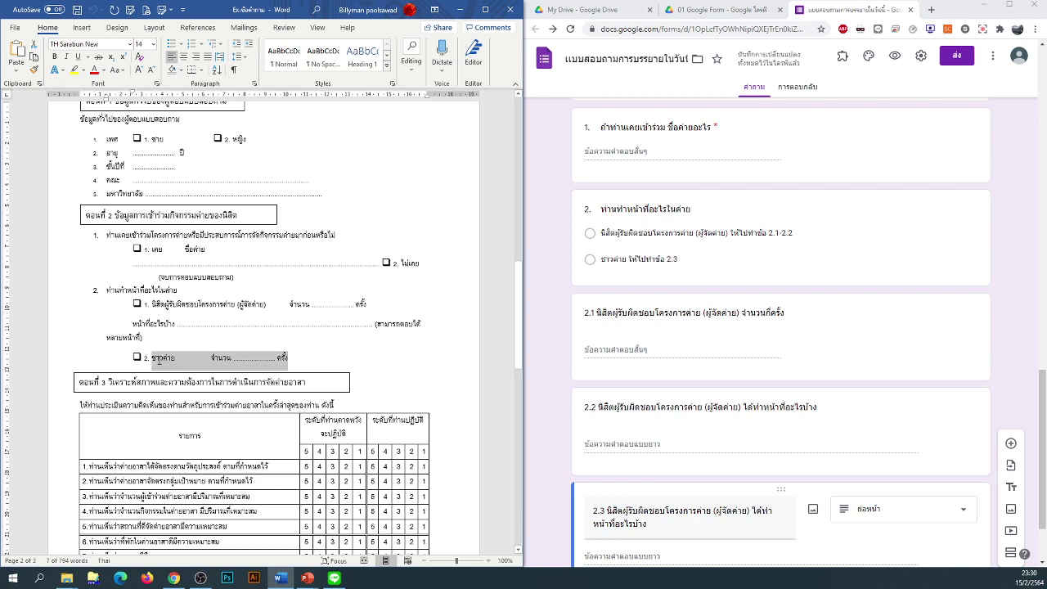
pyautogui.click(649, 523)
pyautogui.moveTo(649, 523); pyautogui.dragTo(622, 511)
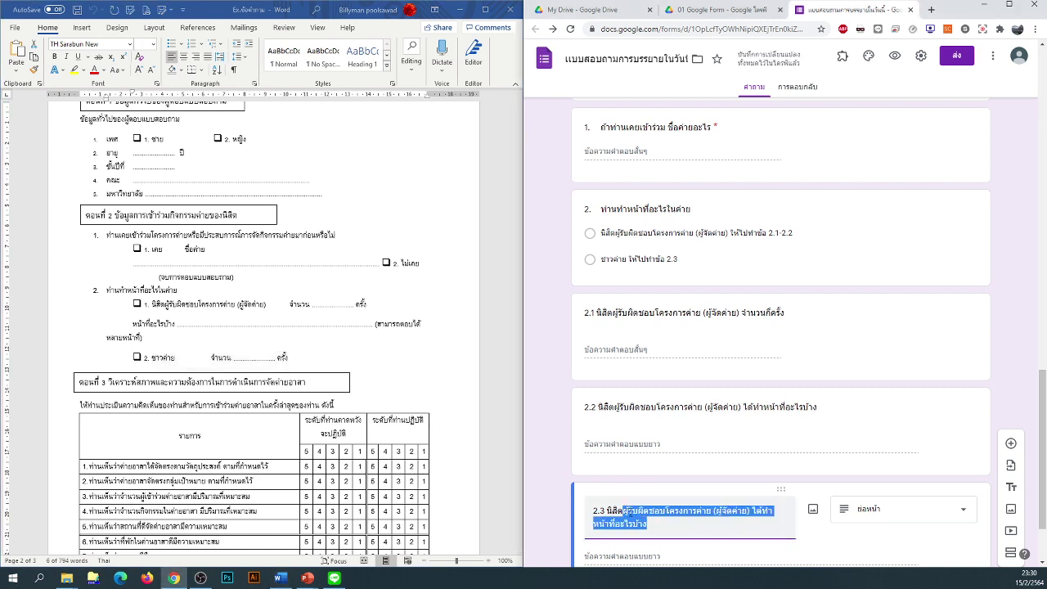
pyautogui.rightClick(628, 522)
pyautogui.click(670, 402)
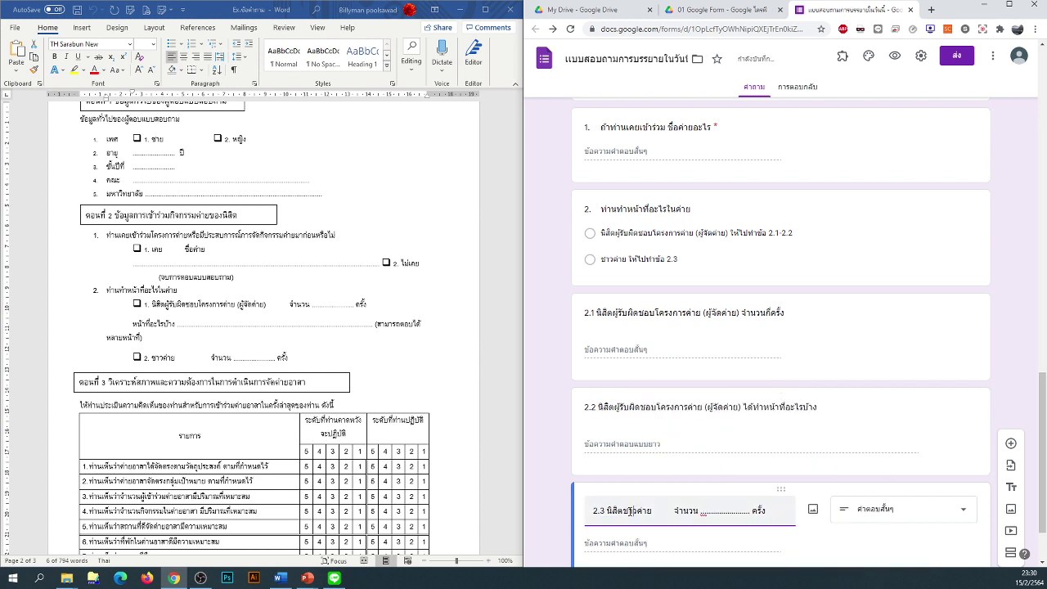
# Step: Reword the title of question 2.3 to "2.3 นิสิตเป็นชาวค่าย จำนวน กี่ครั้ง", removing the dotted blank and the extra spacing
pyautogui.press('BackSpace')
pyautogui.press('BackSpace')
pyautogui.press('BackSpace')
pyautogui.write('เป็น')
pyautogui.moveTo(769, 513); pyautogui.dragTo(726, 512)
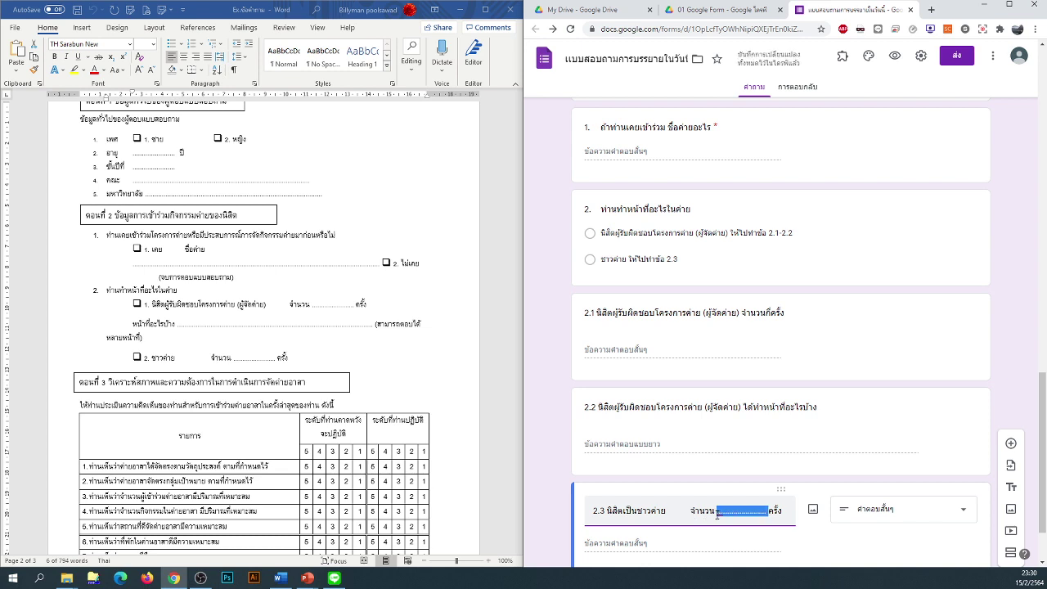
pyautogui.write('กี่')
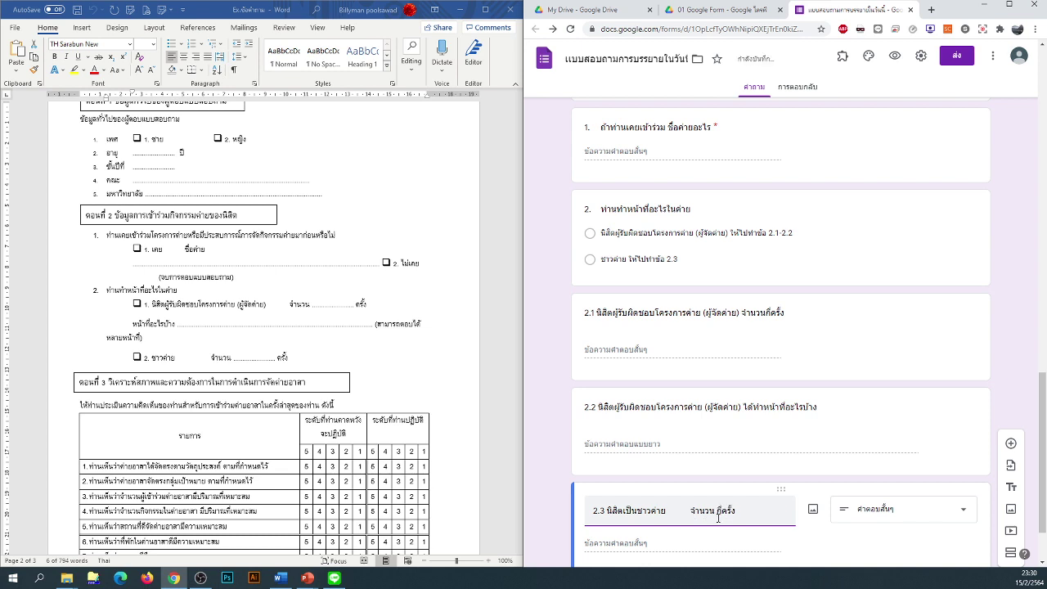
pyautogui.moveTo(690, 512); pyautogui.dragTo(670, 514)
pyautogui.press('BackSpace')
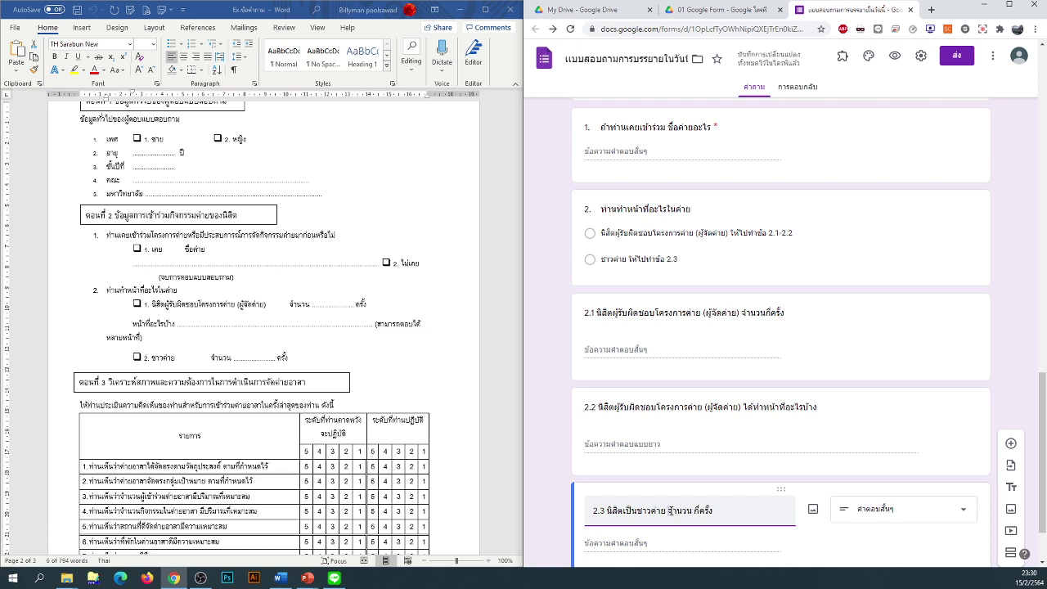
# Step: Change question 2 about camp roles to the checkbox type (ช่องทำเครื่องหมาย) and make it required
pyautogui.scroll(2, 554, 466)
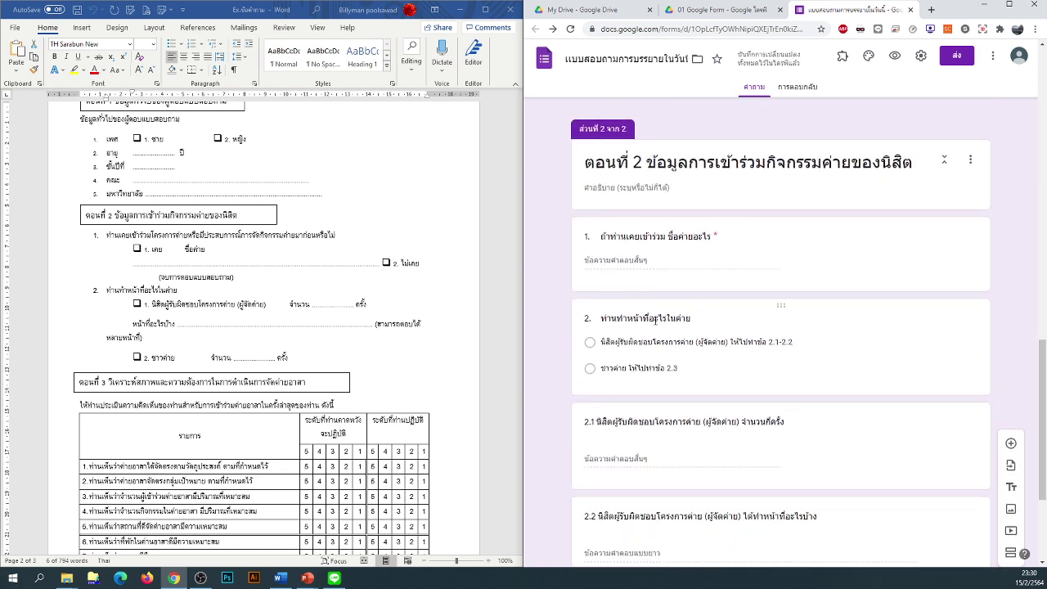
pyautogui.click(654, 315)
pyautogui.click(869, 326)
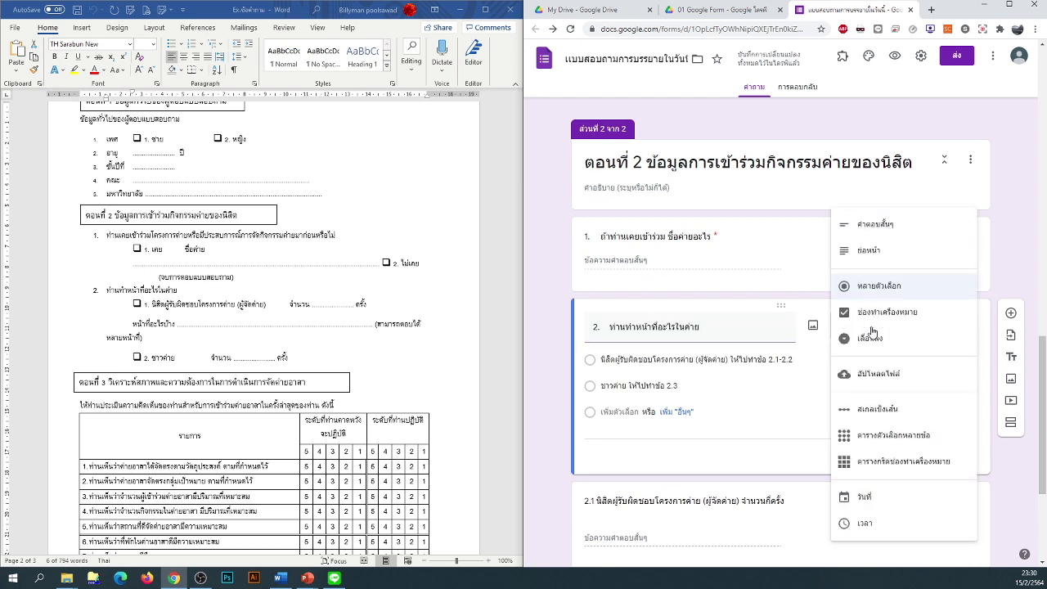
pyautogui.click(883, 314)
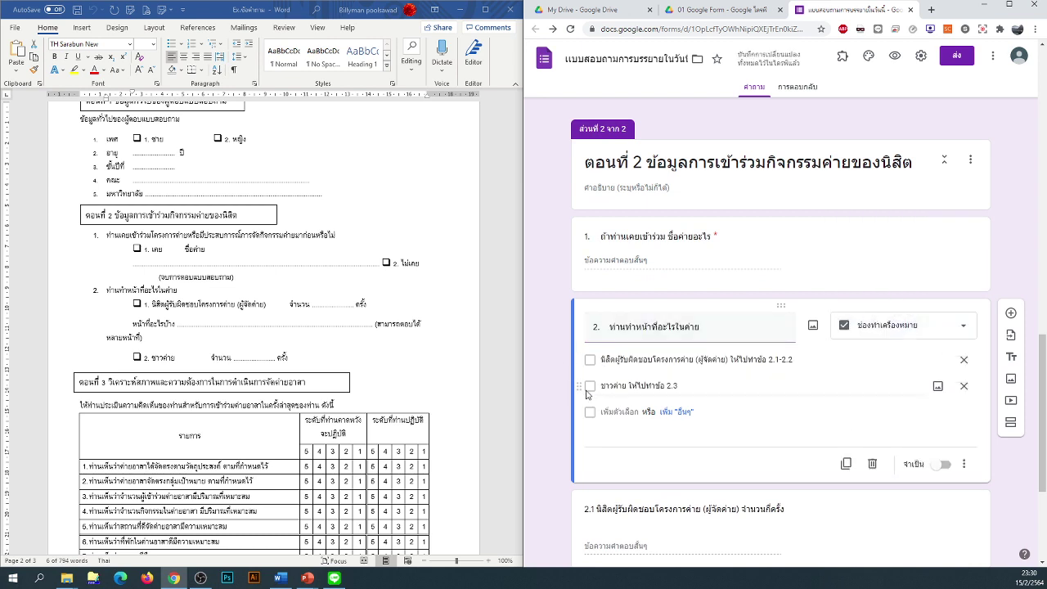
pyautogui.scroll(-1, 576, 420)
pyautogui.scroll(-2, 575, 420)
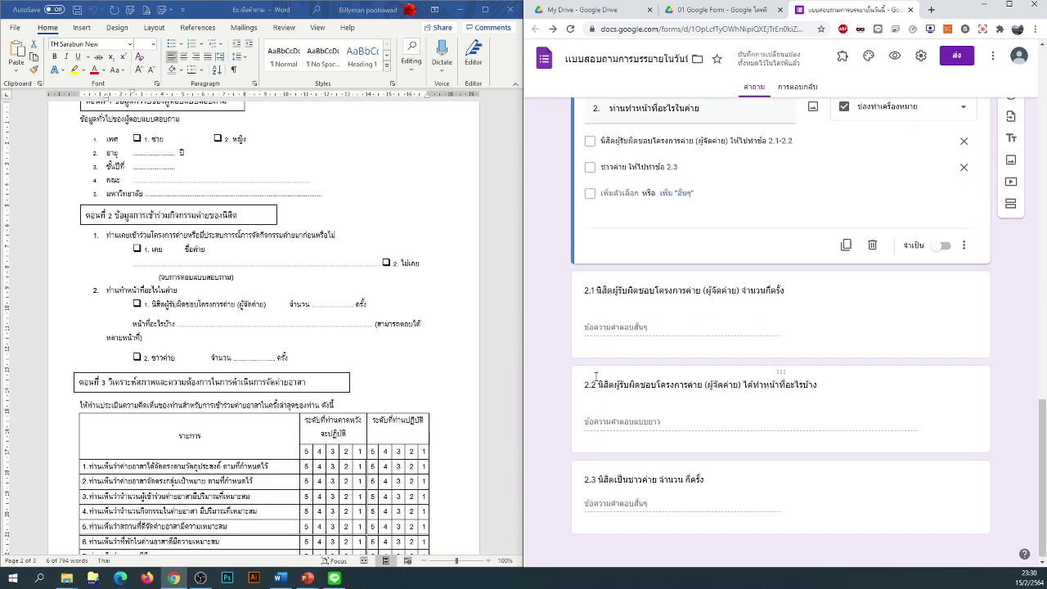
pyautogui.click(945, 244)
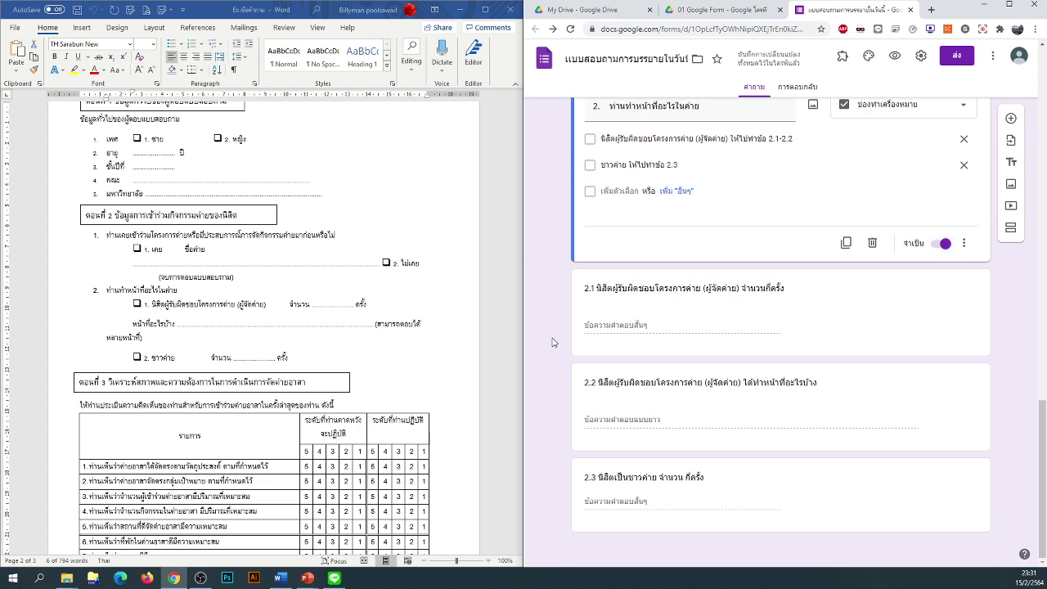
# Step: Check where part 3 begins in the Word document and add a new form section after question 2.3
pyautogui.moveTo(150, 358); pyautogui.dragTo(288, 358)
pyautogui.scroll(-2, 350, 386)
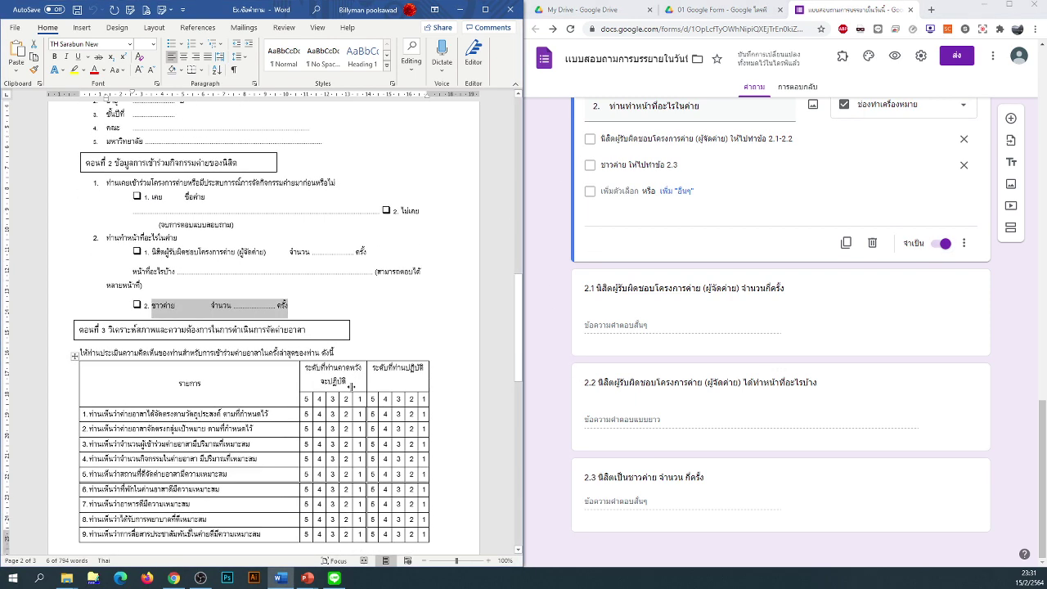
pyautogui.scroll(-3, 350, 386)
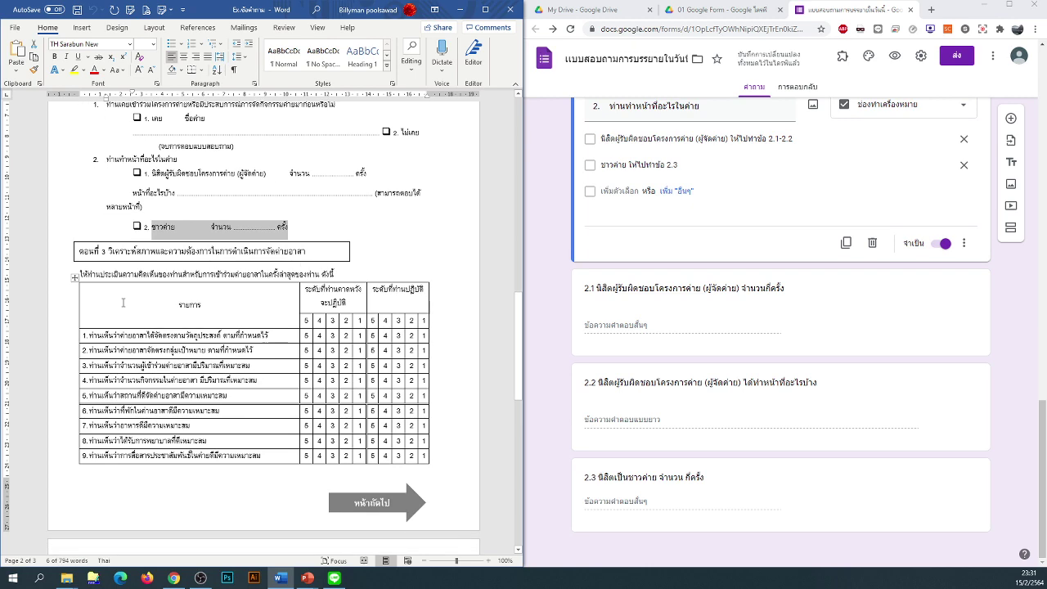
pyautogui.click(553, 324)
pyautogui.click(676, 514)
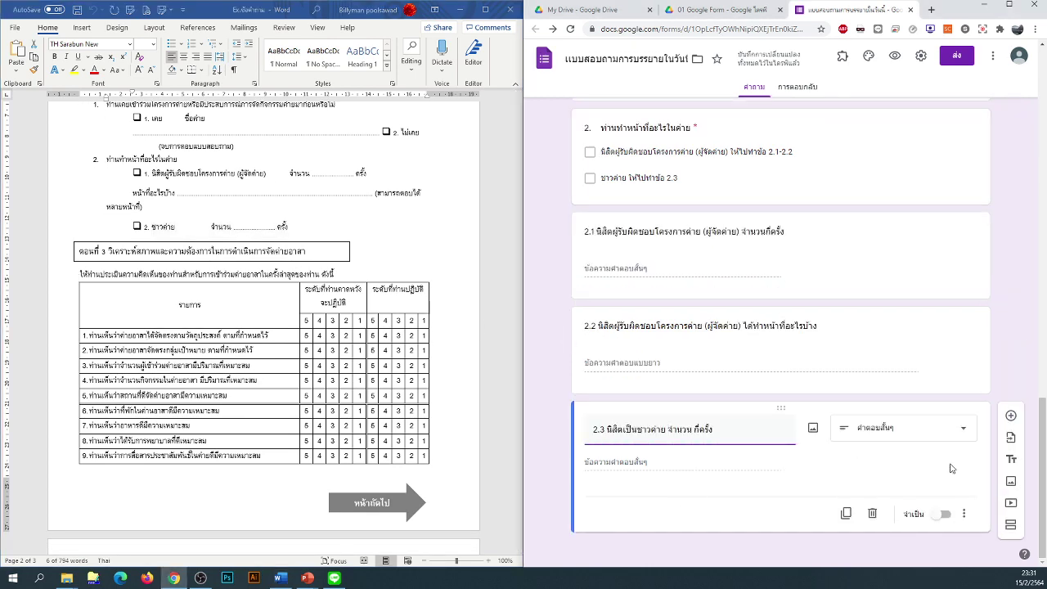
pyautogui.click(986, 519)
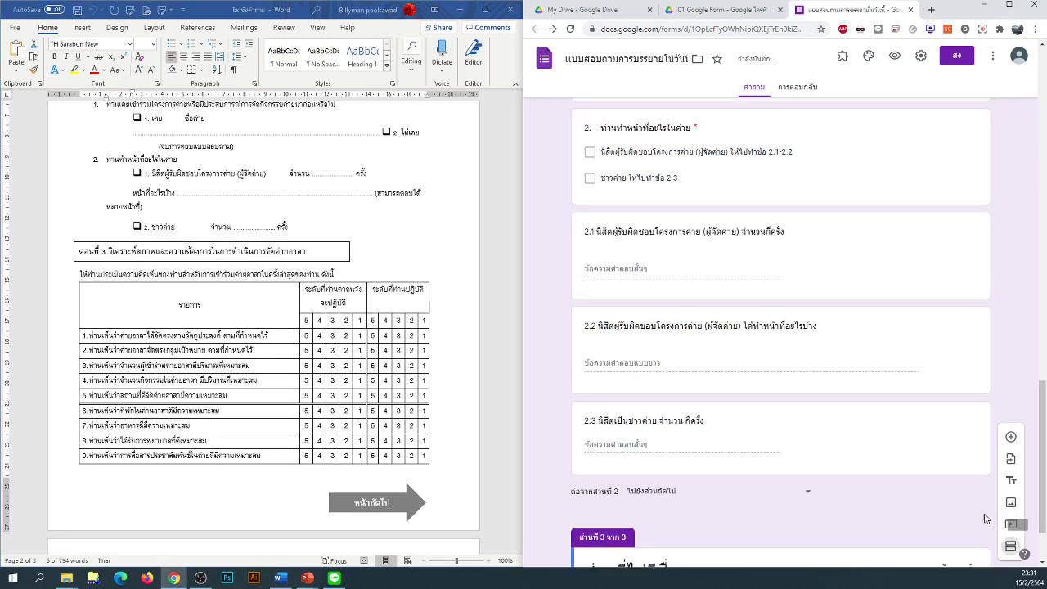
# Step: Title section 3 with the heading "ตอนที่ 3 วิเคราะห์สภาพและความต้องการในการดำเนินการจัดค่ายอาสา" copied from the Word document
pyautogui.click(94, 250)
pyautogui.moveTo(80, 251); pyautogui.dragTo(301, 257)
pyautogui.rightClick(301, 258)
pyautogui.click(327, 279)
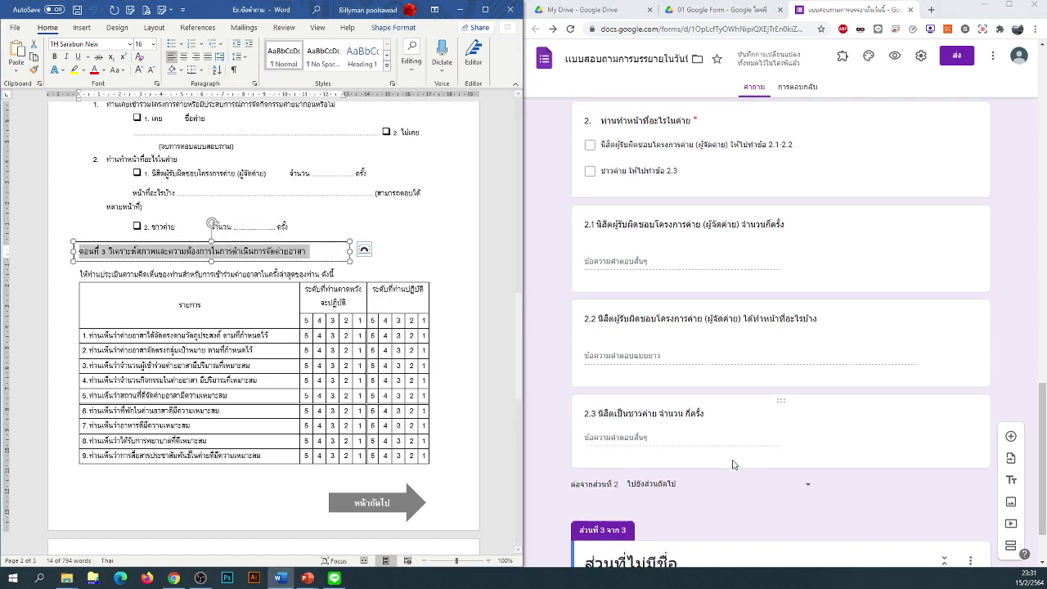
pyautogui.scroll(-1, 731, 463)
pyautogui.tripleClick(664, 484)
pyautogui.hotkey('ctrl', 'v')
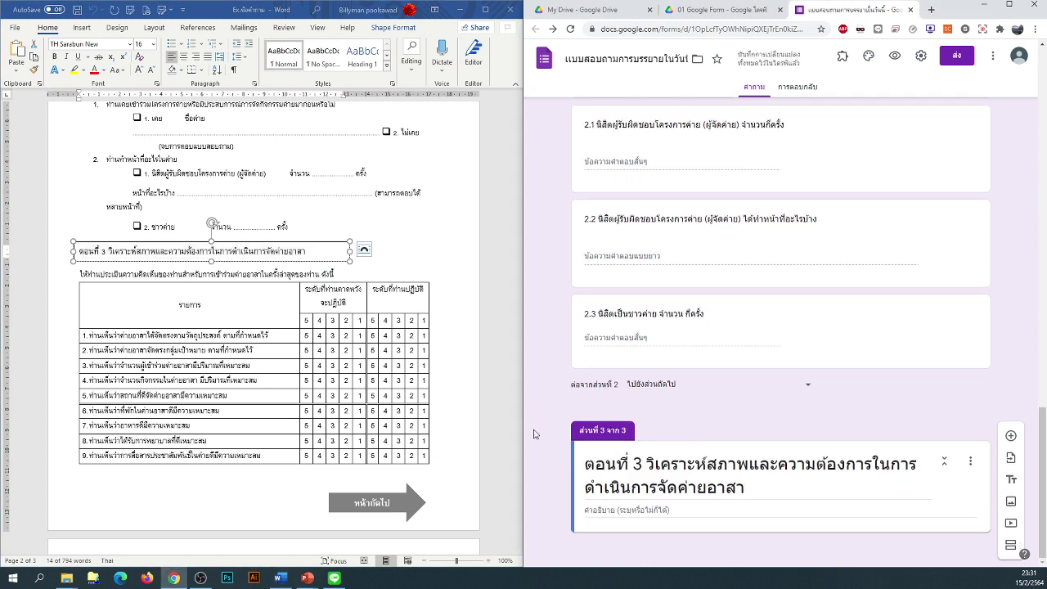
# Step: Examine the part 3 rating table in Word, especially its first item and the two rating column headings
pyautogui.click(278, 315)
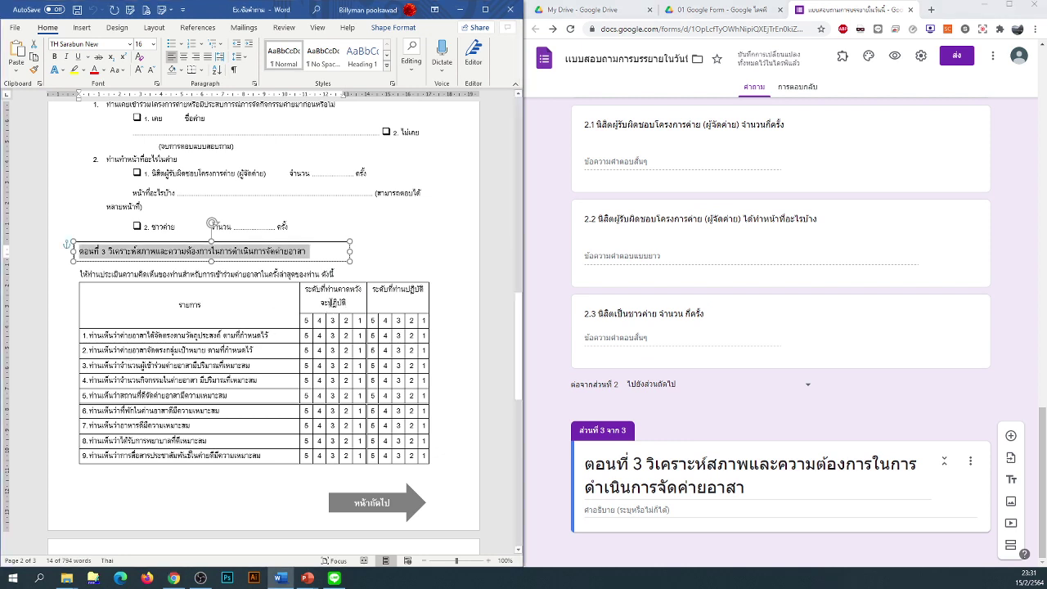
pyautogui.click(210, 335)
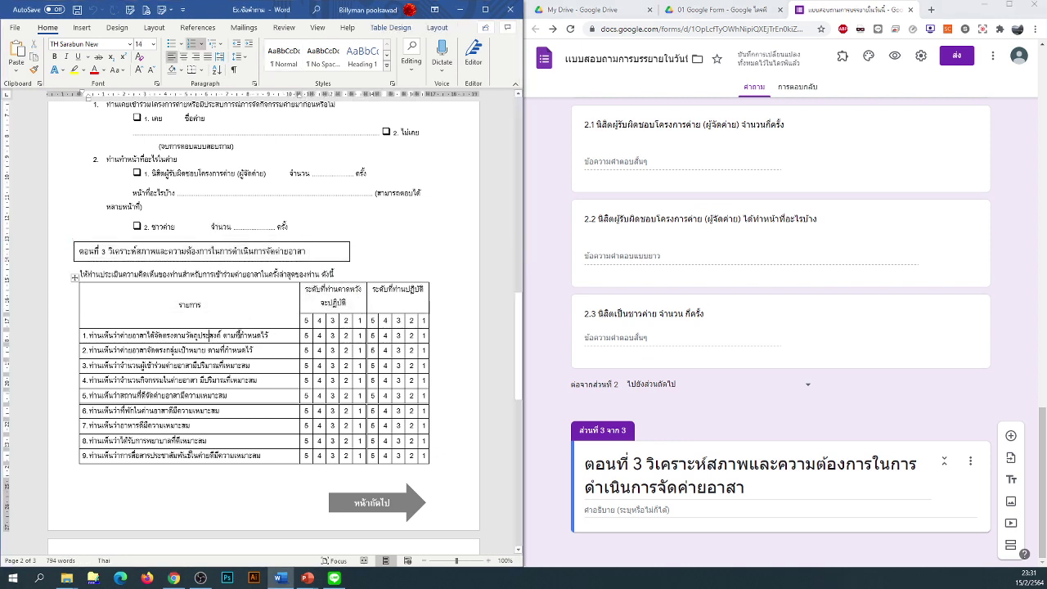
pyautogui.moveTo(272, 334); pyautogui.dragTo(86, 335)
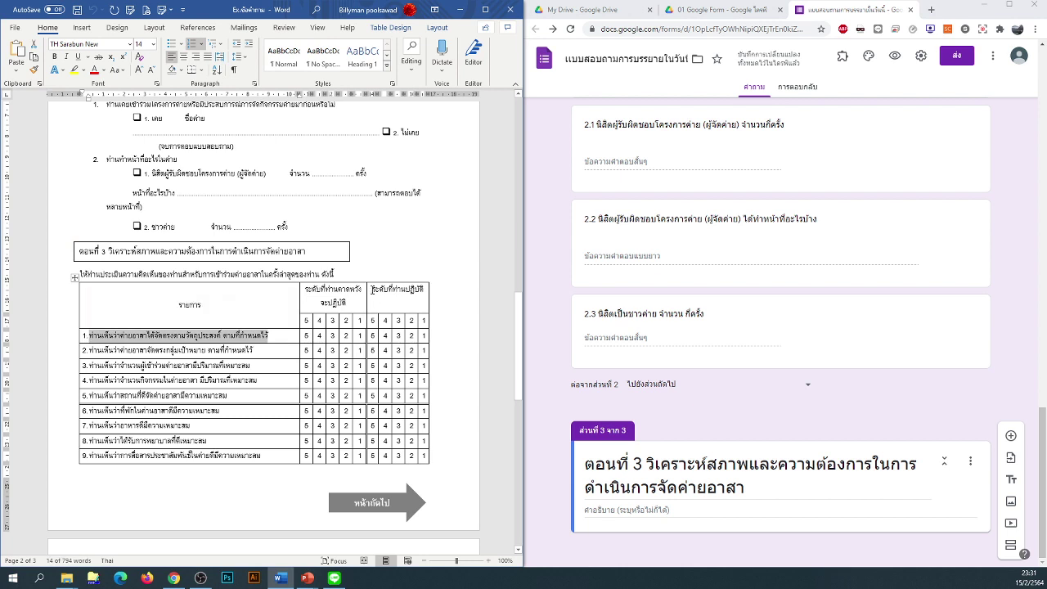
pyautogui.click(344, 301)
pyautogui.tripleClick(356, 307)
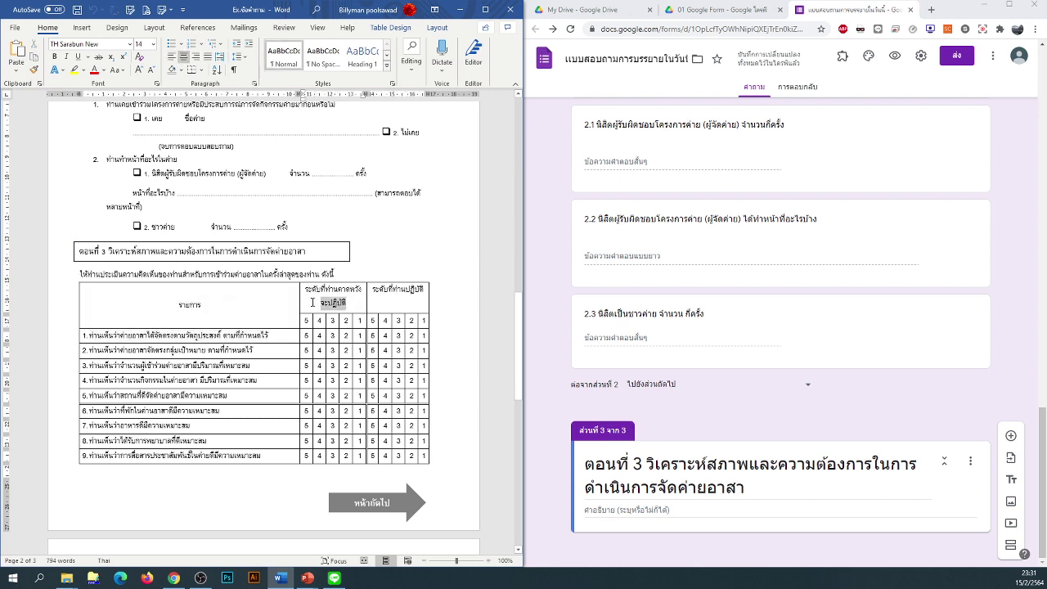
pyautogui.click(374, 288)
pyautogui.tripleClick(375, 288)
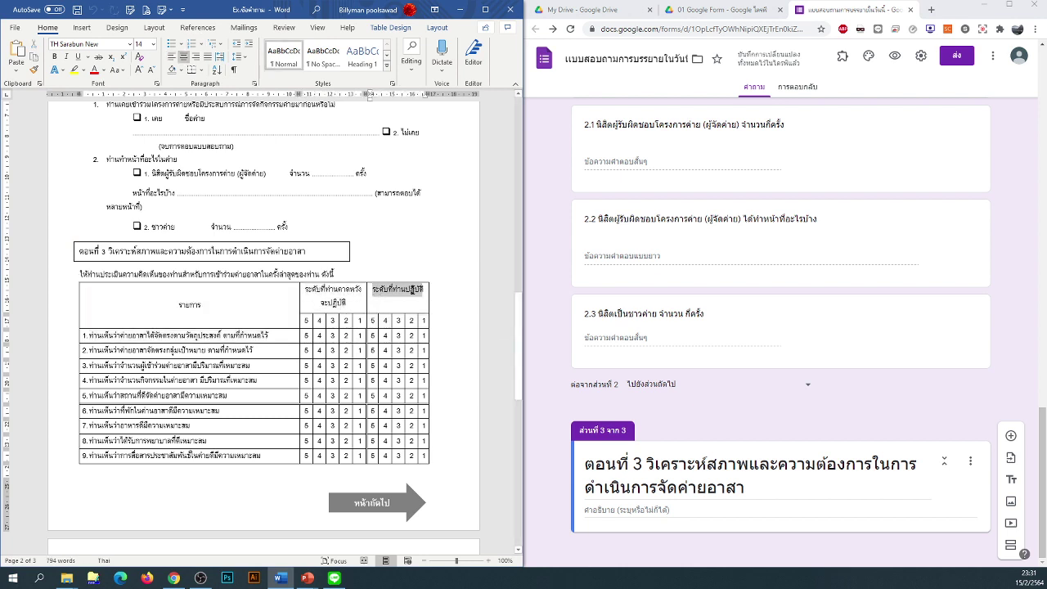
pyautogui.click(401, 299)
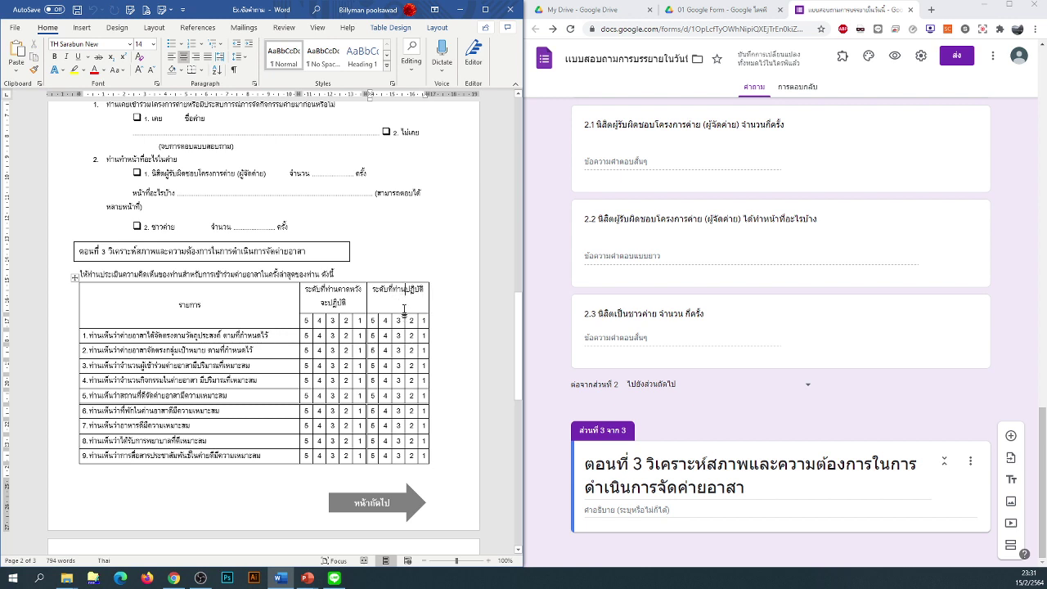
pyautogui.tripleClick(354, 307)
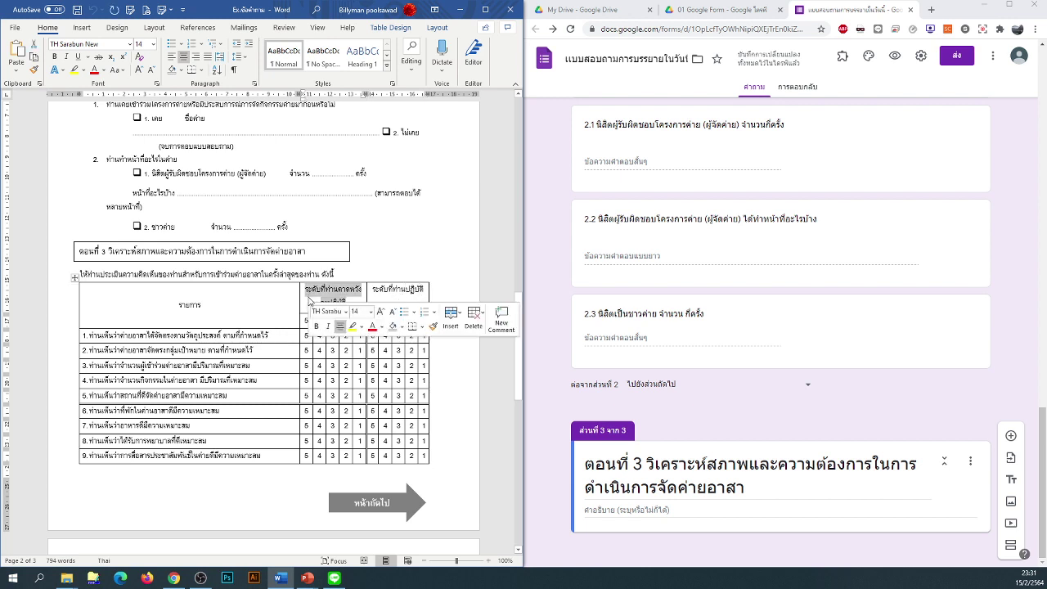
pyautogui.click(263, 307)
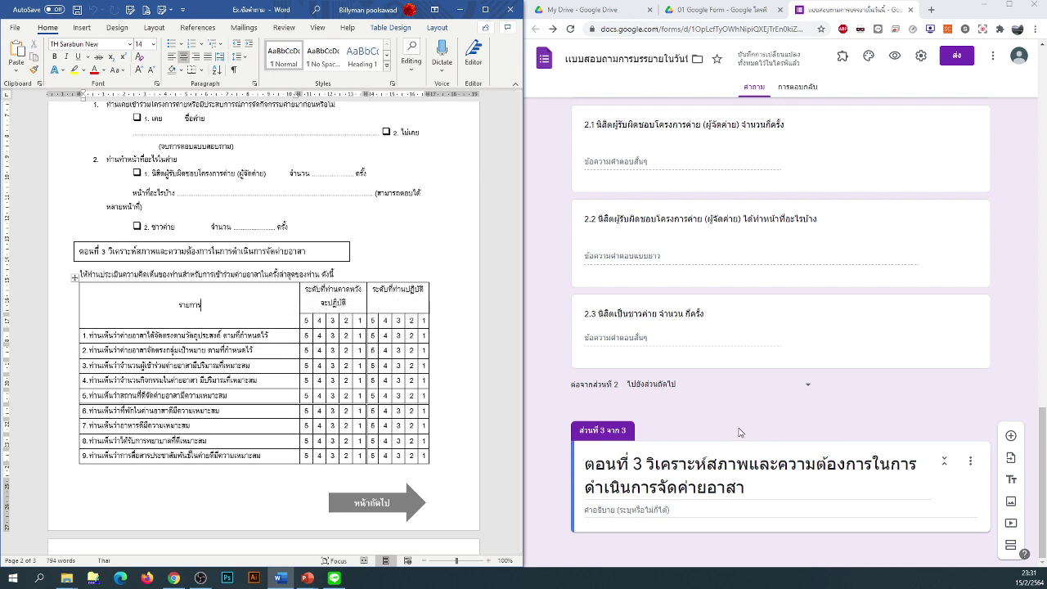
# Step: Add a question to section 3 and set its type to multiple-choice grid (ตารางตัวเลือกหลายข้อ)
pyautogui.click(1010, 435)
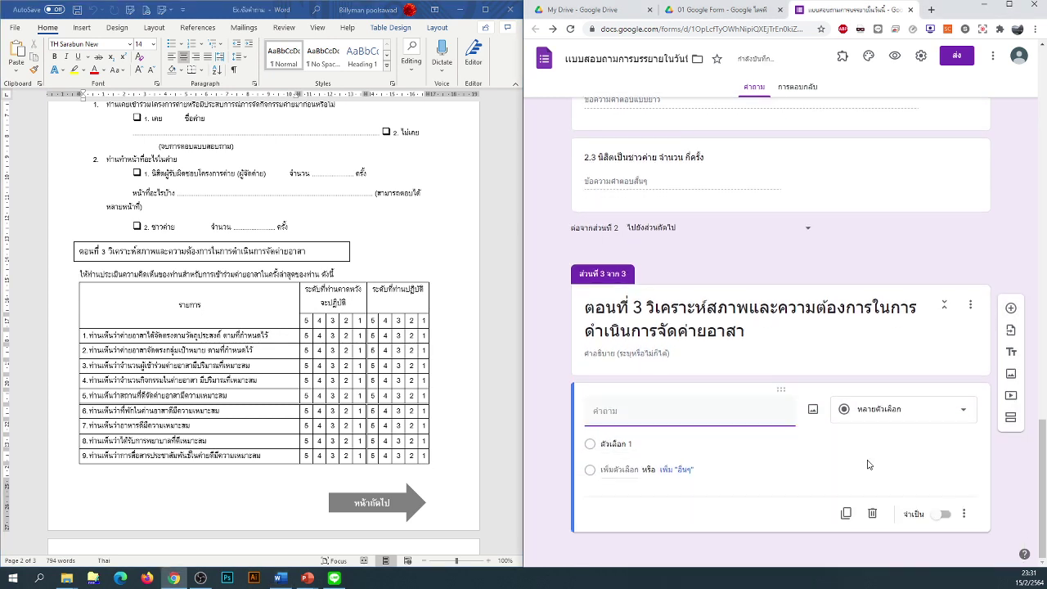
pyautogui.click(894, 409)
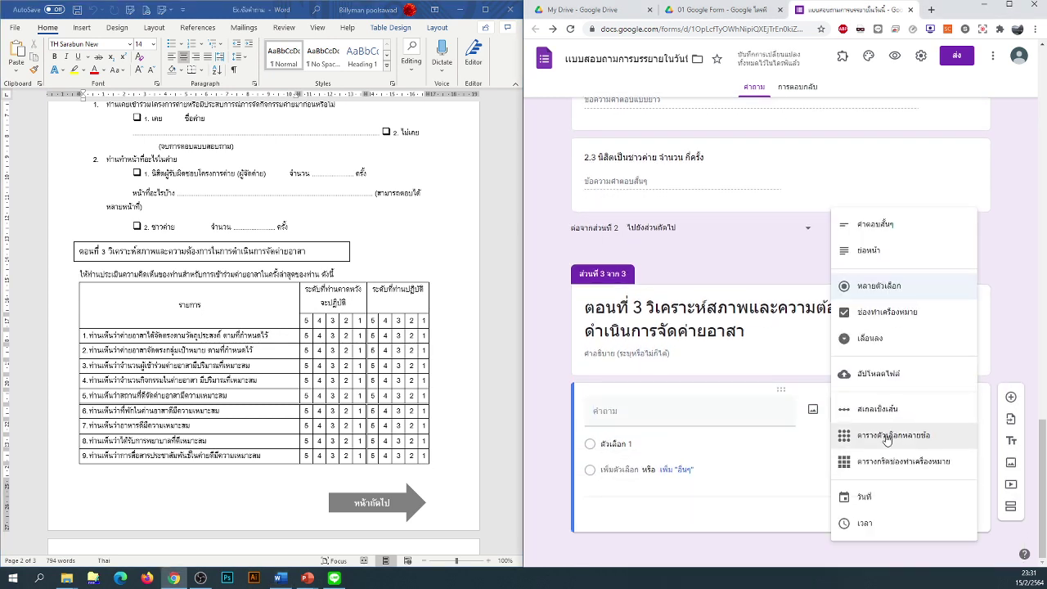
pyautogui.click(887, 439)
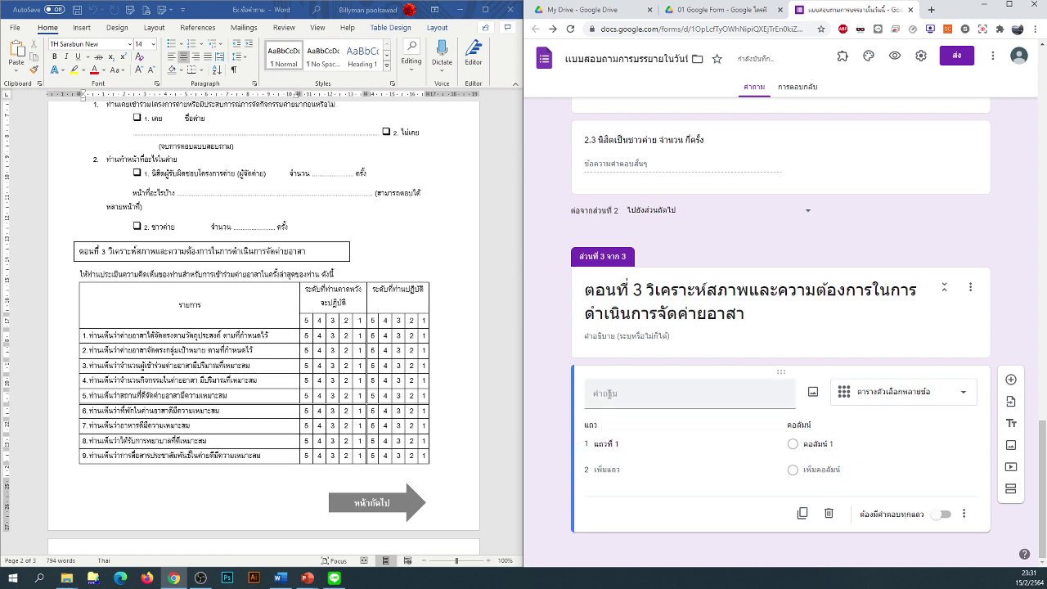
# Step: Copy the first table item, "ท่านเห็นว่าค่ายอาสาได้จัดตรงตามวัตถุประสงค์ ตามที่กำหนดไว้", from Word into the grid question's title
pyautogui.moveTo(268, 336); pyautogui.dragTo(82, 335)
pyautogui.rightClick(90, 336)
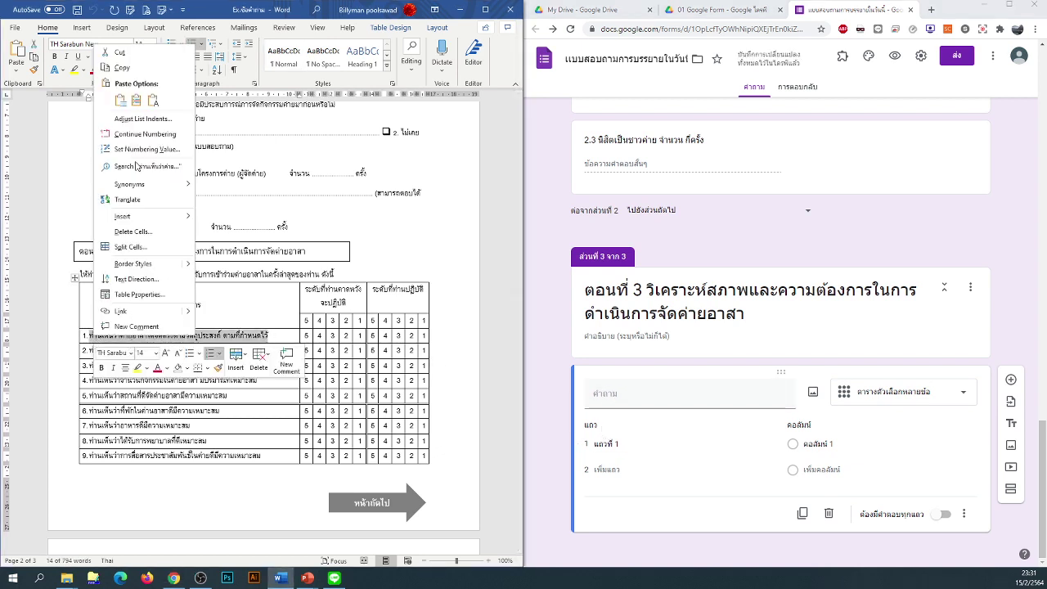
pyautogui.click(118, 66)
pyautogui.click(650, 394)
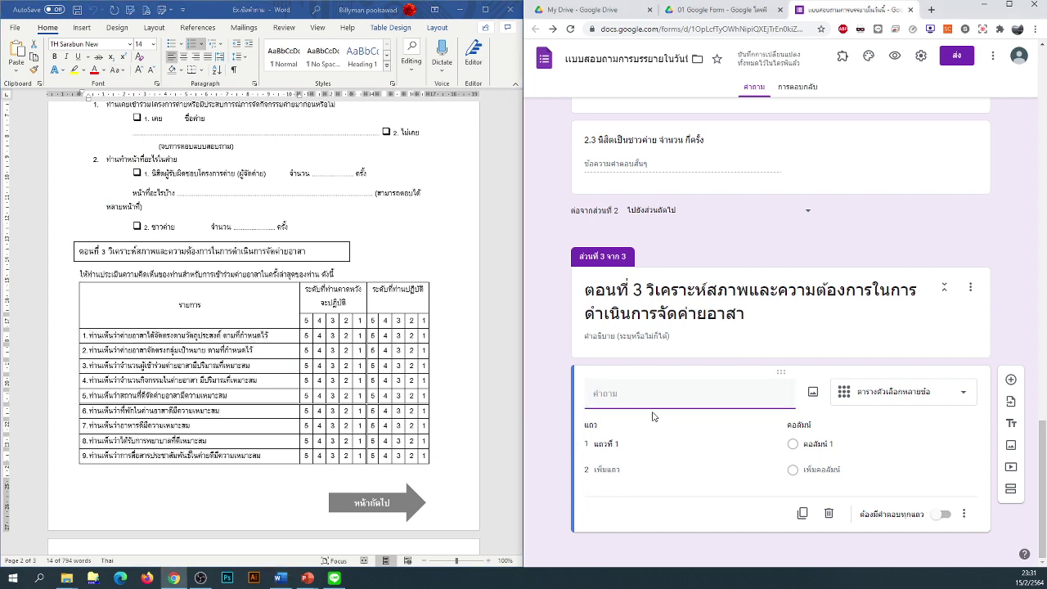
pyautogui.hotkey('ctrl', 'v')
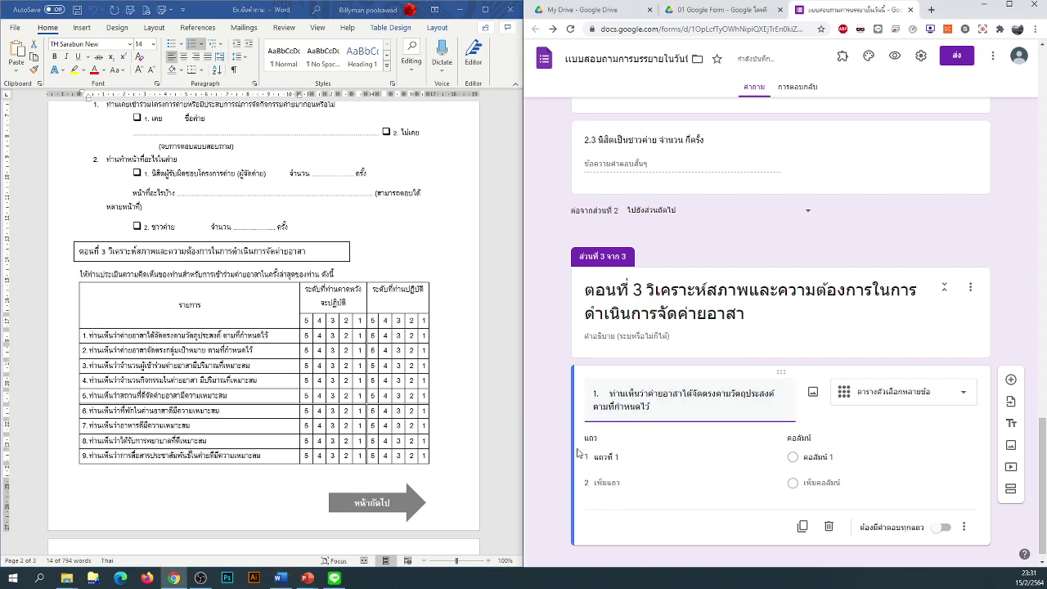
# Step: Fill the grid's two rows with the Word table headings "ระดับที่ท่านคาดหวังจะปฏิบัติ" and "ระดับที่ท่านปฏิบัติ"
pyautogui.click(632, 458)
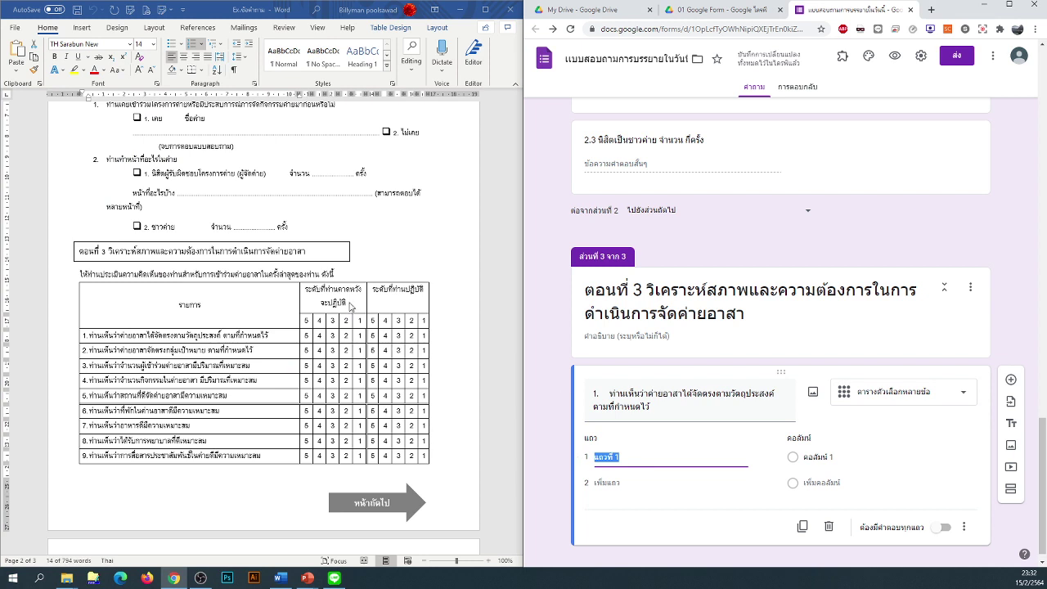
pyautogui.moveTo(350, 306); pyautogui.dragTo(308, 287)
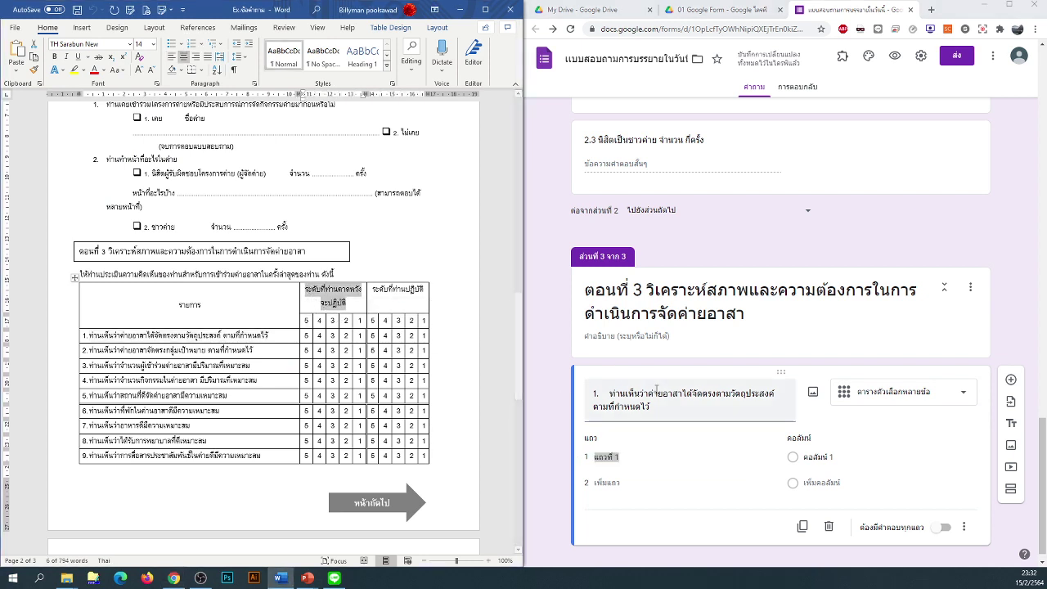
pyautogui.click(622, 458)
pyautogui.hotkey('ctrl', 'v')
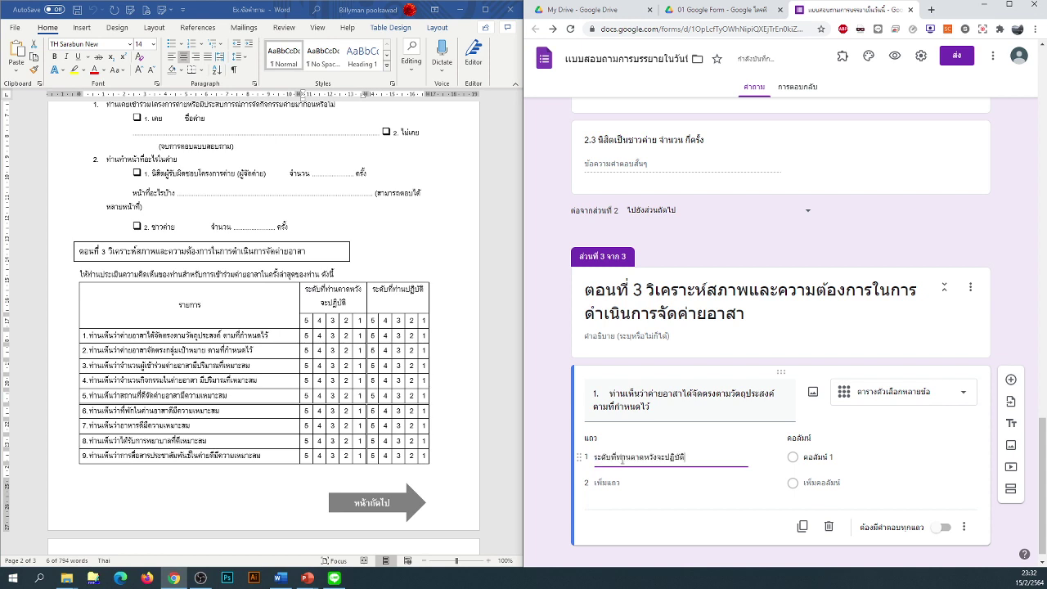
pyautogui.moveTo(419, 303); pyautogui.dragTo(372, 288)
pyautogui.click(607, 483)
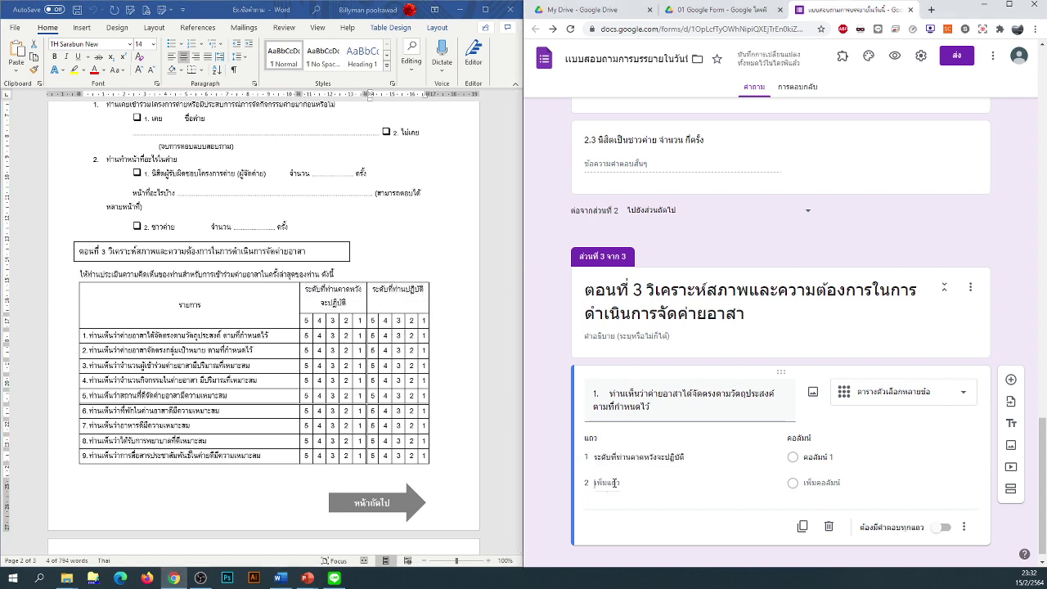
pyautogui.hotkey('ctrl', 'v')
# Step: Fill the grid question's columns with the rating values 5, 4, 3, 2 and 1, in that order
pyautogui.click(838, 460)
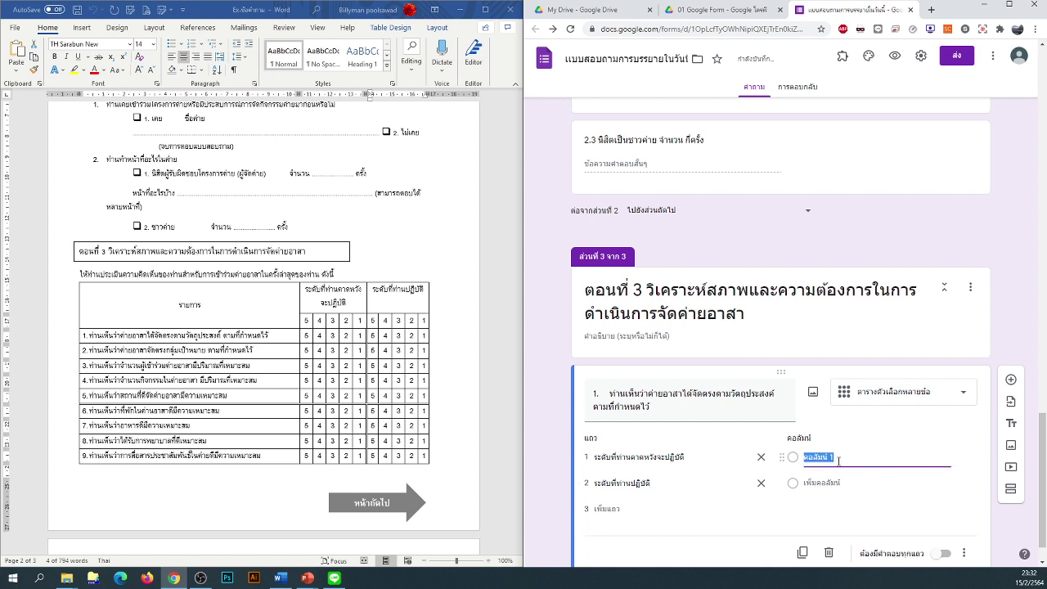
pyautogui.write('5')
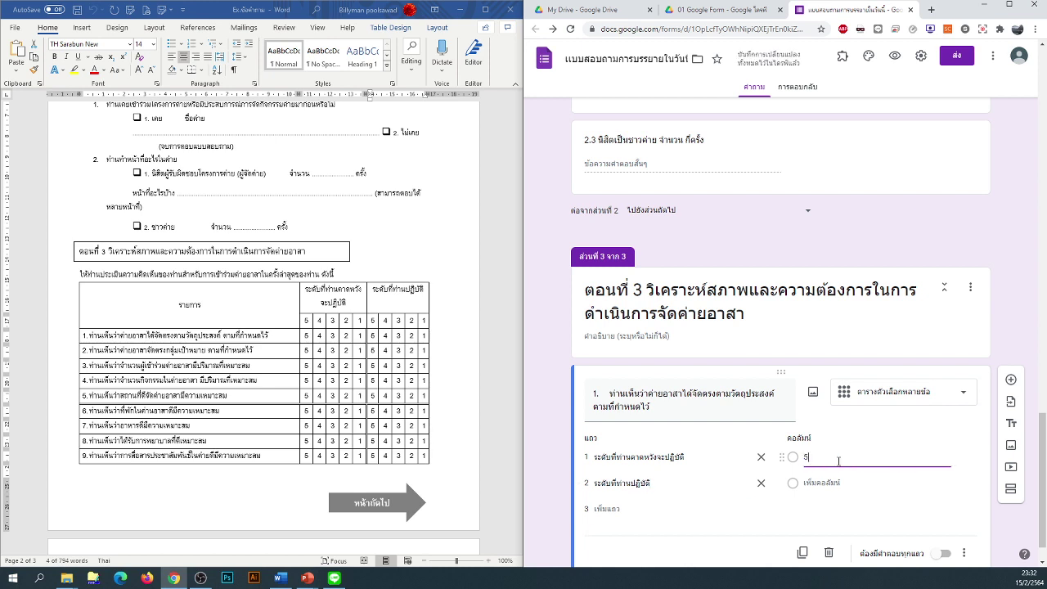
pyautogui.click(828, 482)
pyautogui.write('4')
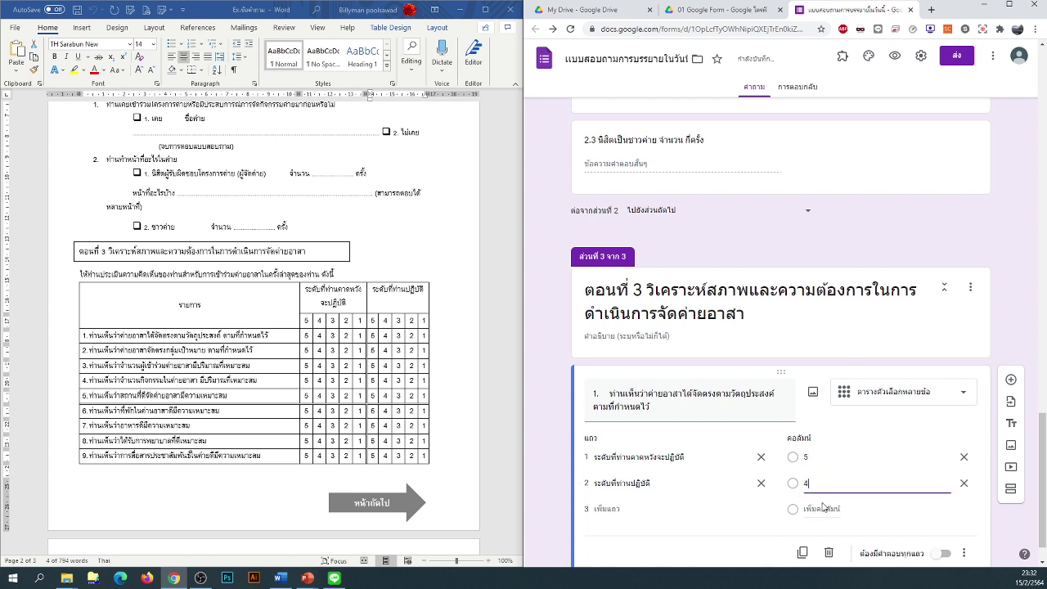
pyautogui.click(824, 508)
pyautogui.write('3')
pyautogui.click(821, 535)
pyautogui.write('2')
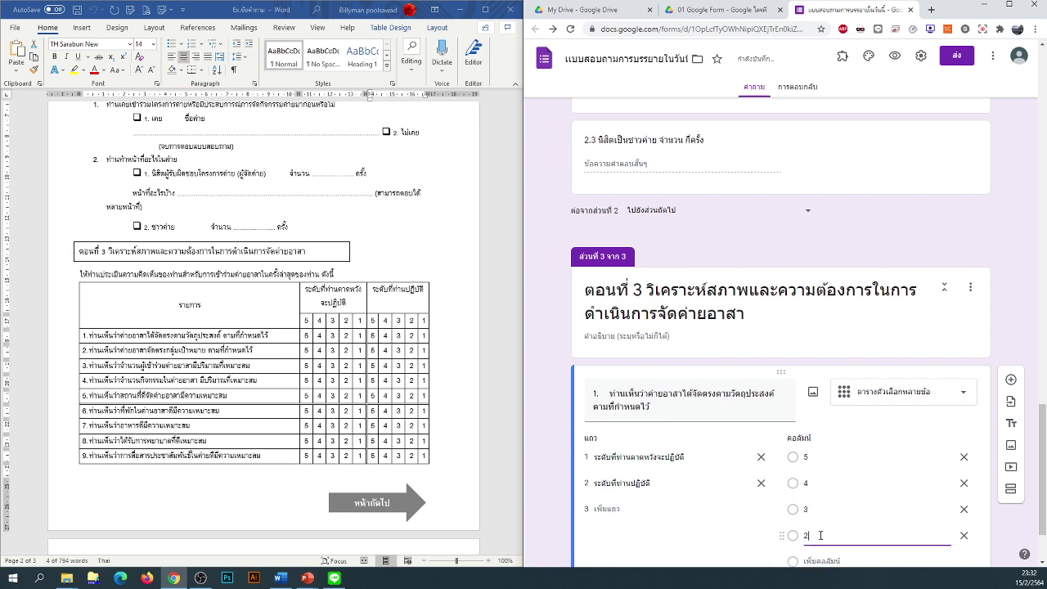
pyautogui.scroll(-1, 822, 536)
pyautogui.click(821, 469)
pyautogui.write('1')
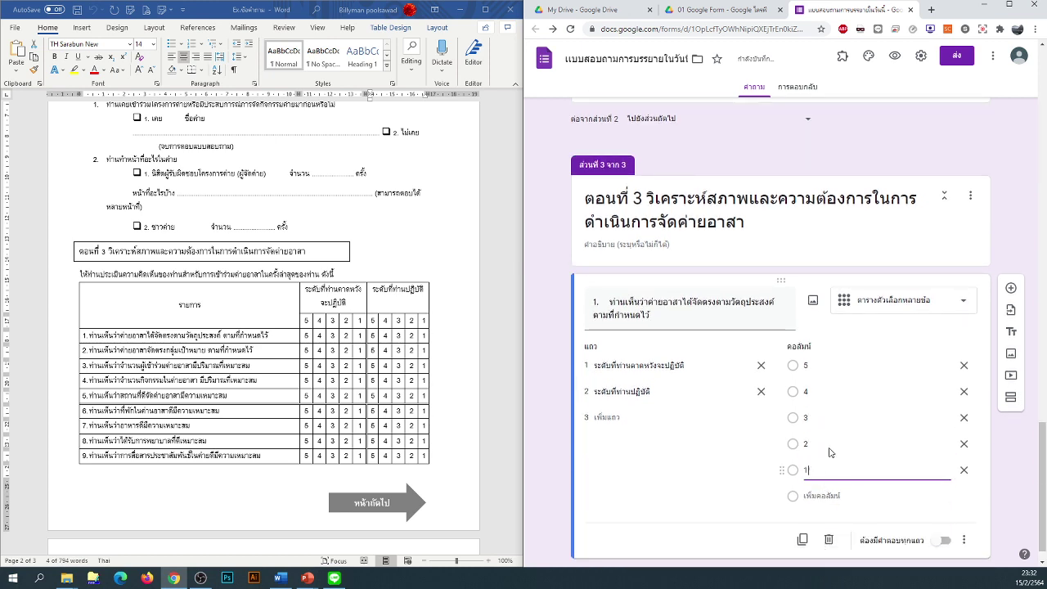
pyautogui.scroll(1, 563, 428)
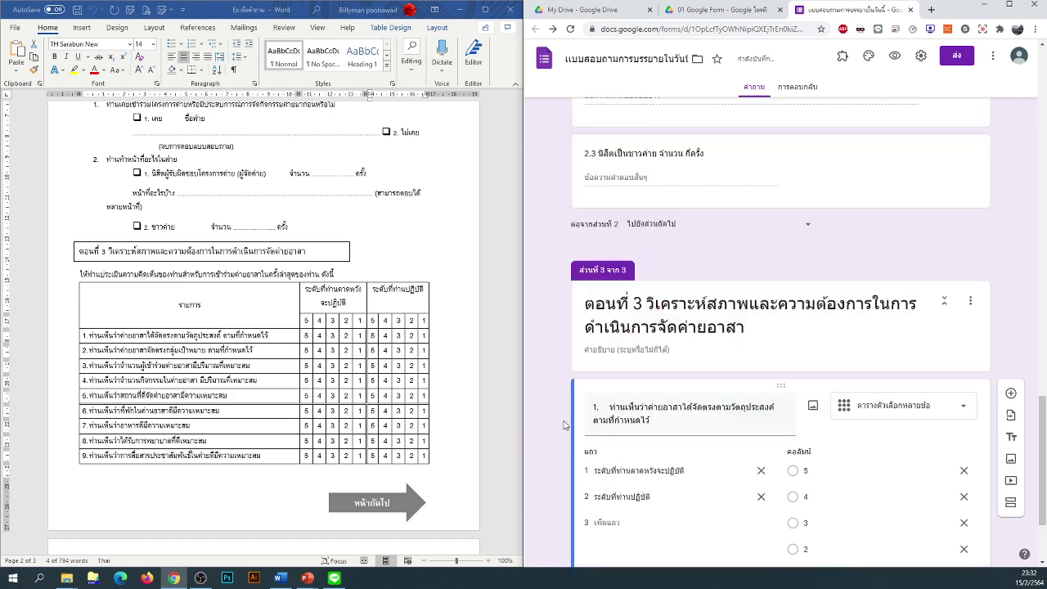
pyautogui.scroll(-1, 605, 415)
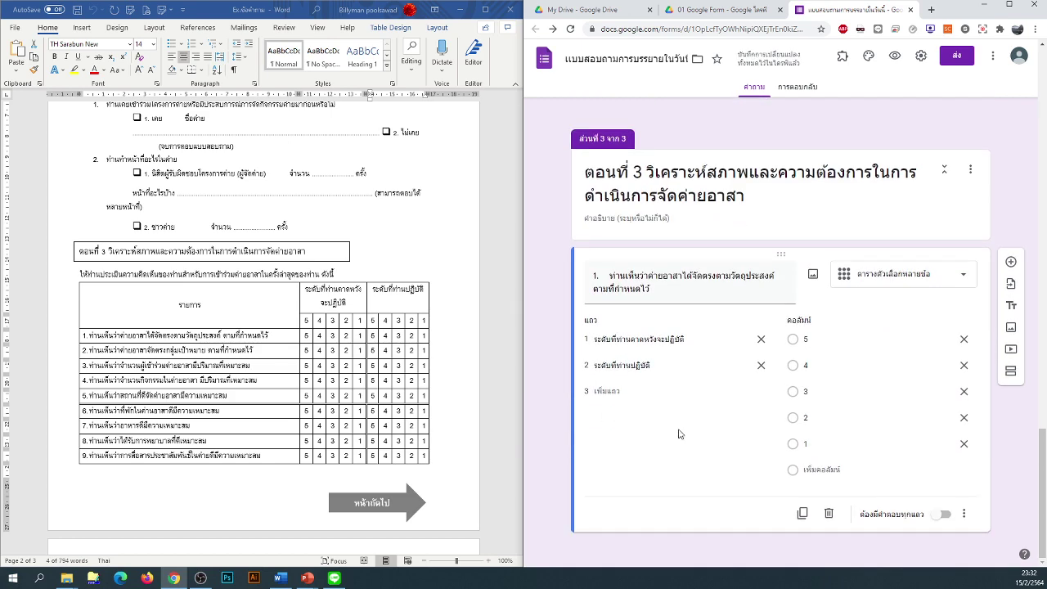
# Step: Preview the form and look through the questions on its first page
pyautogui.scroll(10, 678, 436)
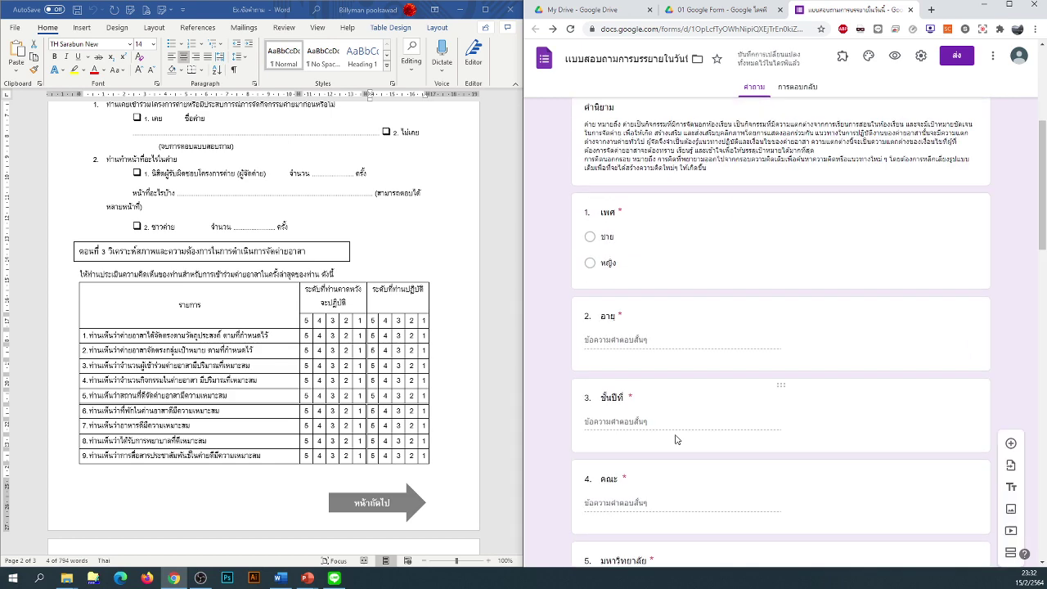
pyautogui.click(894, 56)
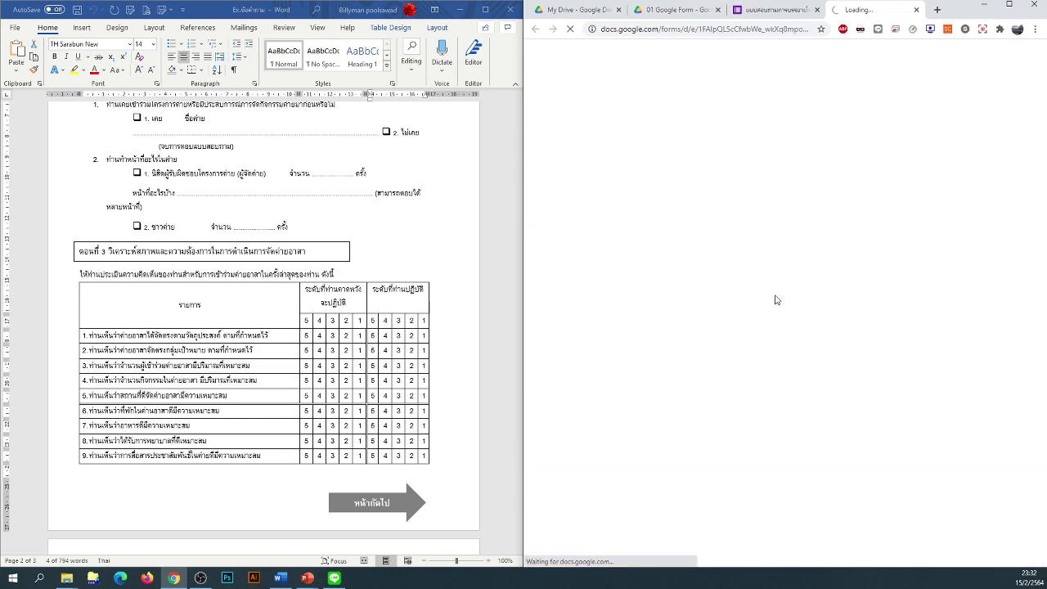
pyautogui.scroll(-6, 647, 362)
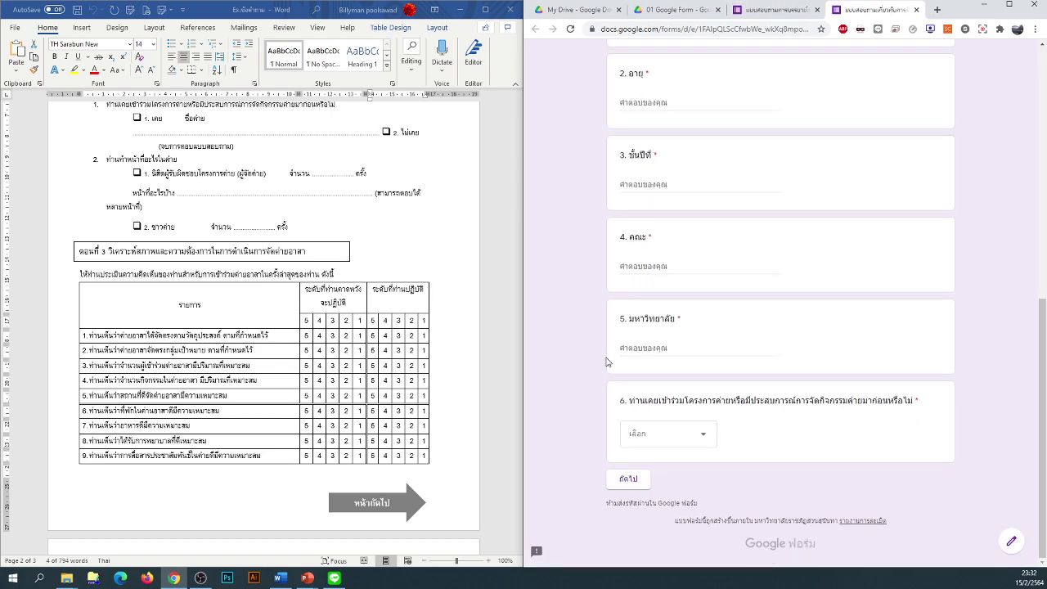
pyautogui.scroll(3, 619, 170)
pyautogui.scroll(-3, 723, 364)
# Step: Back in the form editor, turn off the required setting for questions 1 เพศ, 2 อายุ and 3 ชั้นปีที่
pyautogui.click(781, 10)
pyautogui.click(911, 337)
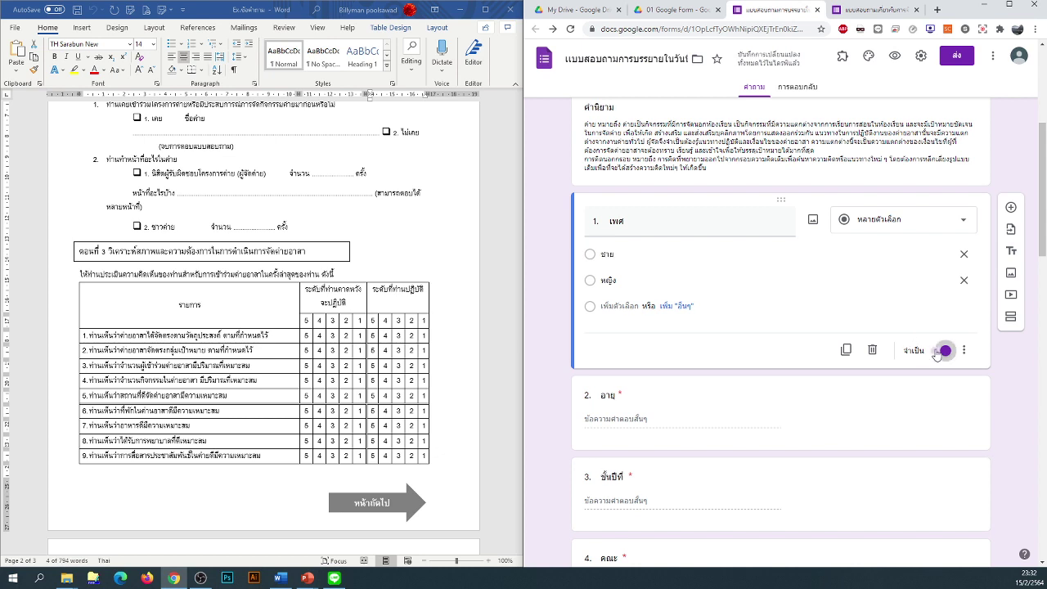
pyautogui.click(940, 350)
pyautogui.scroll(-3, 815, 334)
pyautogui.click(624, 259)
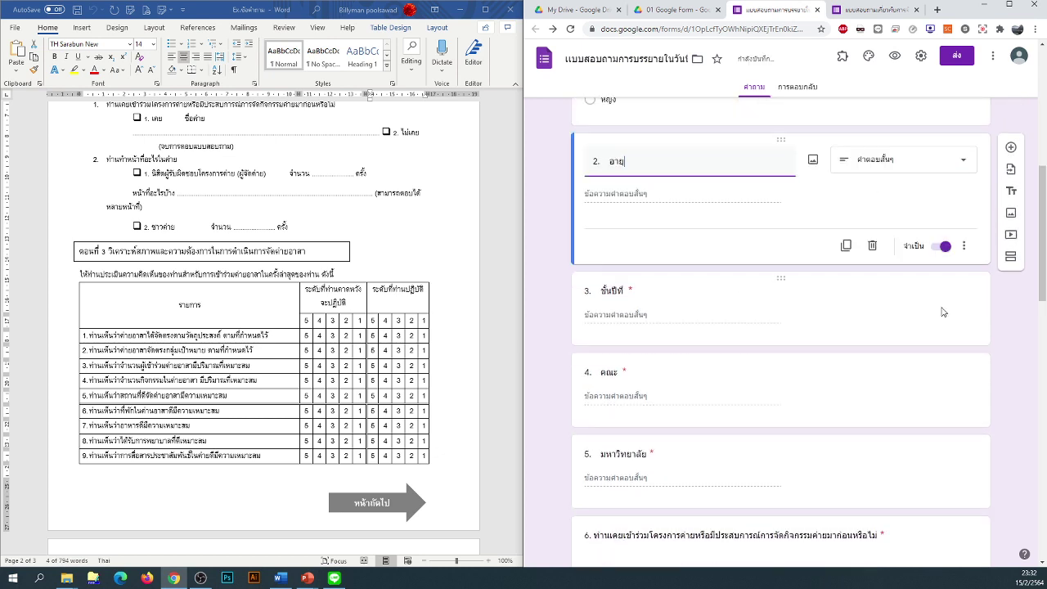
pyautogui.click(942, 245)
pyautogui.click(713, 327)
pyautogui.click(940, 328)
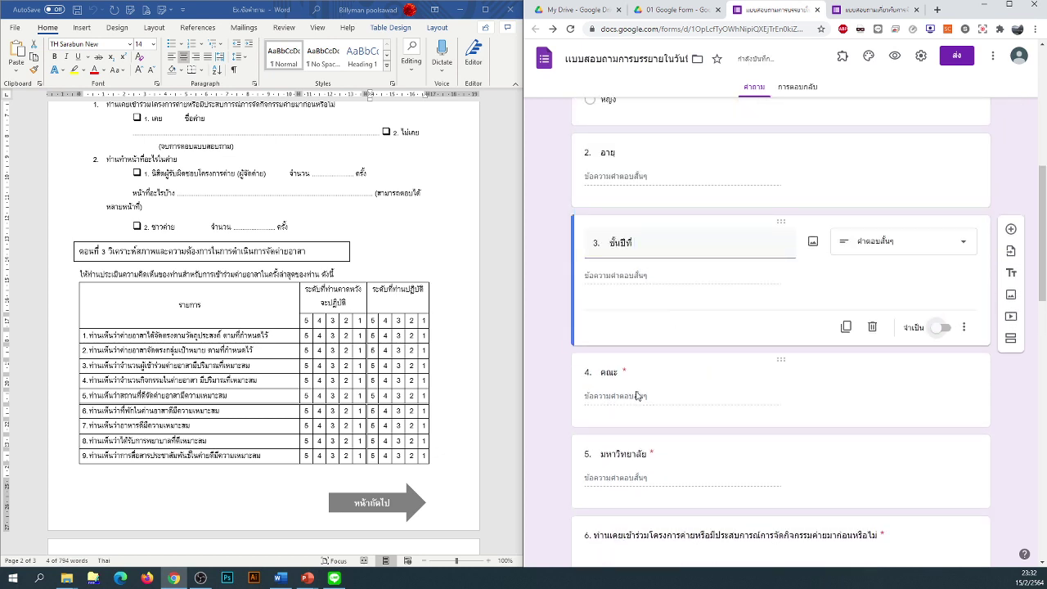
# Step: Turn off the required setting for questions 4 คณะ and 5 มหาวิทยาลัย
pyautogui.click(936, 400)
pyautogui.click(941, 411)
pyautogui.scroll(-2, 940, 408)
pyautogui.click(649, 318)
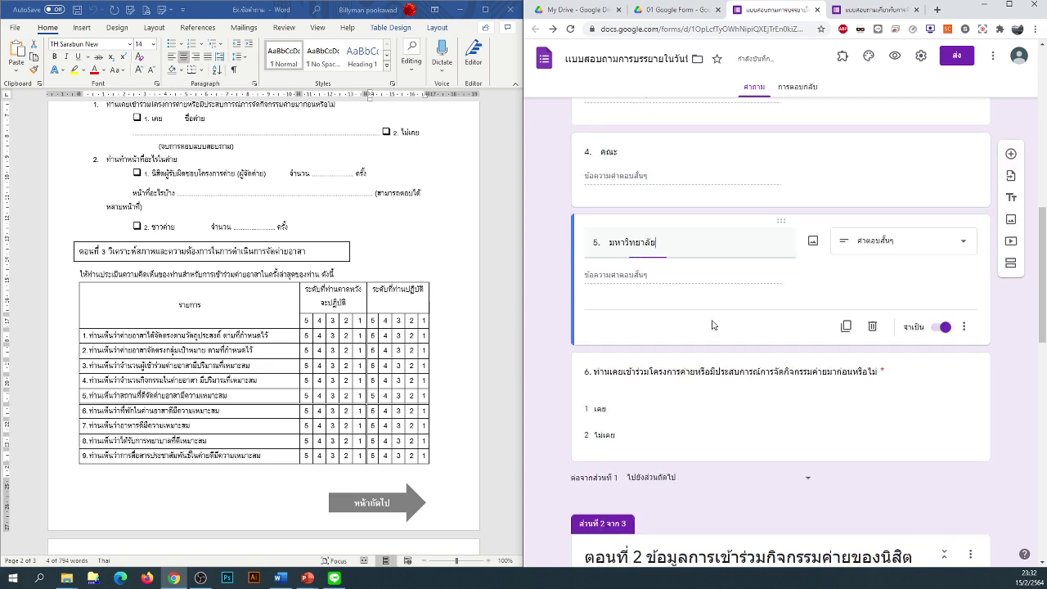
pyautogui.click(941, 327)
# Step: Make section 2's question 1, "ถ้าท่านเคยเข้าร่วม ชื่อค่ายอะไร", optional and try to do the same for question 2
pyautogui.scroll(-3, 737, 426)
pyautogui.scroll(-2, 737, 425)
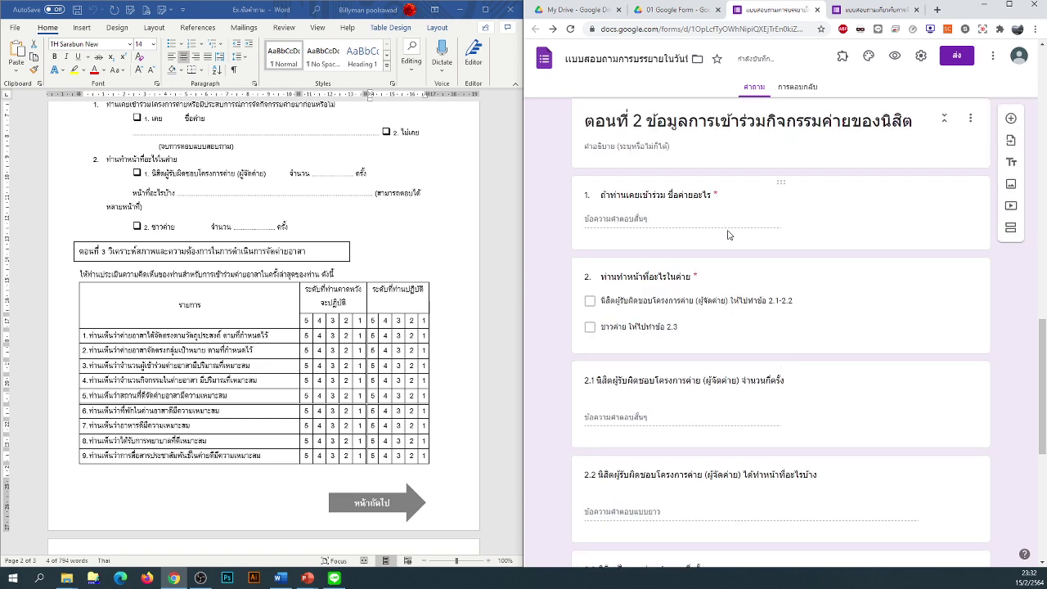
pyautogui.click(731, 234)
pyautogui.click(942, 231)
pyautogui.click(697, 298)
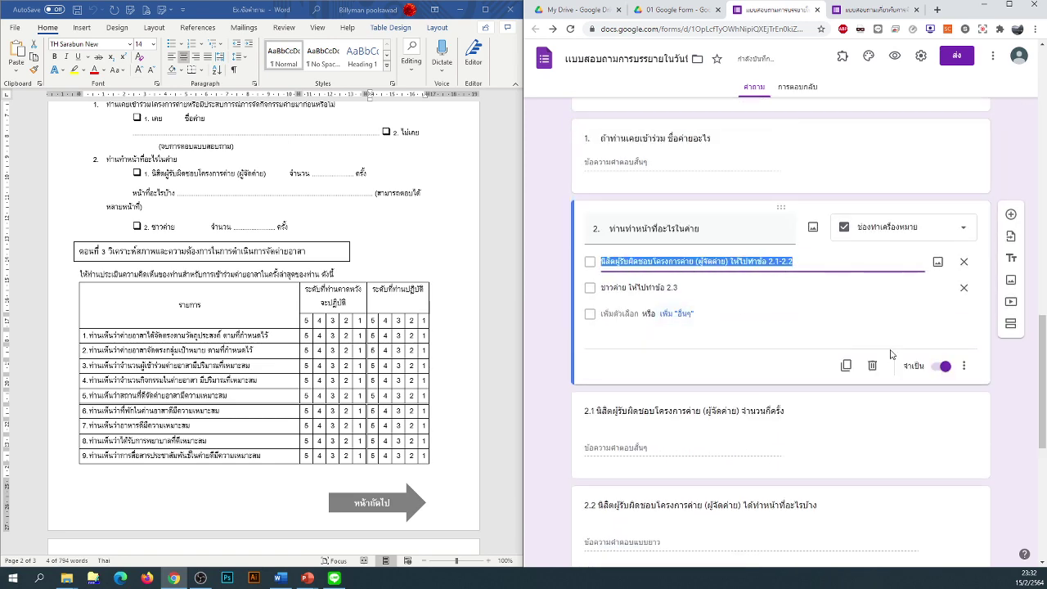
pyautogui.click(944, 364)
pyautogui.scroll(-2, 853, 407)
pyautogui.scroll(-3, 853, 408)
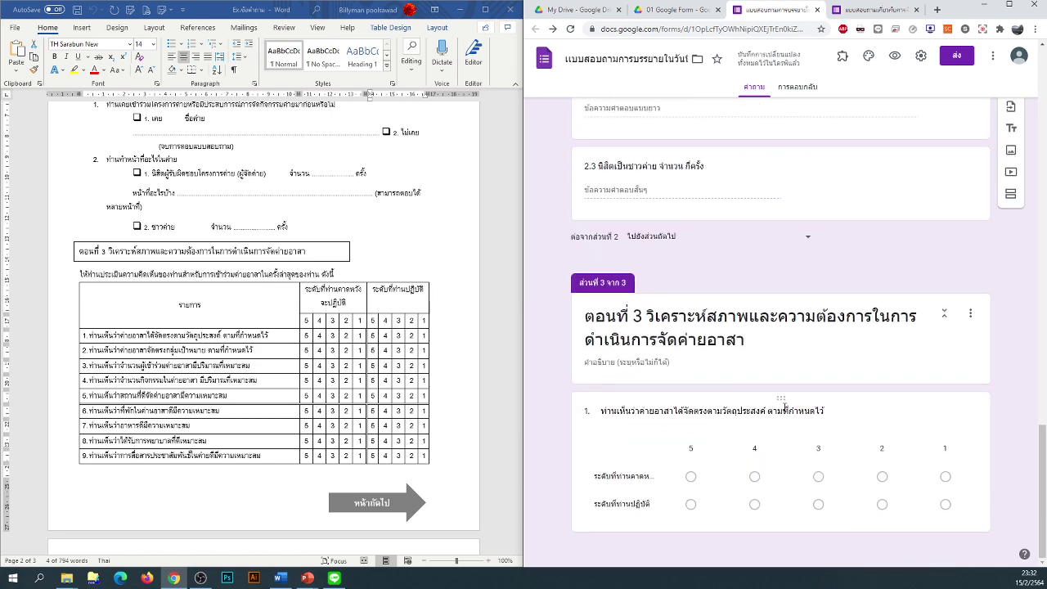
# Step: Preview the form again, check its first page and try to continue to the next section with no answers filled in
pyautogui.click(895, 55)
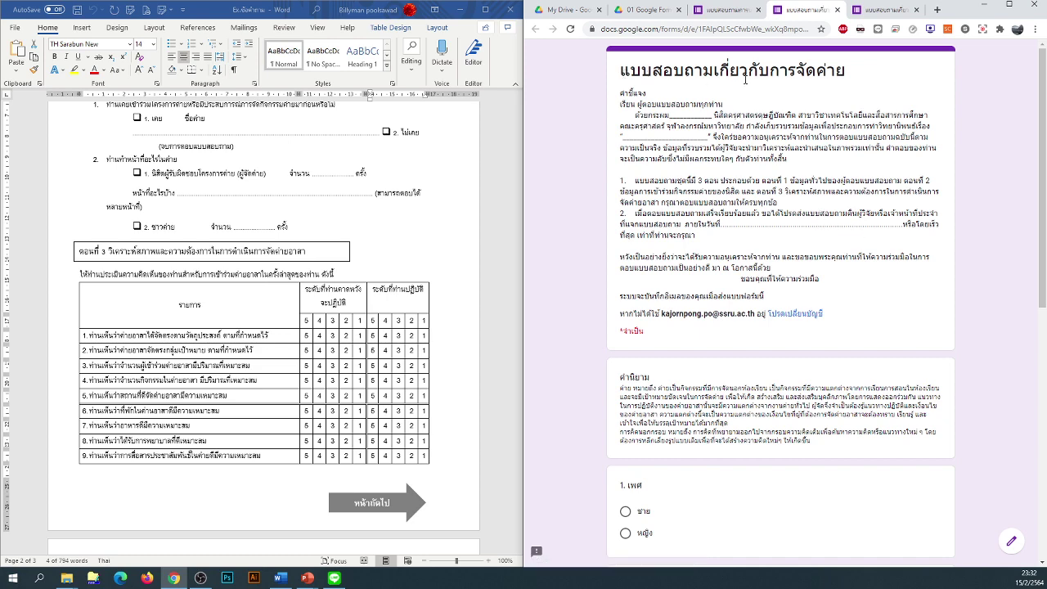
pyautogui.scroll(-2, 721, 105)
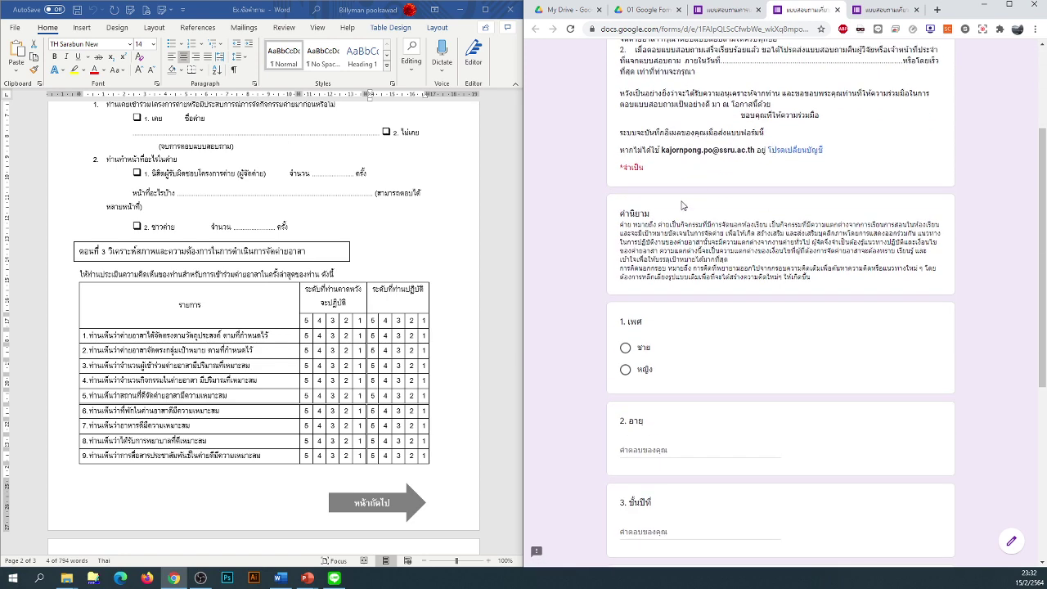
pyautogui.scroll(-2, 620, 226)
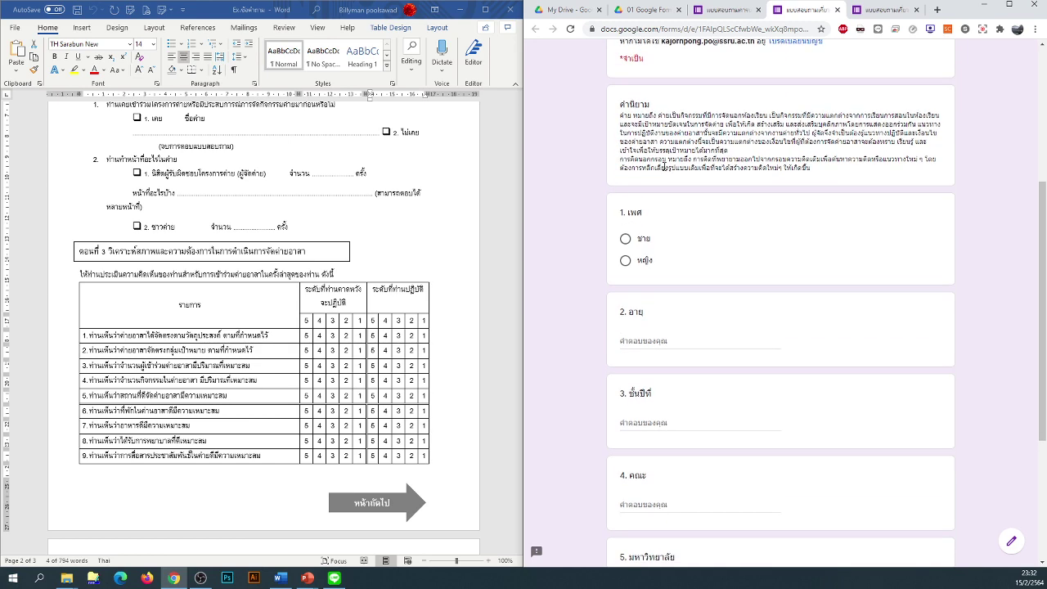
pyautogui.scroll(-4, 664, 166)
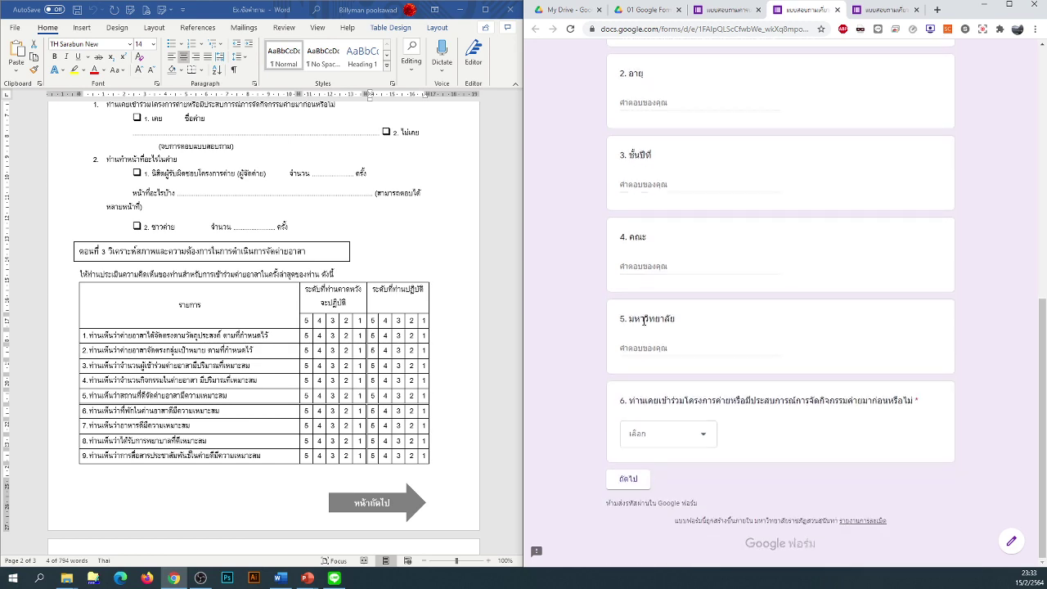
pyautogui.click(628, 478)
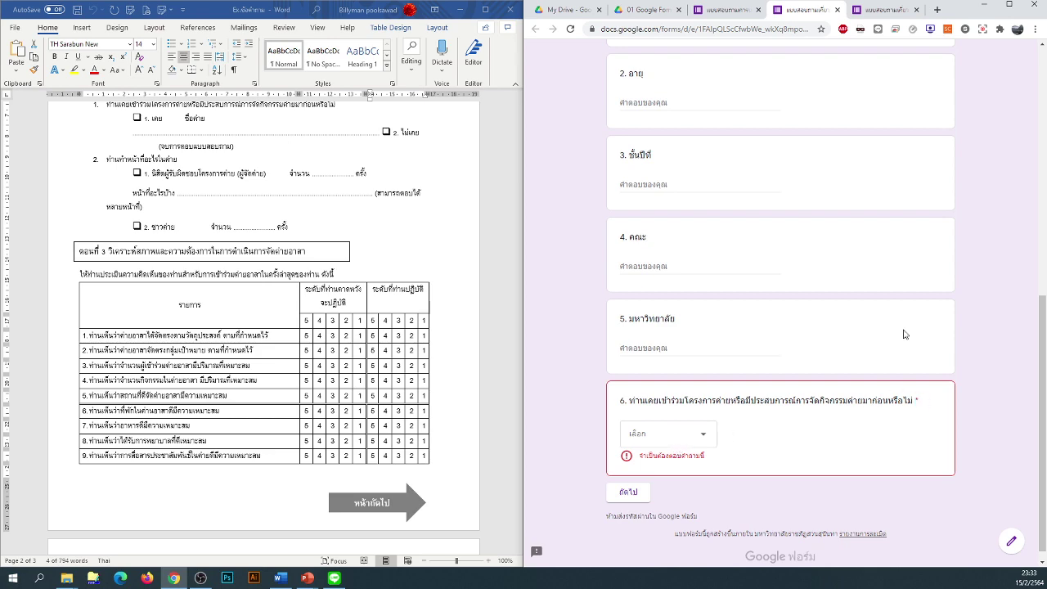
# Step: Return to the form editor and turn off the required setting for section 2's question 2, "ท่านทำหน้าที่อะไรในค่าย"
pyautogui.click(728, 9)
pyautogui.scroll(5, 730, 382)
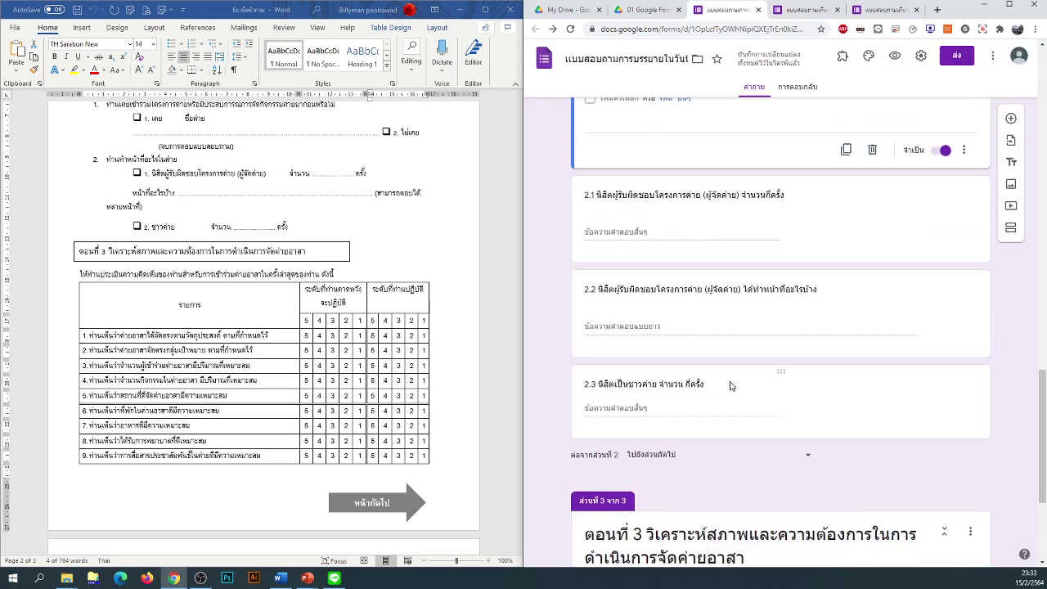
pyautogui.scroll(1, 731, 386)
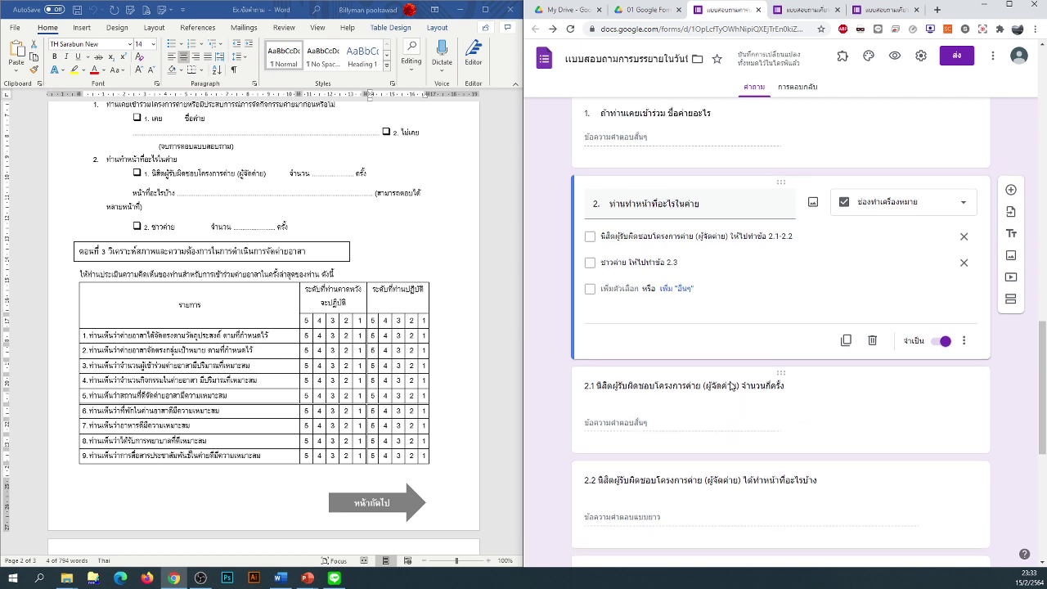
pyautogui.click(942, 368)
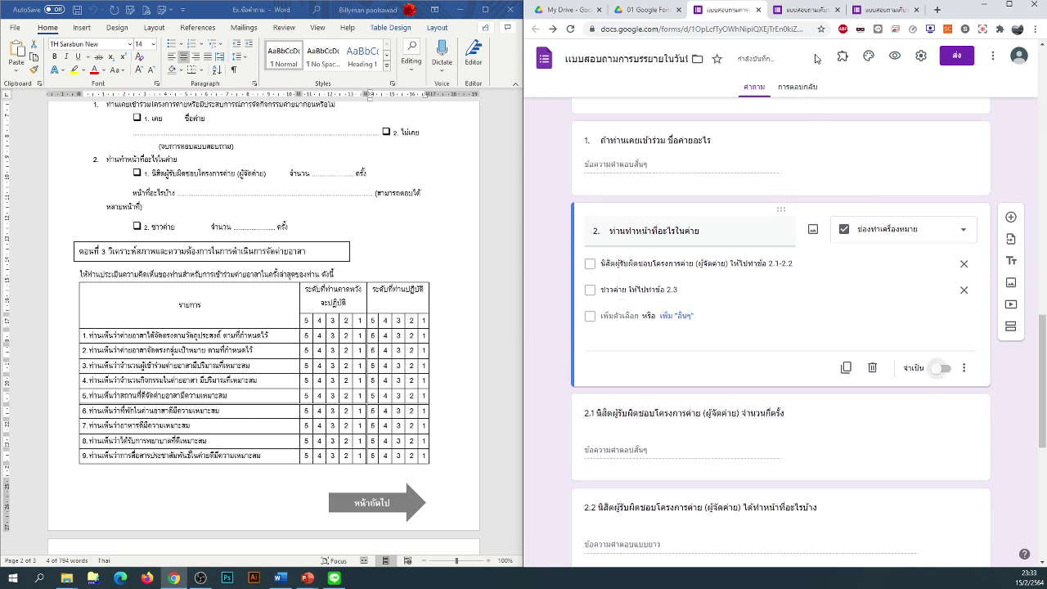
# Step: Open a fresh preview and try to move on from the first page without answering question 6
pyautogui.click(894, 55)
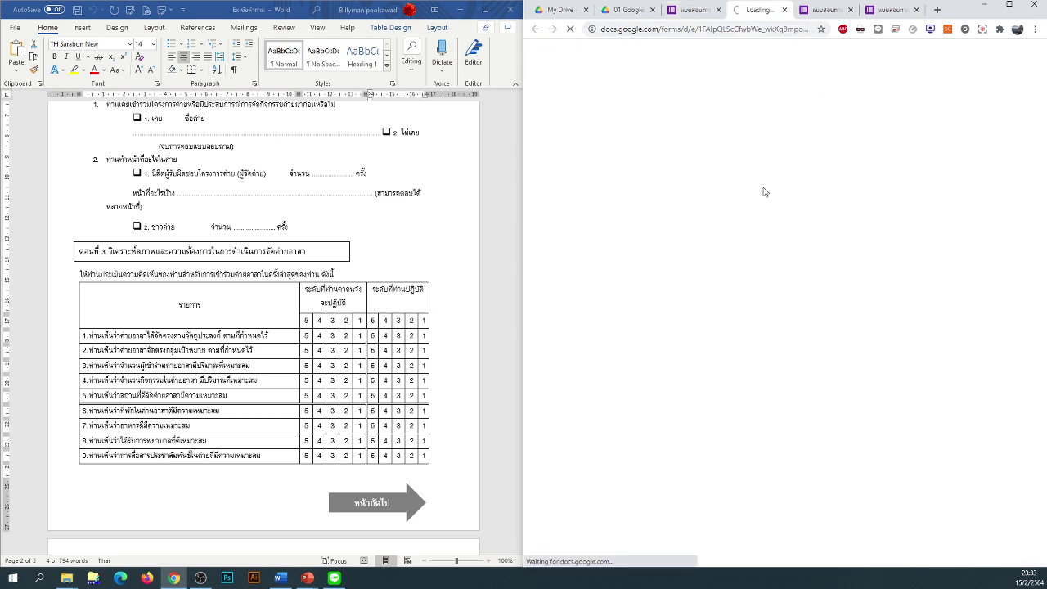
pyautogui.scroll(-4, 693, 272)
pyautogui.scroll(-2, 693, 271)
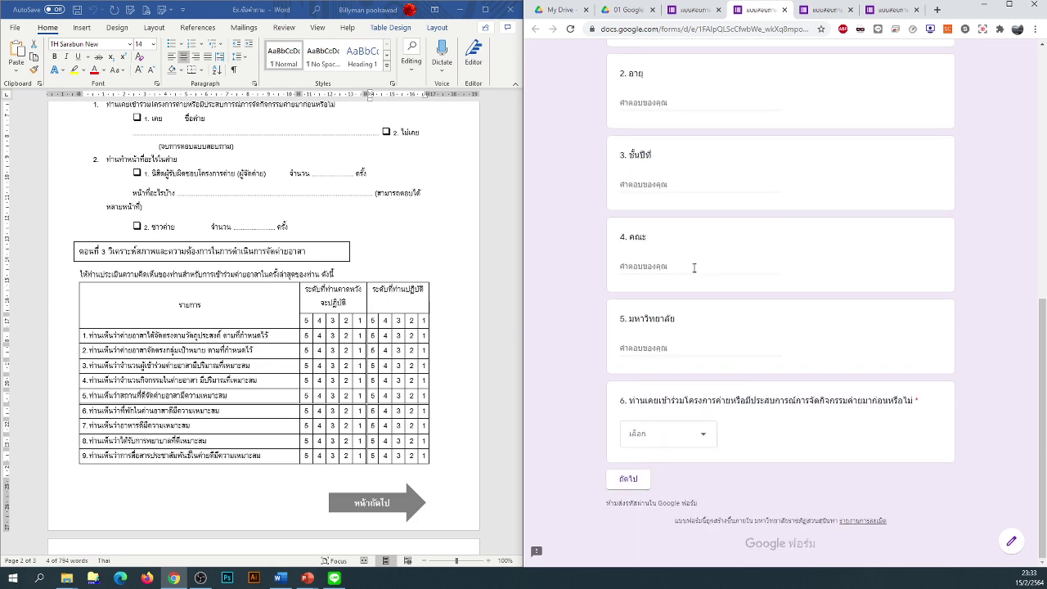
pyautogui.click(645, 486)
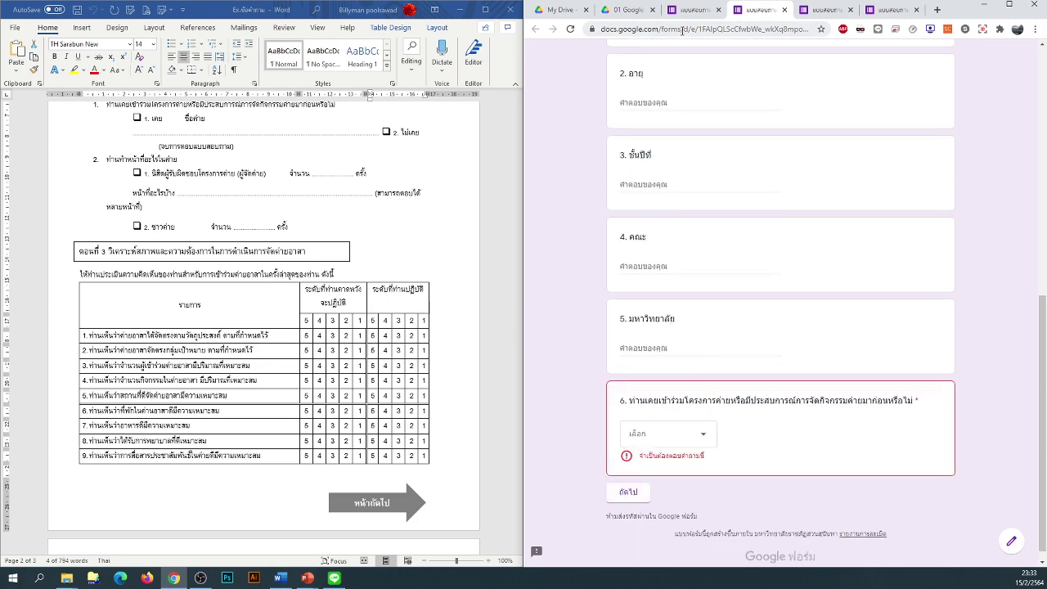
# Step: In the form editor, turn off the required setting for section 1's question 6 about previous camp participation
pyautogui.click(695, 10)
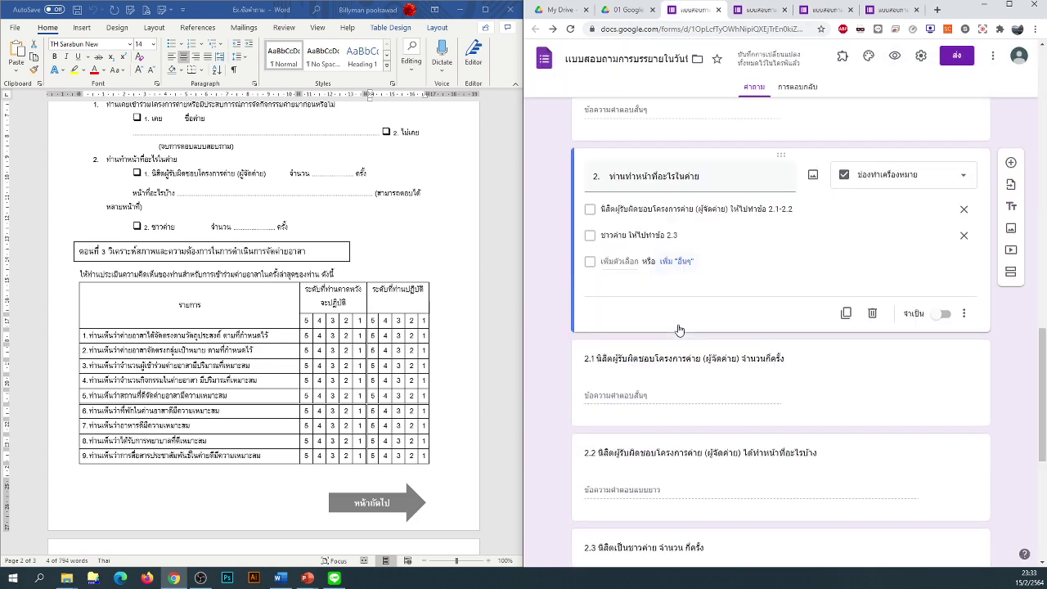
pyautogui.scroll(10, 678, 330)
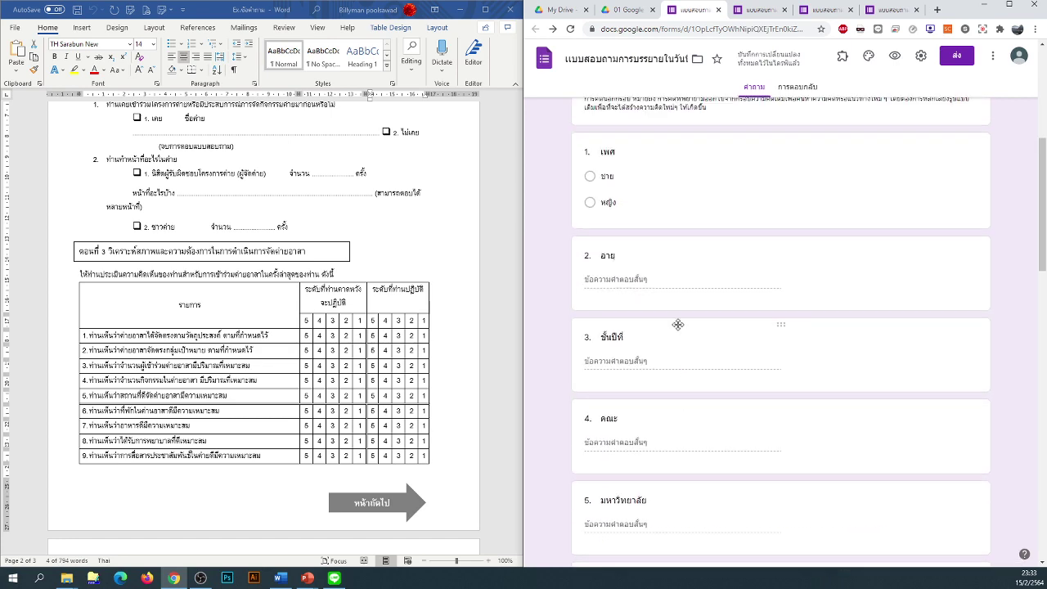
pyautogui.scroll(-4, 678, 324)
pyautogui.click(678, 325)
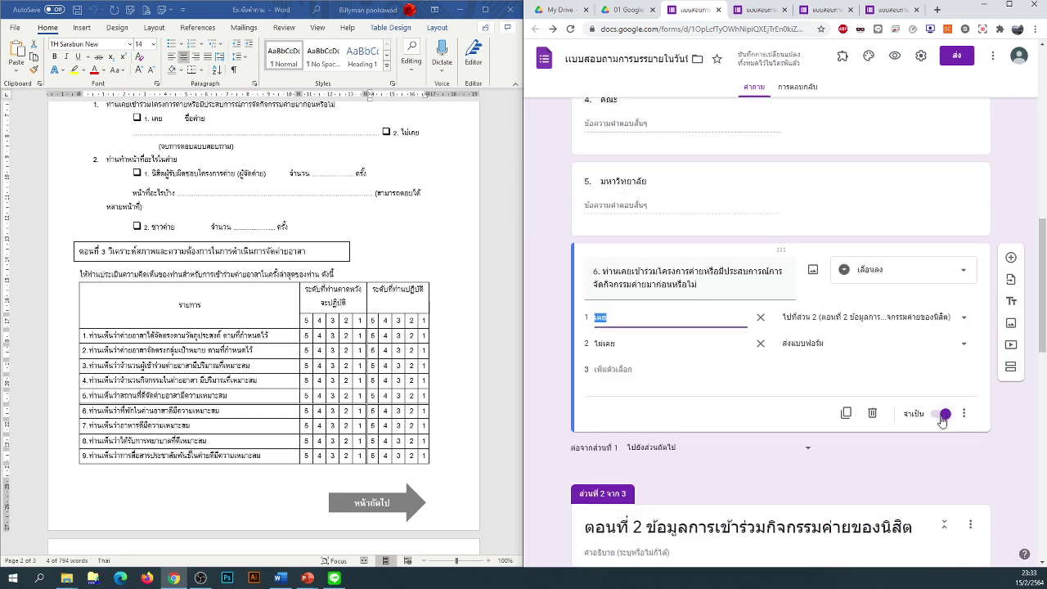
# Step: Preview the form and advance unanswered through sections 1 and 2 to inspect the rating grid in section 3
pyautogui.click(894, 56)
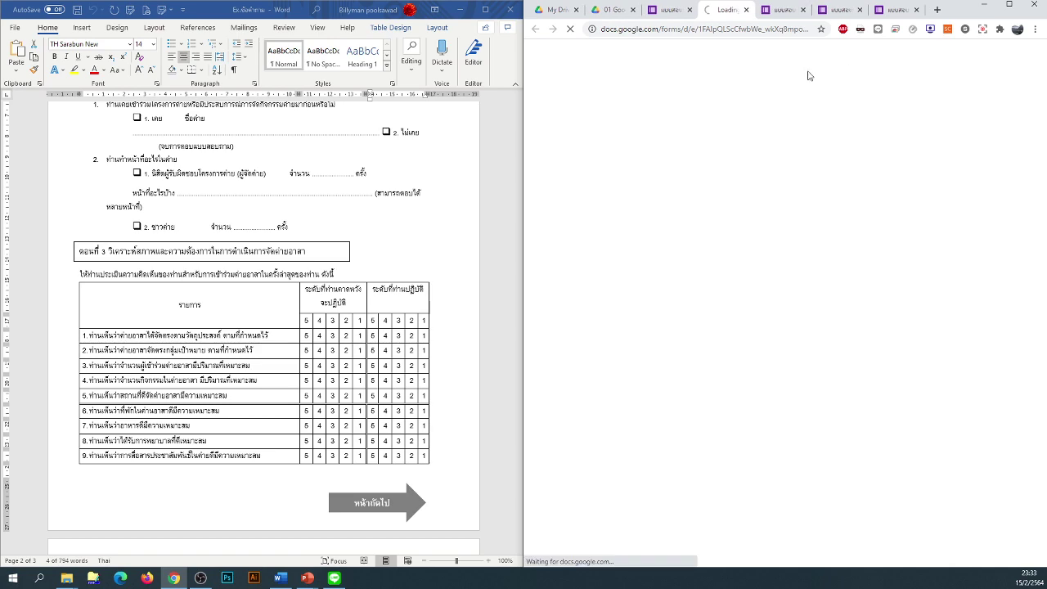
pyautogui.scroll(-10, 632, 484)
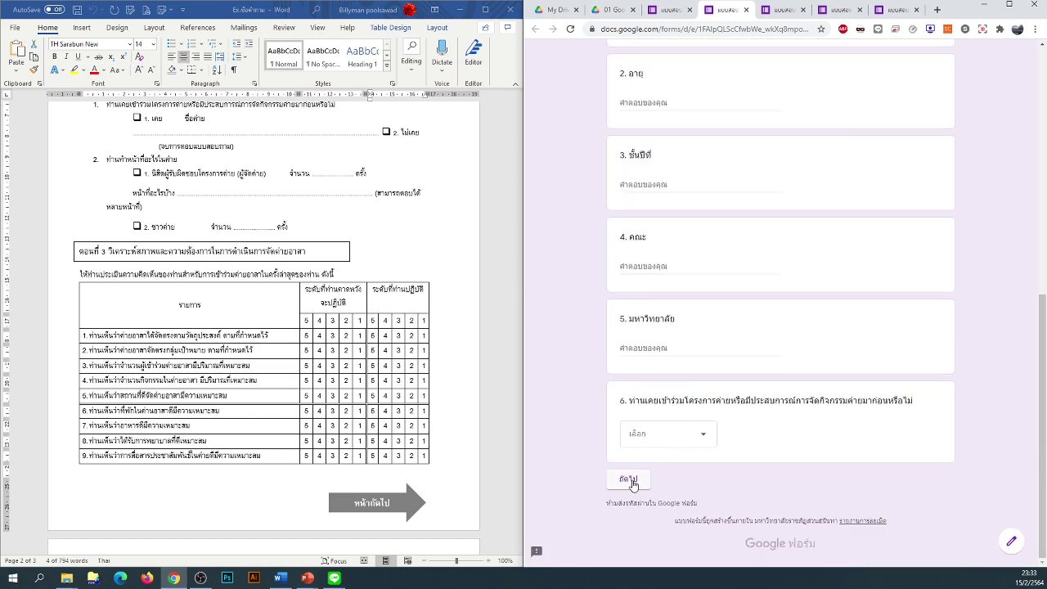
pyautogui.click(632, 481)
pyautogui.scroll(-3, 596, 271)
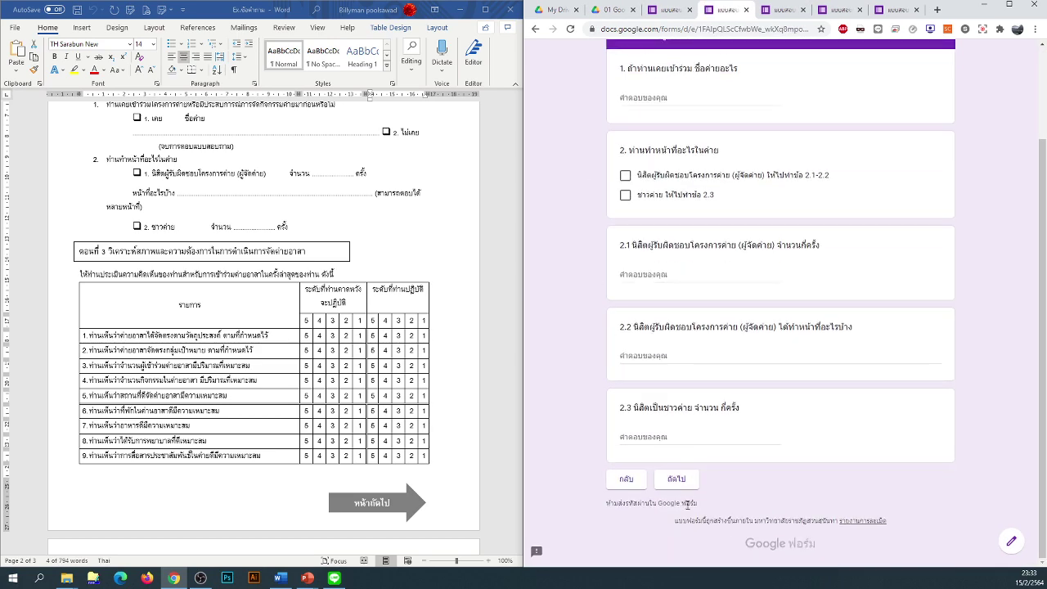
pyautogui.click(676, 480)
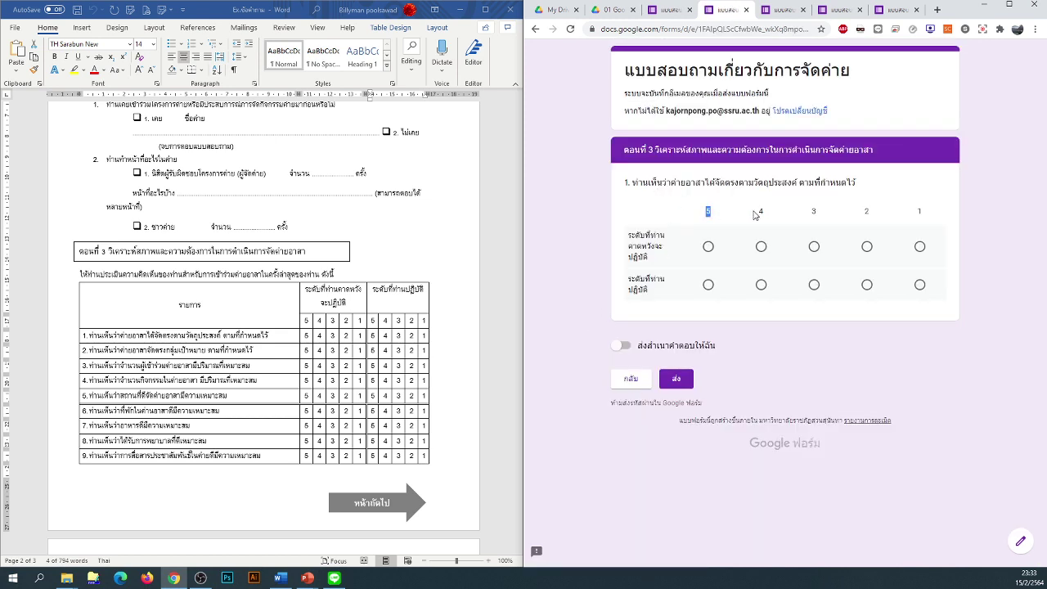
# Step: Compare the preview's rating grid columns 5 to 1 with the part 3 rating table in the Word document
pyautogui.moveTo(753, 214); pyautogui.dragTo(799, 222)
pyautogui.click(809, 214)
pyautogui.moveTo(928, 214); pyautogui.dragTo(915, 214)
pyautogui.scroll(2, 266, 326)
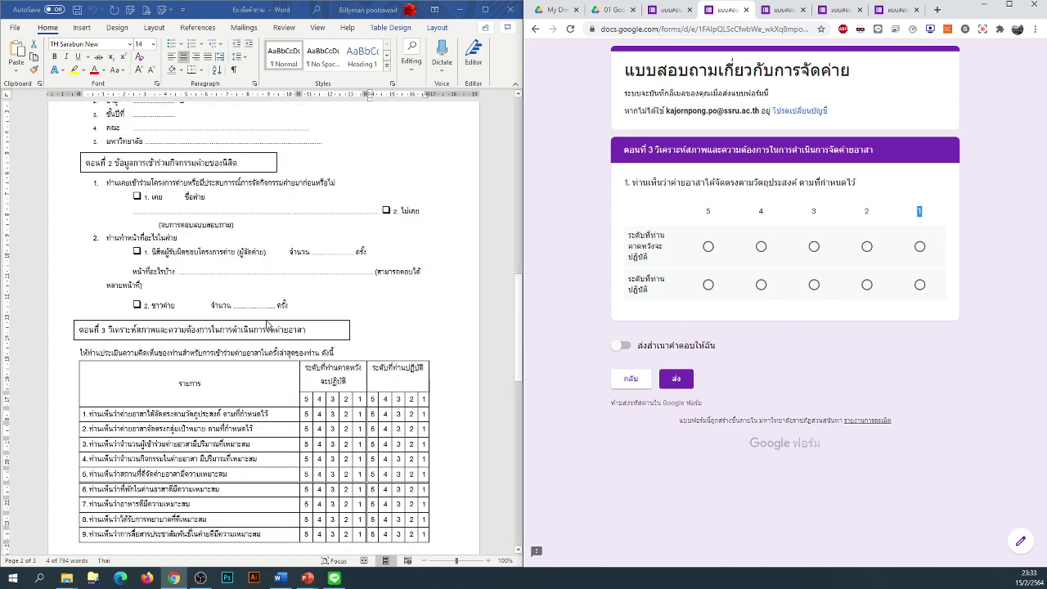
pyautogui.scroll(-5, 268, 325)
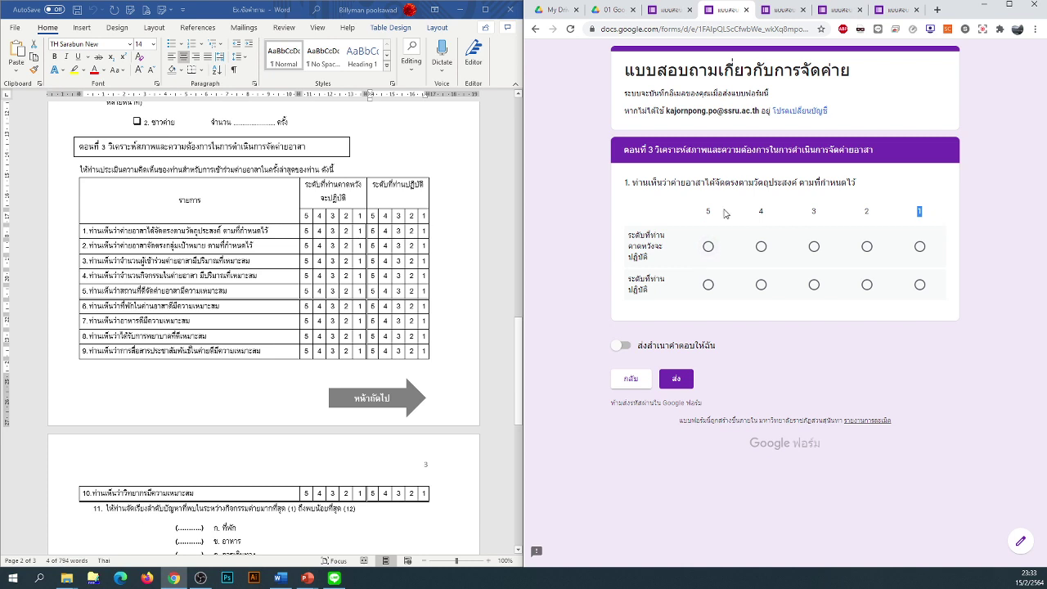
pyautogui.click(725, 213)
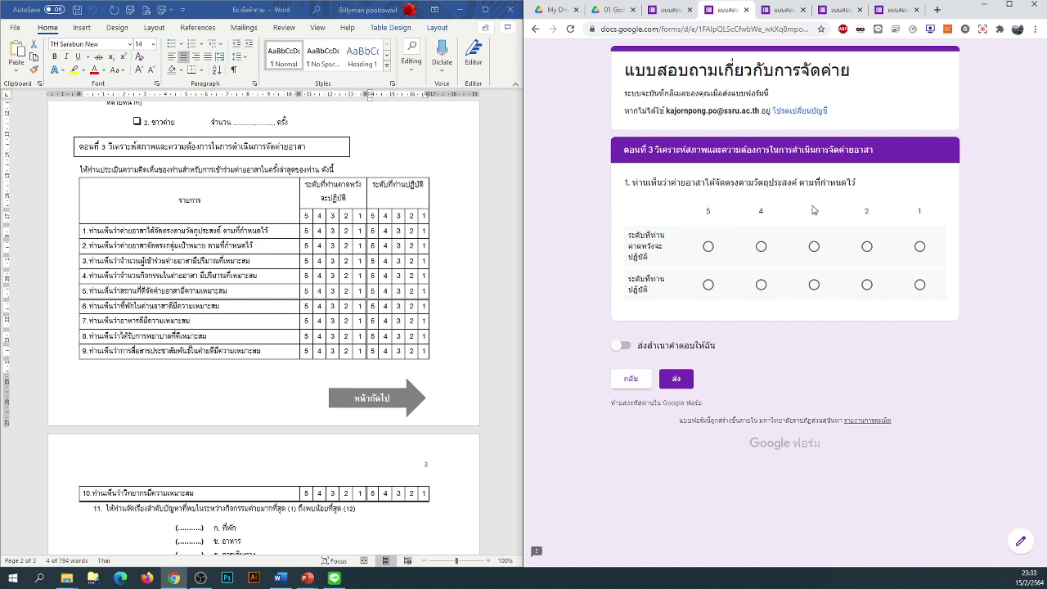
# Step: Return to the form editor and locate section 3's question 1 rating grid below the section 2 questions
pyautogui.click(681, 18)
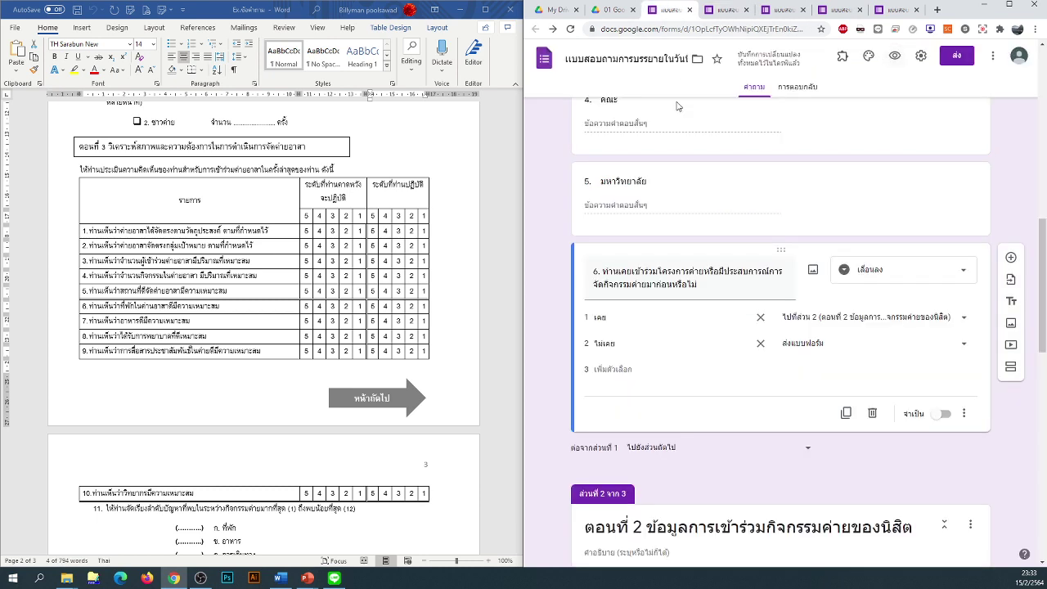
pyautogui.scroll(-3, 745, 331)
pyautogui.scroll(-10, 745, 332)
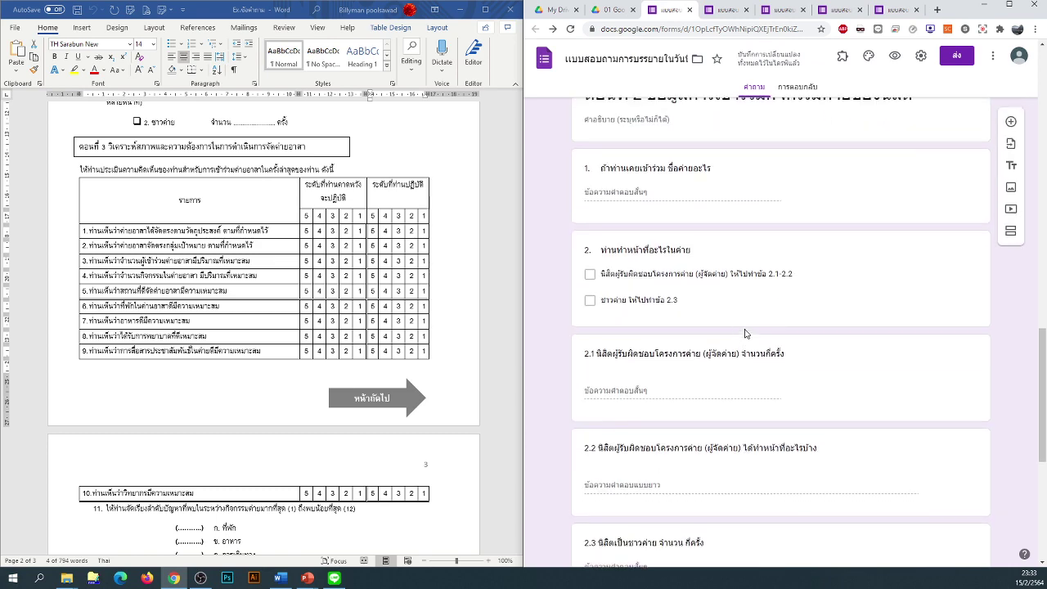
pyautogui.scroll(9, 745, 333)
pyautogui.scroll(-5, 745, 336)
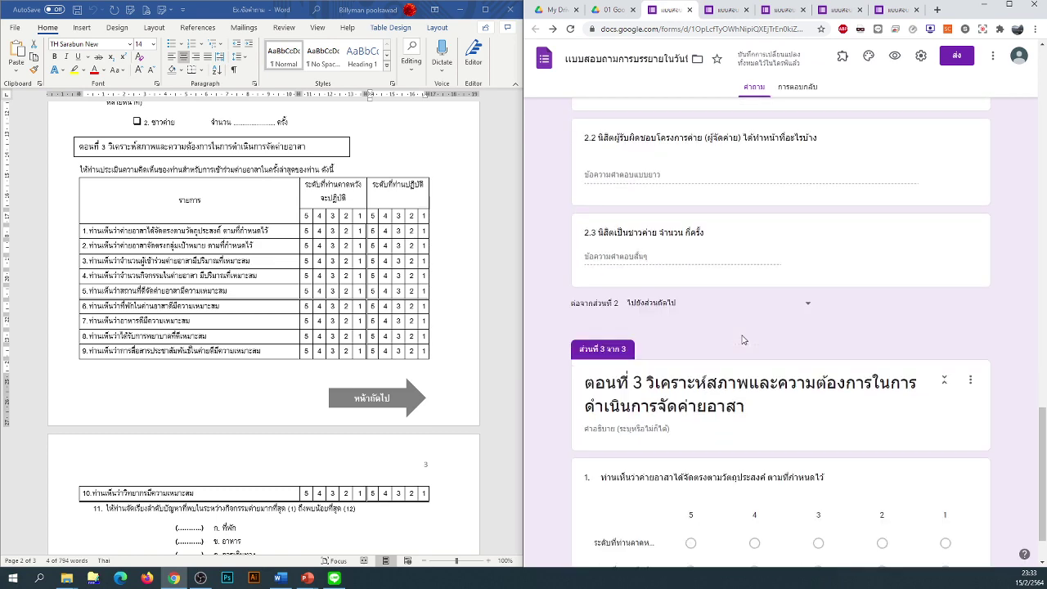
# Step: Extend question 1's grid column labels to "5 มากที่สุด", "4 มาก", "3 ปานกลาง", "2 น้อย" and "1 น้อยที่สุด"
pyautogui.click(693, 452)
pyautogui.click(836, 406)
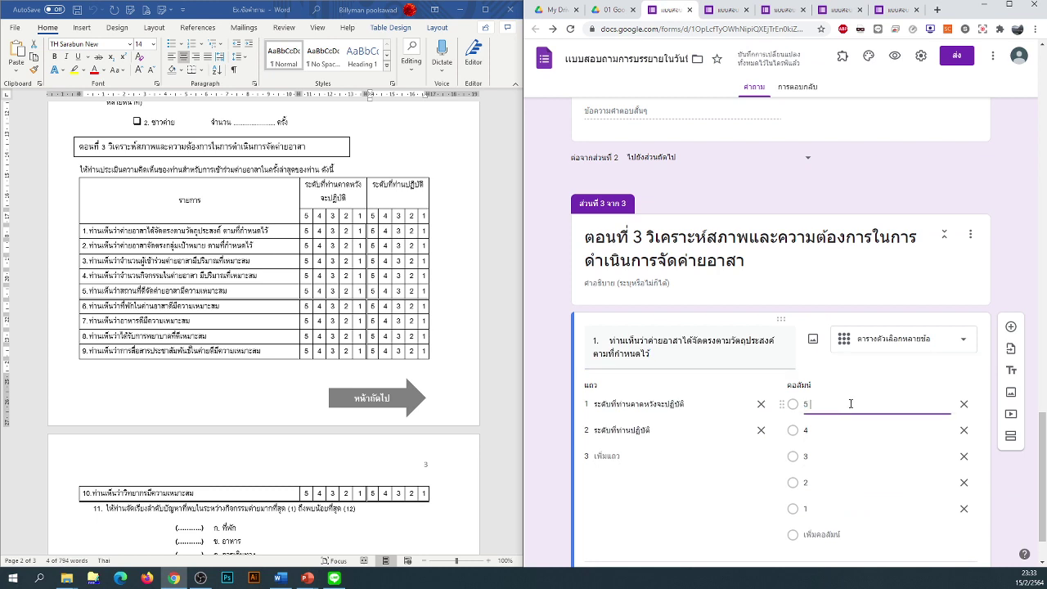
pyautogui.write('มากที่สุด')
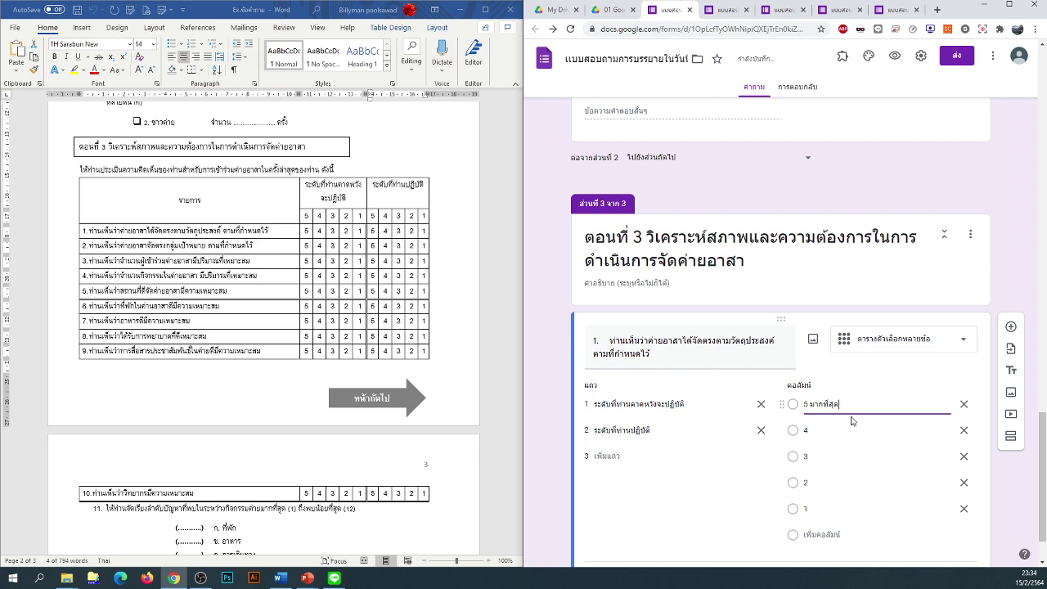
pyautogui.click(840, 431)
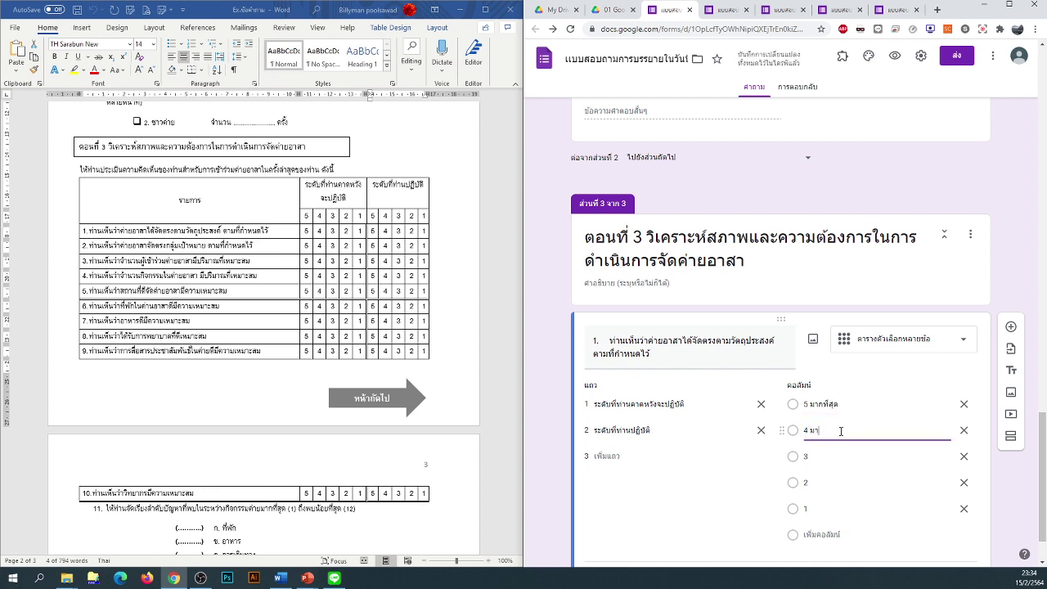
pyautogui.write('มาก')
pyautogui.click(835, 457)
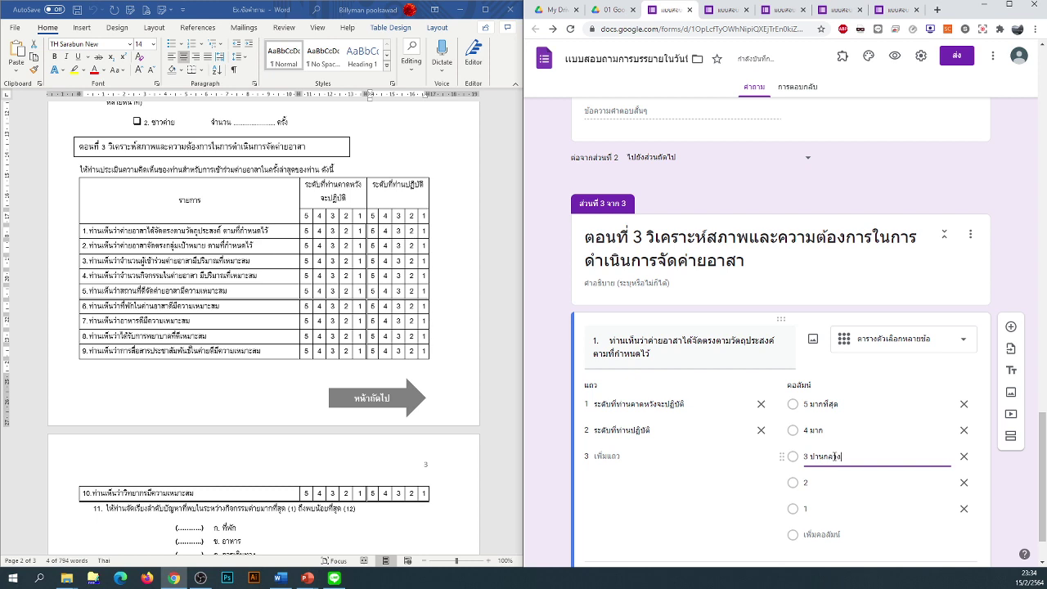
pyautogui.click(836, 483)
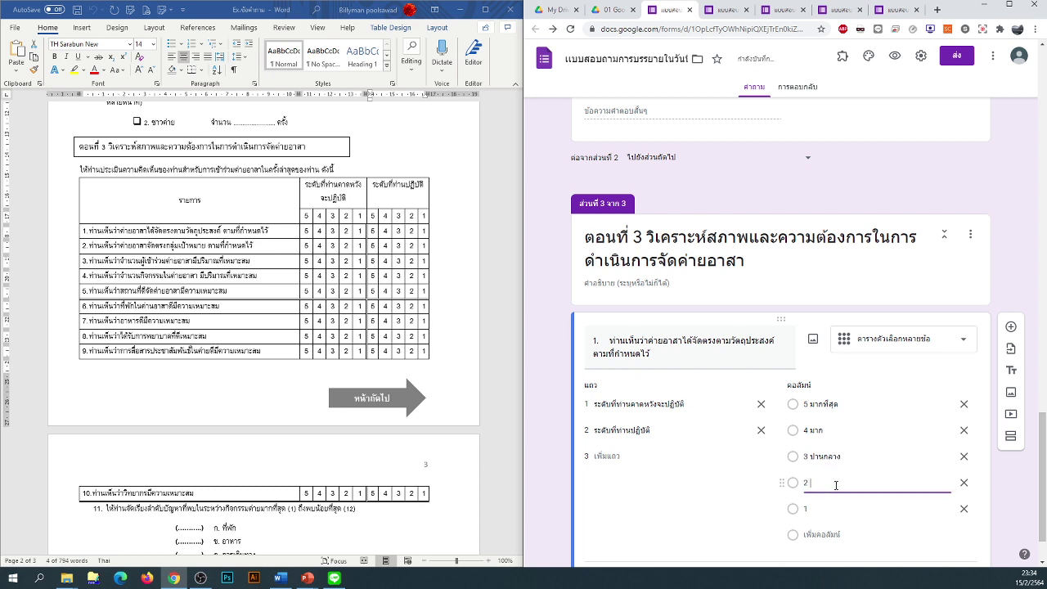
pyautogui.write('น้อย')
pyautogui.click(838, 510)
pyautogui.write('น้อ')
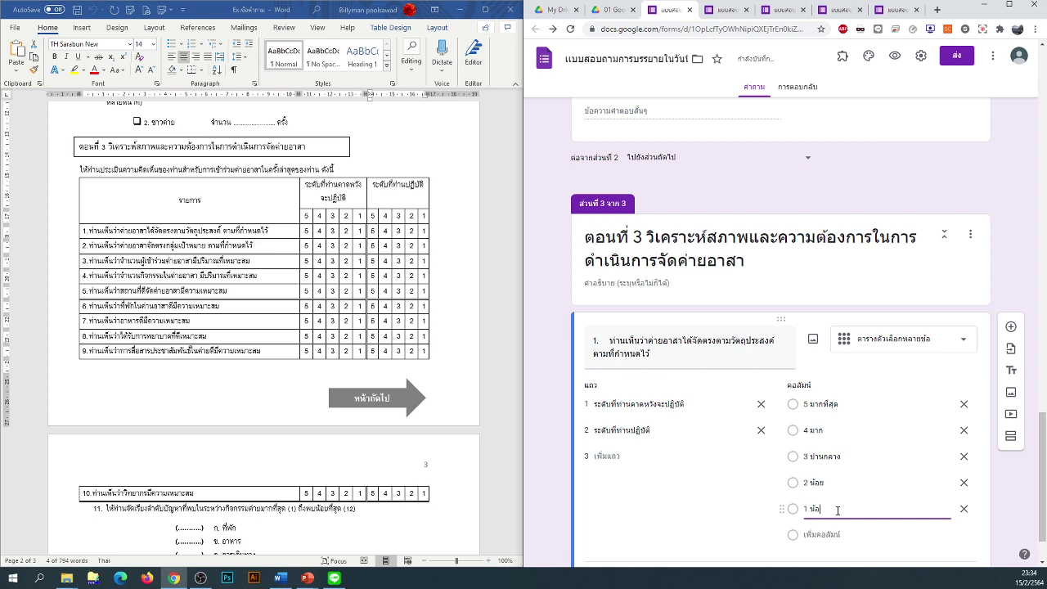
pyautogui.write('ยที่สุด')
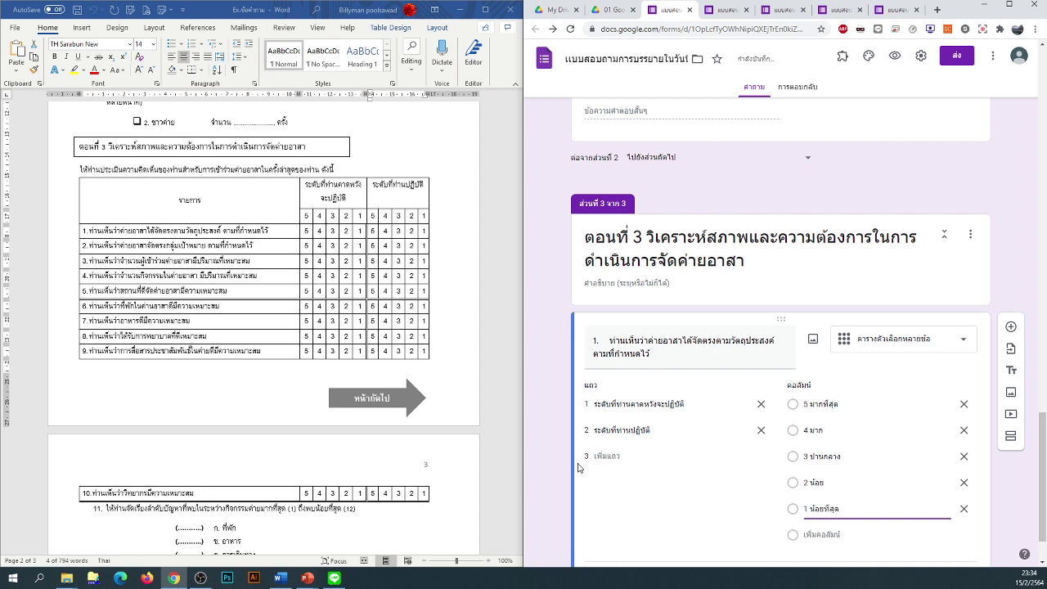
pyautogui.click(555, 469)
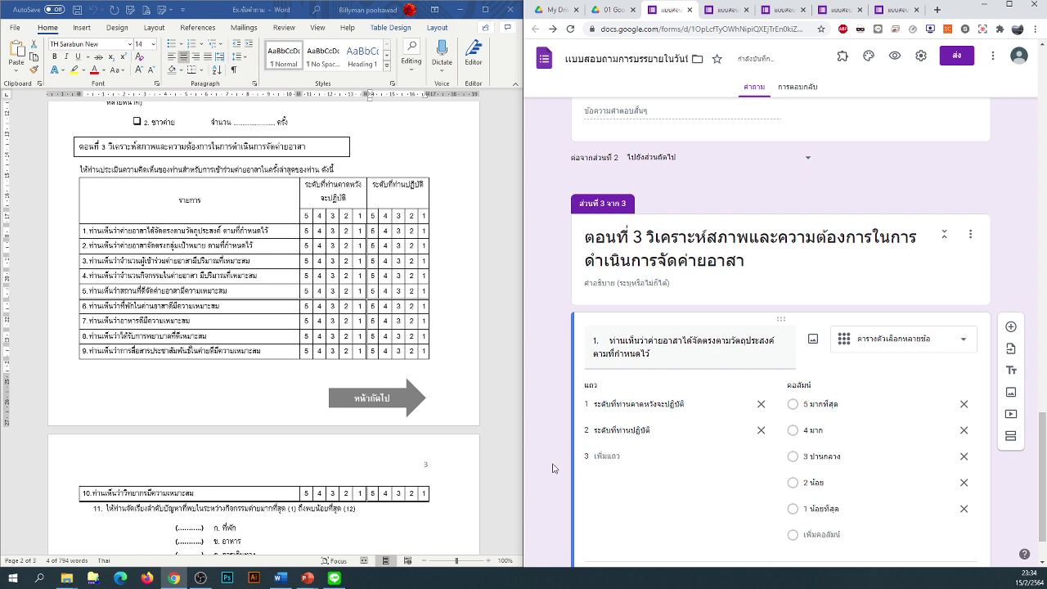
# Step: Preview the form and advance through its pages to section 3 (ตอนที่ 3)
pyautogui.click(895, 59)
pyautogui.scroll(-10, 711, 272)
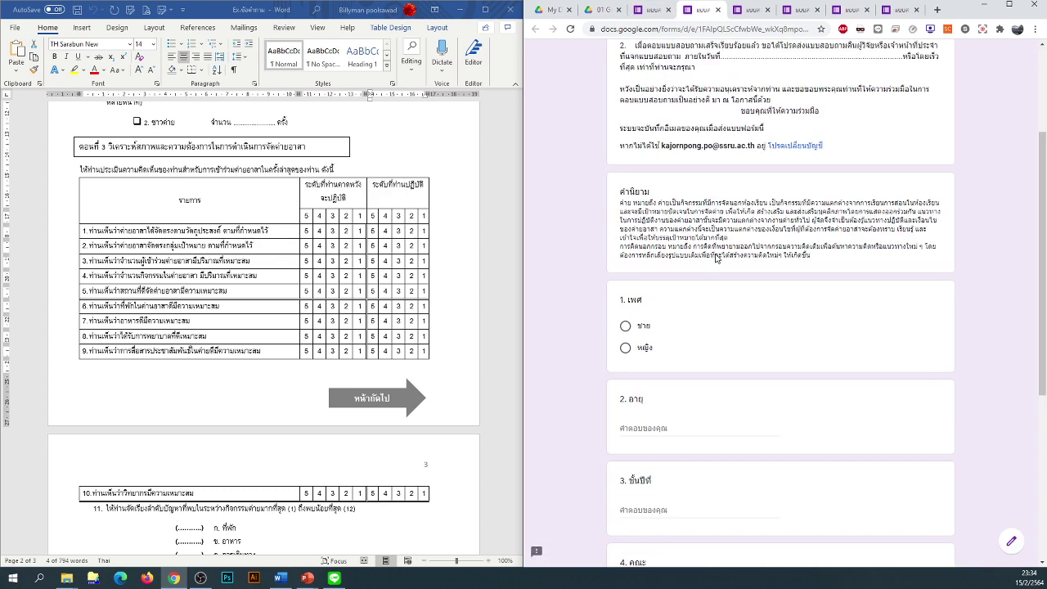
pyautogui.click(627, 478)
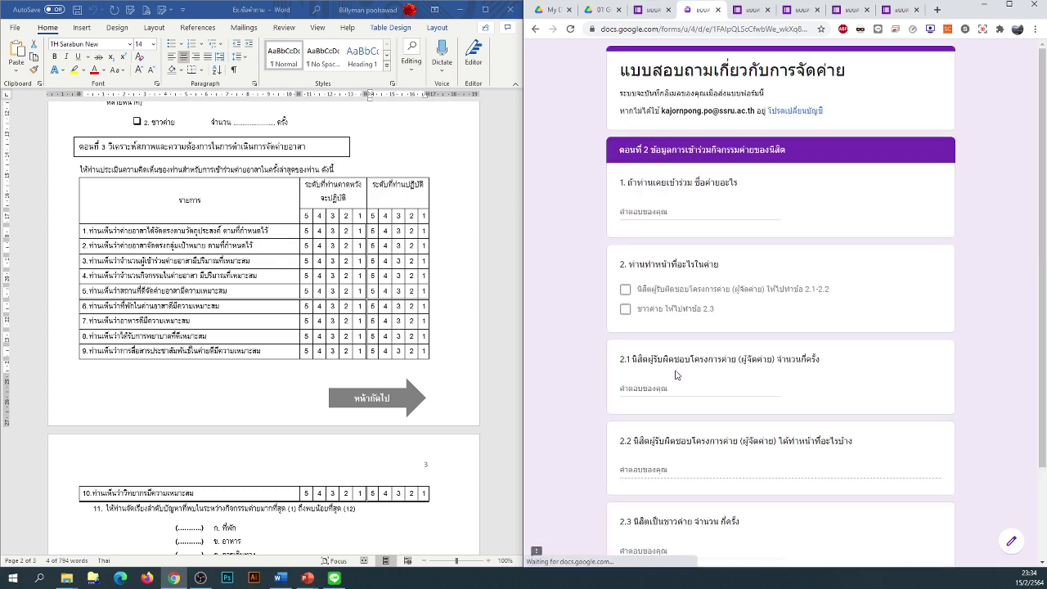
pyautogui.scroll(-5, 673, 376)
pyautogui.click(675, 480)
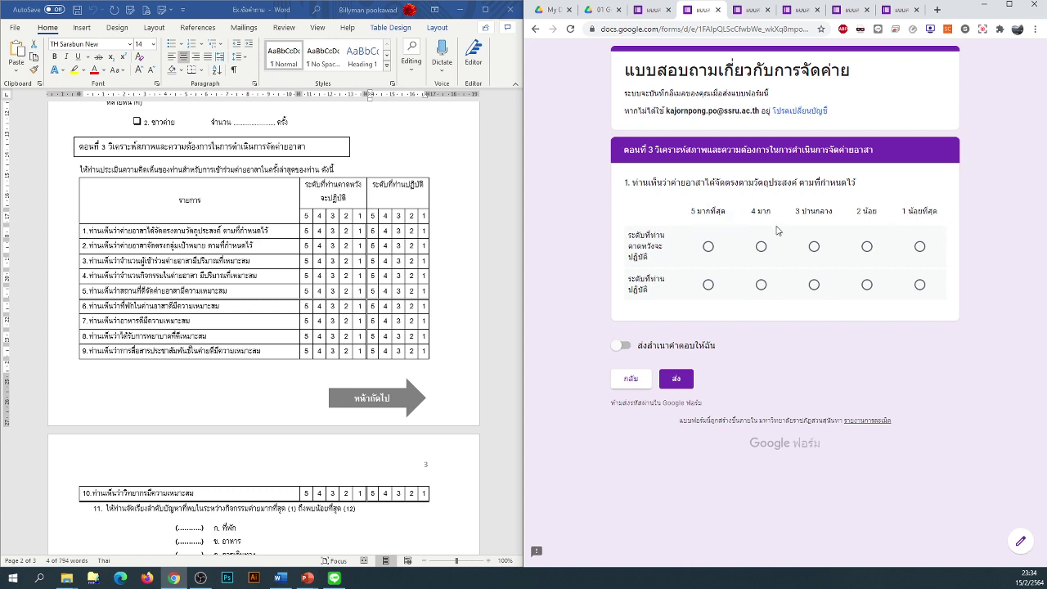
# Step: Test the question 1 grid in the preview by choosing different ratings in both rows, finishing with น้อยที่สุด for each
pyautogui.click(709, 246)
pyautogui.click(760, 284)
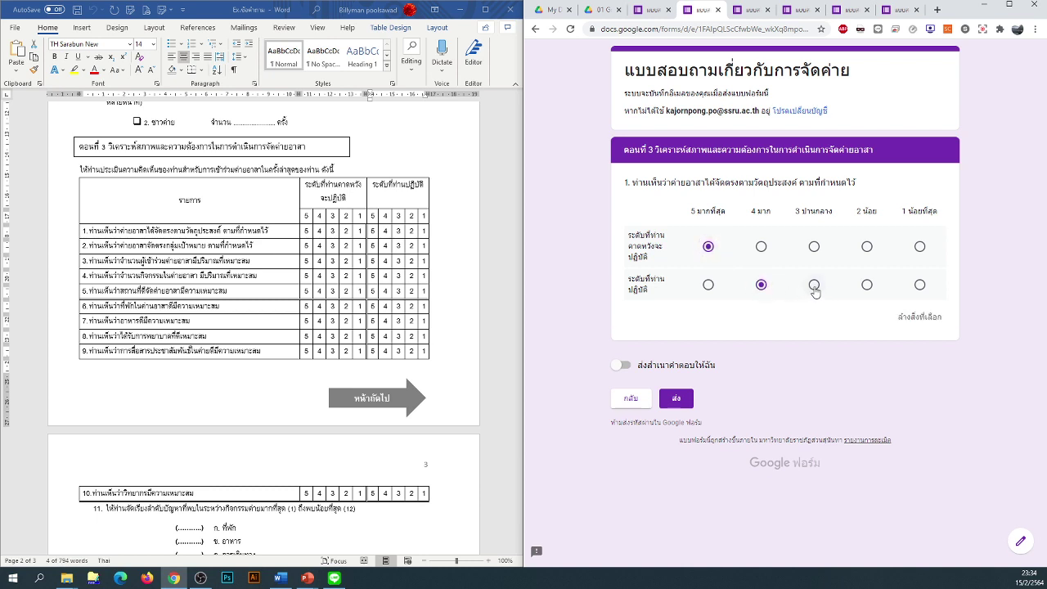
pyautogui.click(814, 285)
pyautogui.click(867, 246)
pyautogui.click(920, 247)
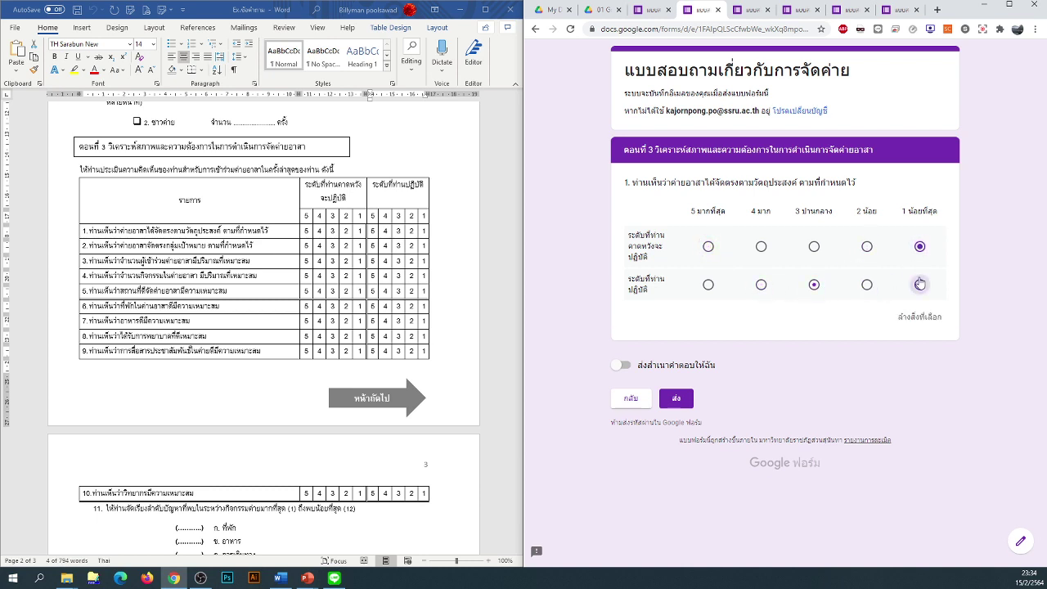
pyautogui.click(919, 284)
# Step: Return to the form editor and remove the leading numbers 5 and 4 from question 1's มากที่สุด and มาก column labels
pyautogui.click(664, 13)
pyautogui.click(812, 407)
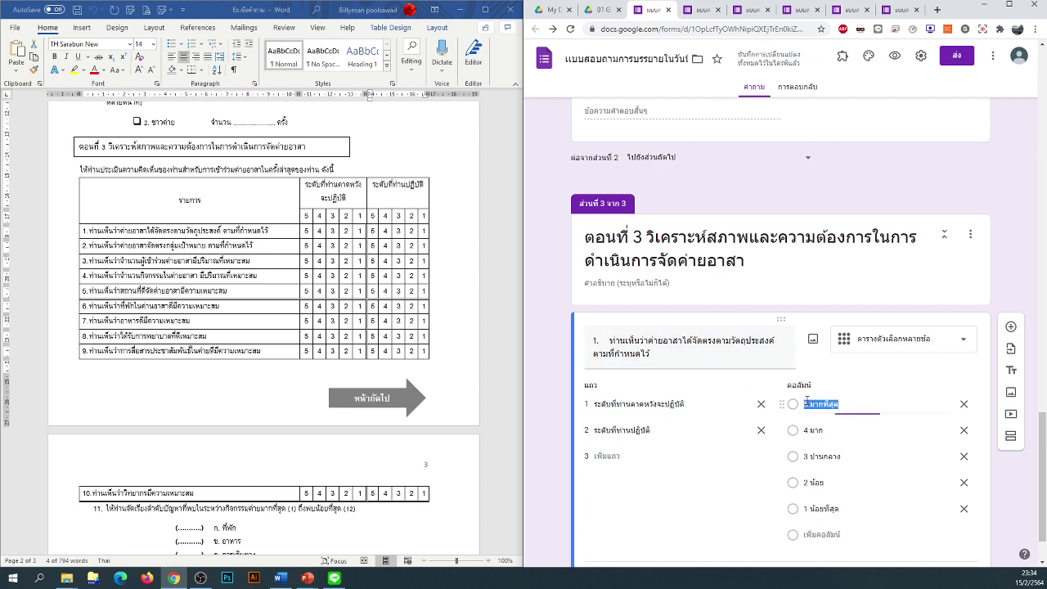
pyautogui.click(820, 404)
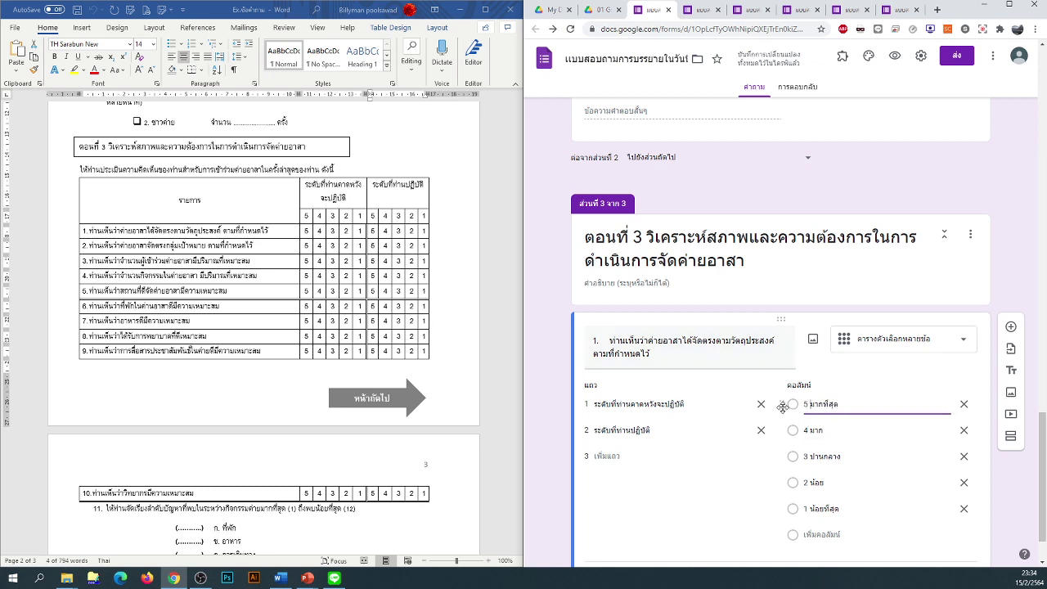
pyautogui.press('BackSpace')
pyautogui.press('BackSpace')
pyautogui.click(808, 433)
pyautogui.click(808, 433)
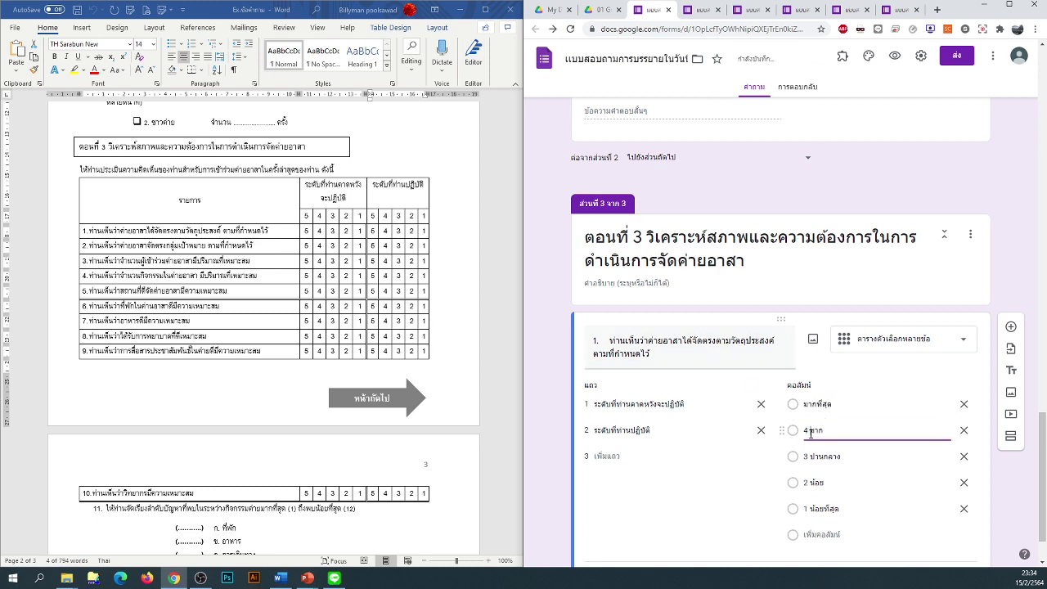
pyautogui.press('BackSpace')
pyautogui.press('BackSpace')
# Step: Remove the leading numbers 3, 2 and 1 from question 1's ปานกลาง, น้อย and น้อยที่สุด column labels
pyautogui.click(810, 458)
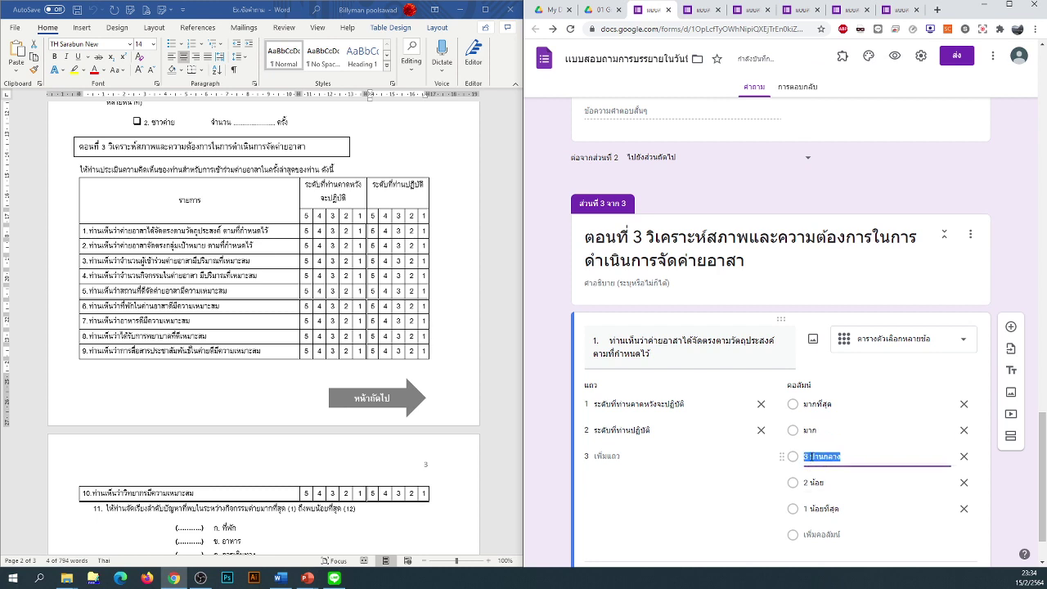
pyautogui.click(809, 458)
pyautogui.press('BackSpace')
pyautogui.press('BackSpace')
pyautogui.click(811, 482)
pyautogui.click(812, 483)
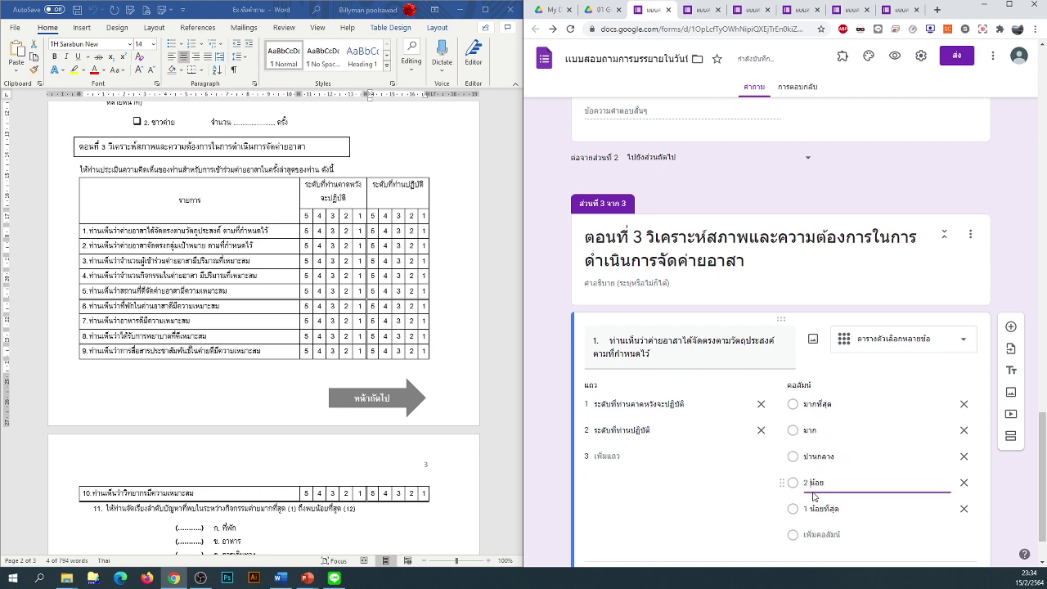
pyautogui.press('BackSpace')
pyautogui.press('BackSpace')
pyautogui.click(812, 512)
pyautogui.click(812, 512)
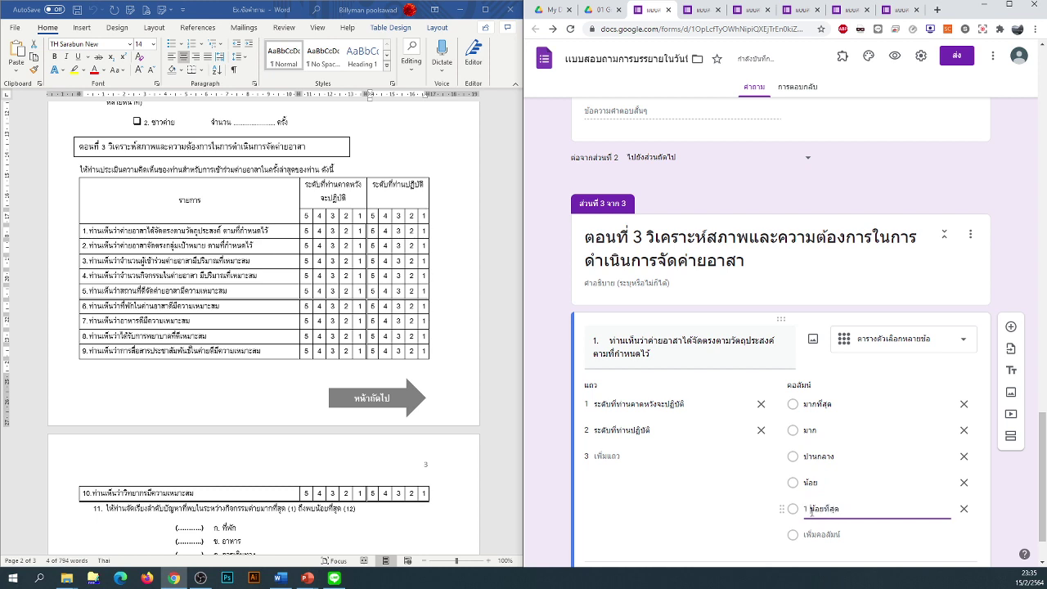
pyautogui.press('BackSpace')
pyautogui.press('BackSpace')
# Step: Duplicate question 1 and retitle the copy "2. ท่านเห็นว่าค่ายอาสาจัดตรงกลุ่มเป้าหมาย ตามที่กำหนดไว้" using item 2 from the Word document
pyautogui.scroll(-1, 731, 477)
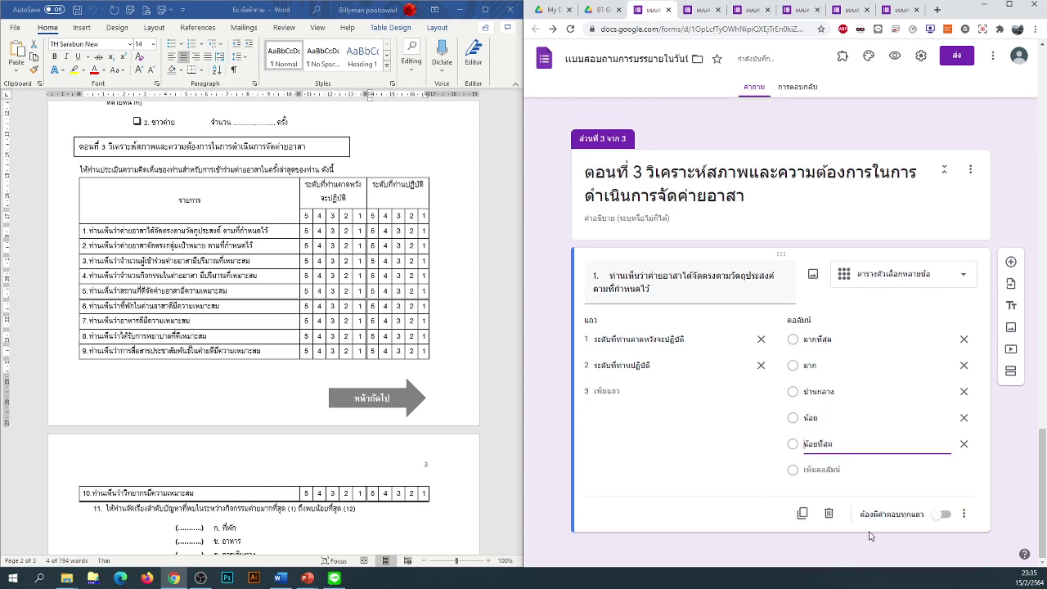
pyautogui.click(802, 515)
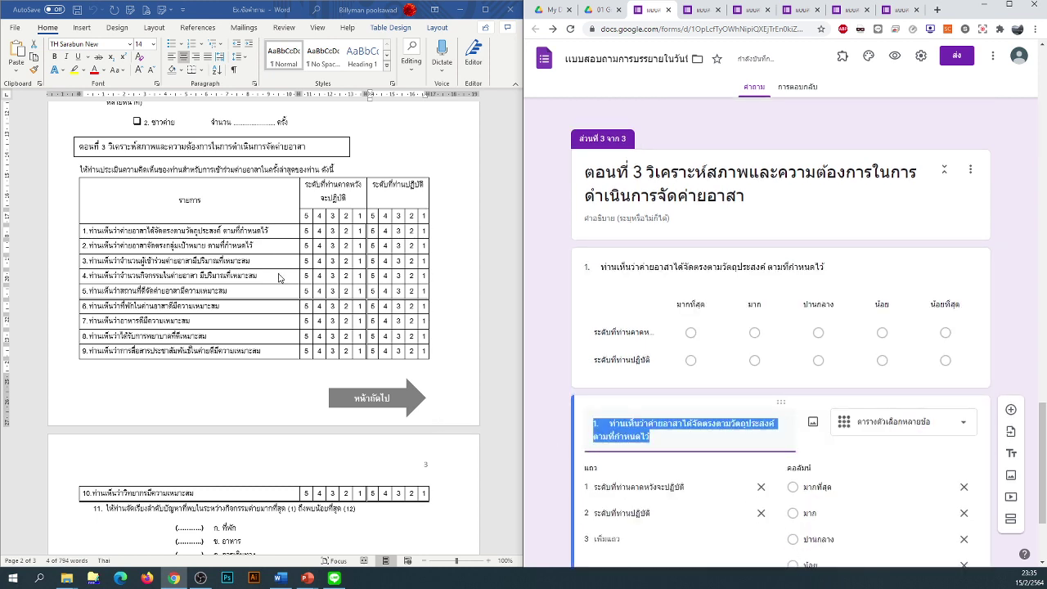
pyautogui.moveTo(175, 251); pyautogui.dragTo(88, 245)
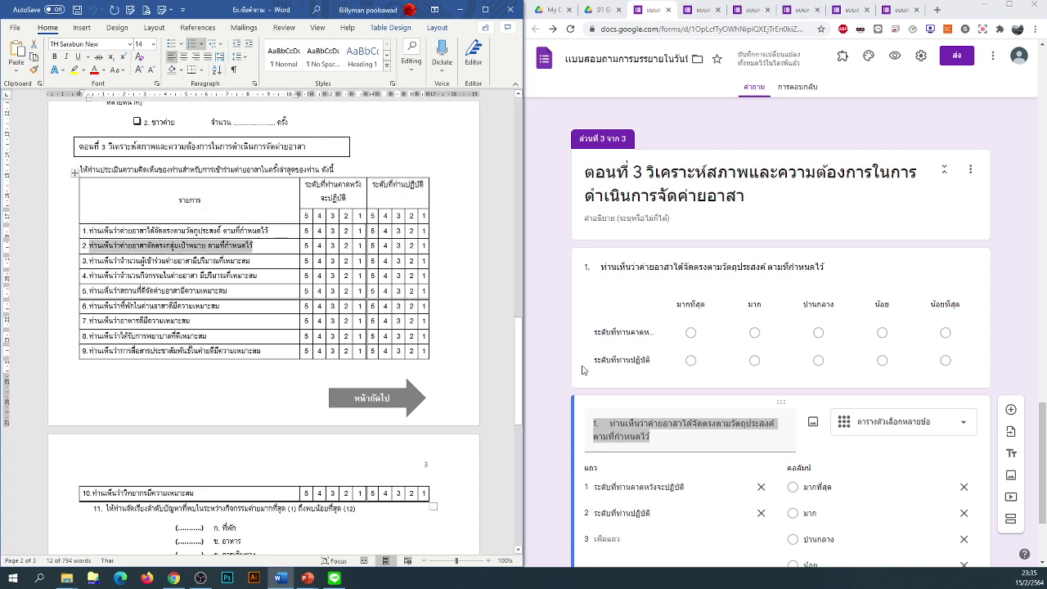
pyautogui.click(649, 439)
pyautogui.moveTo(648, 439); pyautogui.dragTo(579, 417)
pyautogui.write('2. ท่านเห็นว่าค่ายอาสาจัดตรงกลุ่มเป้าหมาย ตามที่กำหนดไว้')
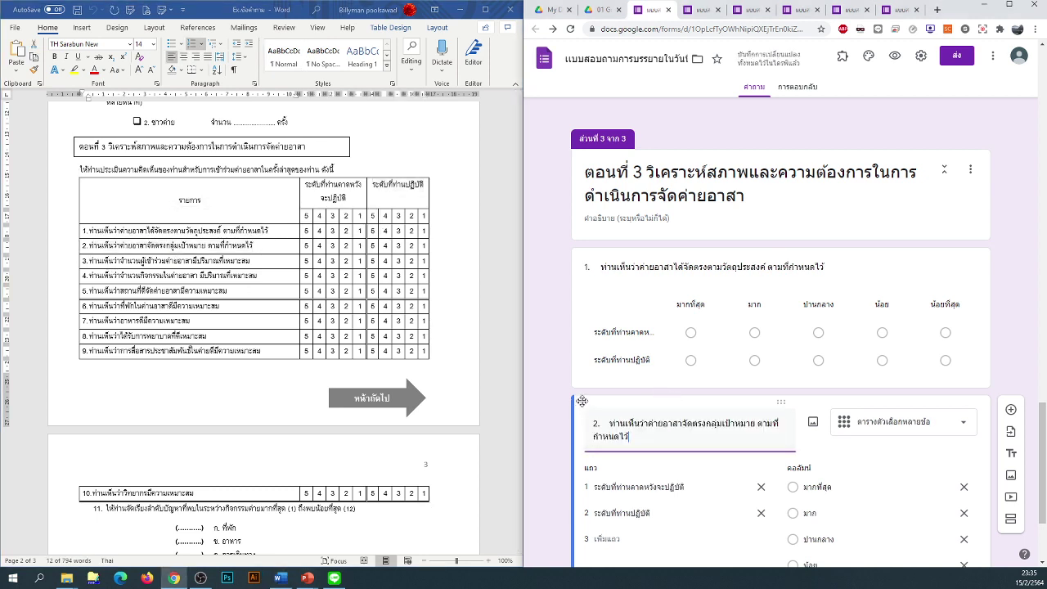
pyautogui.scroll(-1, 570, 397)
pyautogui.scroll(-2, 570, 397)
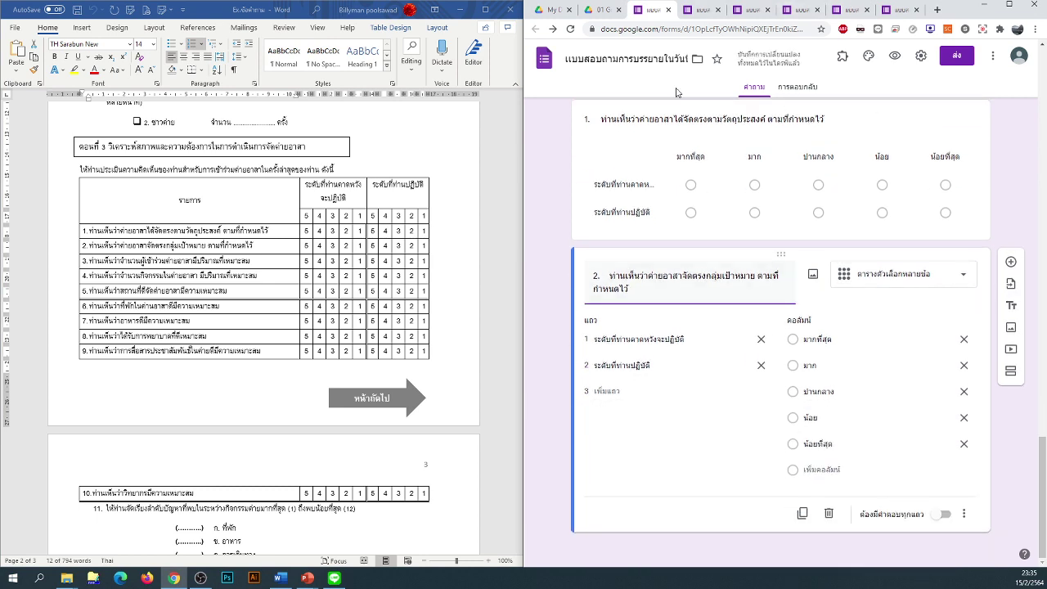
pyautogui.click(544, 414)
# Step: Review item 11's problem list in the Word document, and add a blank question after question 2, checking the available question types
pyautogui.scroll(-3, 360, 480)
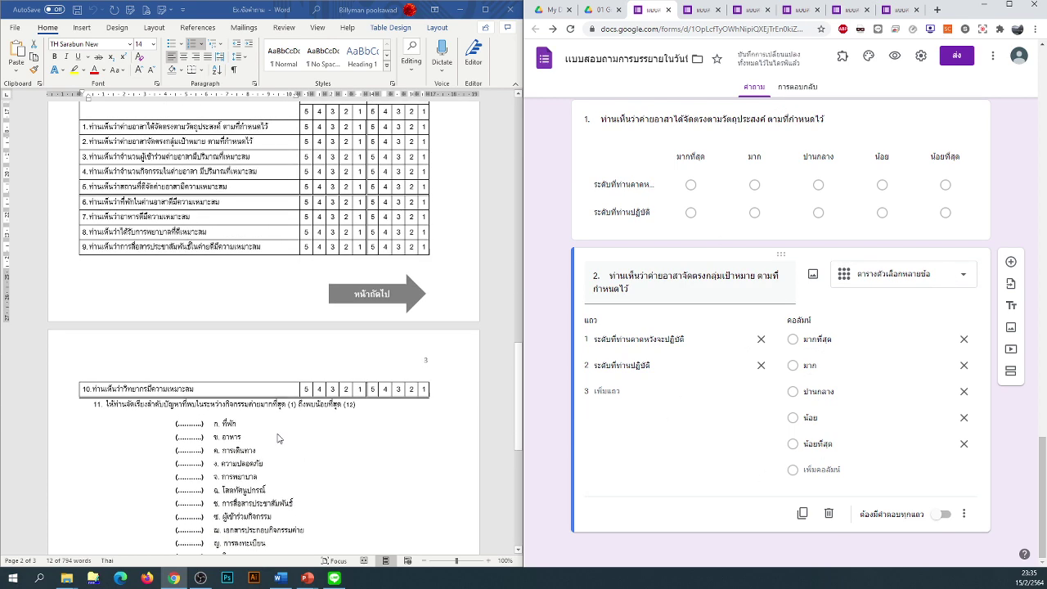
pyautogui.scroll(-3, 266, 436)
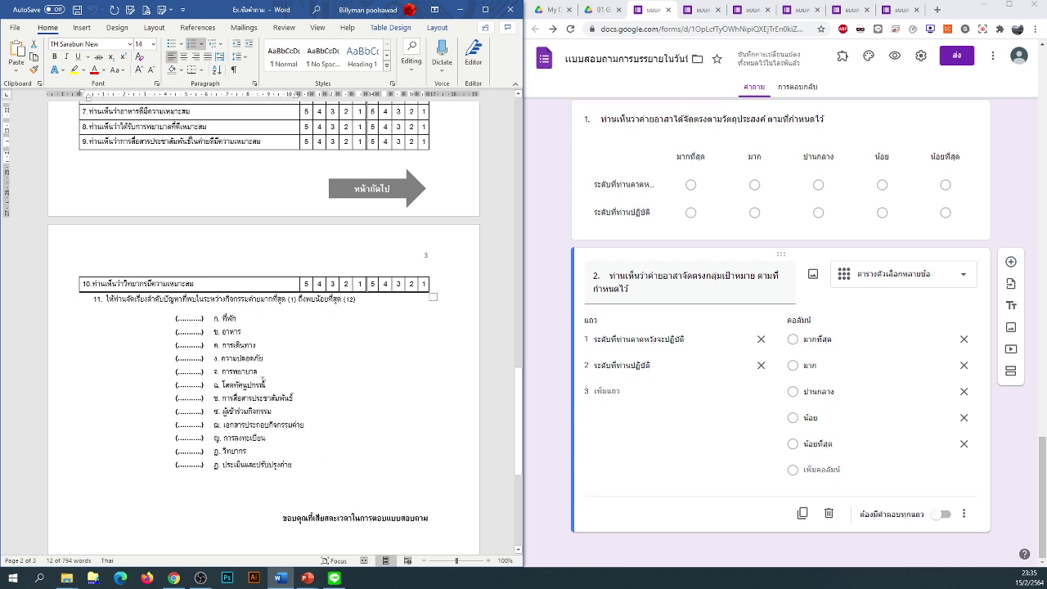
pyautogui.click(301, 462)
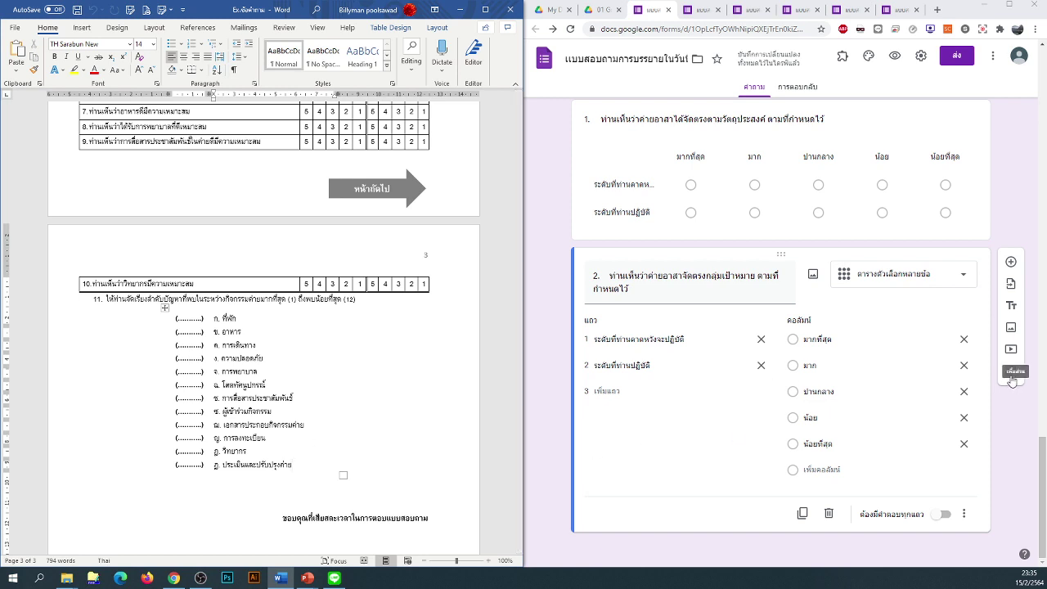
pyautogui.click(1011, 262)
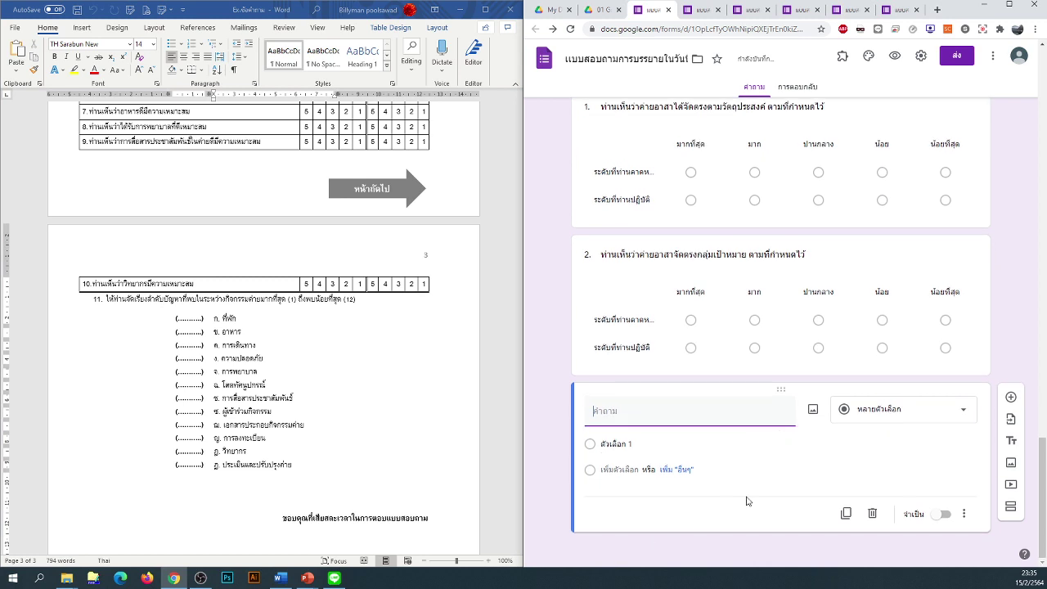
pyautogui.click(867, 419)
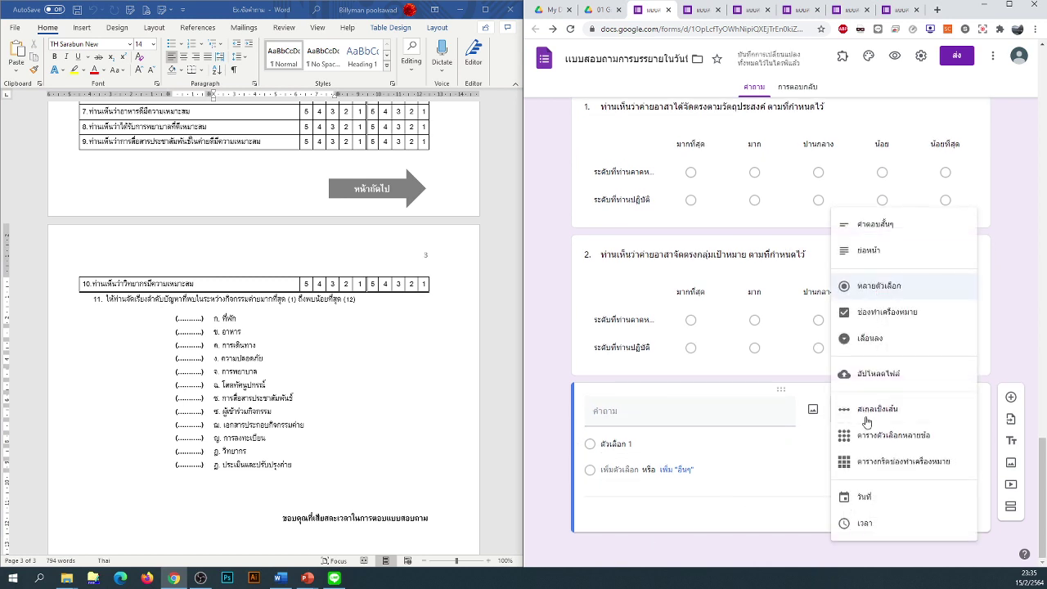
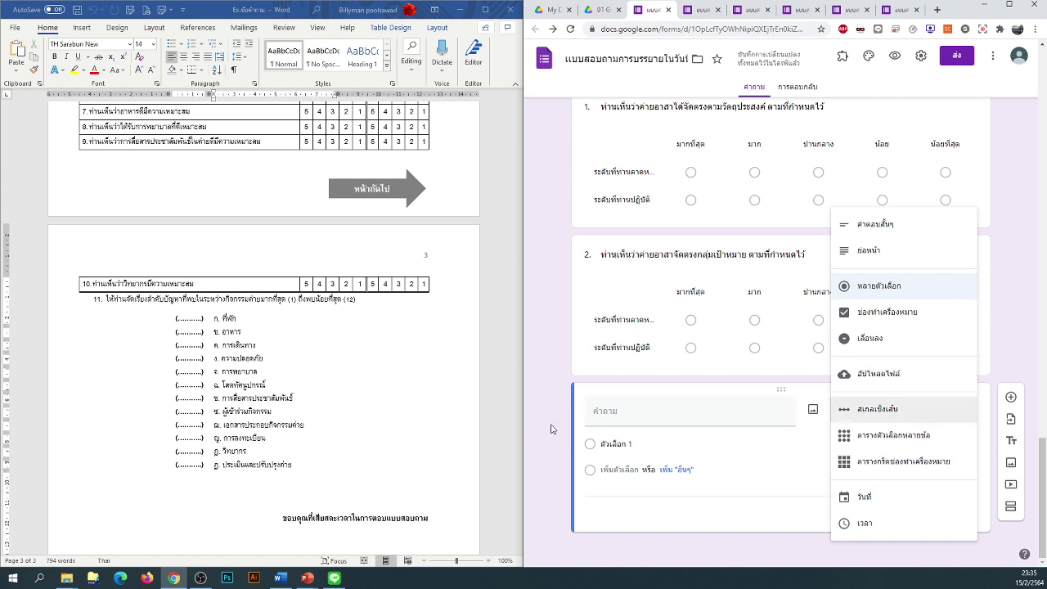
pyautogui.click(1028, 412)
# Step: Add a section after the blank question, and copy item 11's ranking instruction from the Word document
pyautogui.click(1011, 507)
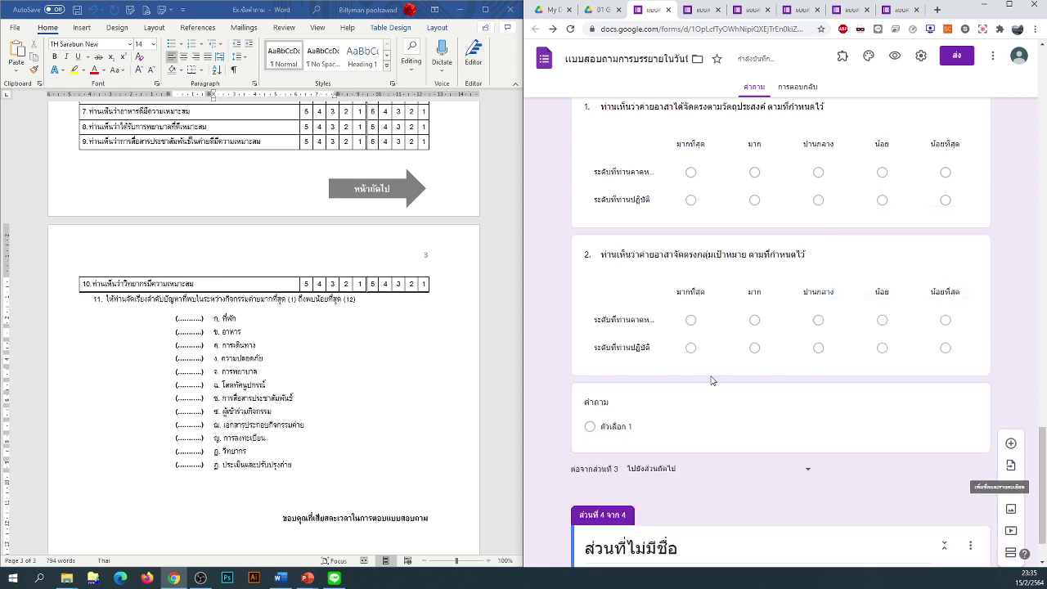
pyautogui.click(747, 481)
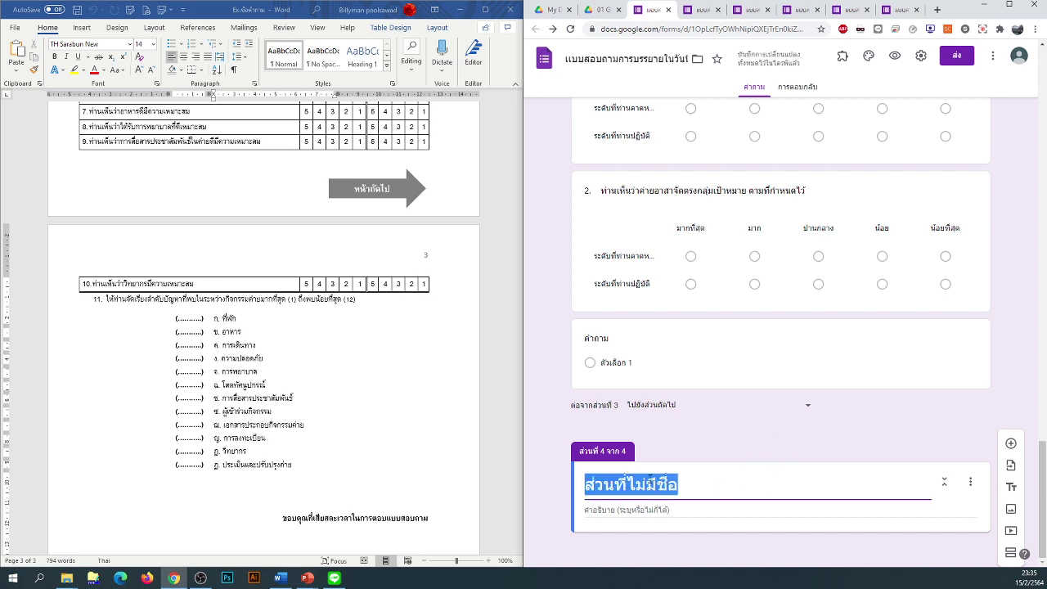
pyautogui.click(350, 300)
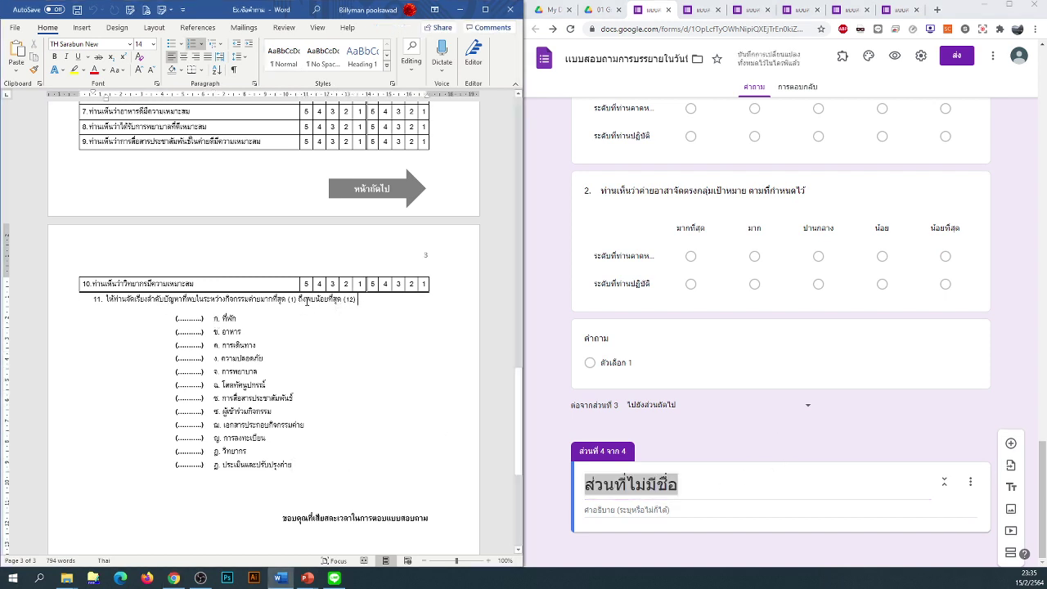
pyautogui.moveTo(358, 299); pyautogui.dragTo(107, 301)
pyautogui.rightClick(116, 301)
pyautogui.click(139, 320)
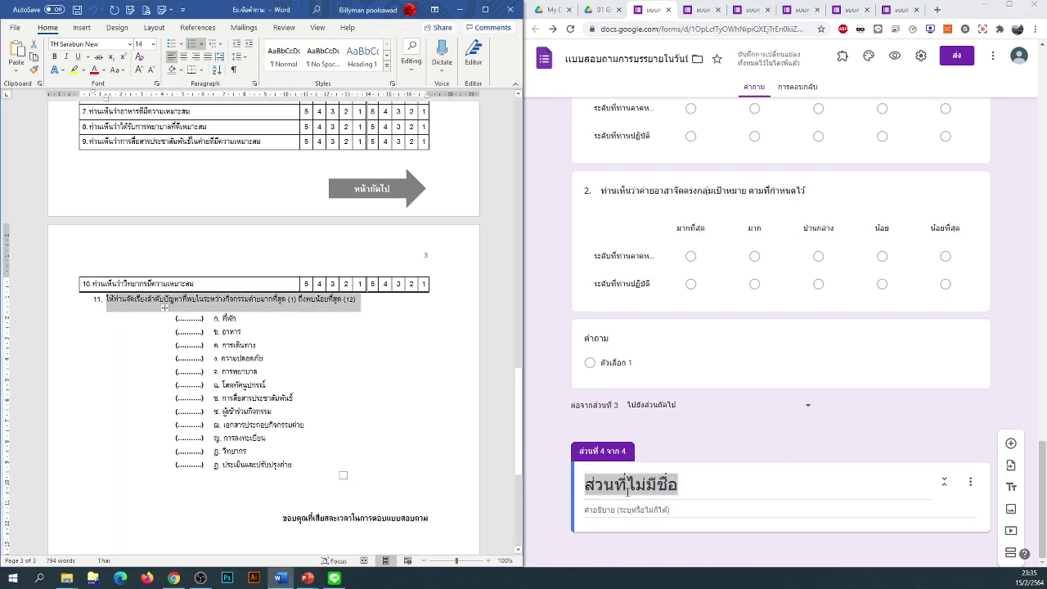
# Step: Title section 4 "11. ให้ท่านจัดเรียงลำดับปัญหาที่พบในระหว่างกิจกรรมค่ายมากที่สุด (1) ถึงพบน้อยที่สุด (12)", pasting the copied instruction as plain text
pyautogui.click(628, 491)
pyautogui.click(628, 490)
pyautogui.tripleClick(628, 489)
pyautogui.rightClick(616, 488)
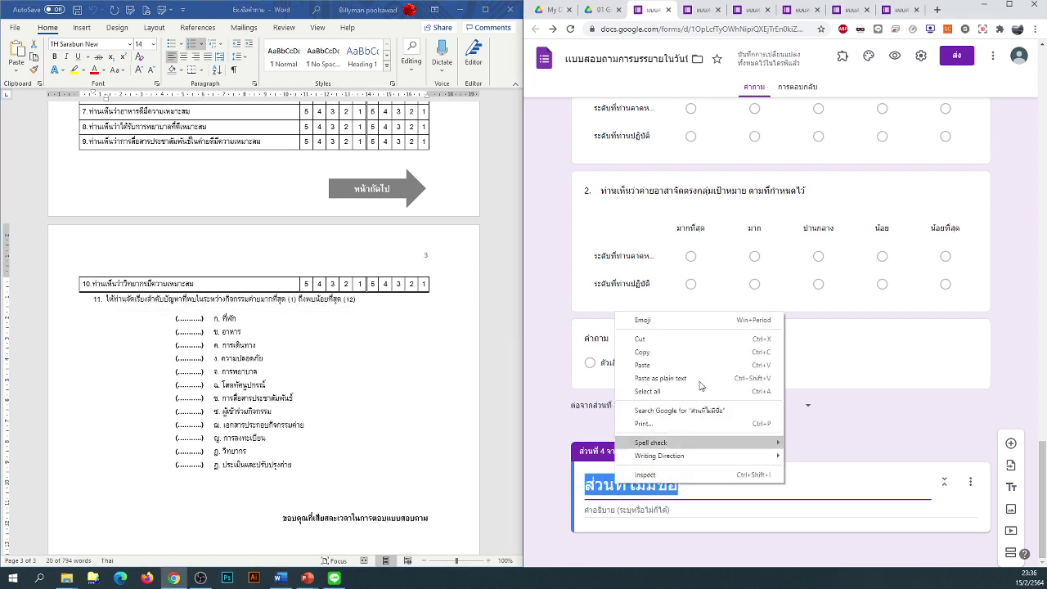
pyautogui.click(682, 381)
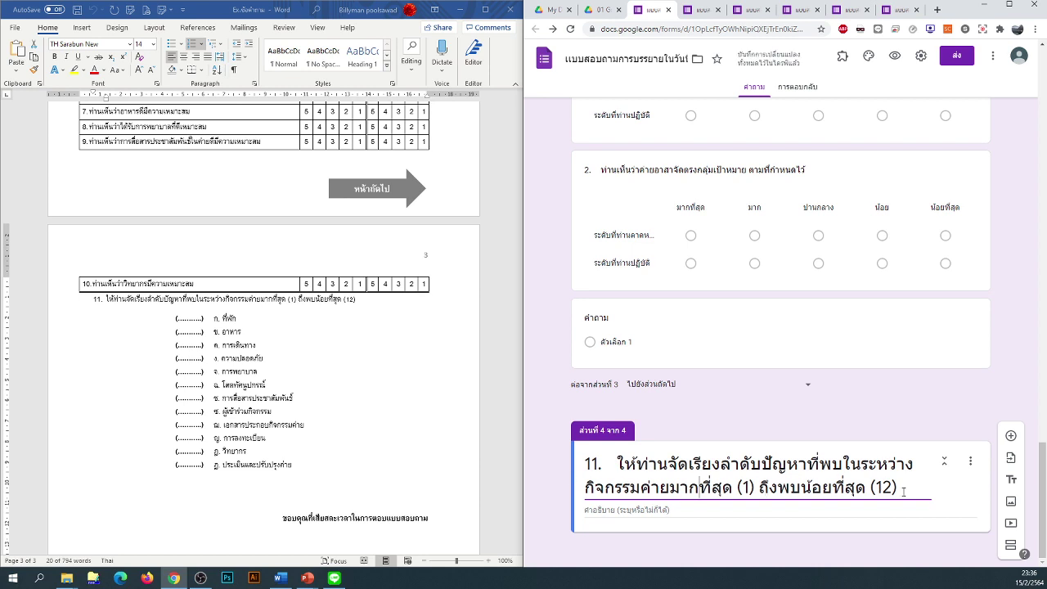
pyautogui.click(560, 488)
pyautogui.click(1011, 503)
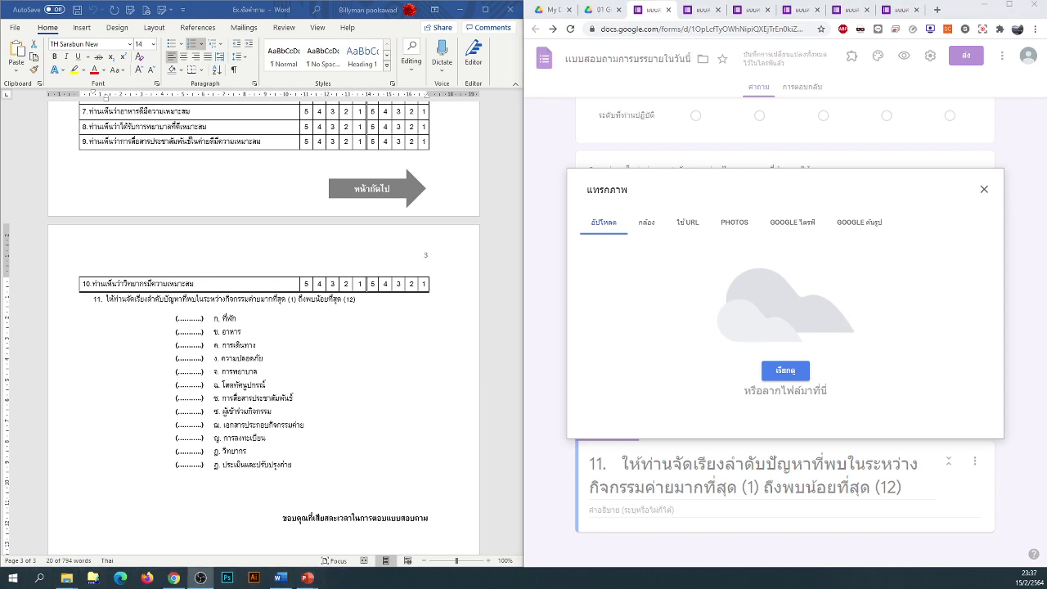
pyautogui.click(794, 381)
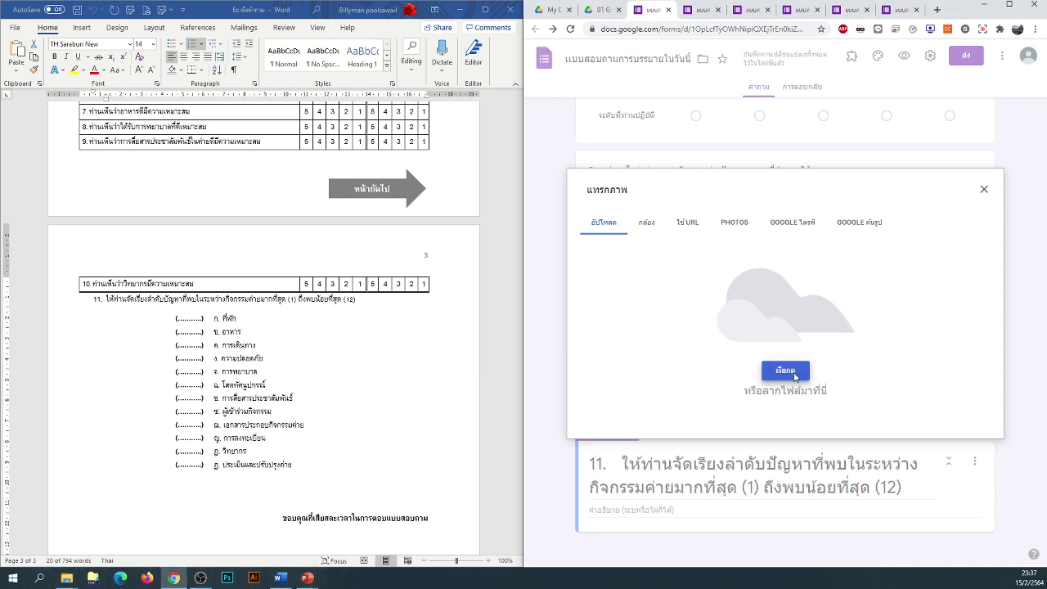
pyautogui.scroll(4, 594, 152)
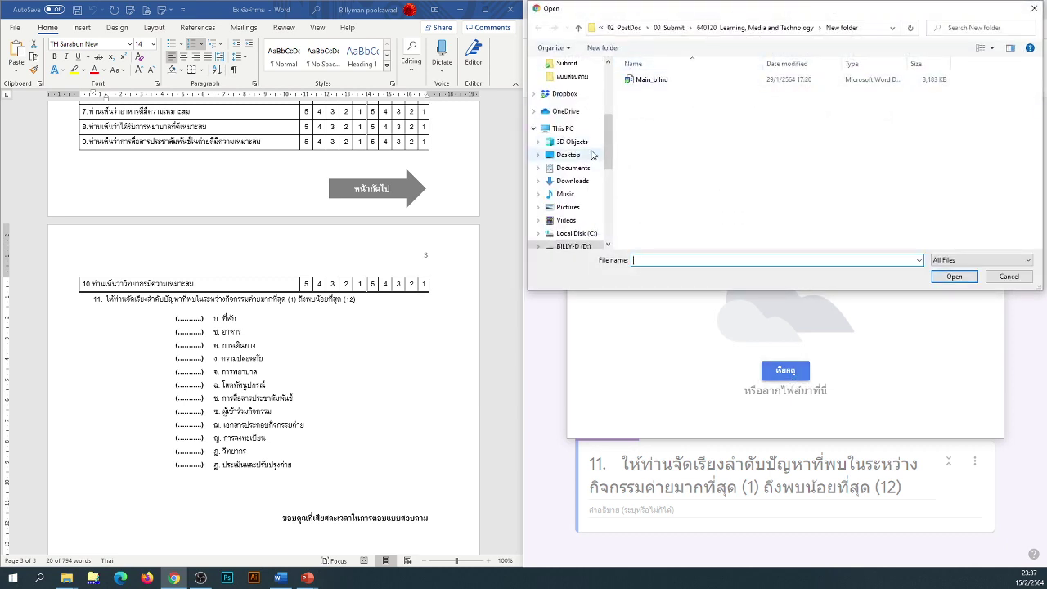
pyautogui.click(567, 85)
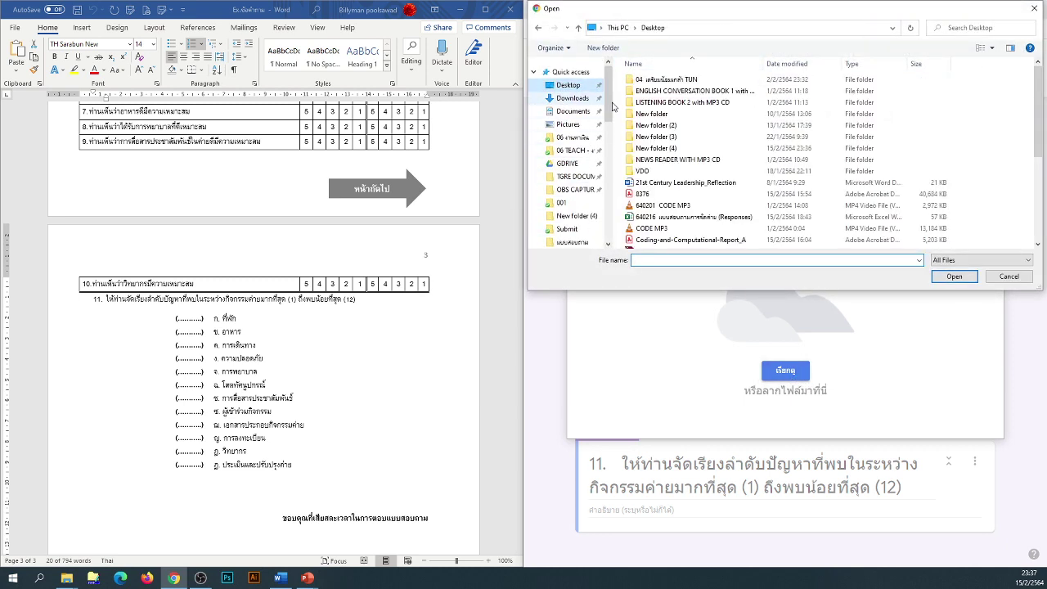
pyautogui.doubleClick(670, 154)
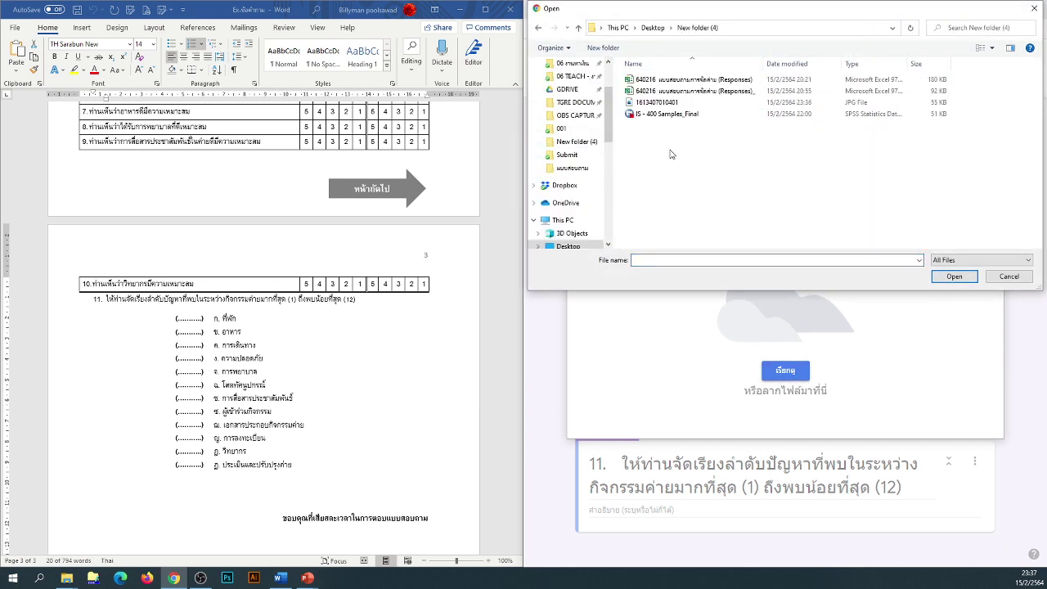
pyautogui.click(667, 102)
pyautogui.click(950, 277)
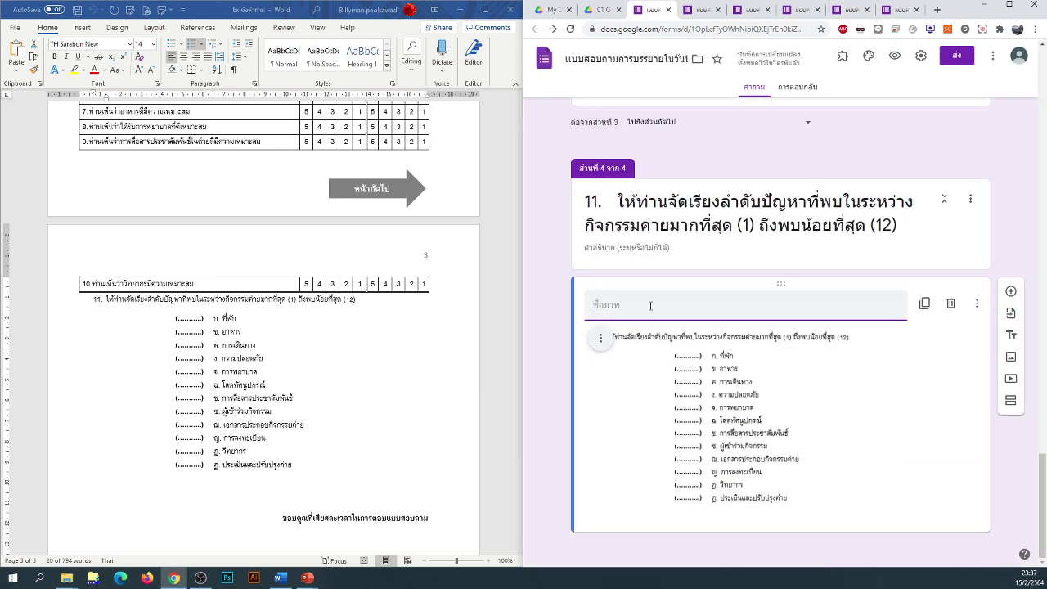
# Step: Copy section 4's full title and paste it as the inserted image's title
pyautogui.tripleClick(794, 212)
pyautogui.hotkey('ctrl', 'c')
pyautogui.rightClick(793, 218)
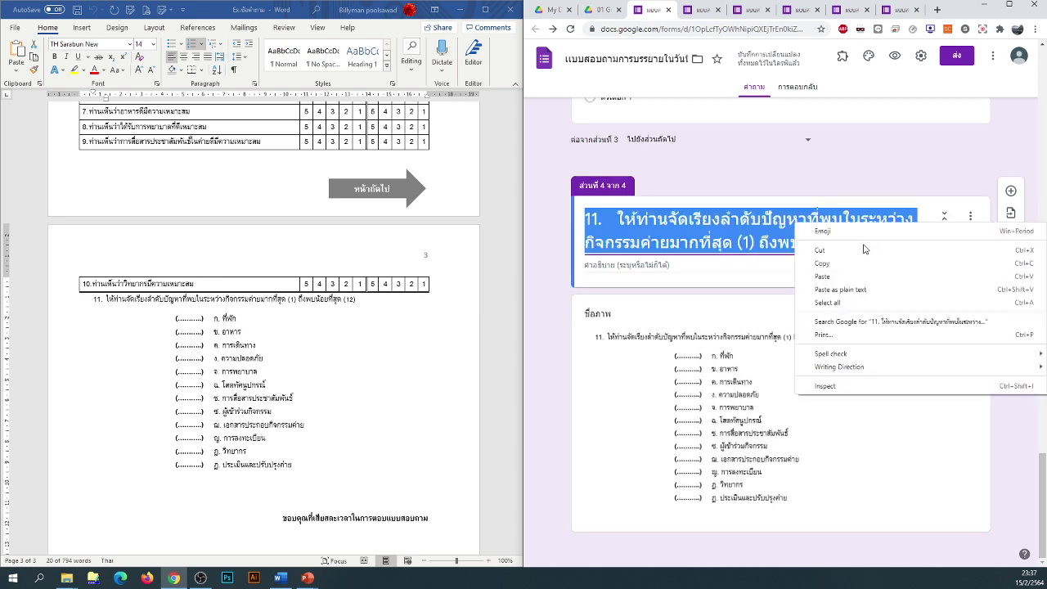
pyautogui.press('Escape')
pyautogui.click(641, 319)
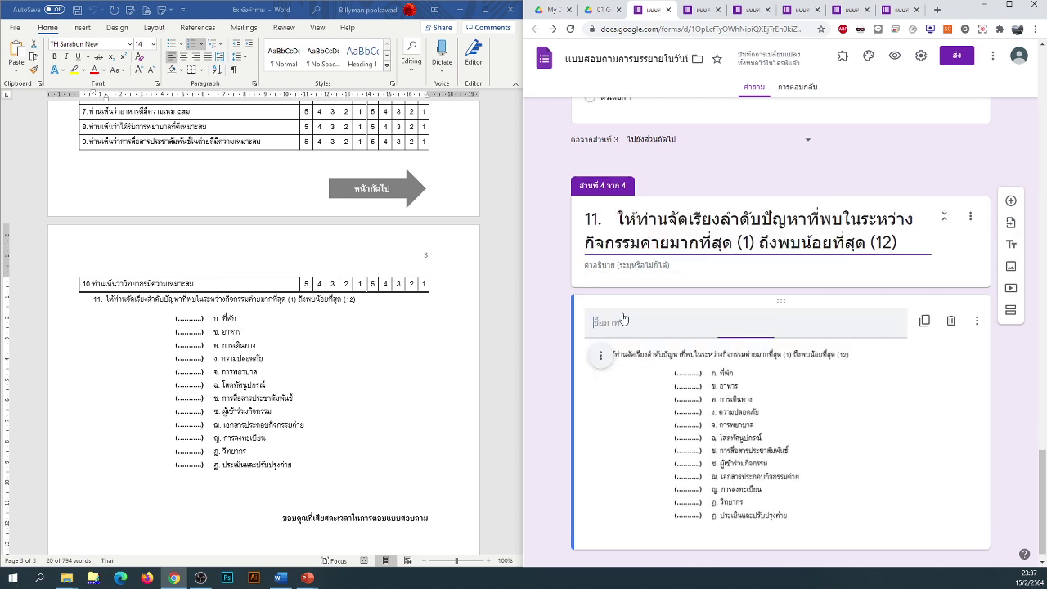
pyautogui.rightClick(617, 323)
pyautogui.click(643, 407)
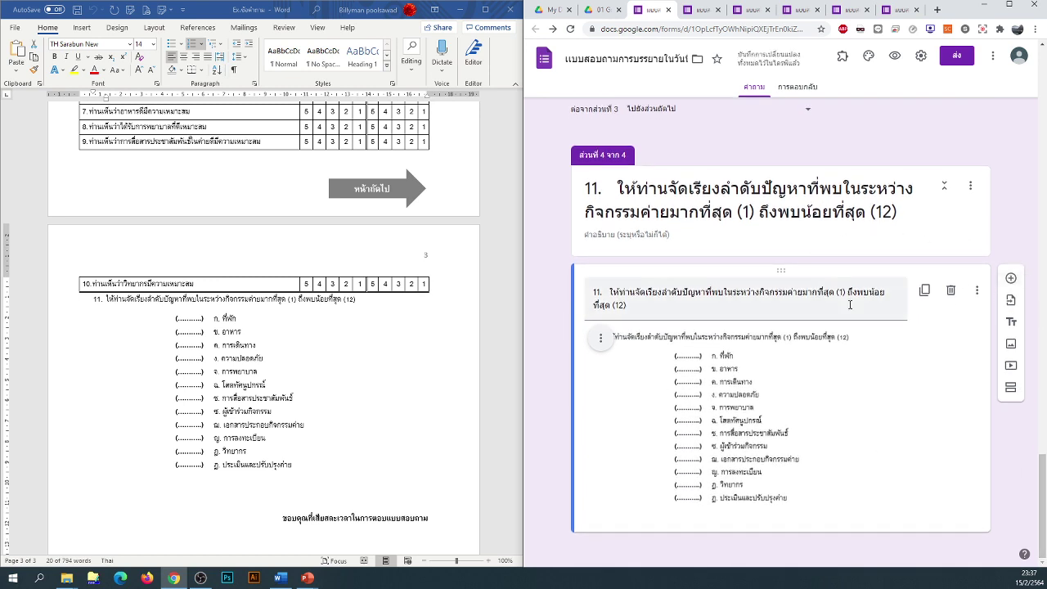
# Step: Shorten section 4's title to "เลือกกิจกรรมค่ายมากที่สุด (1) ถึงพบน้อยที่สุด (12)", replacing its first line with "เลือก"
pyautogui.click(709, 213)
pyautogui.click(709, 219)
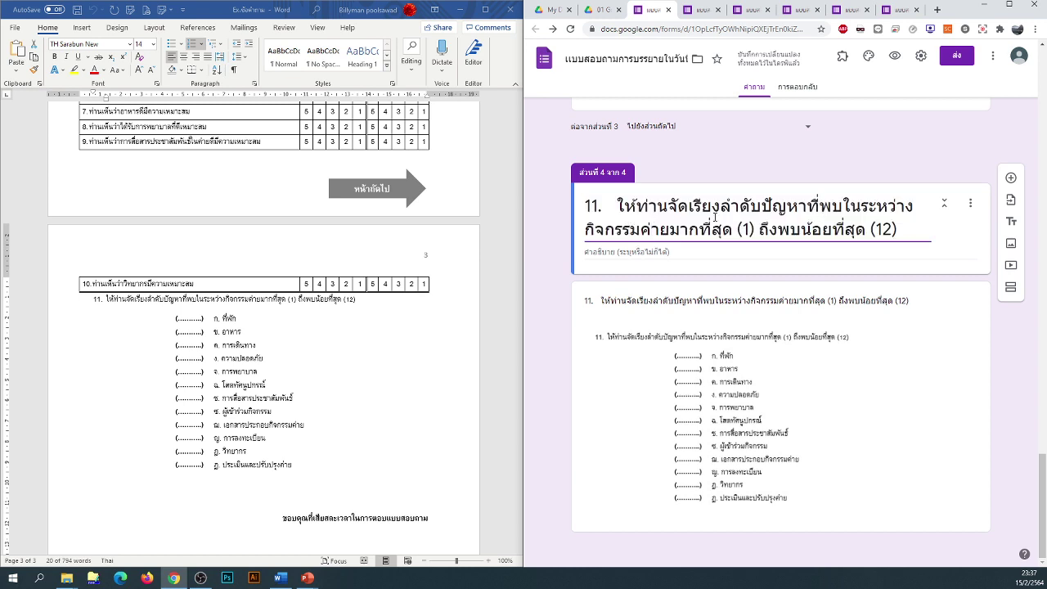
pyautogui.moveTo(916, 205); pyautogui.dragTo(577, 208)
pyautogui.press('BackSpace')
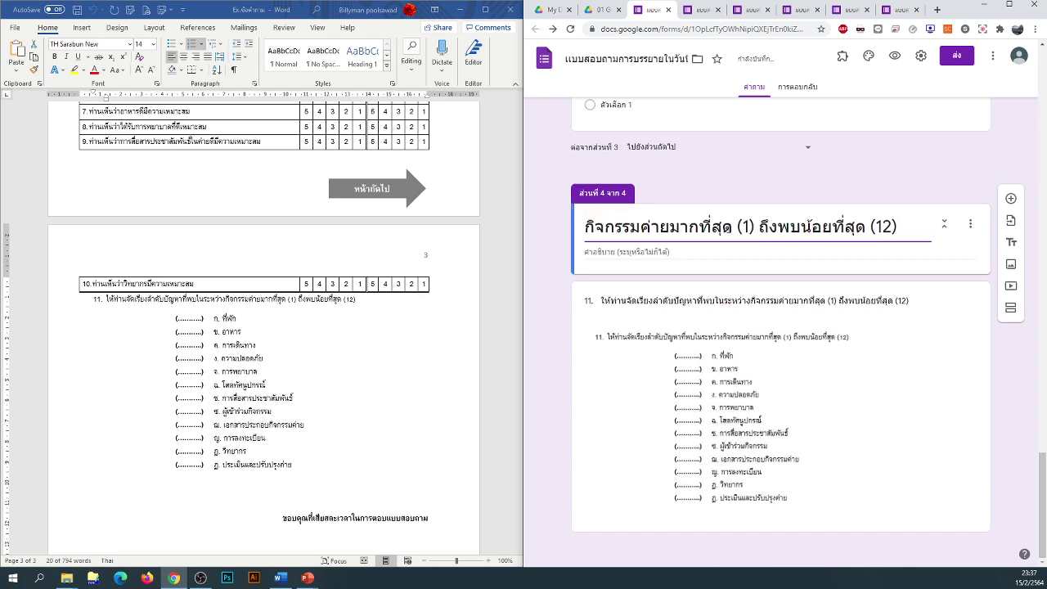
pyautogui.write('เลื')
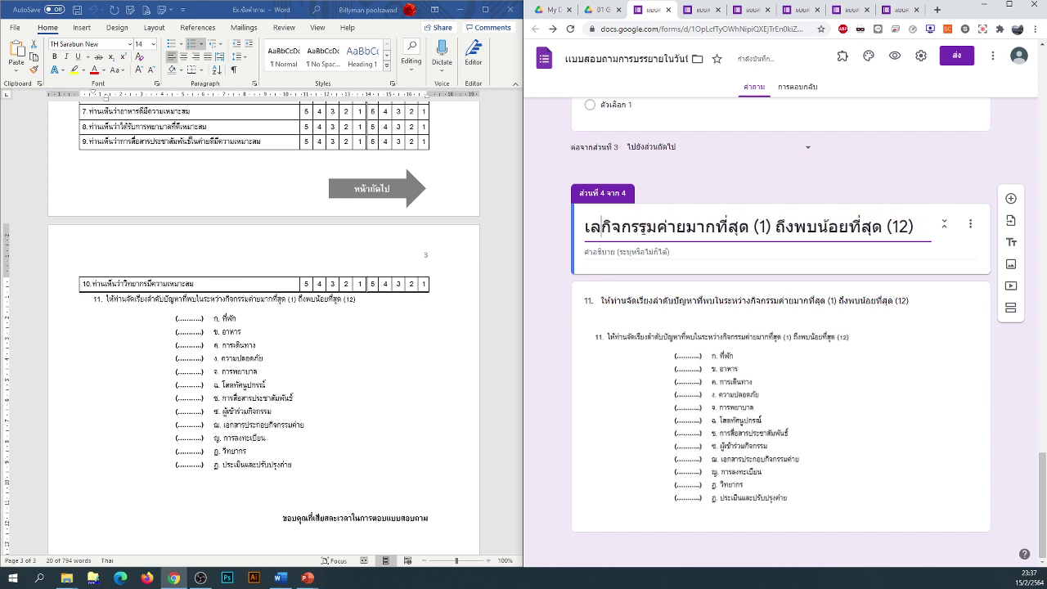
pyautogui.write('อก')
pyautogui.click(555, 259)
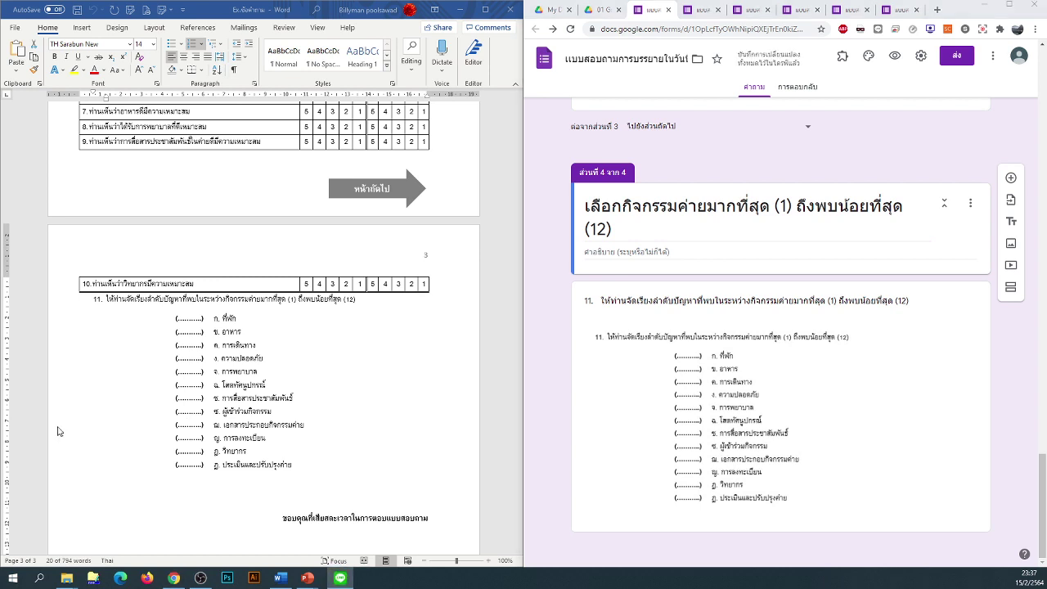
pyautogui.click(574, 372)
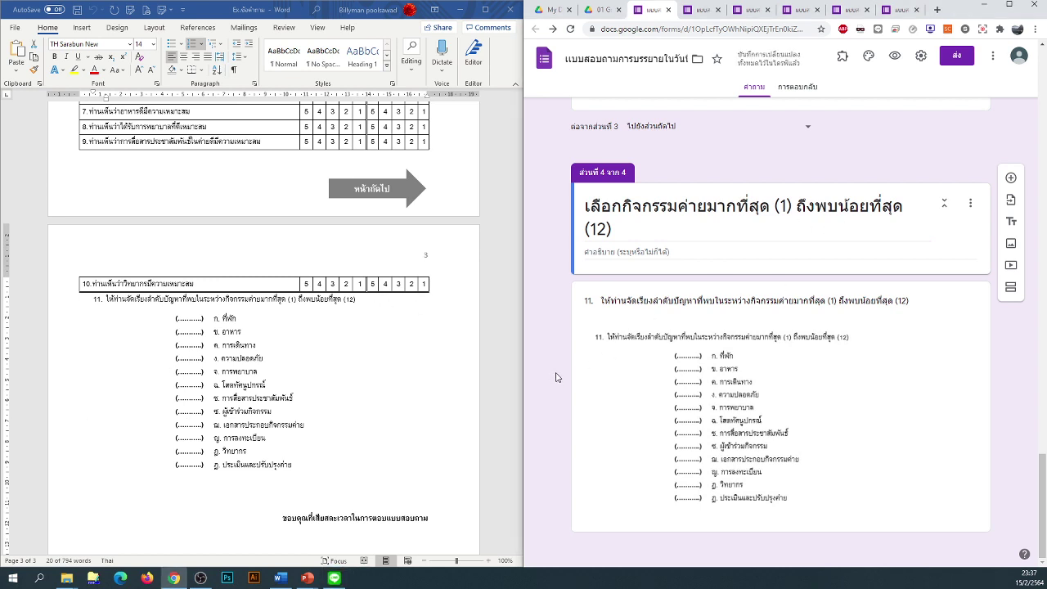
# Step: Add a new question to section 4 and move the item 11 image above it
pyautogui.click(1015, 180)
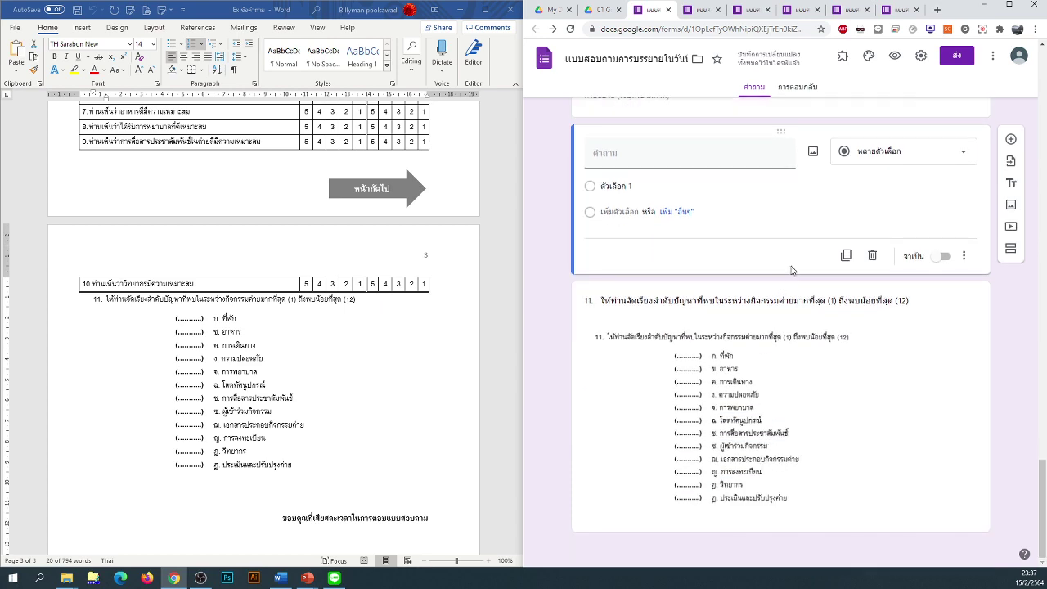
pyautogui.moveTo(782, 288); pyautogui.dragTo(781, 122)
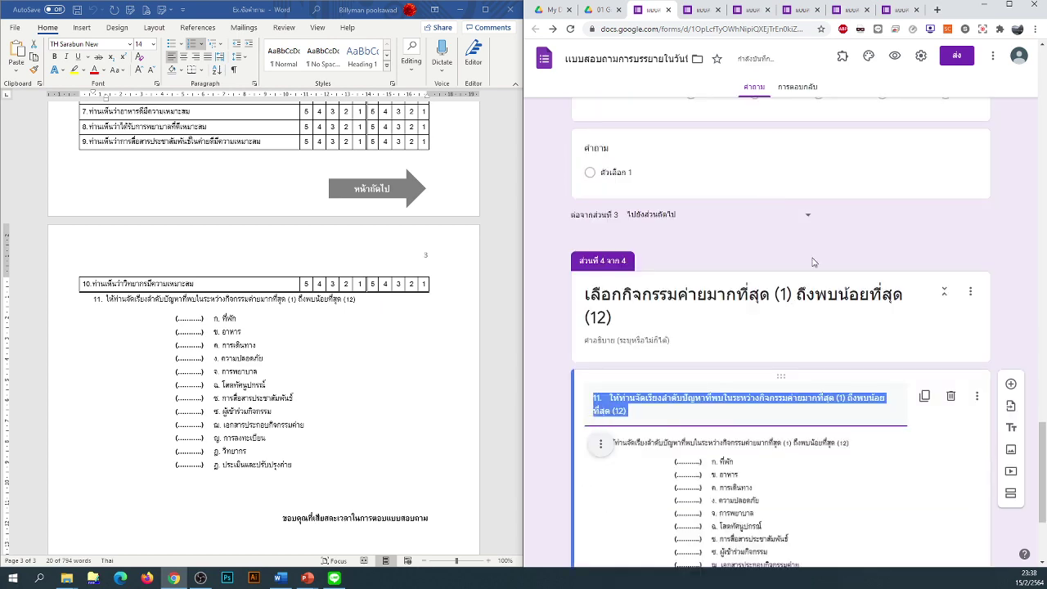
# Step: Change the new question below the image to the dropdown type (เลื่อนลง) and title it "อันดับ ที่ 1"
pyautogui.click(785, 489)
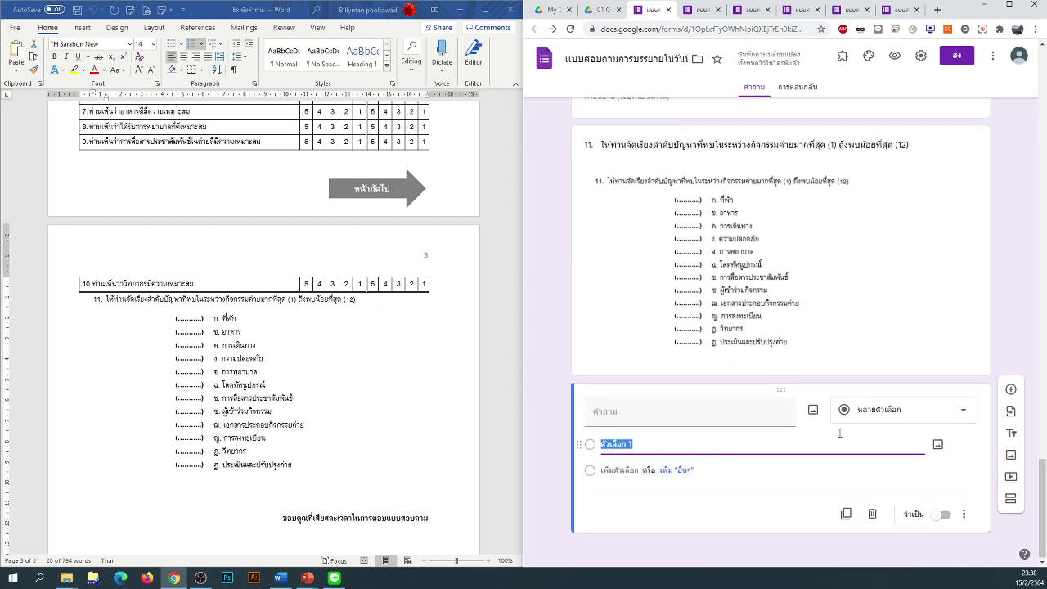
pyautogui.click(887, 402)
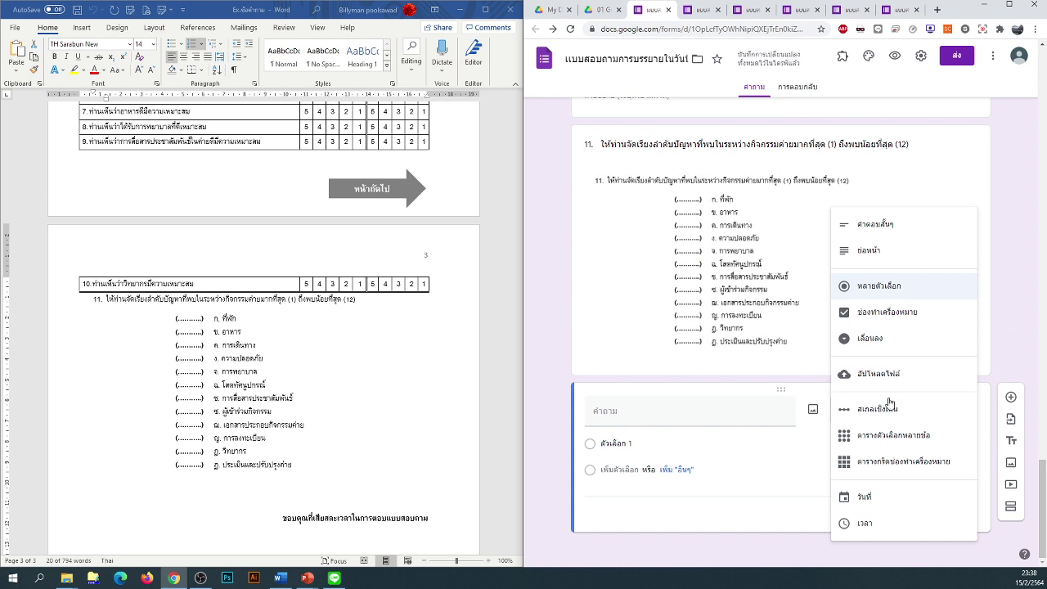
pyautogui.click(870, 338)
pyautogui.click(652, 420)
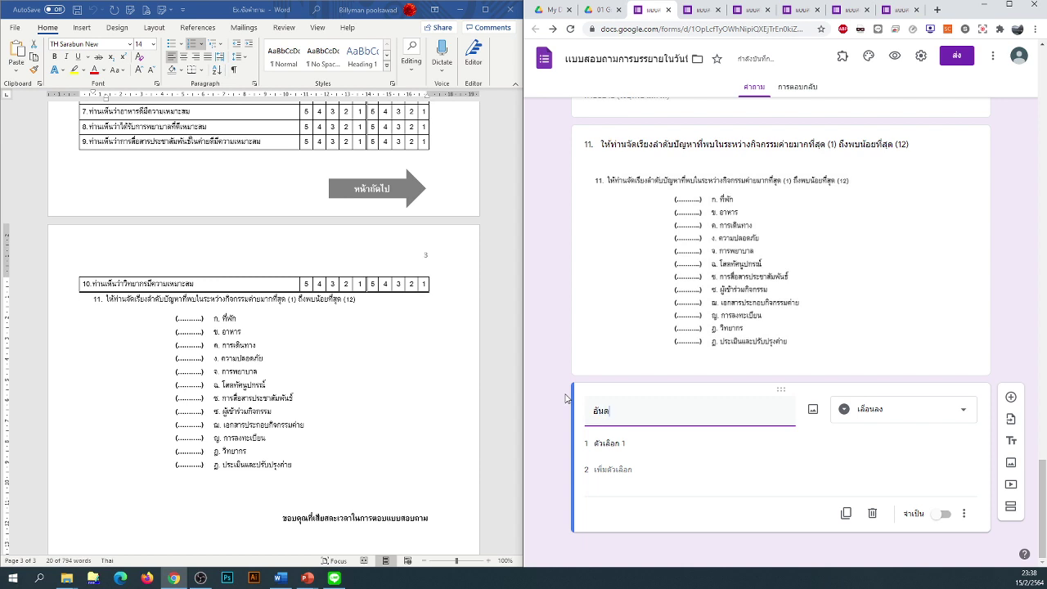
pyautogui.write('อันดับ ท')
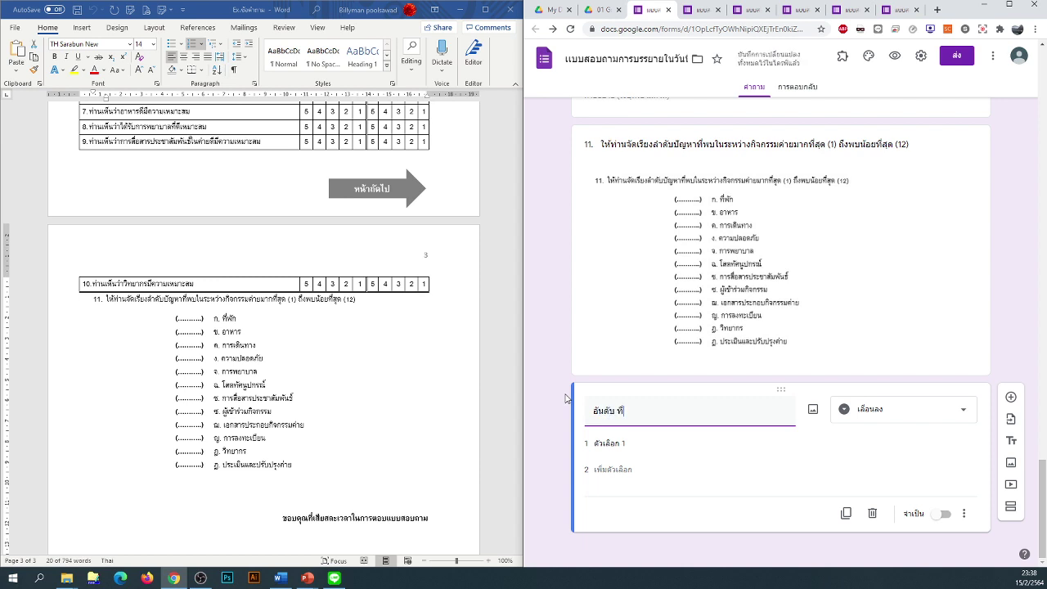
pyautogui.write('ี่ 1')
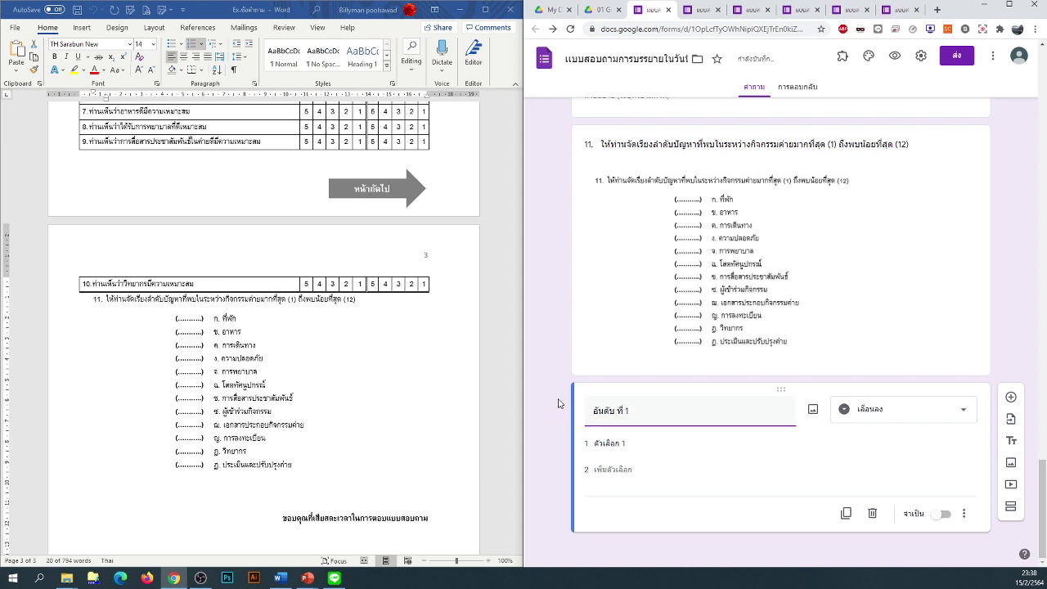
# Step: Copy "ก. ที่พัก" from the Word document's item 11 list into the dropdown's first option
pyautogui.click(260, 365)
pyautogui.click(237, 318)
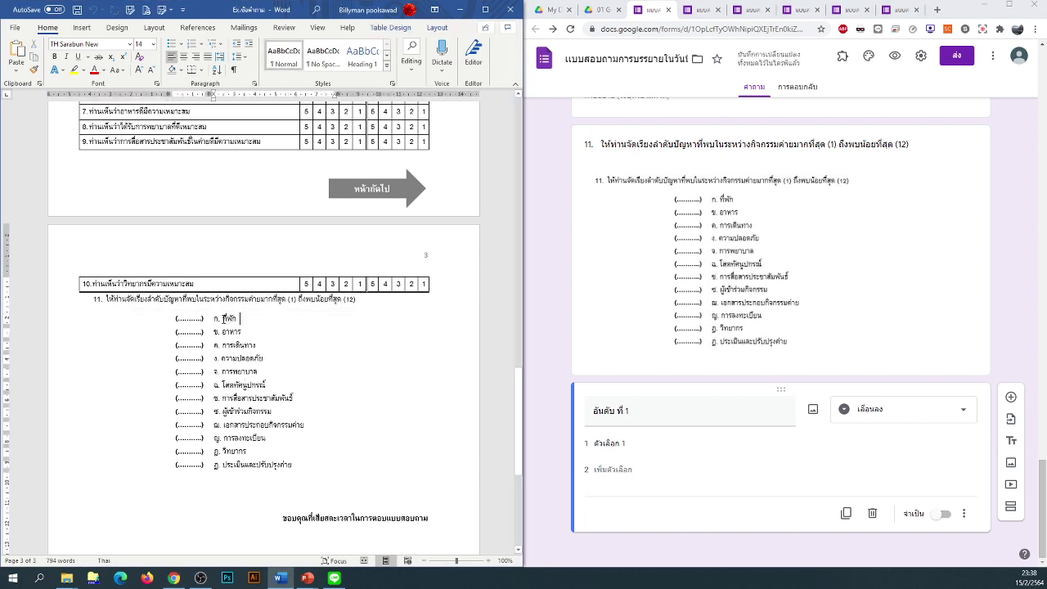
pyautogui.moveTo(239, 318); pyautogui.dragTo(213, 318)
pyautogui.hotkey('ctrl', 'c')
pyautogui.click(614, 446)
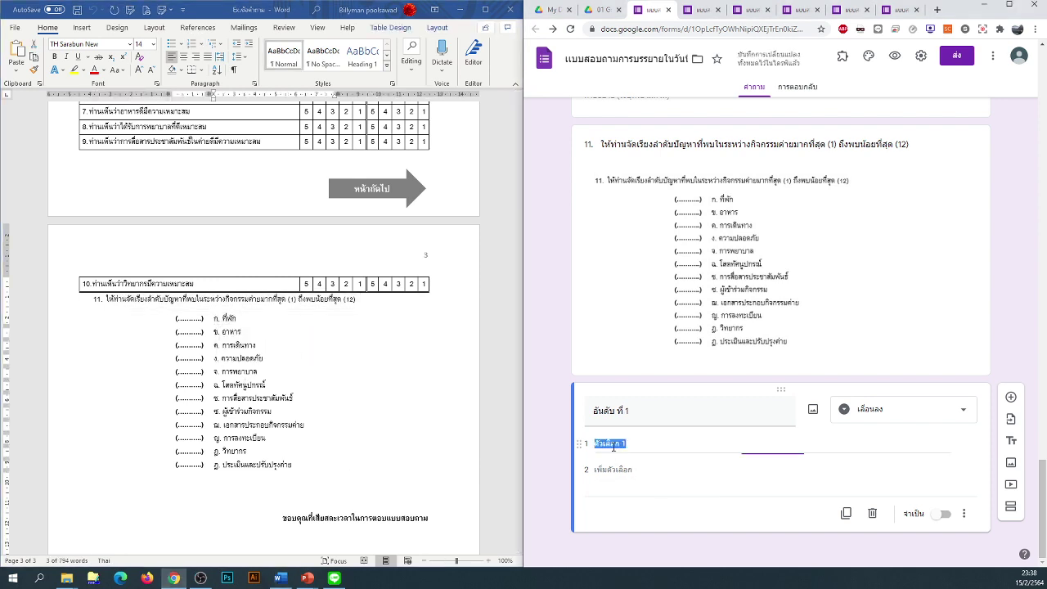
pyautogui.hotkey('ctrl', 'v')
# Step: Add "ข. อาหาร" from the Word list as the dropdown's second option
pyautogui.click(217, 342)
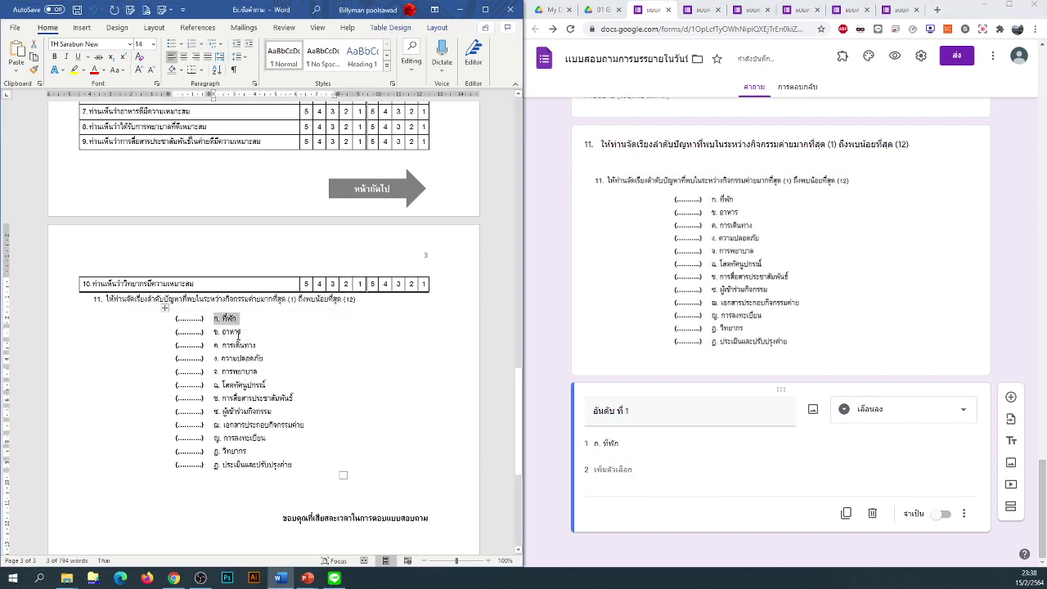
pyautogui.moveTo(242, 331); pyautogui.dragTo(212, 331)
pyautogui.hotkey('ctrl', 'c')
pyautogui.click(613, 470)
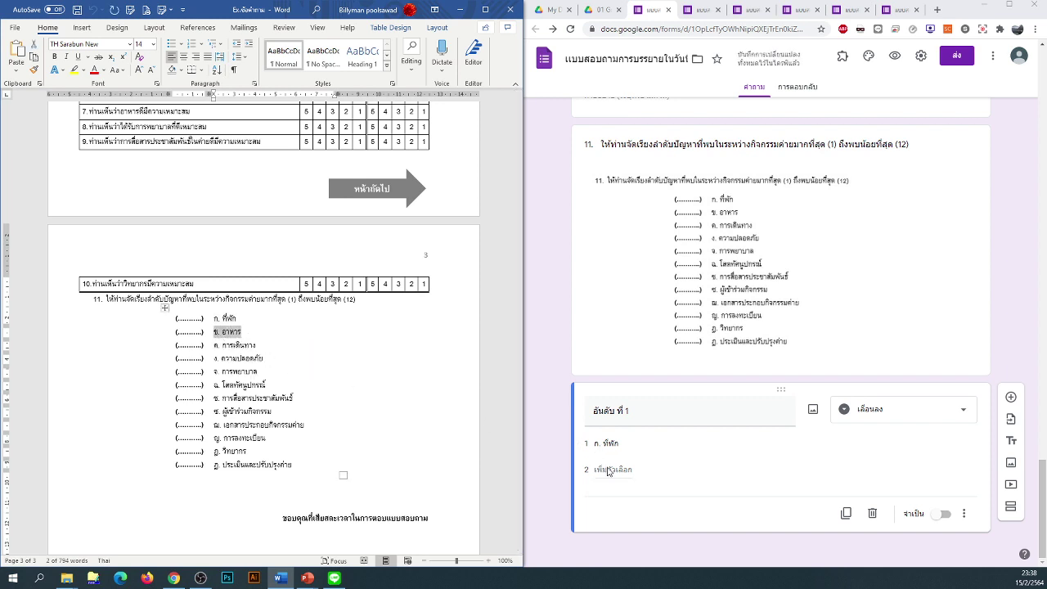
pyautogui.hotkey('ctrl', 'v')
# Step: Add "ค. การเดินทาง" from the Word list as the dropdown's third option
pyautogui.click(262, 347)
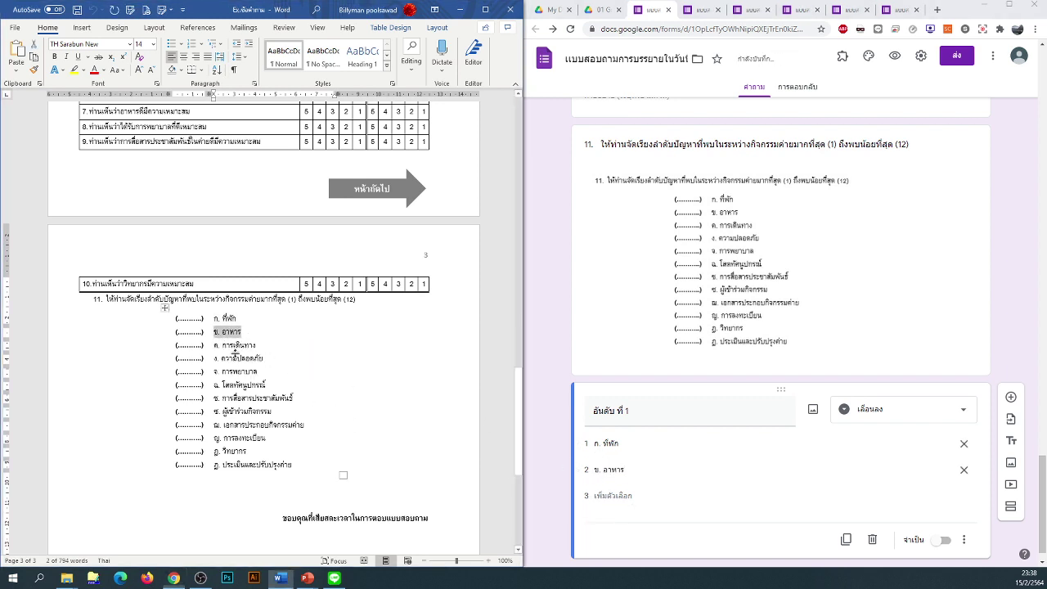
pyautogui.moveTo(256, 346); pyautogui.dragTo(214, 345)
pyautogui.hotkey('ctrl', 'c')
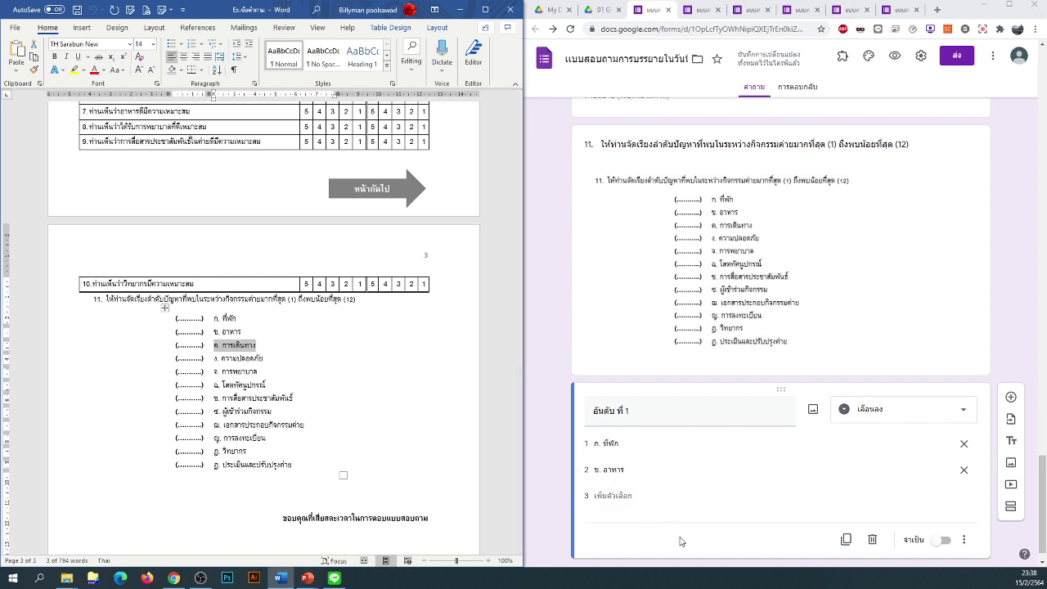
pyautogui.click(613, 496)
pyautogui.hotkey('ctrl', 'v')
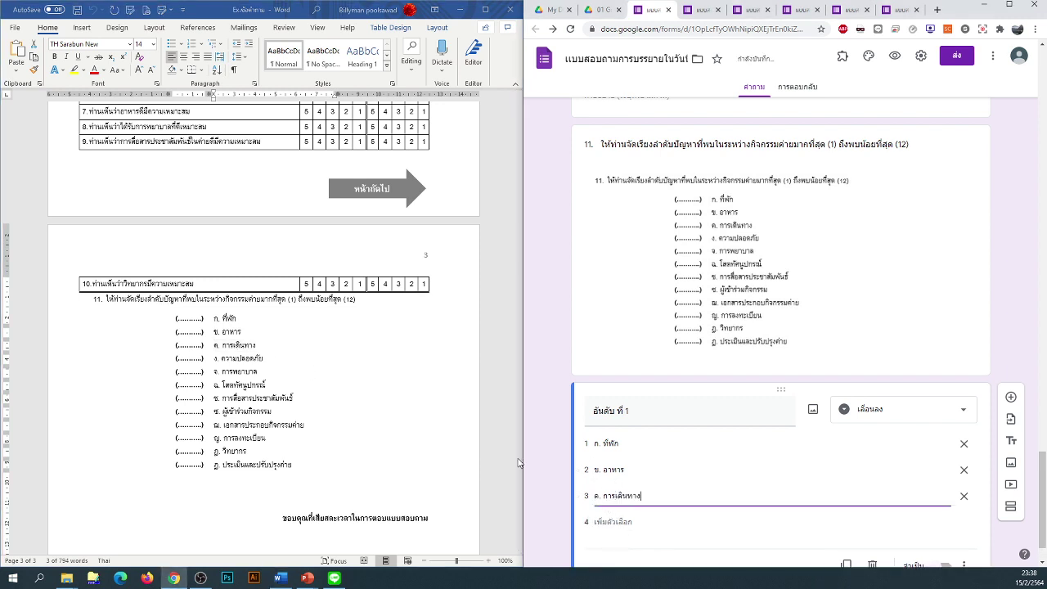
# Step: Copy "ง. ความปลอดภัย" from the Word document's item 11 list into the dropdown's fourth option
pyautogui.click(266, 358)
pyautogui.doubleClick(265, 359)
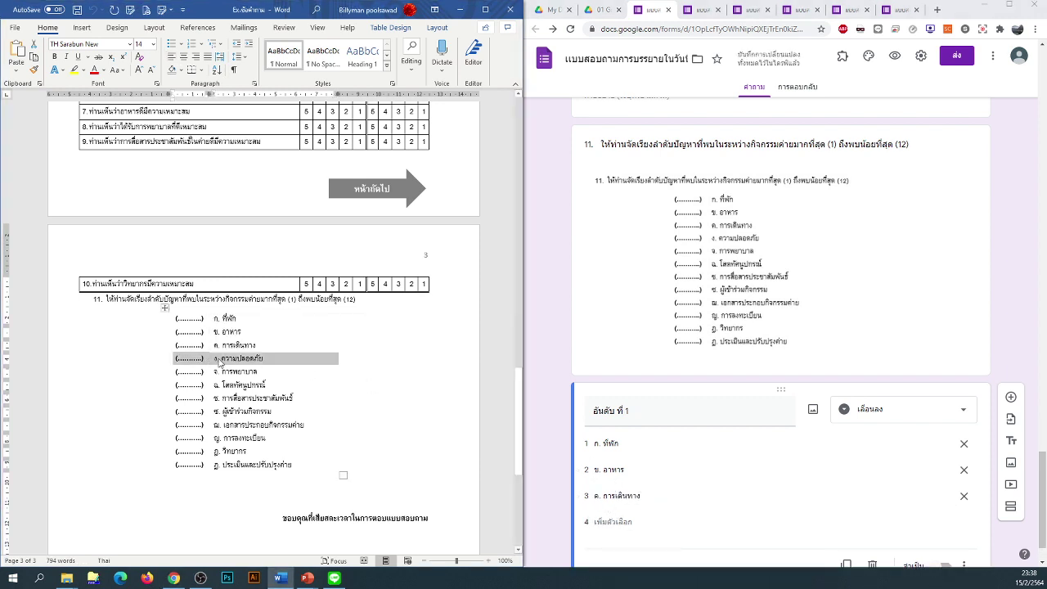
pyautogui.click(220, 358)
pyautogui.moveTo(220, 358); pyautogui.dragTo(263, 358)
pyautogui.hotkey('ctrl', 'c')
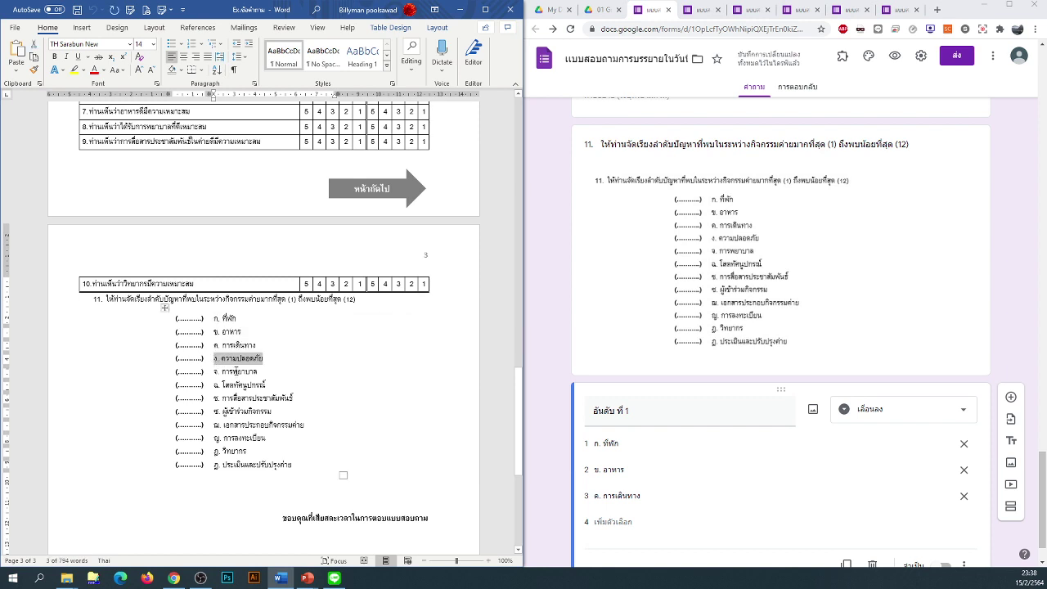
pyautogui.click(608, 521)
pyautogui.hotkey('ctrl', 'v')
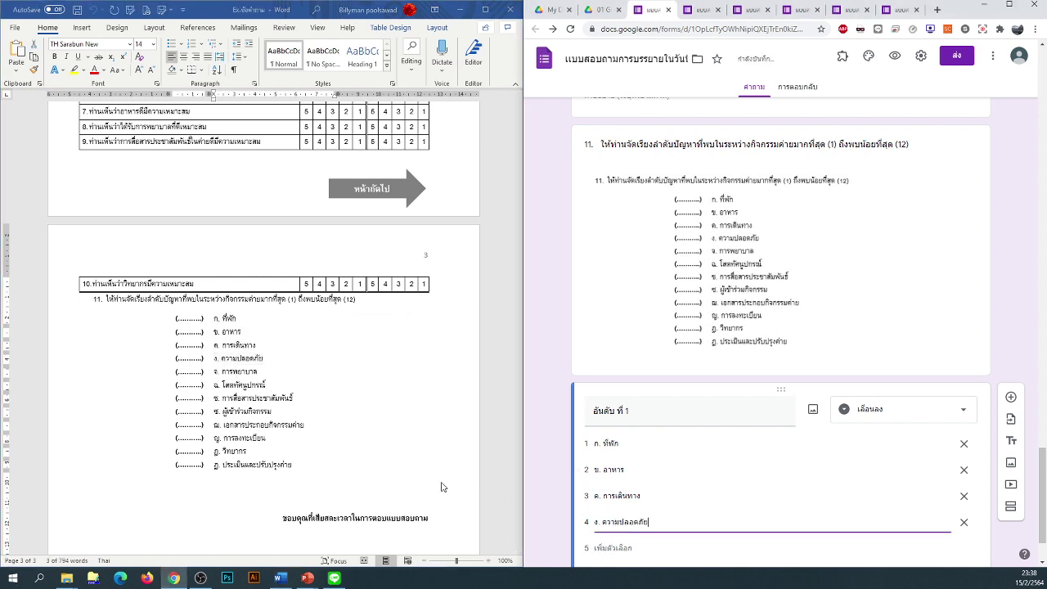
# Step: Add "จ. การพยาบาล" from the Word list as the dropdown's fifth option
pyautogui.click(240, 358)
pyautogui.moveTo(258, 371); pyautogui.dragTo(225, 374)
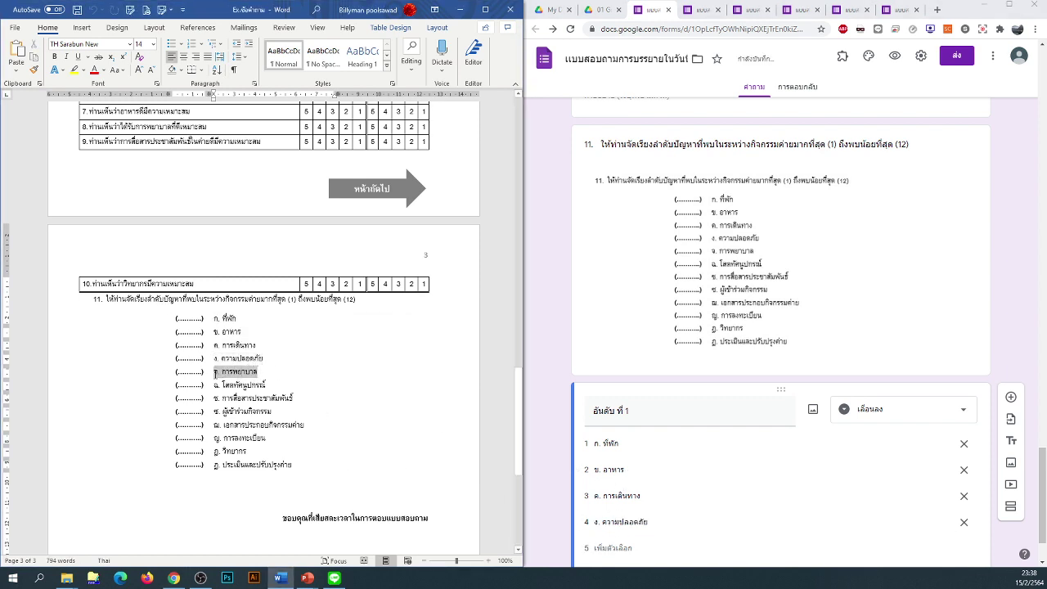
pyautogui.hotkey('ctrl', 'c')
pyautogui.scroll(-1, 668, 507)
pyautogui.click(613, 469)
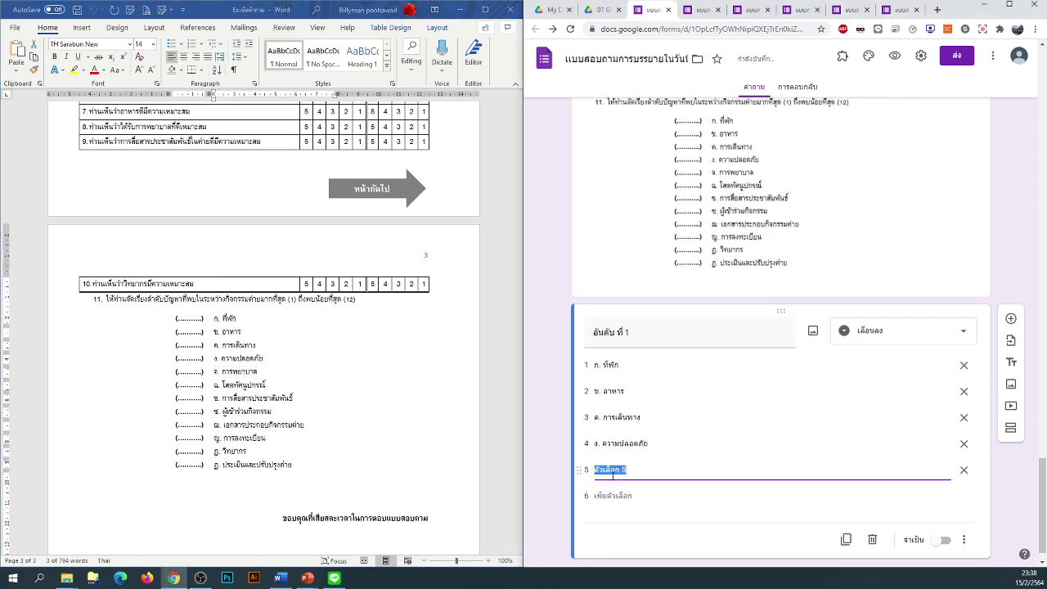
pyautogui.hotkey('ctrl', 'v')
# Step: Add "ฉ. โสตทัศนูปกรณ์" from the Word list as the dropdown's sixth option
pyautogui.click(270, 387)
pyautogui.moveTo(267, 386); pyautogui.dragTo(217, 391)
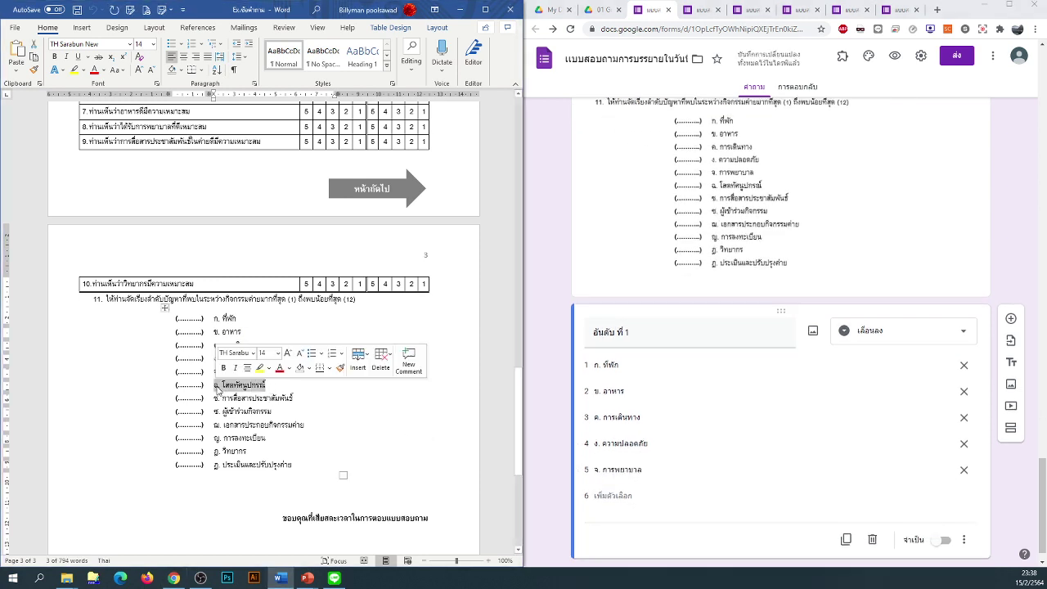
pyautogui.hotkey('ctrl', 'c')
pyautogui.scroll(-1, 607, 475)
pyautogui.click(607, 471)
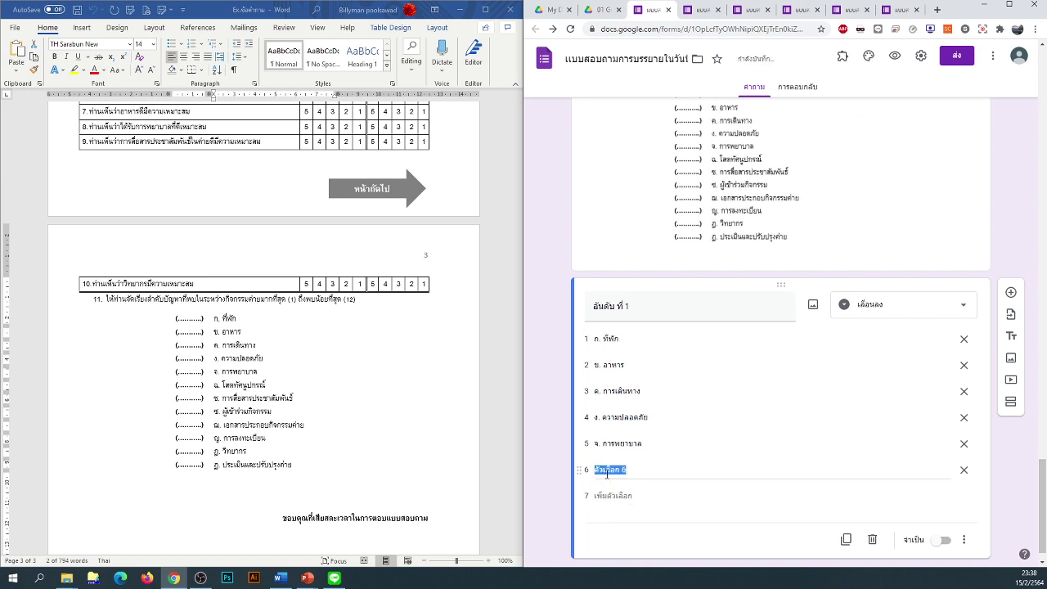
pyautogui.hotkey('ctrl', 'v')
# Step: Add "ช. การสื่อสารประชาสัมพันธ์" from the Word list as the dropdown's seventh option
pyautogui.click(271, 401)
pyautogui.moveTo(291, 399); pyautogui.dragTo(214, 400)
pyautogui.hotkey('ctrl', 'c')
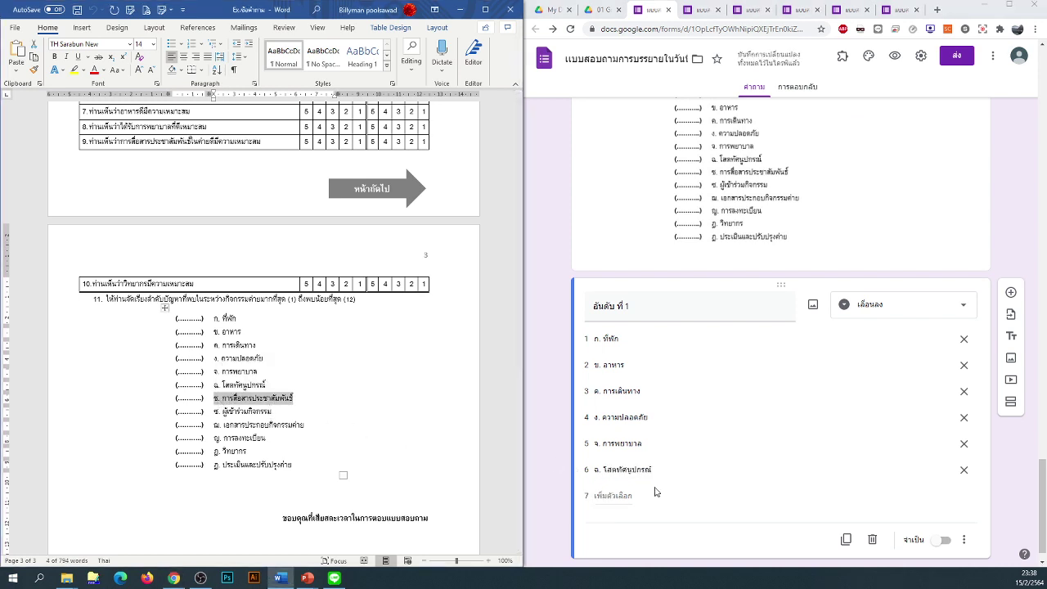
pyautogui.click(609, 496)
pyautogui.hotkey('ctrl', 'v')
# Step: Add "ซ. ผู้เข้าร่วมกิจกรรม" from the Word list as the dropdown's eighth option
pyautogui.click(329, 463)
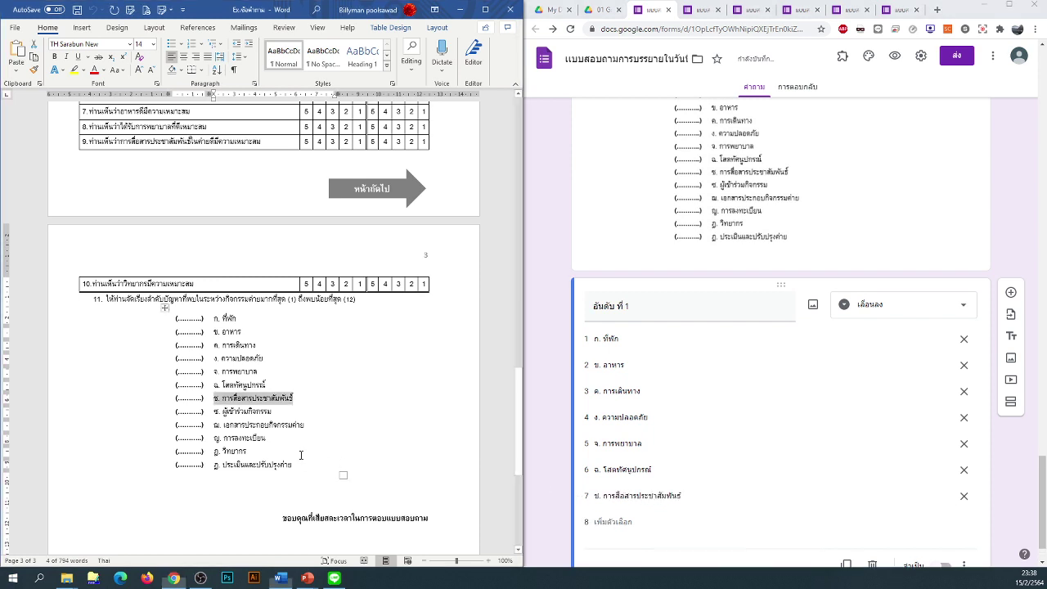
pyautogui.moveTo(292, 412); pyautogui.dragTo(218, 415)
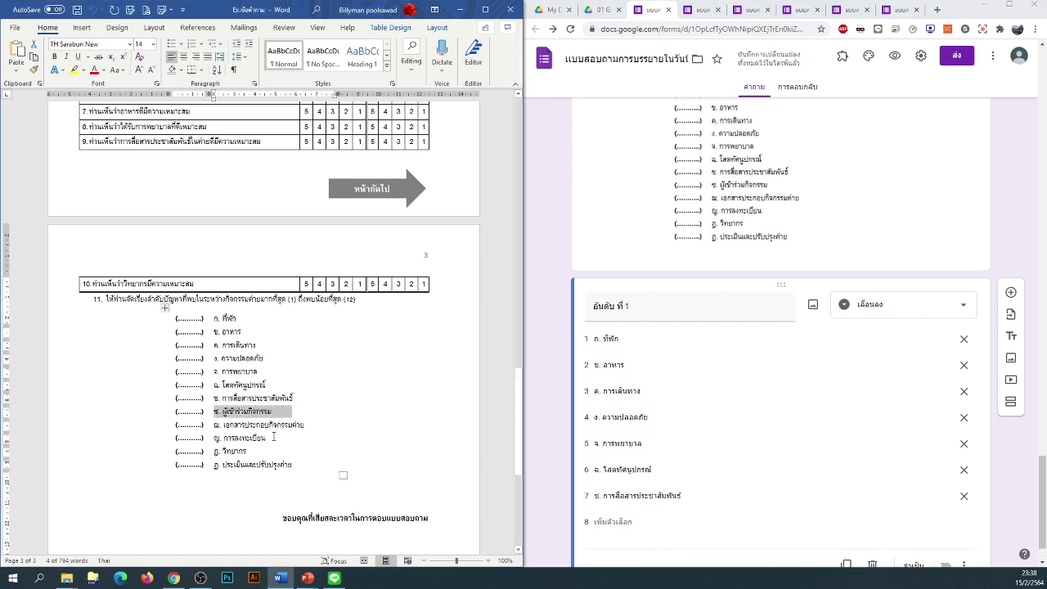
pyautogui.click(610, 521)
pyautogui.hotkey('ctrl', 'v')
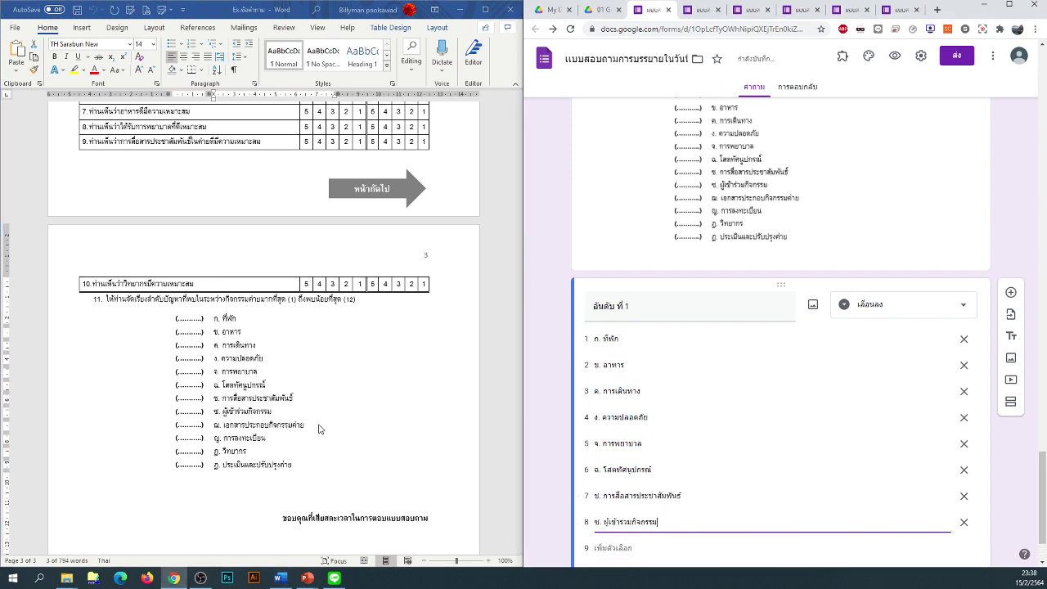
# Step: Add "ฌ. เอกสารประกอบกิจกรรมค่าย" from the Word list as the dropdown's ninth option
pyautogui.click(262, 413)
pyautogui.moveTo(305, 423); pyautogui.dragTo(217, 426)
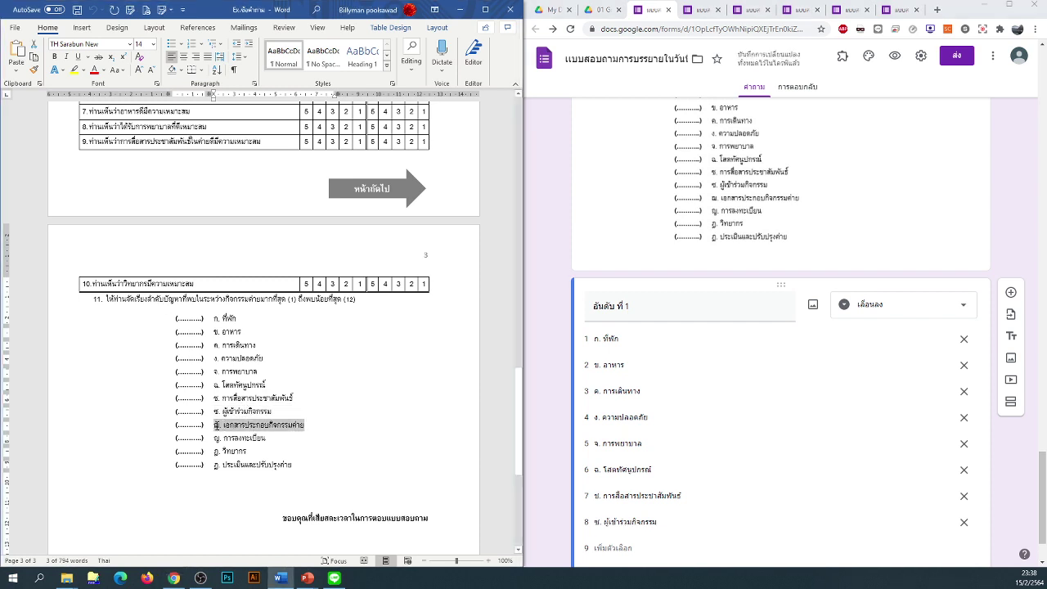
pyautogui.click(609, 548)
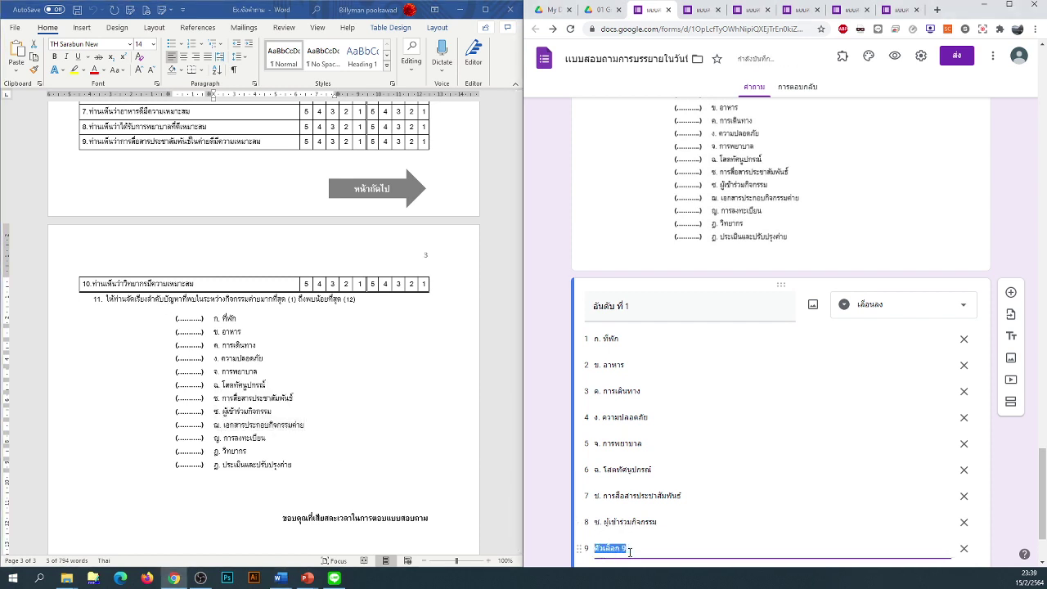
pyautogui.hotkey('ctrl', 'v')
# Step: Add "ญ. การลงทะเบียน" from the Word list as the dropdown's tenth option
pyautogui.scroll(-1, 339, 457)
pyautogui.moveTo(266, 413); pyautogui.dragTo(223, 413)
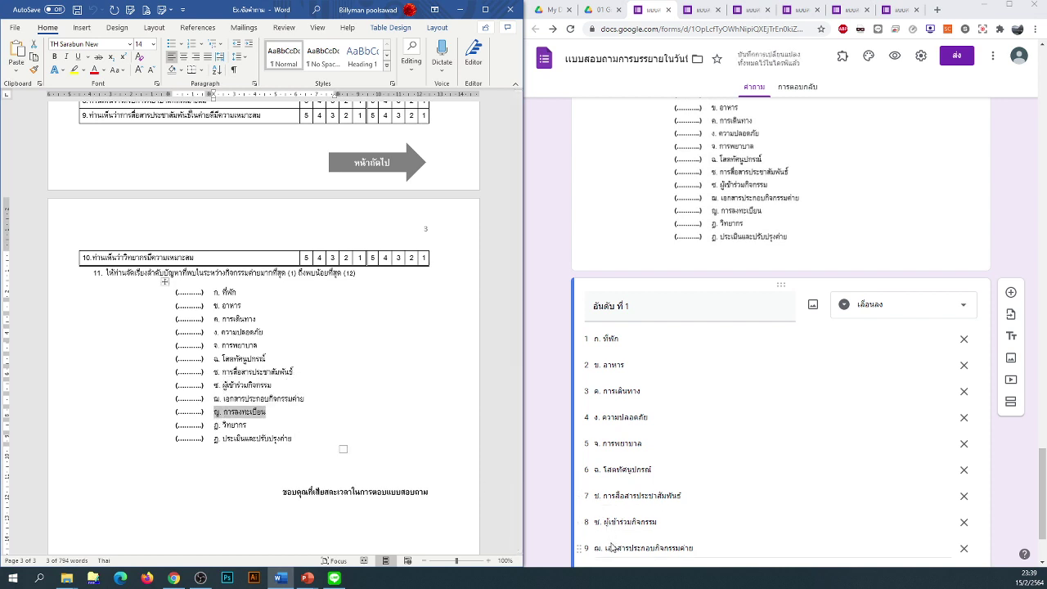
pyautogui.scroll(-2, 609, 524)
pyautogui.click(607, 470)
pyautogui.hotkey('ctrl', 'v')
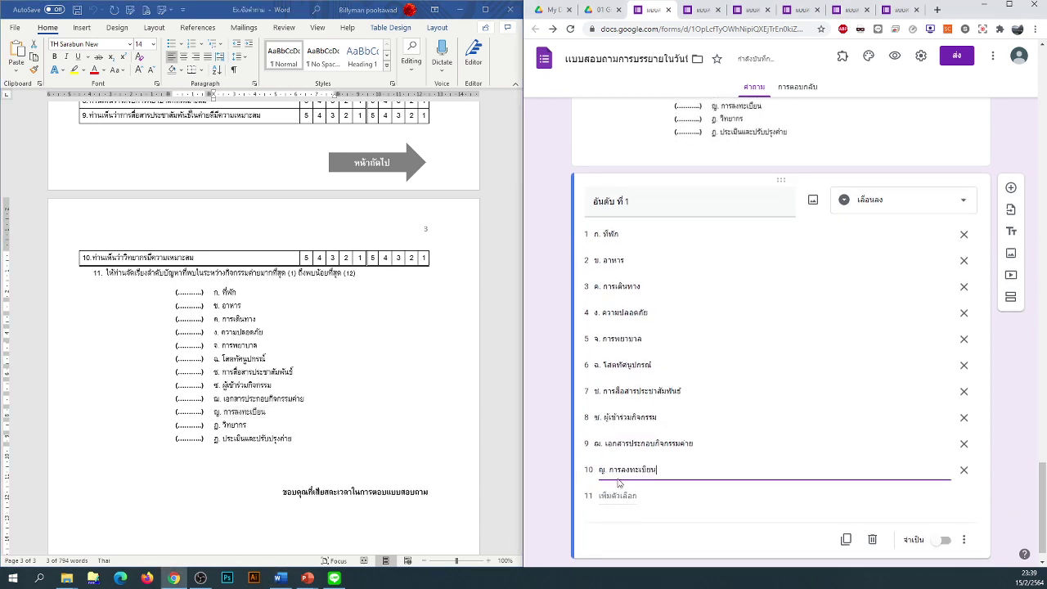
# Step: Add "ฎ. วิทยากร" and "ฏ. ประเมินและปรับปรุงค่าย" from the Word list as the dropdown's eleventh and twelfth options
pyautogui.moveTo(214, 425); pyautogui.dragTo(246, 425)
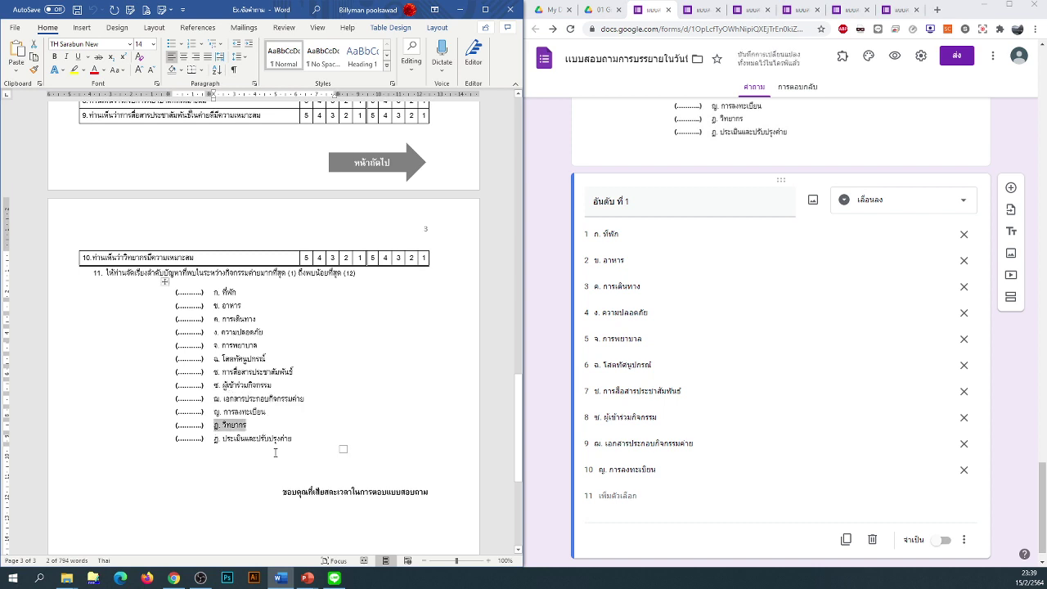
pyautogui.click(611, 495)
pyautogui.hotkey('ctrl', 'v')
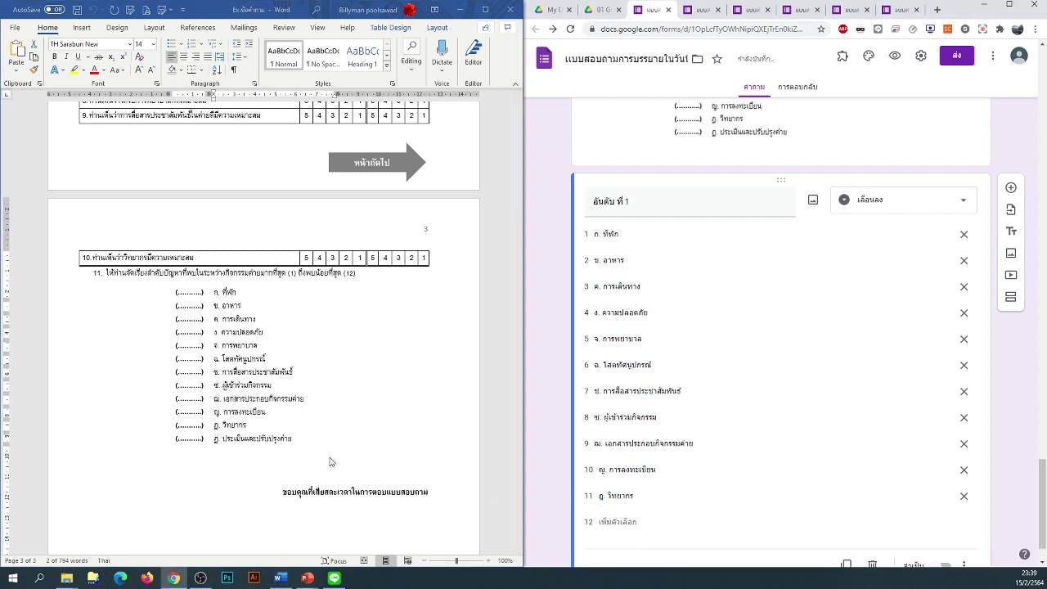
pyautogui.moveTo(292, 439); pyautogui.dragTo(216, 439)
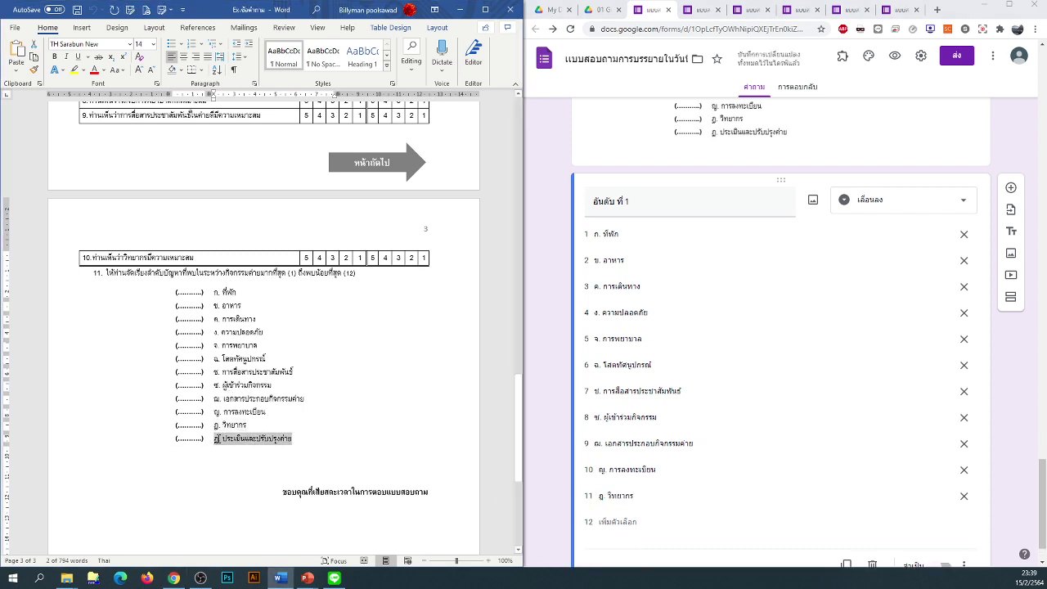
pyautogui.hotkey('ctrl', 'c')
pyautogui.click(620, 522)
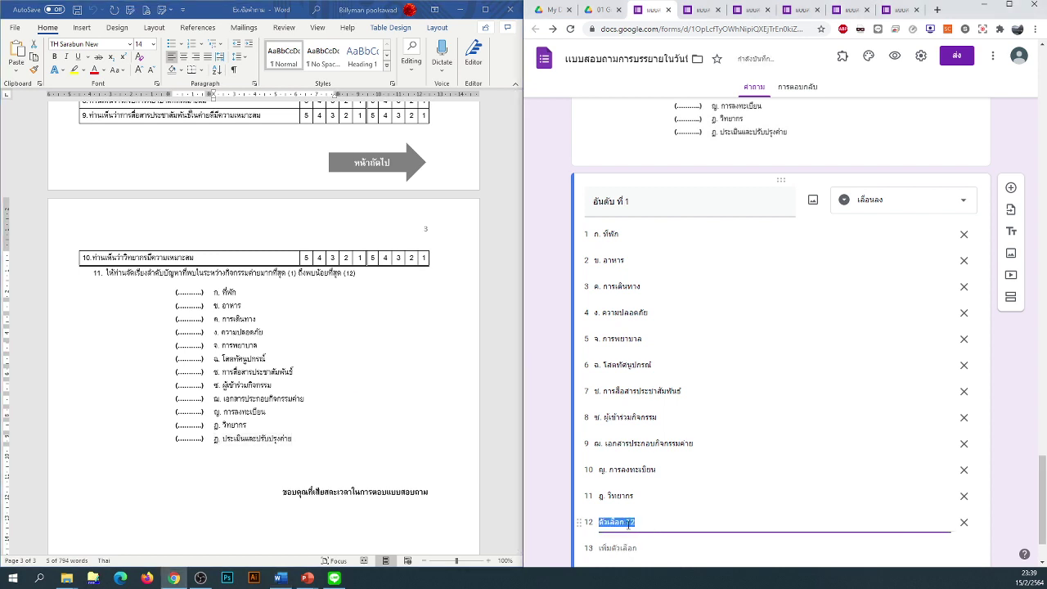
pyautogui.hotkey('ctrl', 'v')
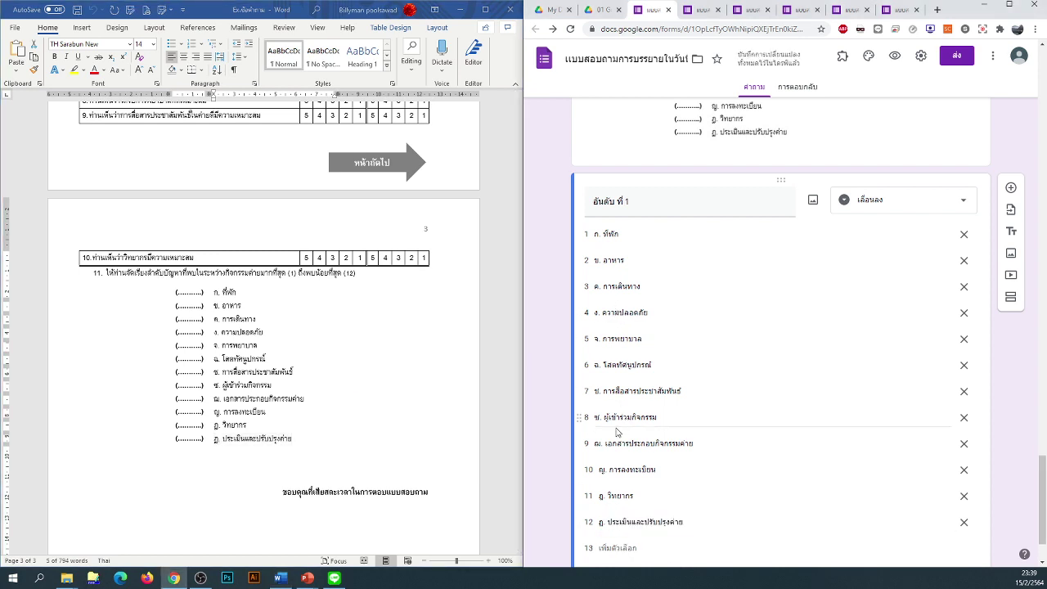
# Step: Duplicate the completed "อันดับ ที่ 1" dropdown question and title the copy "อันดับ ที่ 2"
pyautogui.scroll(-1, 635, 417)
pyautogui.scroll(-2, 635, 417)
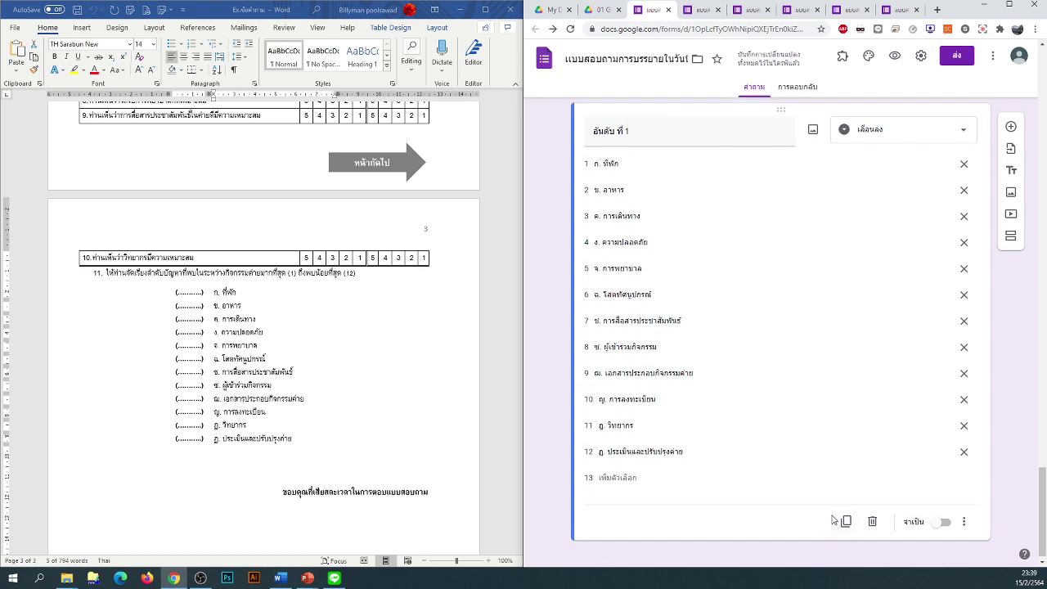
pyautogui.scroll(-2, 830, 521)
pyautogui.click(845, 454)
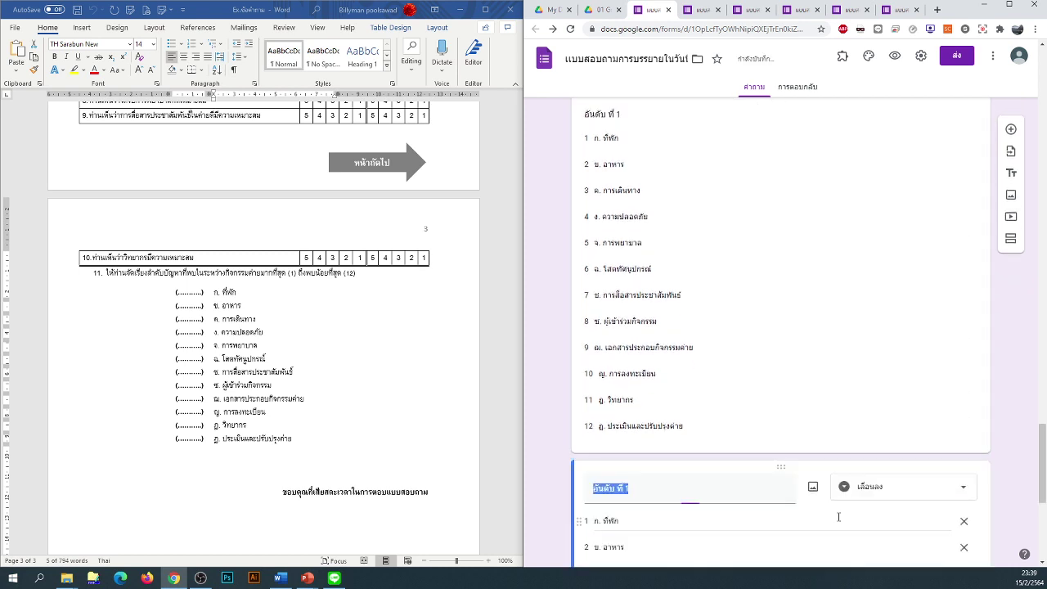
pyautogui.click(689, 488)
pyautogui.write('2')
# Step: Duplicate the ranking dropdown question twice more, titling the copies "อันดับ ที่ 3" and "อันดับ ที่ 4"
pyautogui.scroll(-5, 839, 511)
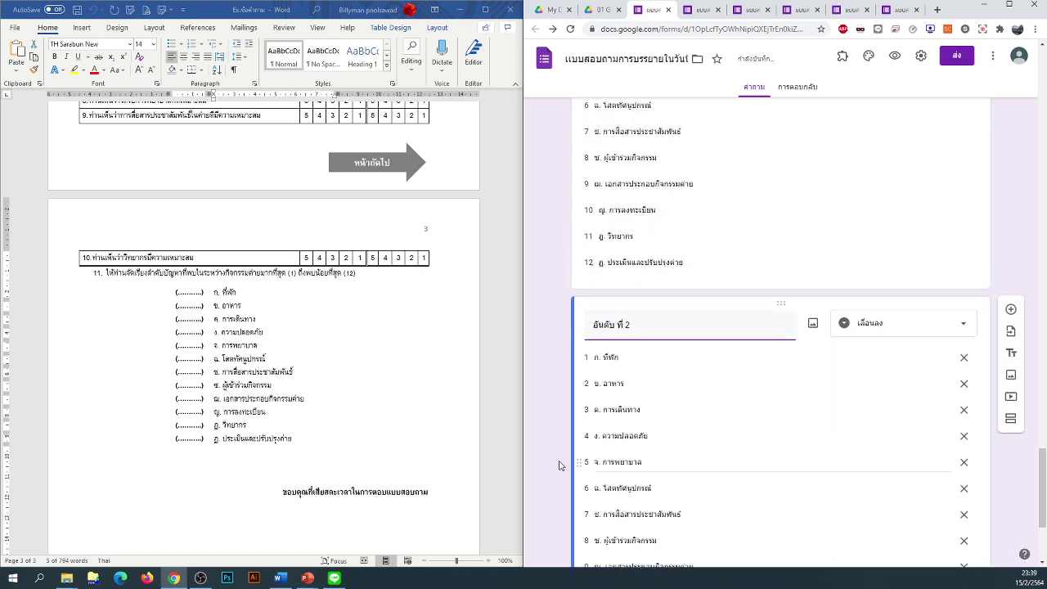
pyautogui.click(842, 509)
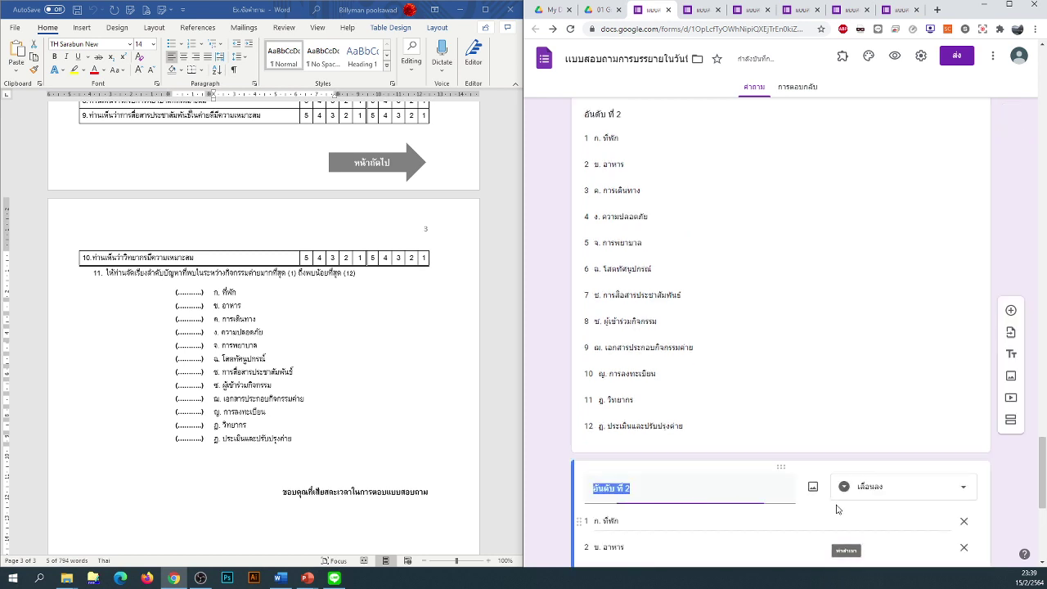
pyautogui.click(685, 491)
pyautogui.write('3')
pyautogui.scroll(-5, 717, 500)
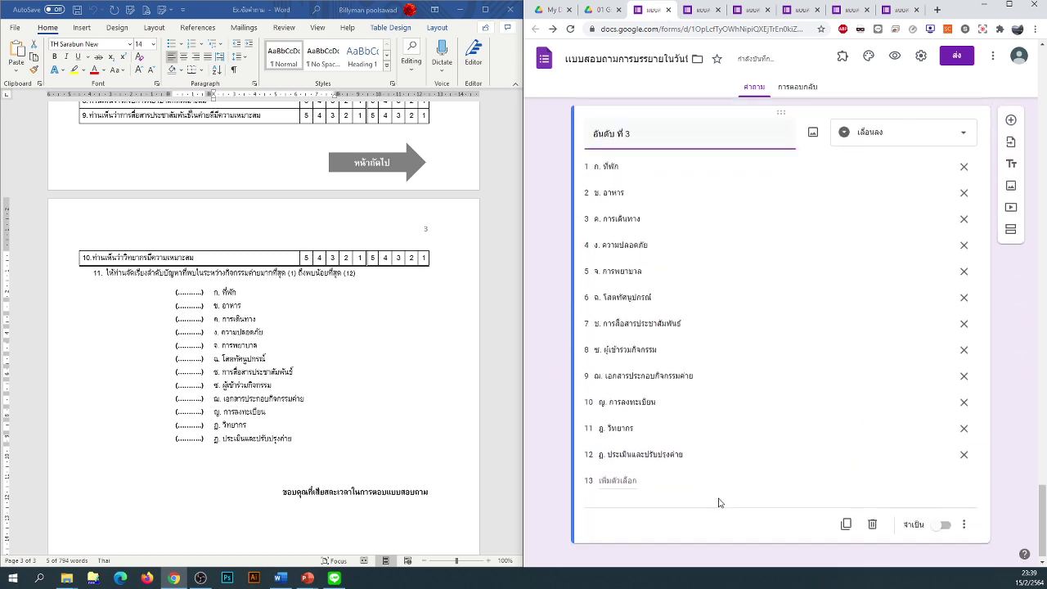
pyautogui.click(843, 518)
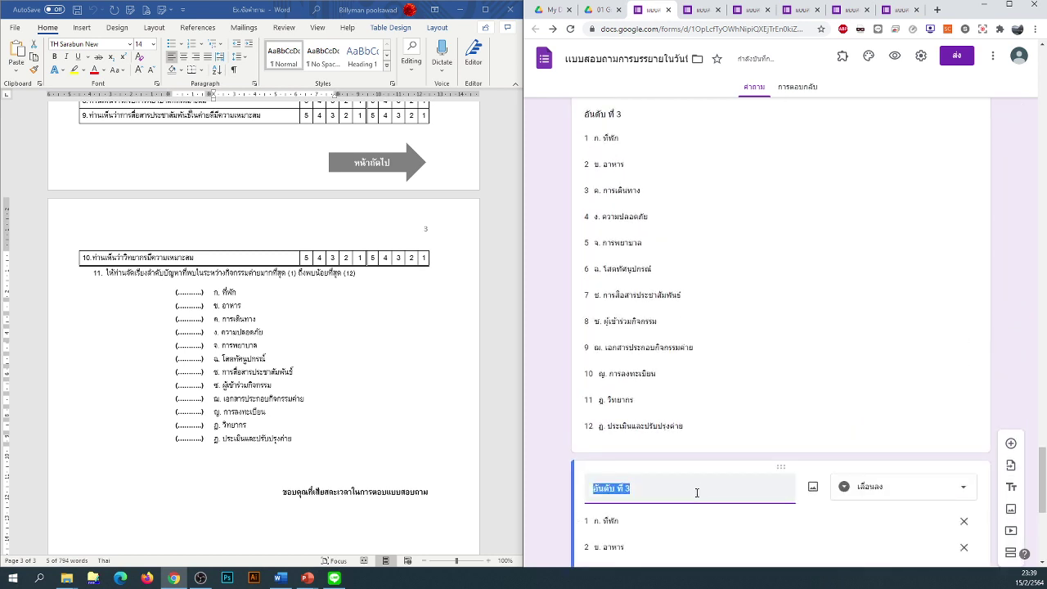
pyautogui.write('4')
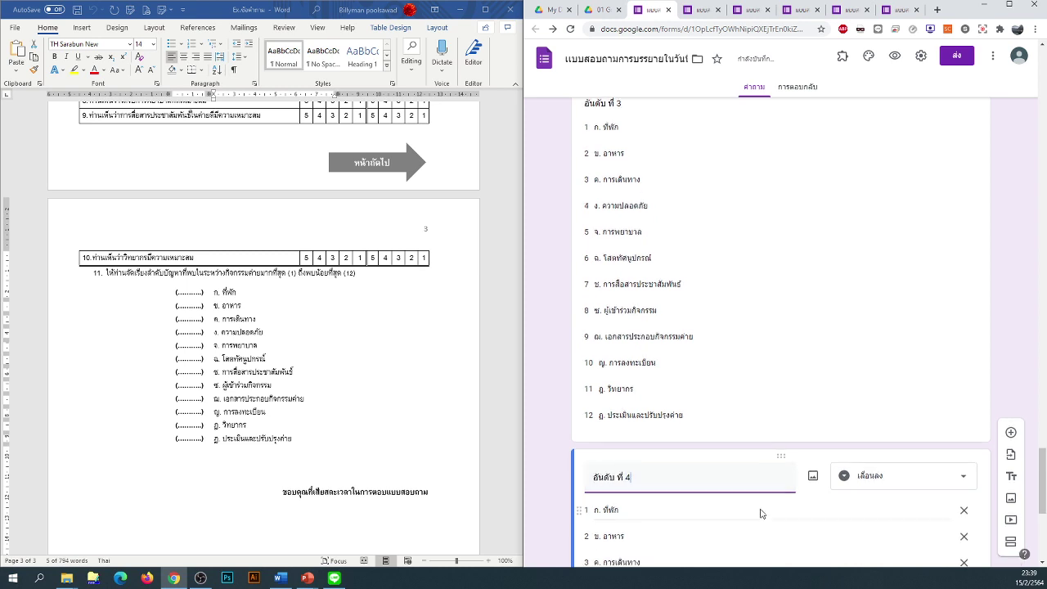
# Step: Make two further copies of the ranking dropdown question, titled "อันดับ ที่ 5" and "อันดับ ที่ 6"
pyautogui.scroll(-5, 760, 512)
pyautogui.click(847, 515)
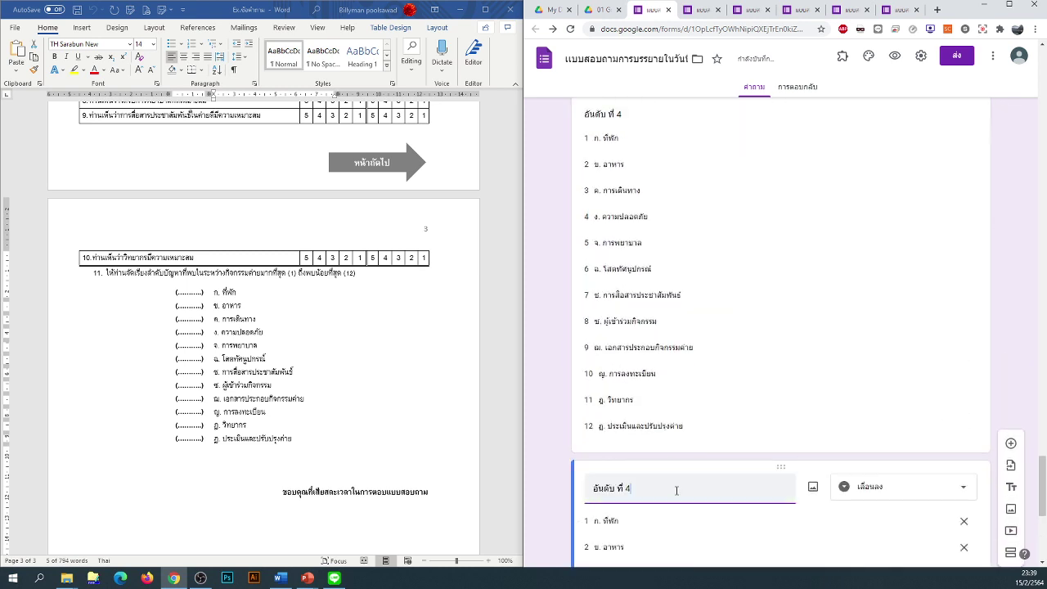
pyautogui.write('5')
pyautogui.scroll(-5, 675, 489)
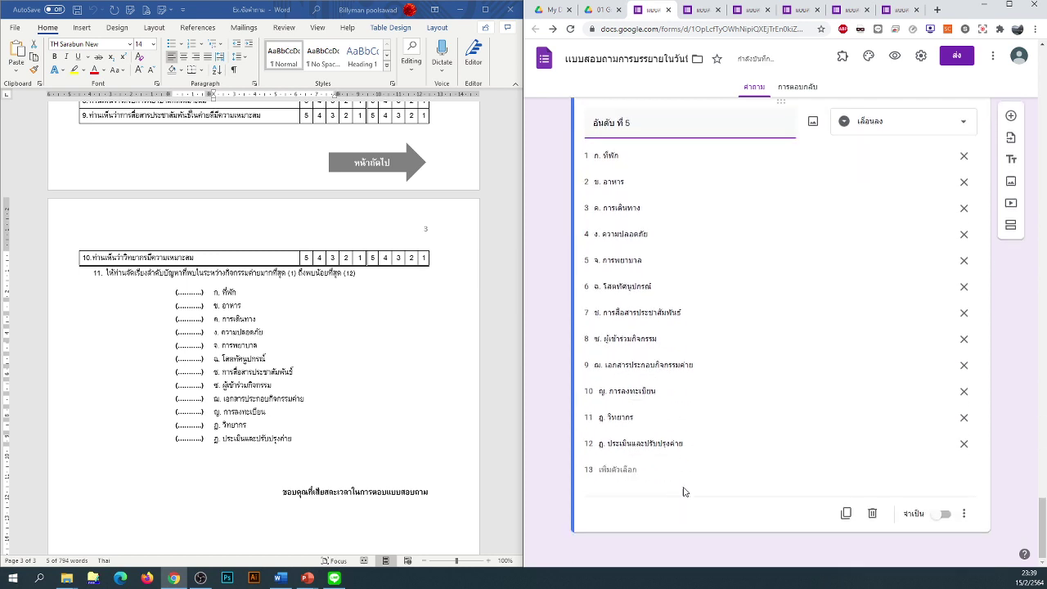
pyautogui.click(838, 517)
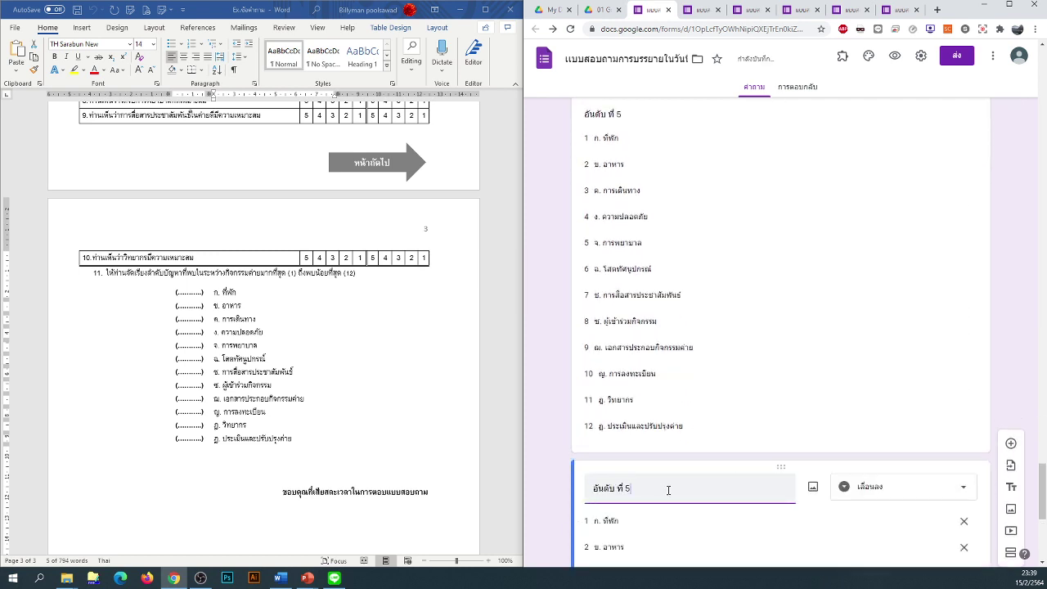
# Step: Continue duplicating the ranking dropdown question, titling the copies "อันดับ ที่ 7" and "อันดับ ที่ 8"
pyautogui.scroll(-5, 670, 487)
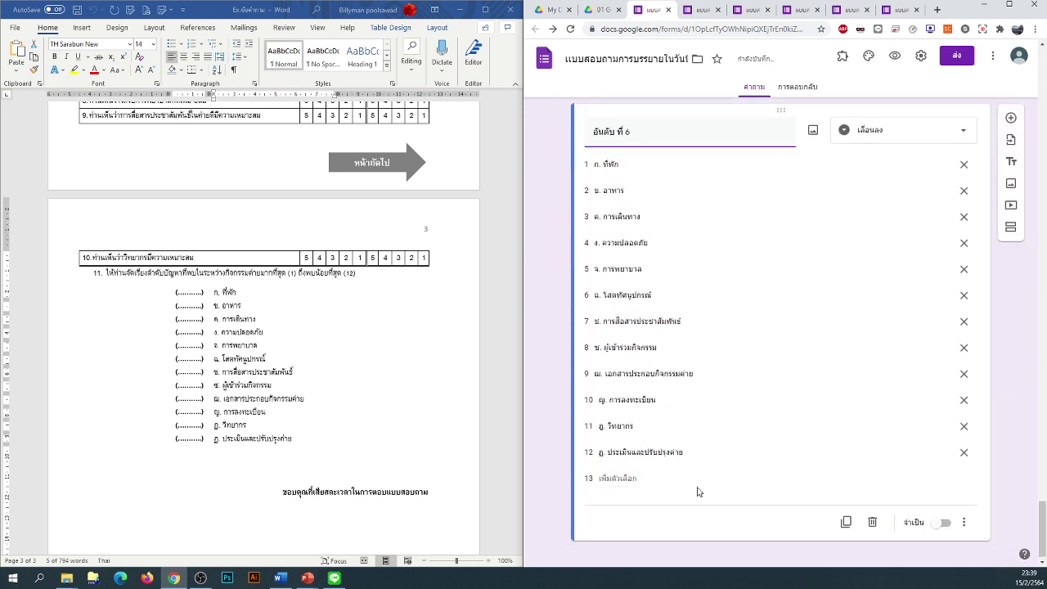
pyautogui.click(839, 515)
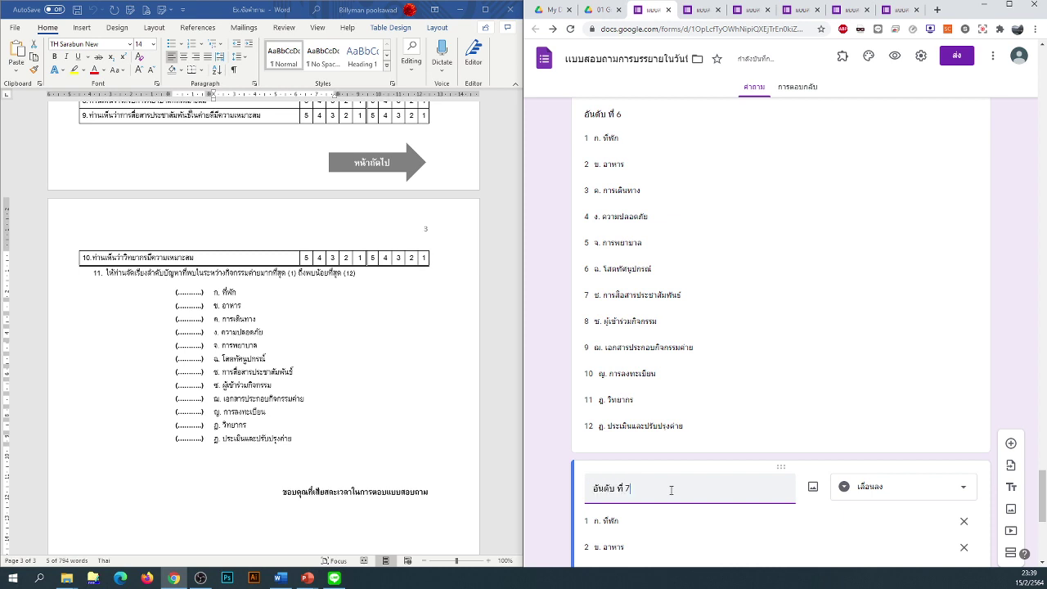
pyautogui.scroll(-5, 671, 489)
pyautogui.click(849, 514)
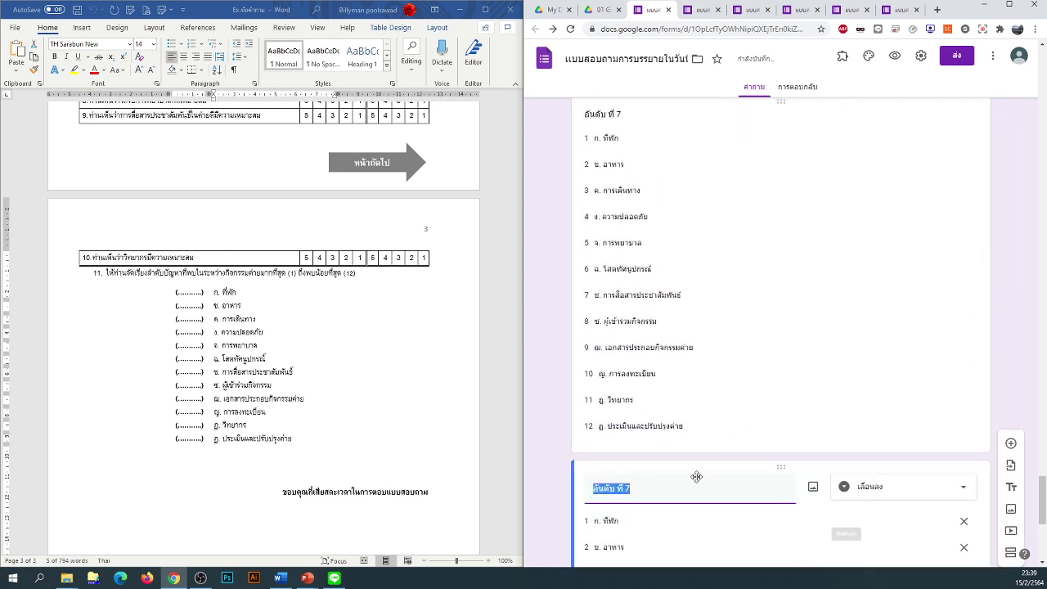
pyautogui.click(693, 493)
# Step: Duplicate the ranking dropdown question twice more, titling the copies "อันดับ ที่ 9" and "อันดับ ที่ 10"
pyautogui.scroll(-5, 582, 496)
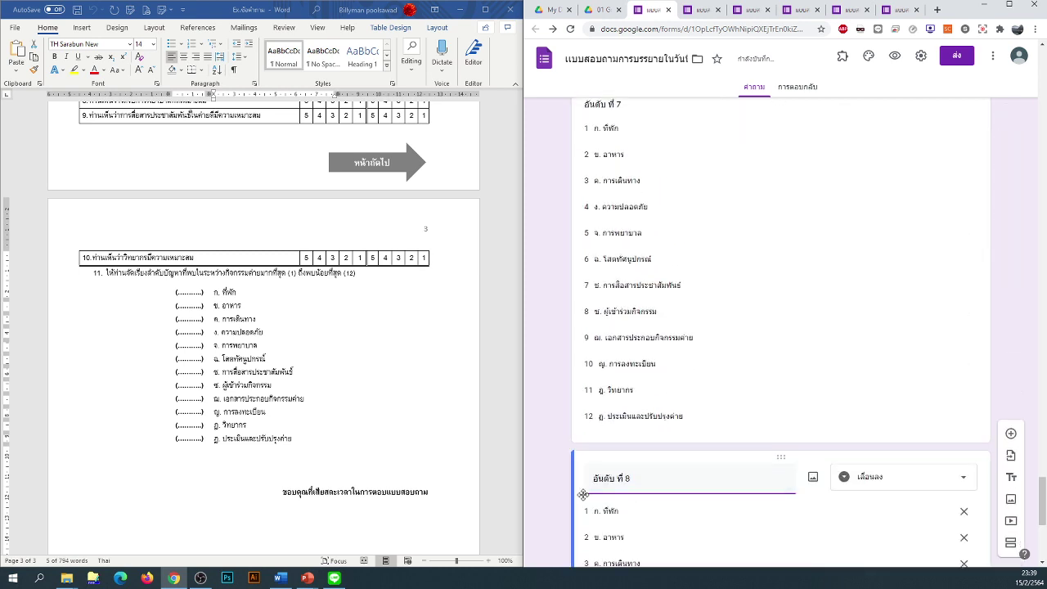
pyautogui.click(841, 574)
pyautogui.click(704, 491)
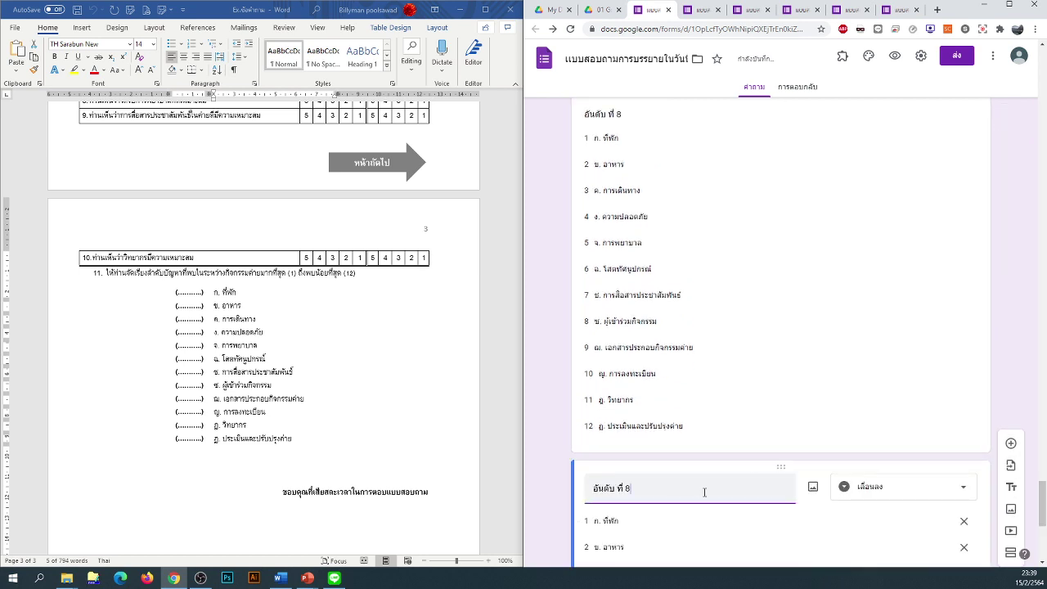
pyautogui.write('9')
pyautogui.scroll(-5, 701, 494)
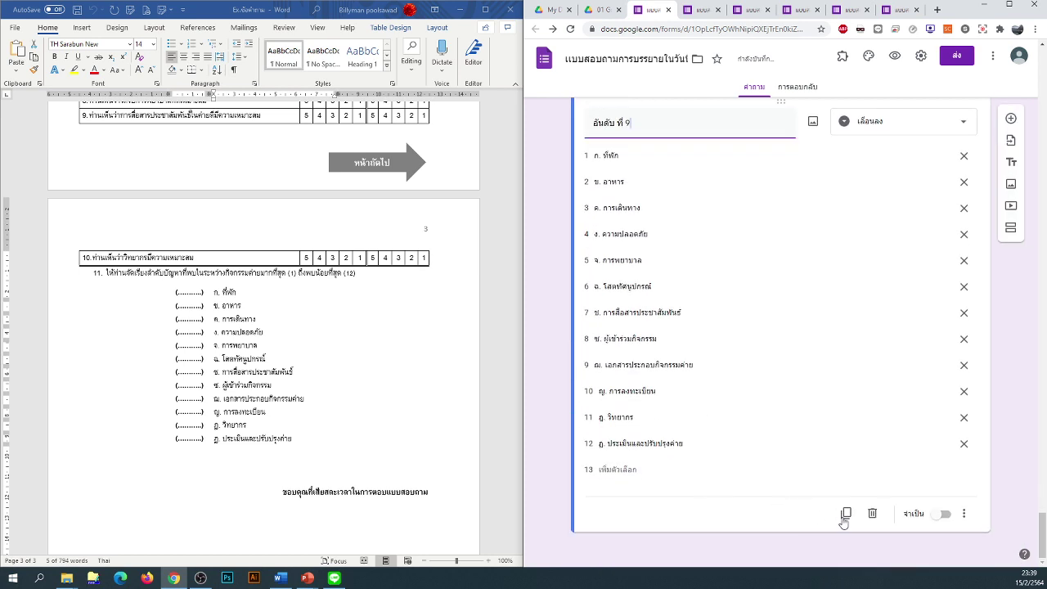
pyautogui.click(845, 520)
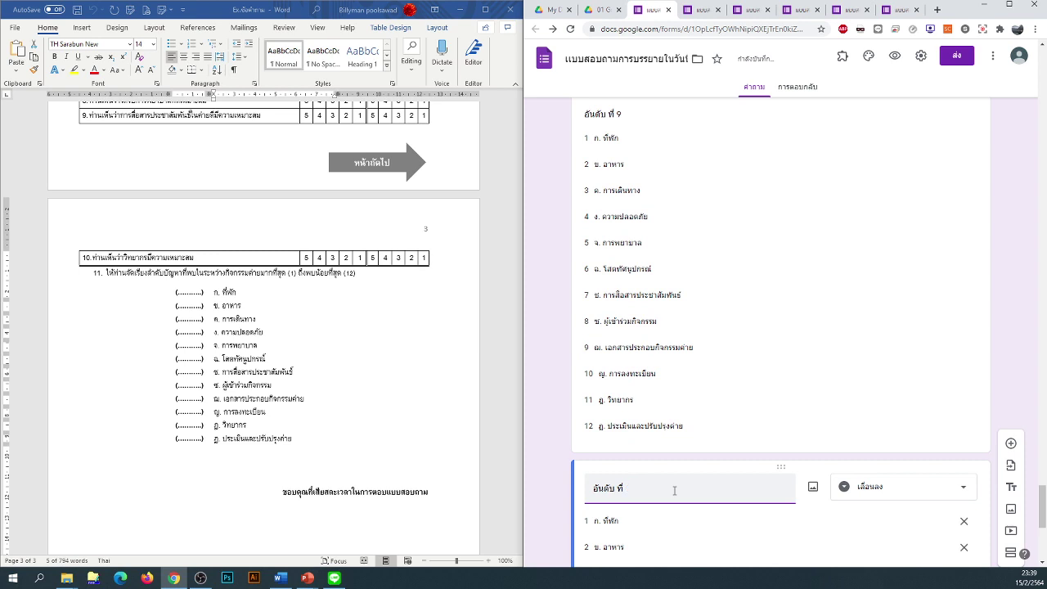
pyautogui.scroll(-5, 673, 490)
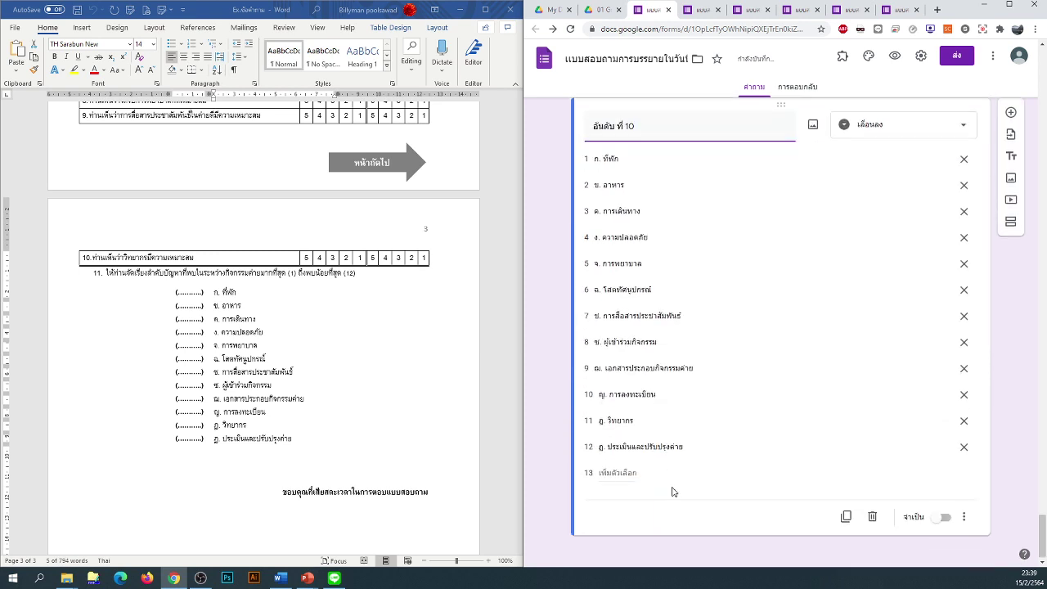
# Step: Complete the ranking set with two more copies of the dropdown question, titled "อันดับ ที่ 11" and "อันดับ ที่ 12"
pyautogui.click(846, 514)
pyautogui.write('1')
pyautogui.scroll(-5, 696, 491)
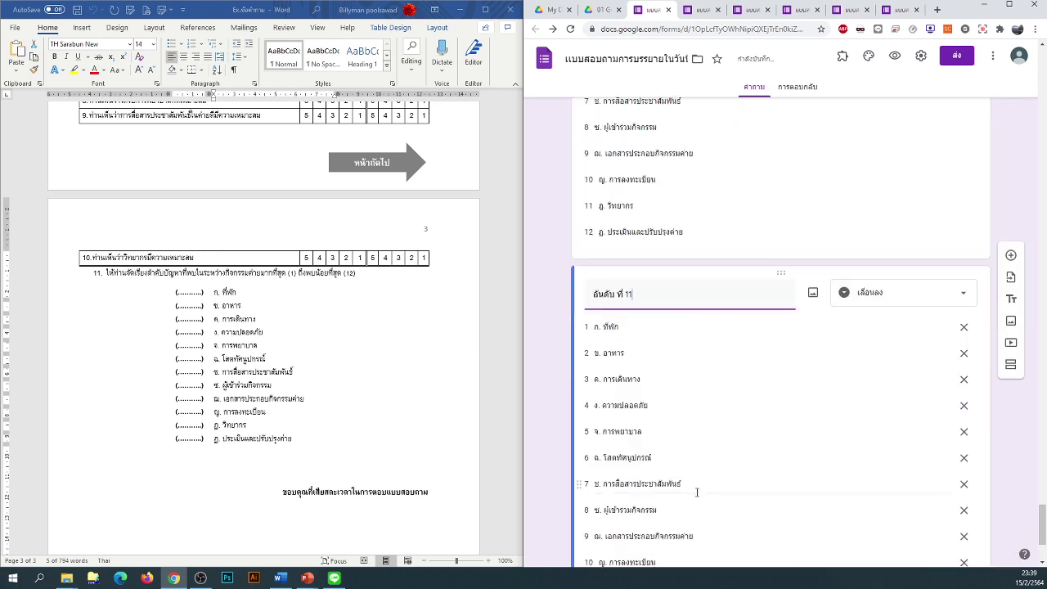
pyautogui.click(846, 511)
pyautogui.click(734, 490)
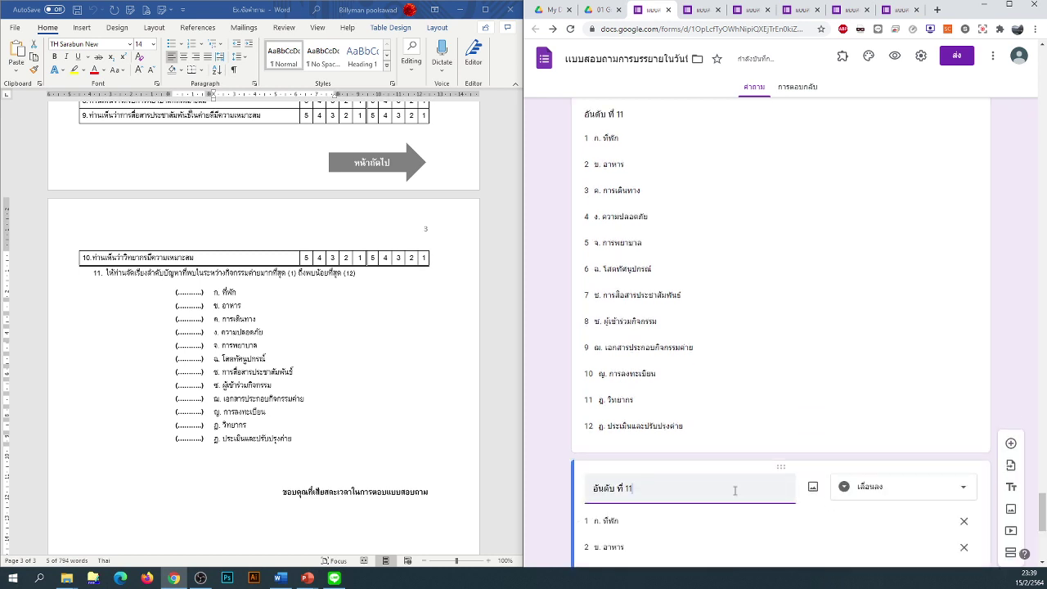
pyautogui.write('2')
pyautogui.scroll(-5, 732, 491)
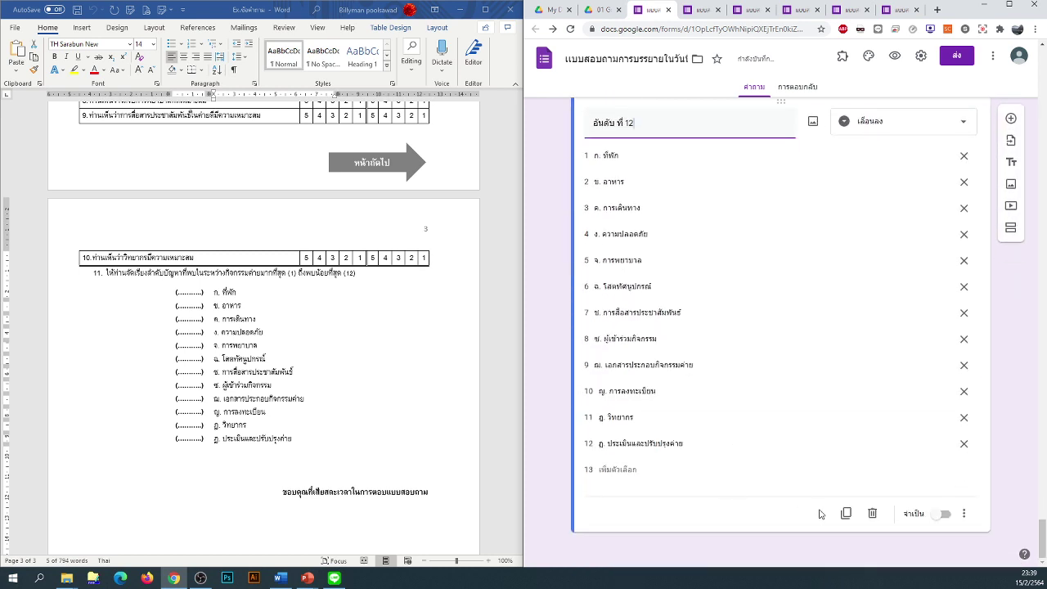
pyautogui.click(848, 515)
pyautogui.scroll(-5, 792, 496)
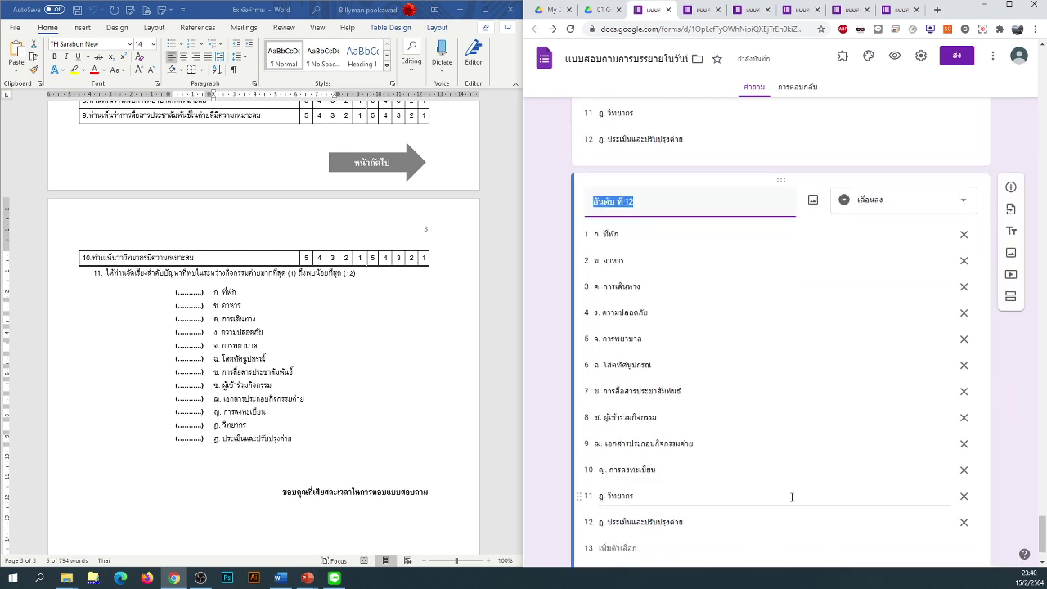
pyautogui.click(872, 510)
# Step: Preview the form as respondents get it and look through the first page from the introduction to question 6
pyautogui.scroll(20, 552, 454)
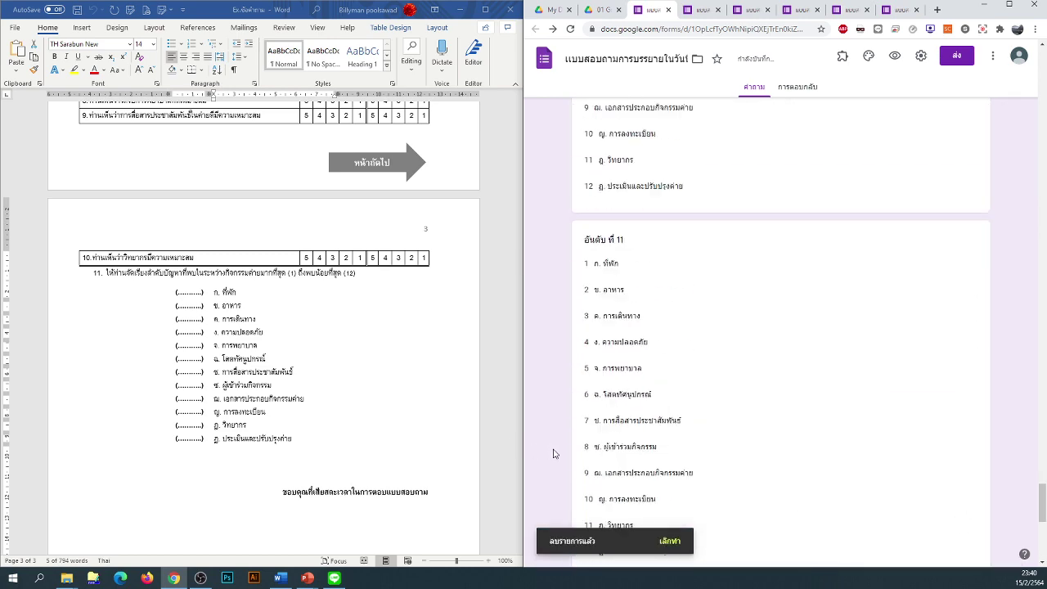
pyautogui.scroll(20, 565, 462)
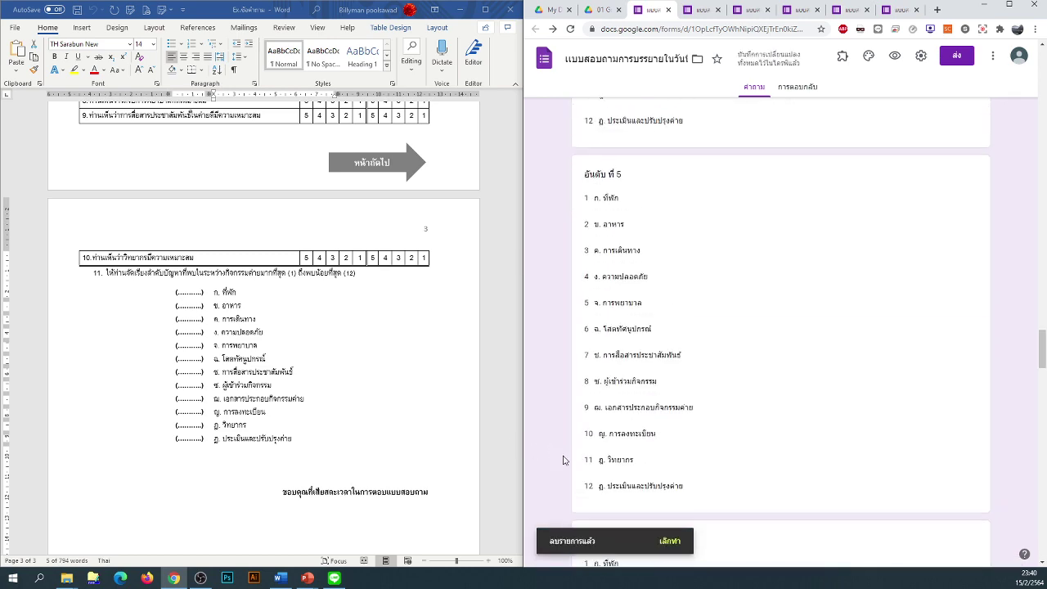
pyautogui.scroll(3, 580, 469)
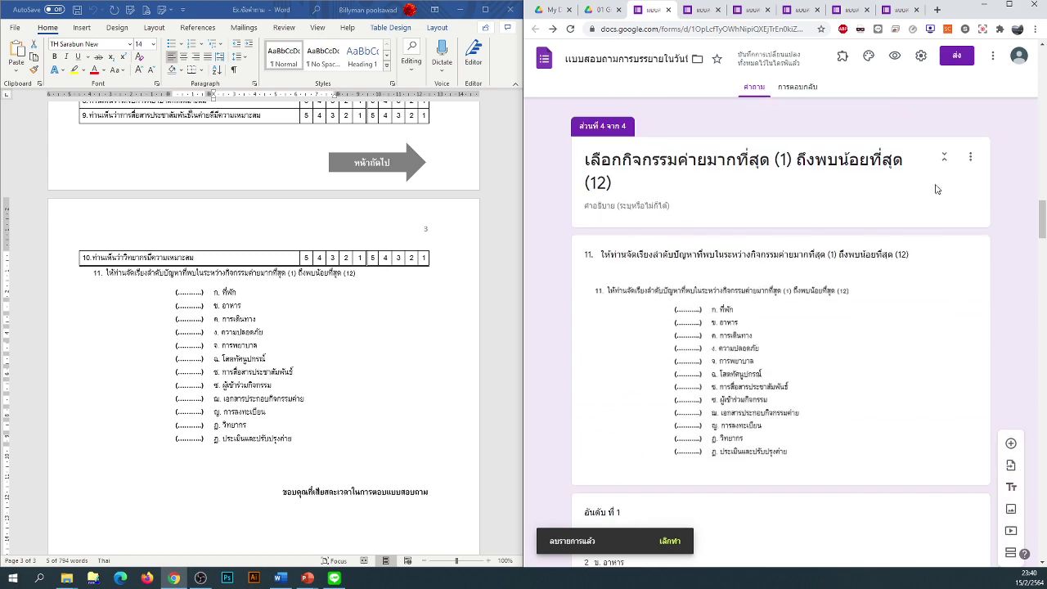
pyautogui.click(894, 56)
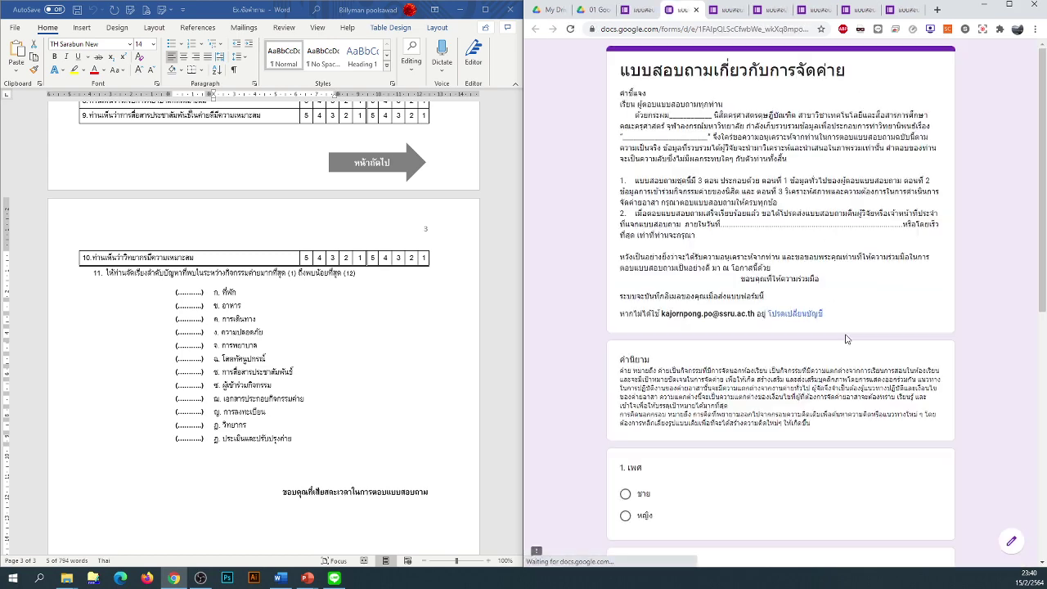
pyautogui.scroll(-2, 669, 347)
pyautogui.scroll(2, 624, 348)
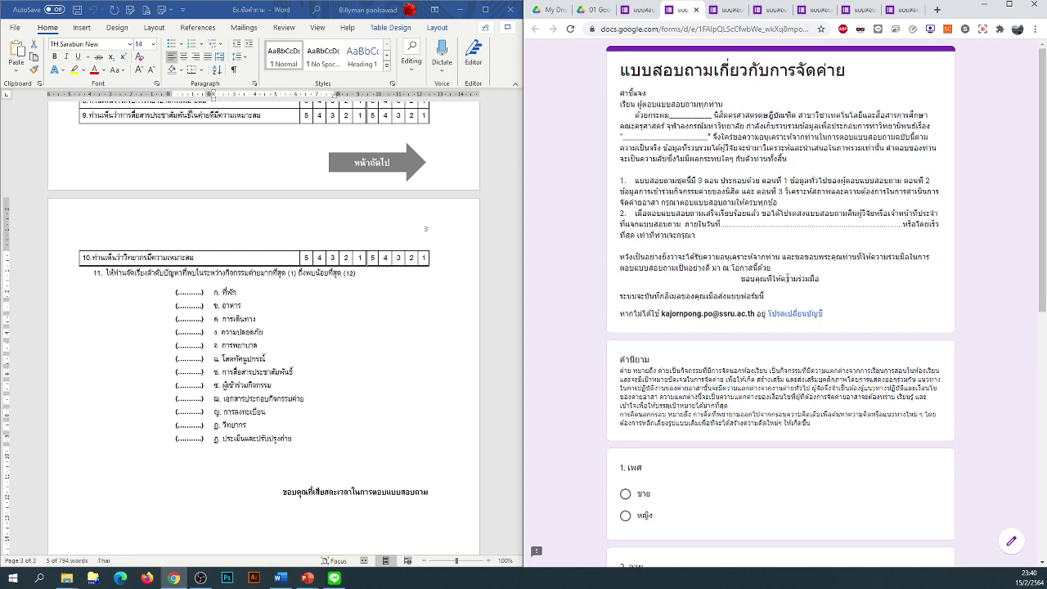
pyautogui.scroll(-2, 618, 224)
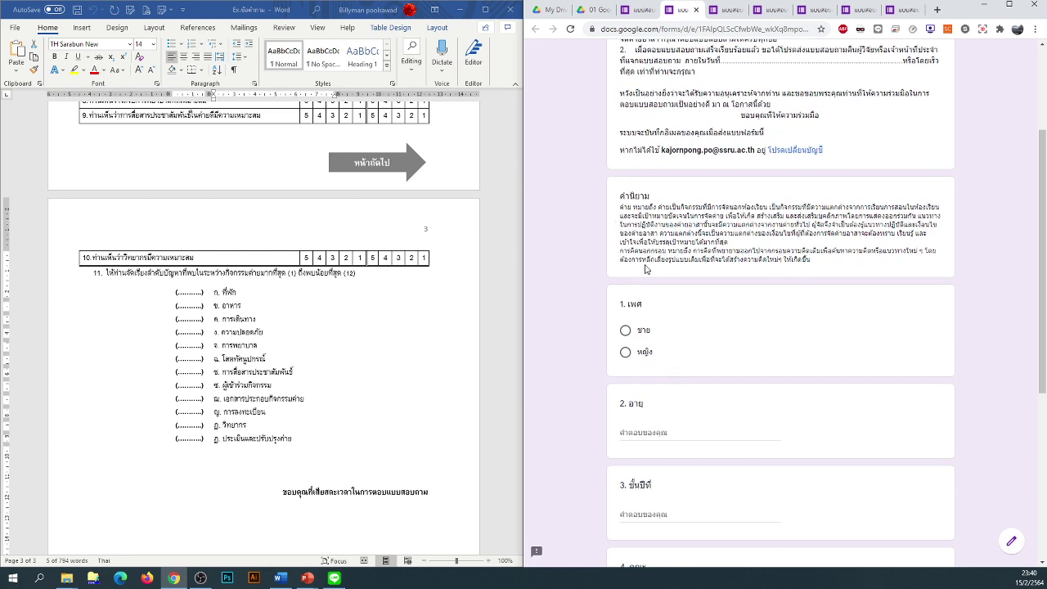
pyautogui.scroll(-4, 651, 353)
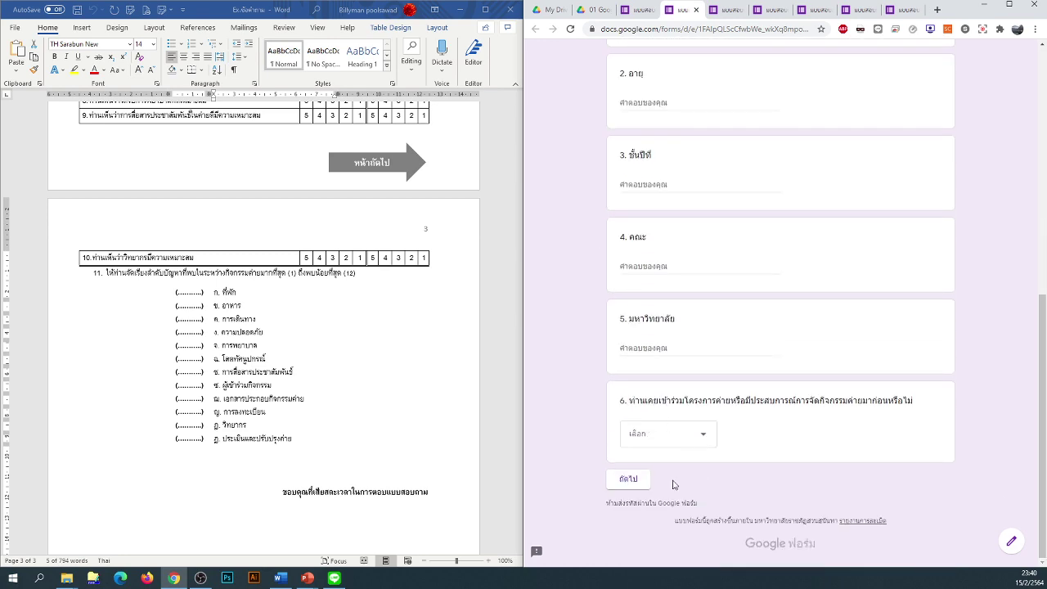
# Step: Advance the preview to ตอนที่ 2 and tick both camp-role options of question 2 as a test
pyautogui.click(638, 483)
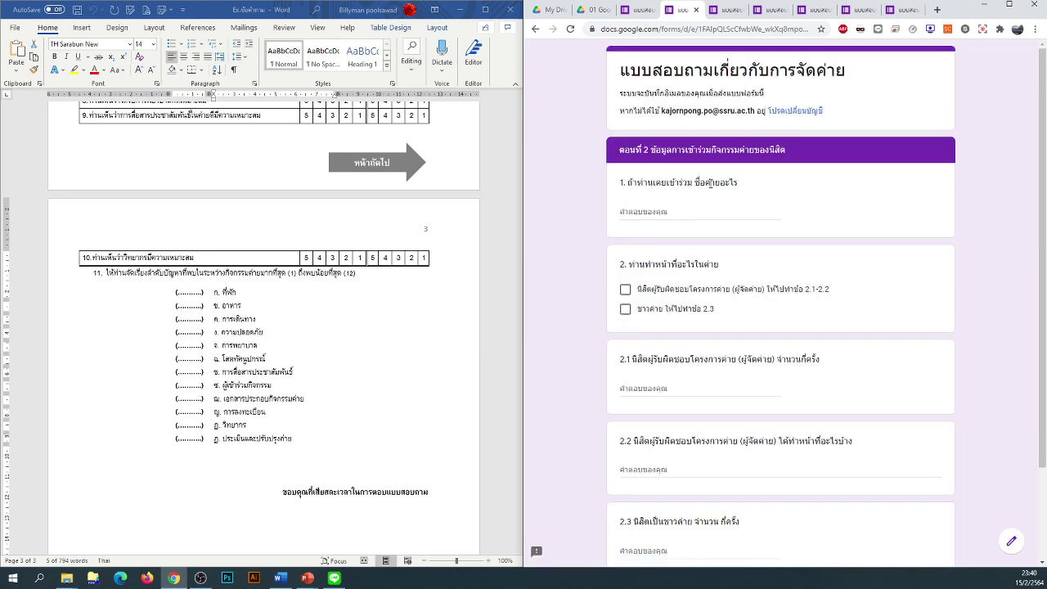
pyautogui.scroll(-1, 619, 256)
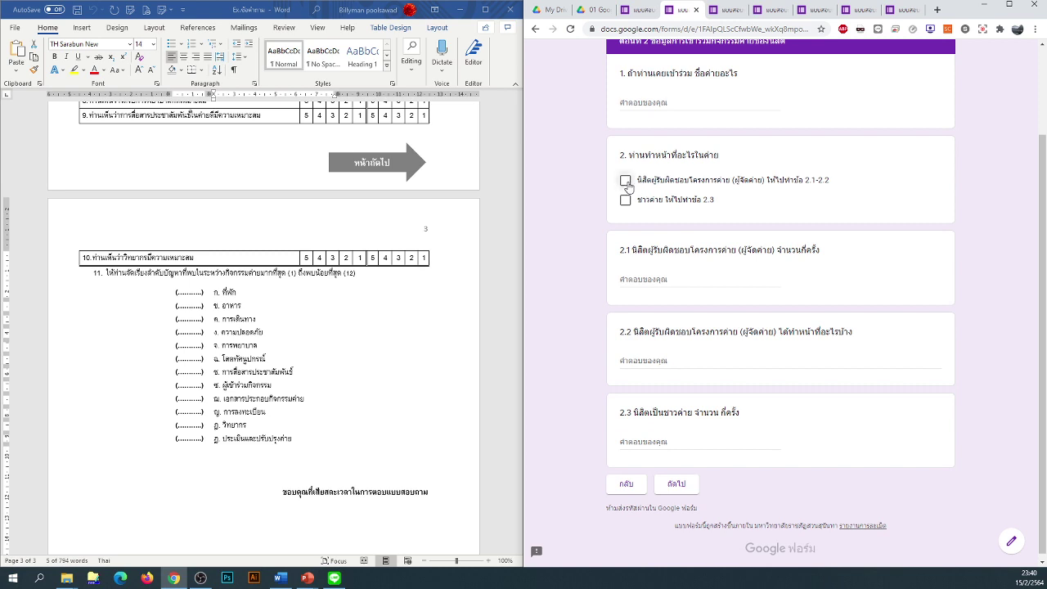
pyautogui.click(625, 180)
pyautogui.click(625, 200)
pyautogui.scroll(-1, 673, 505)
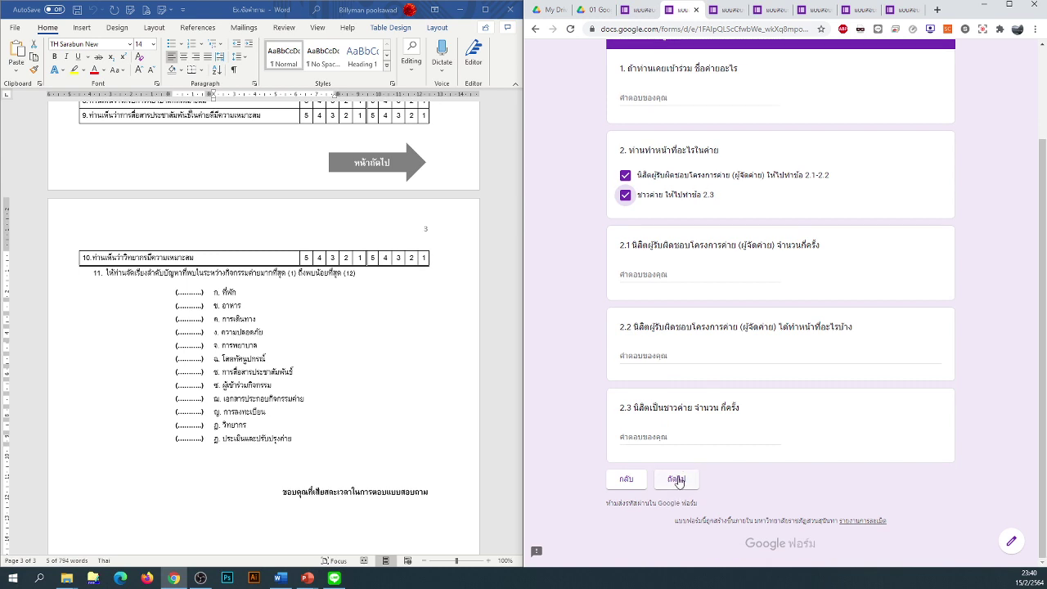
# Step: Continue the preview through ตอนที่ 3 to the ranking section and examine the wording of item 11's instruction
pyautogui.click(677, 481)
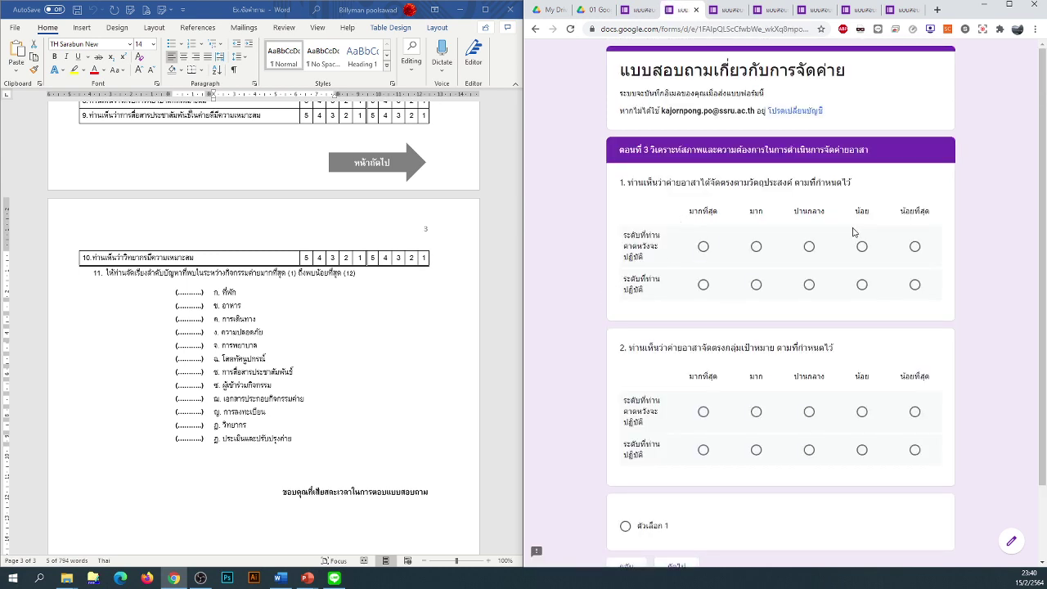
pyautogui.scroll(-2, 826, 393)
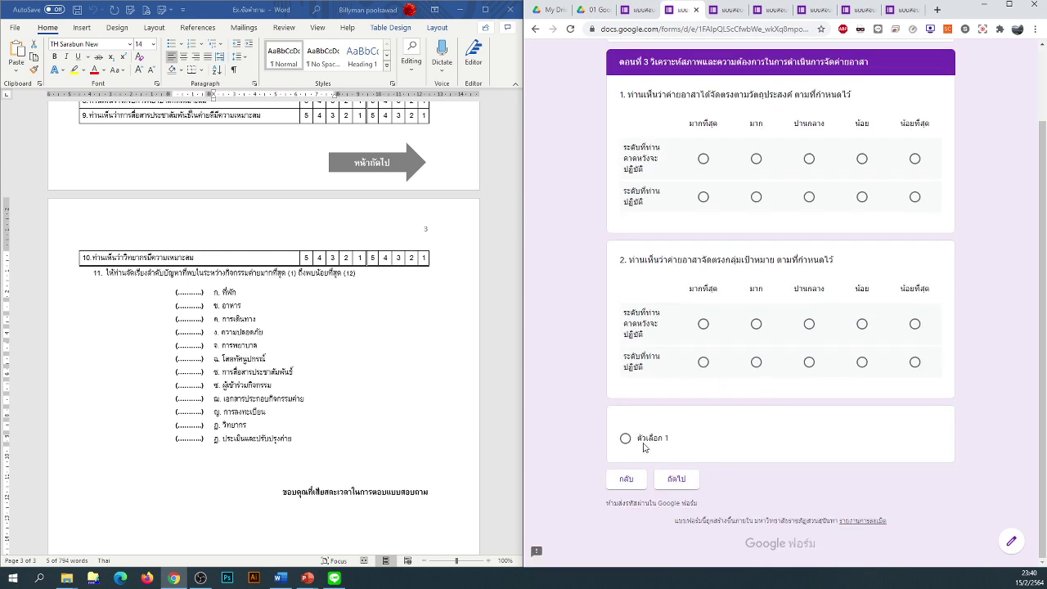
pyautogui.click(676, 480)
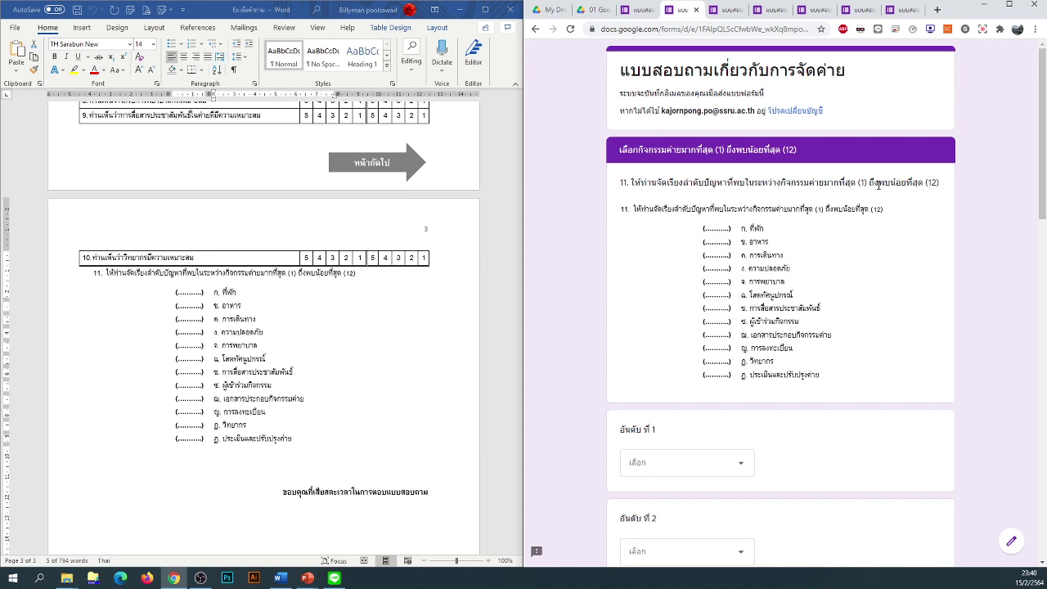
pyautogui.moveTo(870, 183); pyautogui.dragTo(813, 183)
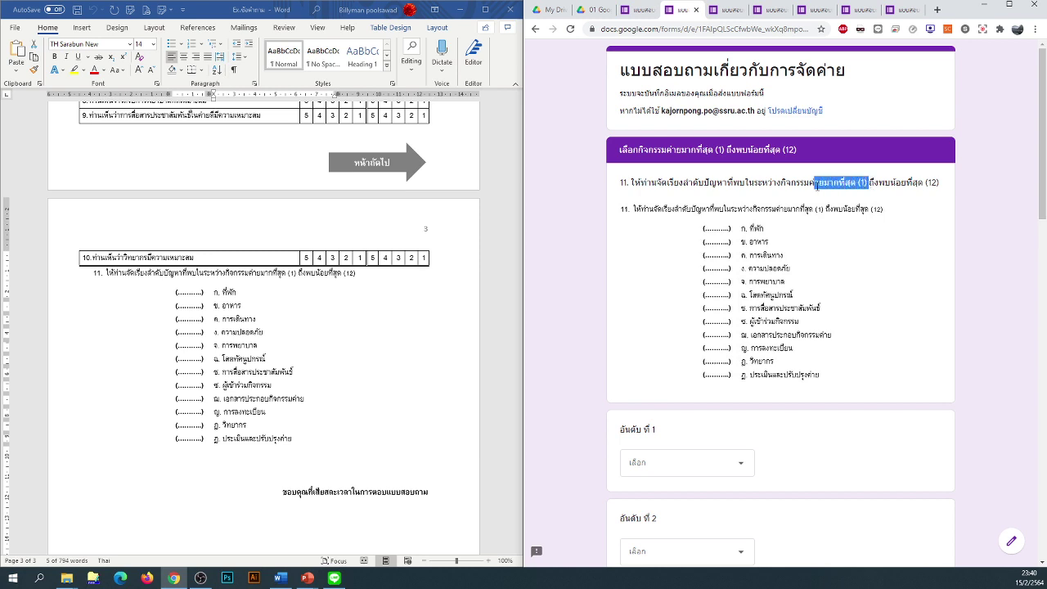
pyautogui.click(901, 186)
pyautogui.moveTo(938, 184); pyautogui.dragTo(883, 184)
pyautogui.click(883, 185)
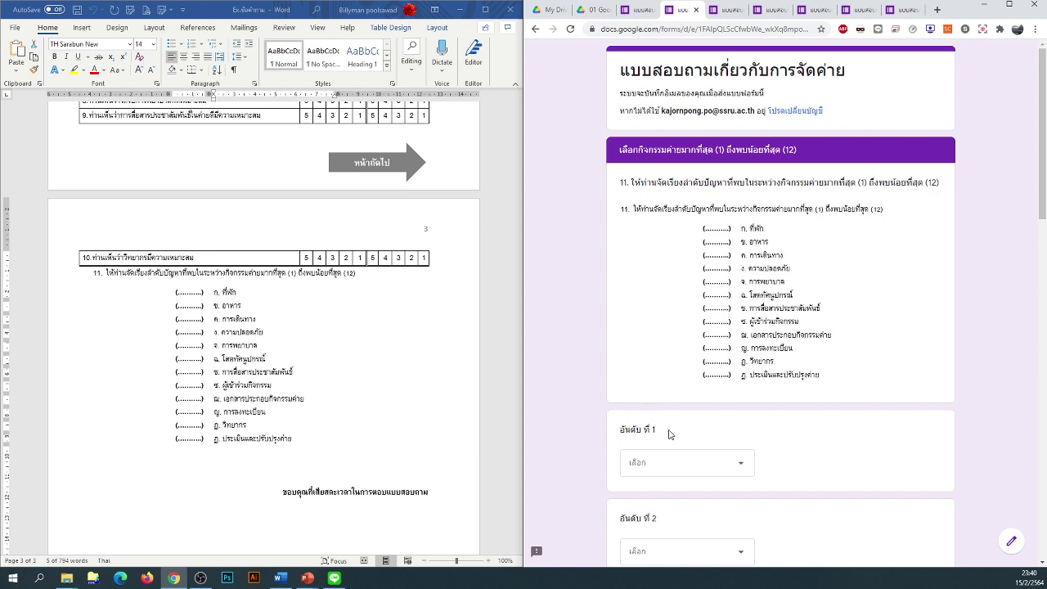
# Step: Test the dropdowns with "ค. การเดินทาง", "ฌ. เอกสารประกอบกิจกรรมค่าย" and "ซ. ผู้เข้าร่วมกิจกรรม" for ranks 1 to 3, and review the remaining ranks
pyautogui.scroll(-2, 647, 425)
pyautogui.click(663, 302)
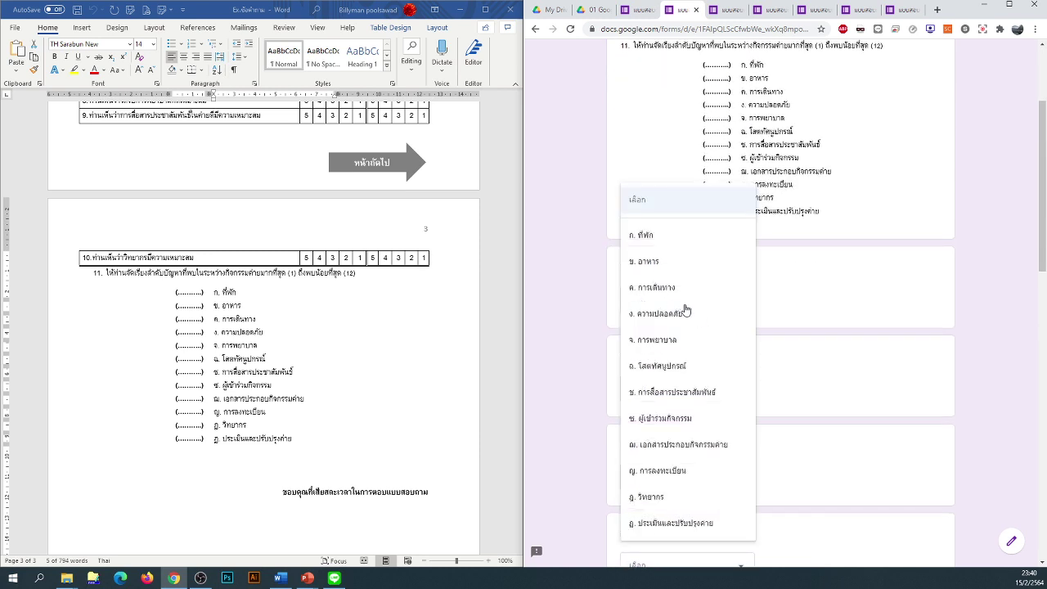
pyautogui.click(673, 292)
pyautogui.click(685, 390)
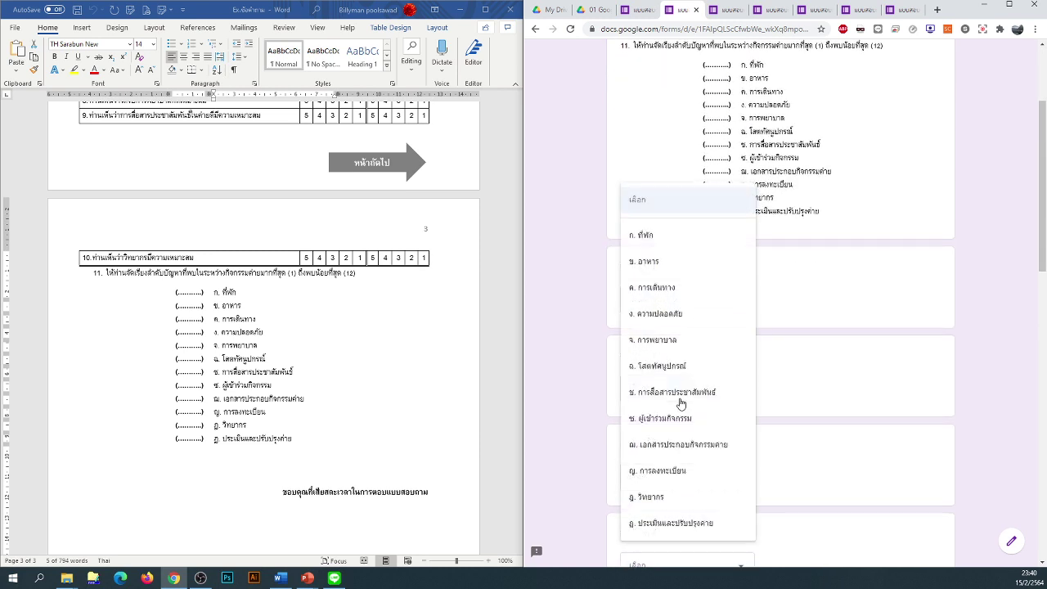
pyautogui.click(679, 443)
pyautogui.click(676, 375)
pyautogui.click(660, 425)
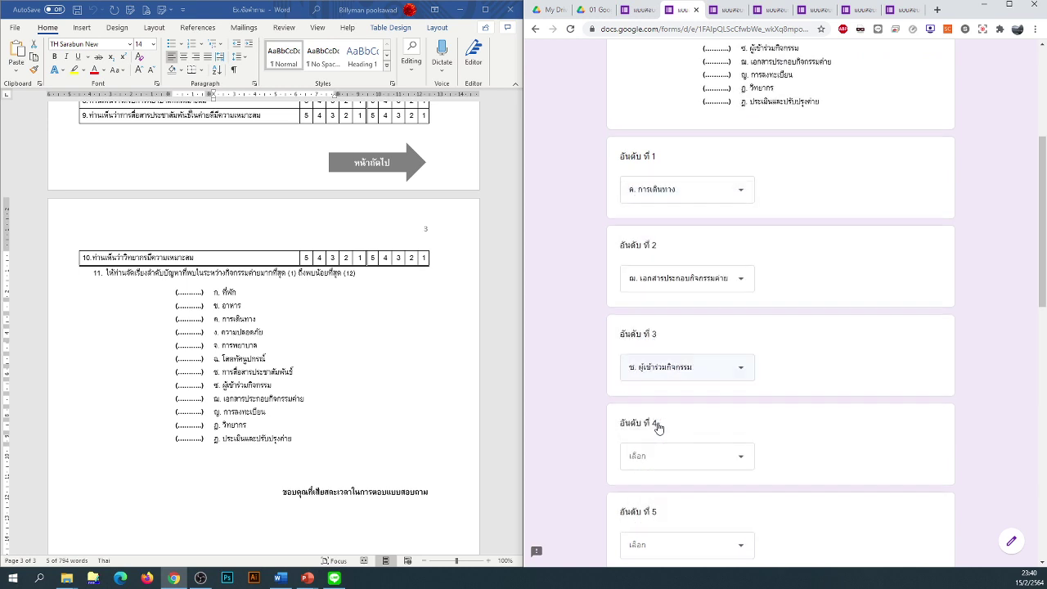
pyautogui.scroll(-2, 660, 409)
pyautogui.scroll(-7, 676, 426)
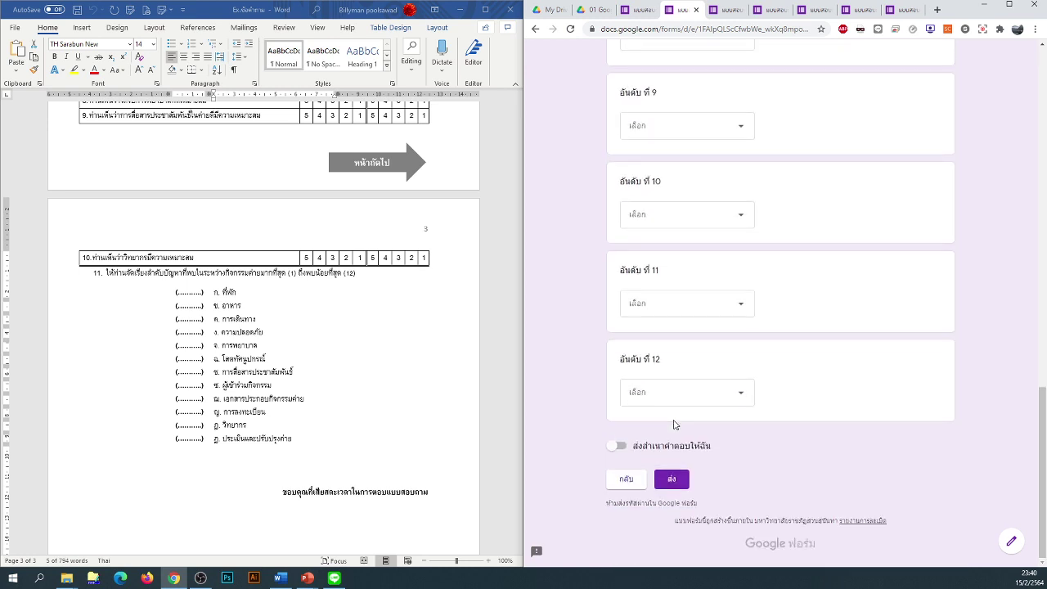
pyautogui.scroll(12, 674, 418)
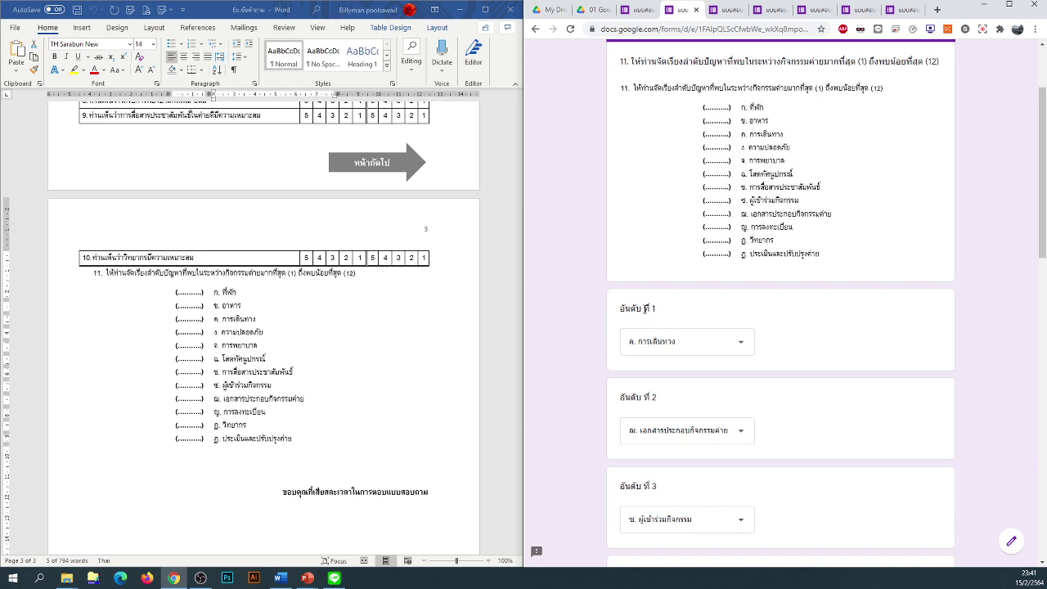
# Step: Return to the form editor and copy "มากที่สุด (1) ถึงพบน้อยที่สุด (12)" from the title of section 4
pyautogui.click(637, 10)
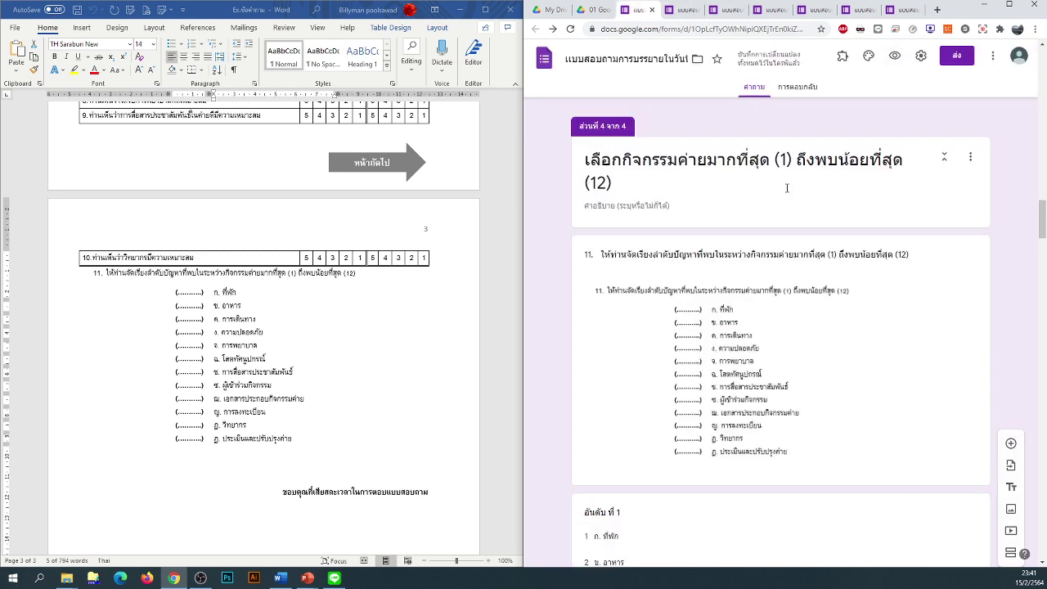
pyautogui.click(758, 175)
pyautogui.click(687, 164)
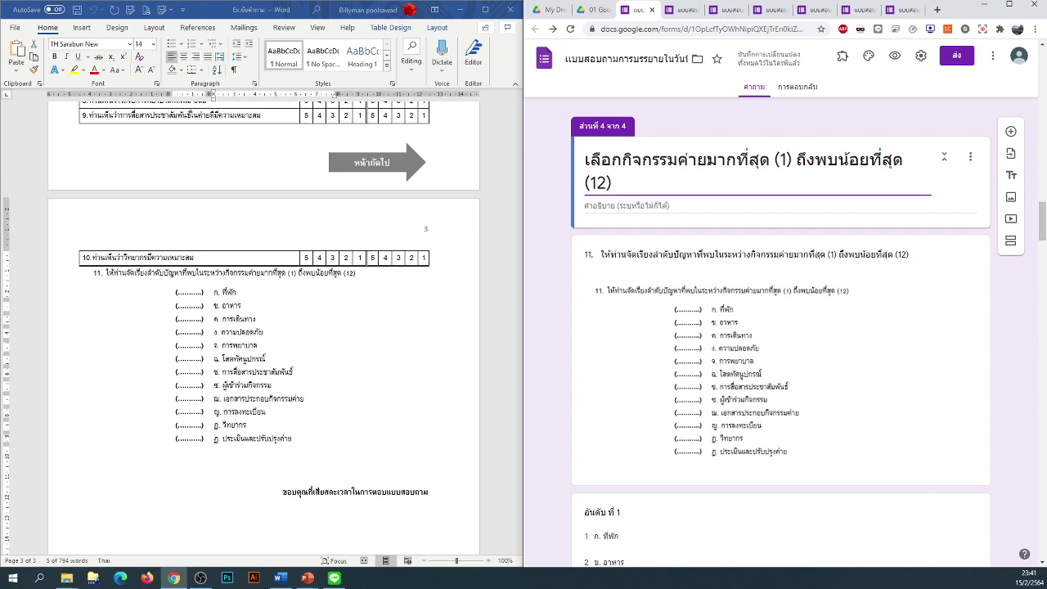
pyautogui.moveTo(706, 160); pyautogui.dragTo(861, 173)
pyautogui.rightClick(828, 160)
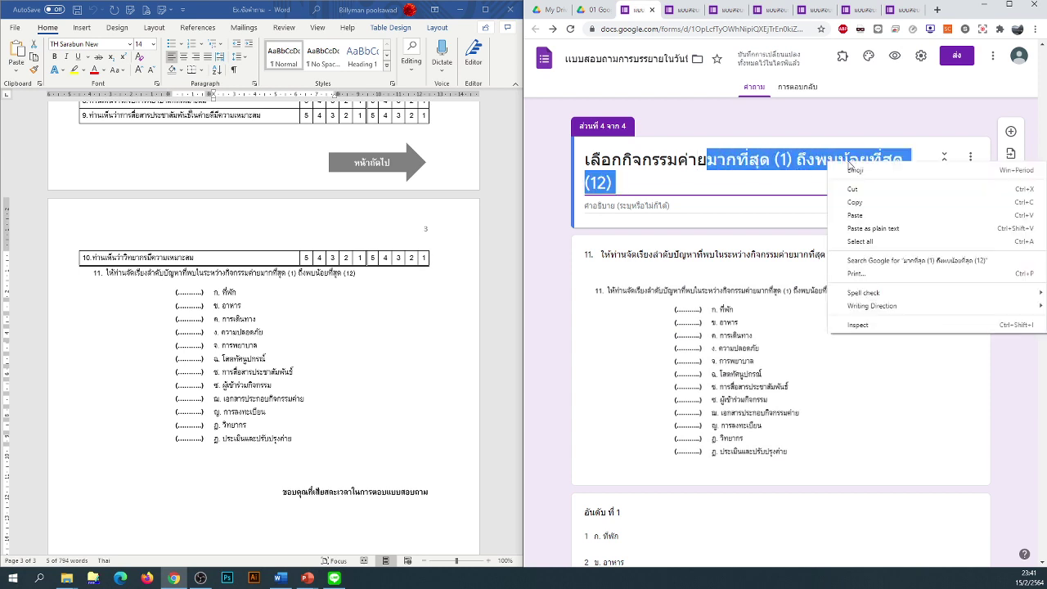
pyautogui.click(867, 205)
# Step: Append "(เรียงจาก" and the copied "มากที่สุด (1) ถึงพบน้อยที่สุด (12)" to the title of the "อันดับ ที่ 1" question
pyautogui.scroll(-3, 654, 335)
pyautogui.click(651, 296)
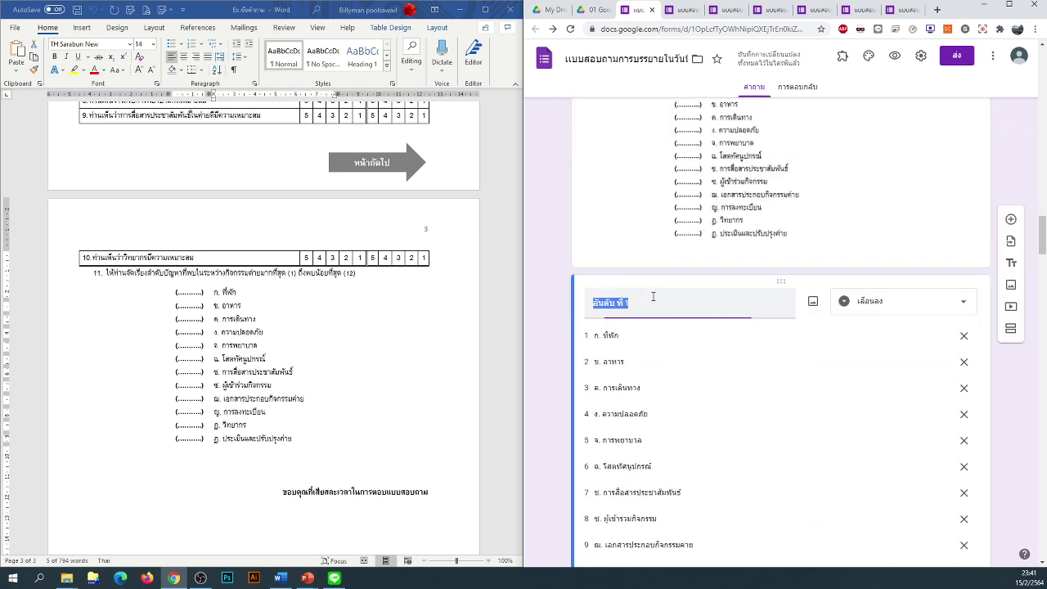
pyautogui.click(664, 305)
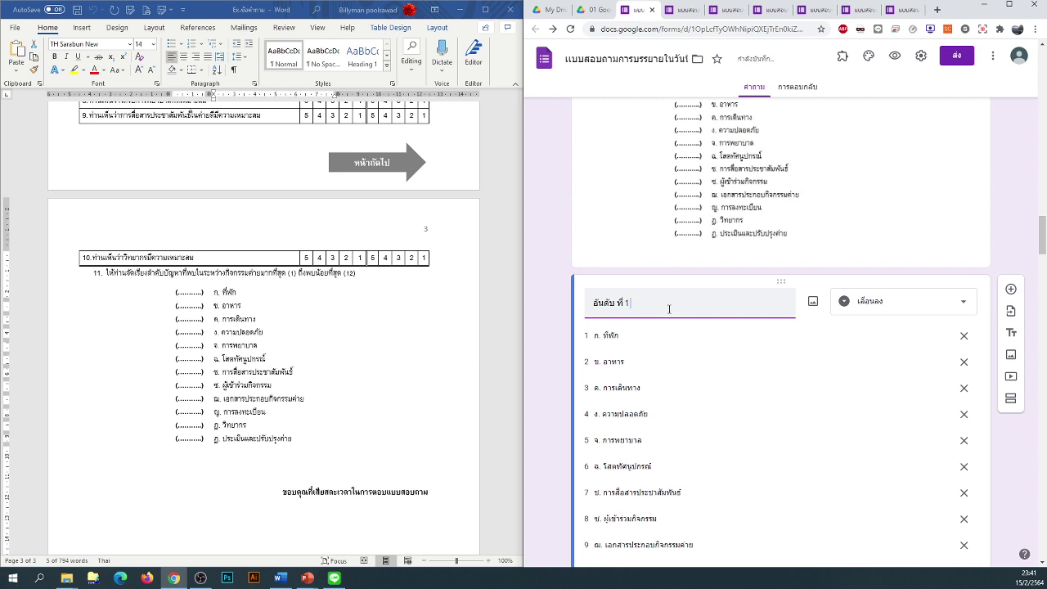
pyautogui.write('เรียงจาก')
pyautogui.hotkey('ctrl', 'v')
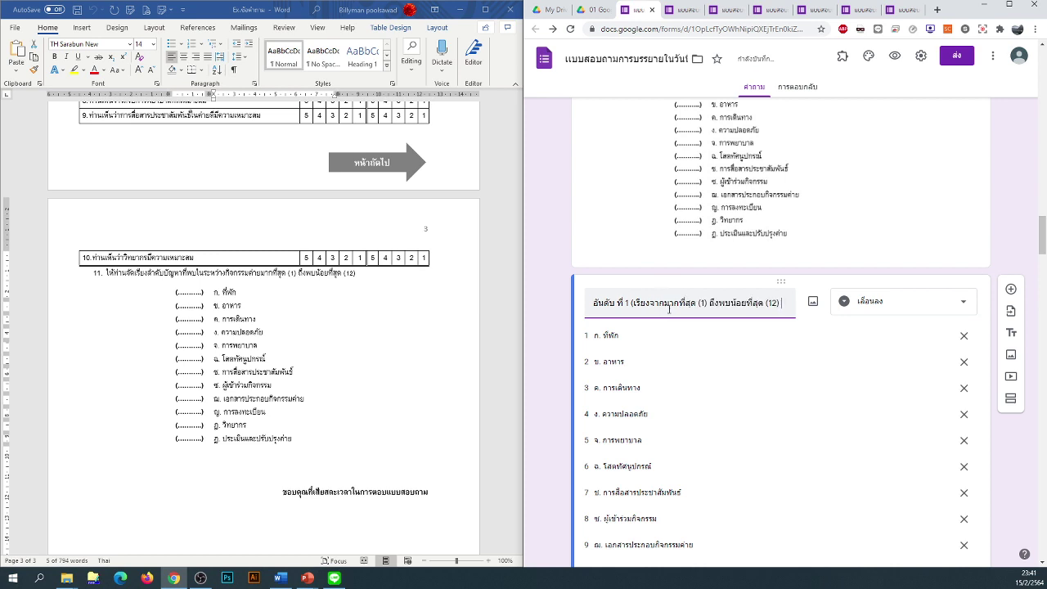
# Step: Close the parenthesis in the "อันดับ ที่ 1" title and copy "(เรียงจากมากที่สุด (1) ถึงพบน้อยที่สุด (12) )" from it
pyautogui.write('ๆ')
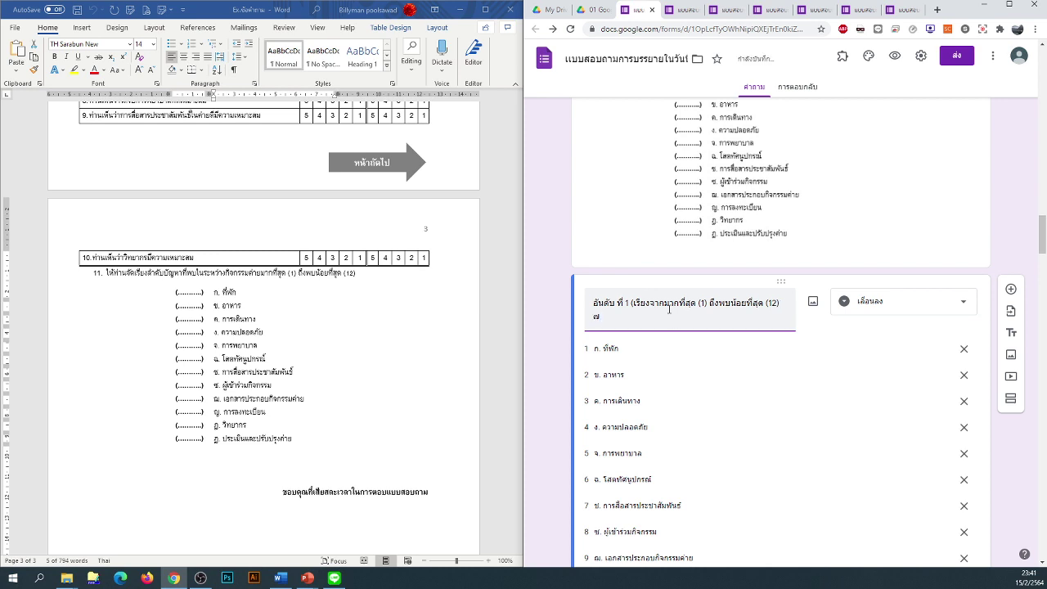
pyautogui.press('BackSpace')
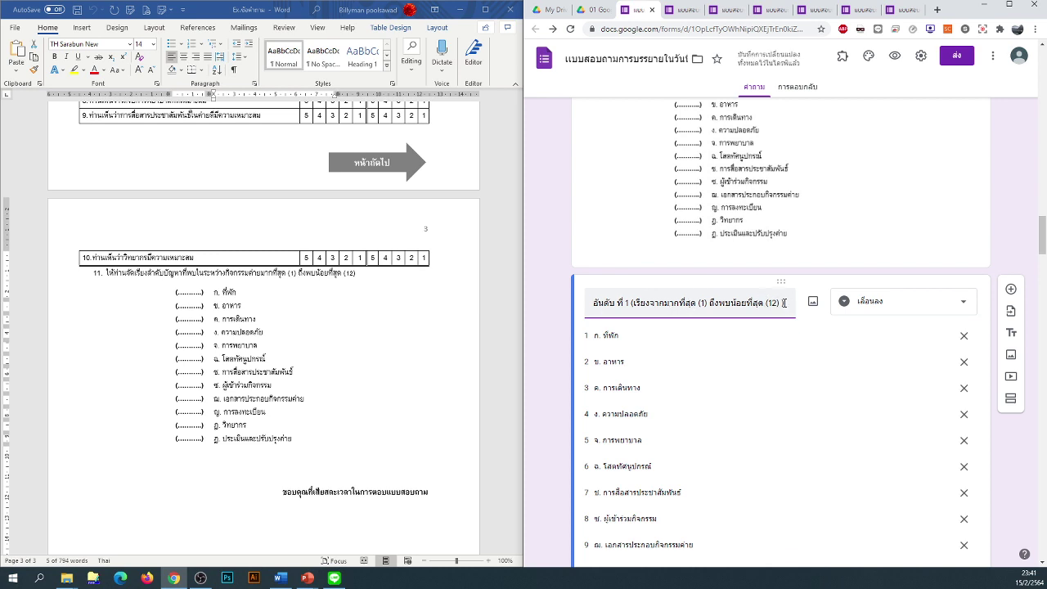
pyautogui.moveTo(786, 303); pyautogui.dragTo(631, 308)
pyautogui.hotkey('ctrl', 'c')
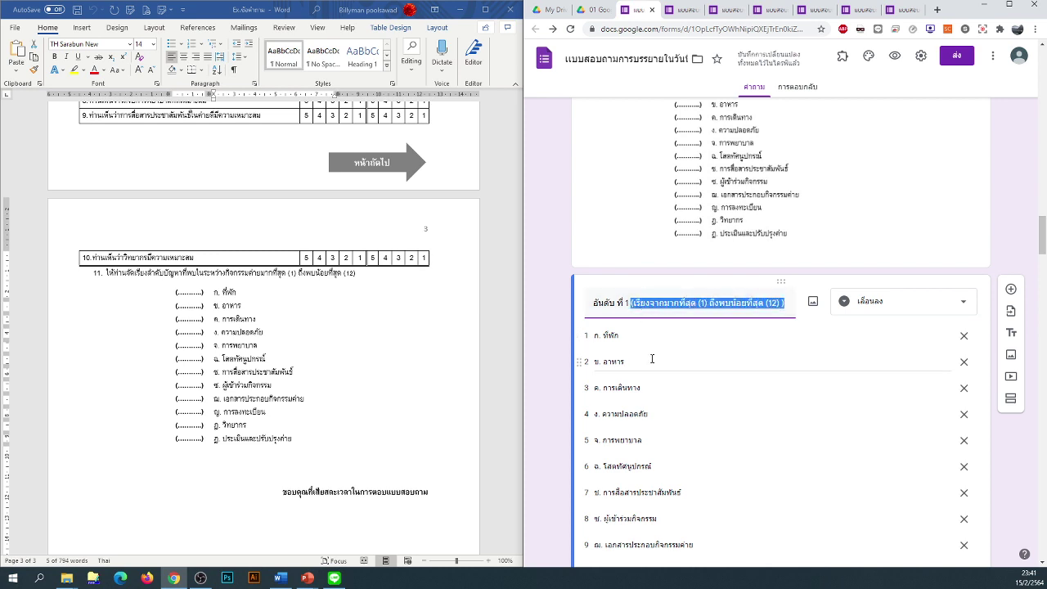
# Step: Append the copied "(เรียงจากมากที่สุด (1) ถึงพบน้อยที่สุด (12) )" to the titles of the "อันดับ ที่ 2" and "อันดับ ที่ 3" questions
pyautogui.scroll(-5, 634, 306)
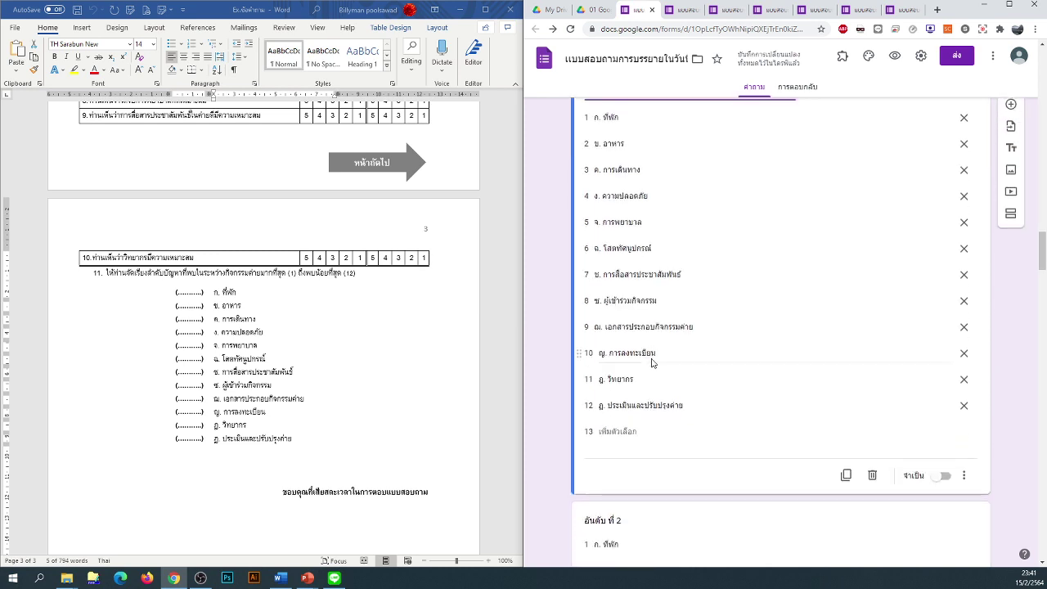
pyautogui.click(446, 327)
pyautogui.click(344, 340)
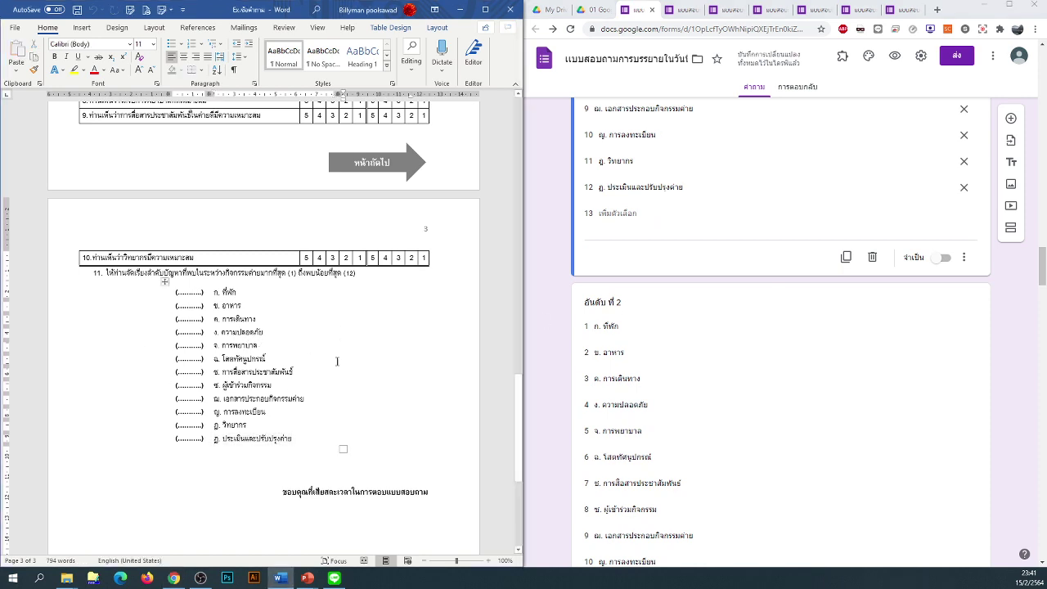
pyautogui.click(635, 309)
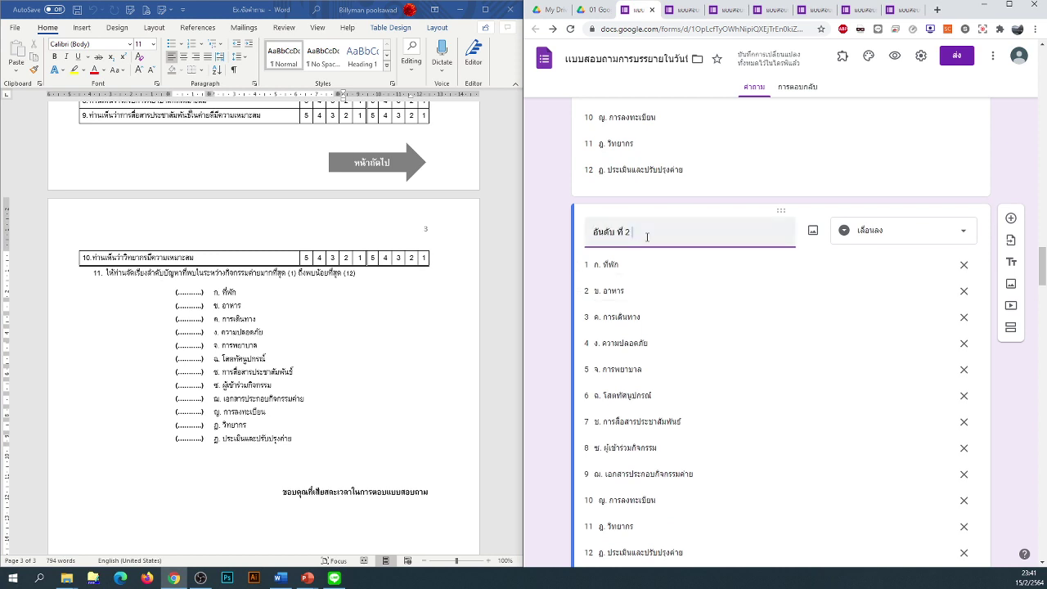
pyautogui.hotkey('ctrl', 'v')
pyautogui.scroll(-5, 667, 299)
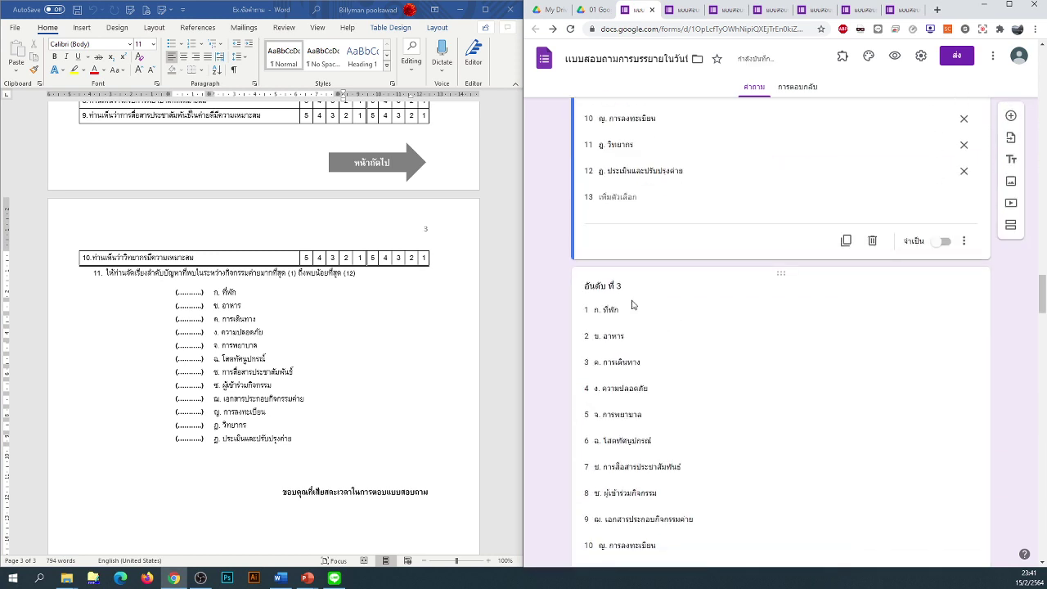
pyautogui.click(632, 305)
pyautogui.click(652, 217)
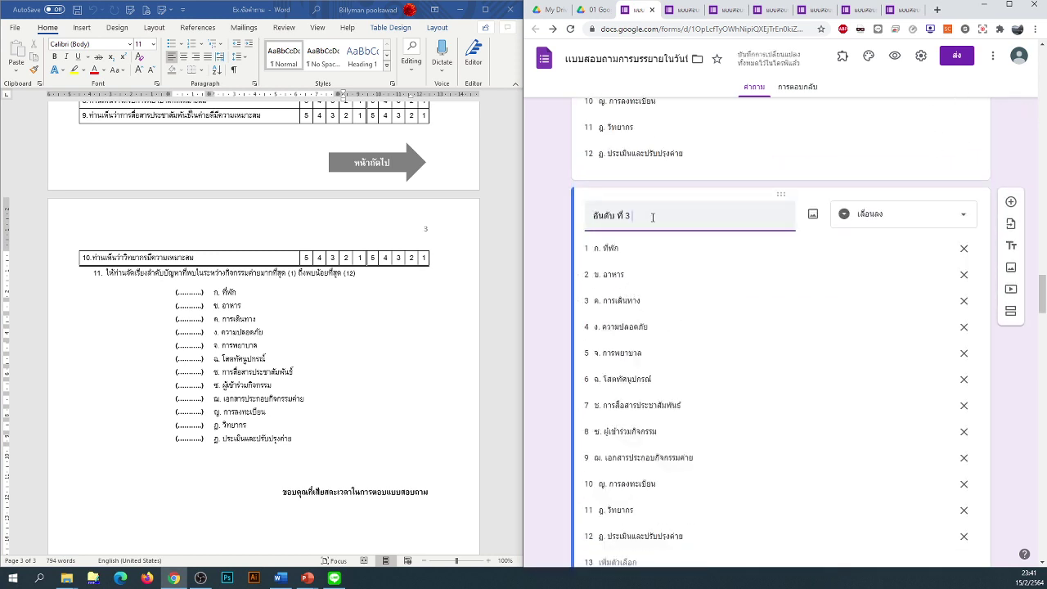
pyautogui.hotkey('ctrl', 'v')
# Step: Add the same copied ranking-order note to the end of the "อันดับ ที่ 4" and "อันดับ ที่ 5" question titles
pyautogui.scroll(-5, 667, 351)
pyautogui.click(666, 369)
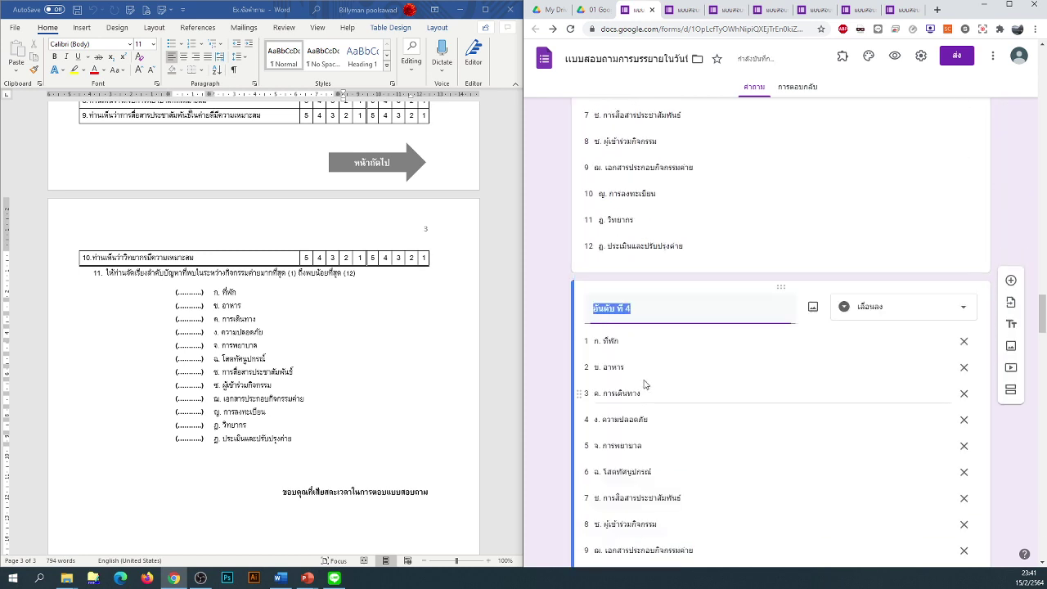
pyautogui.click(655, 304)
pyautogui.hotkey('ctrl', 'v')
pyautogui.scroll(-4, 662, 380)
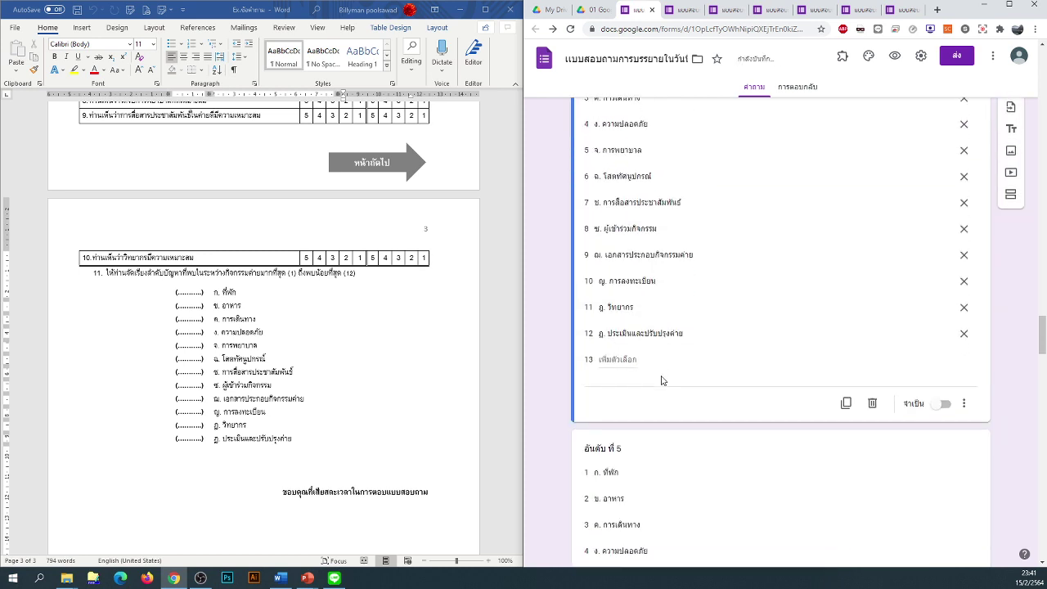
pyautogui.scroll(-1, 663, 380)
pyautogui.click(649, 362)
pyautogui.click(649, 294)
pyautogui.hotkey('ctrl', 'v')
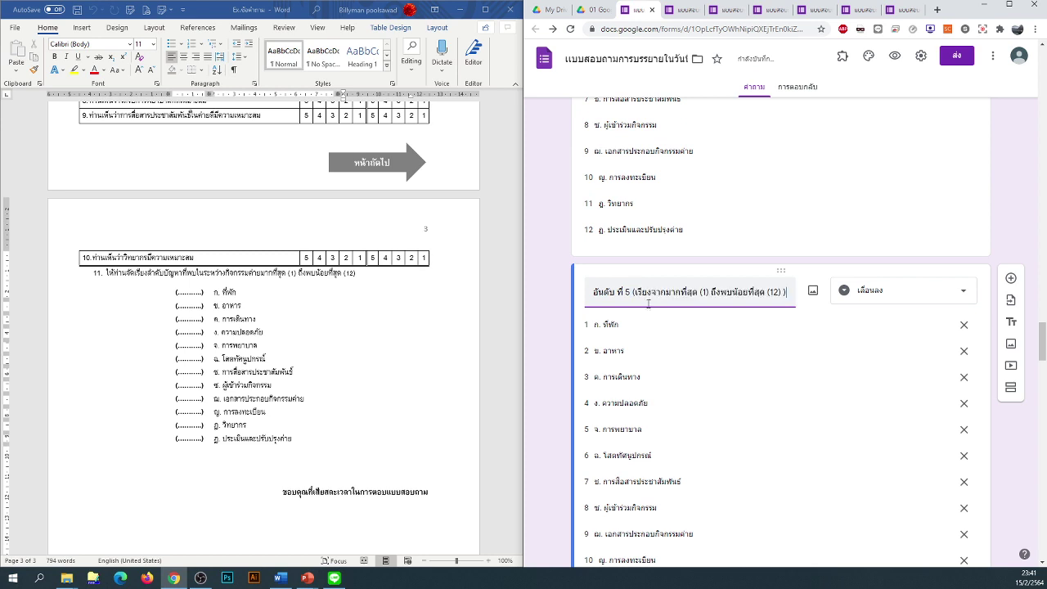
# Step: Append "(เรียงจากมากที่สุด (1) ถึงพบน้อยที่สุด (12) )" to the titles of the "อันดับ ที่ 6" and "อันดับ ที่ 7" questions
pyautogui.scroll(-5, 649, 319)
pyautogui.click(649, 344)
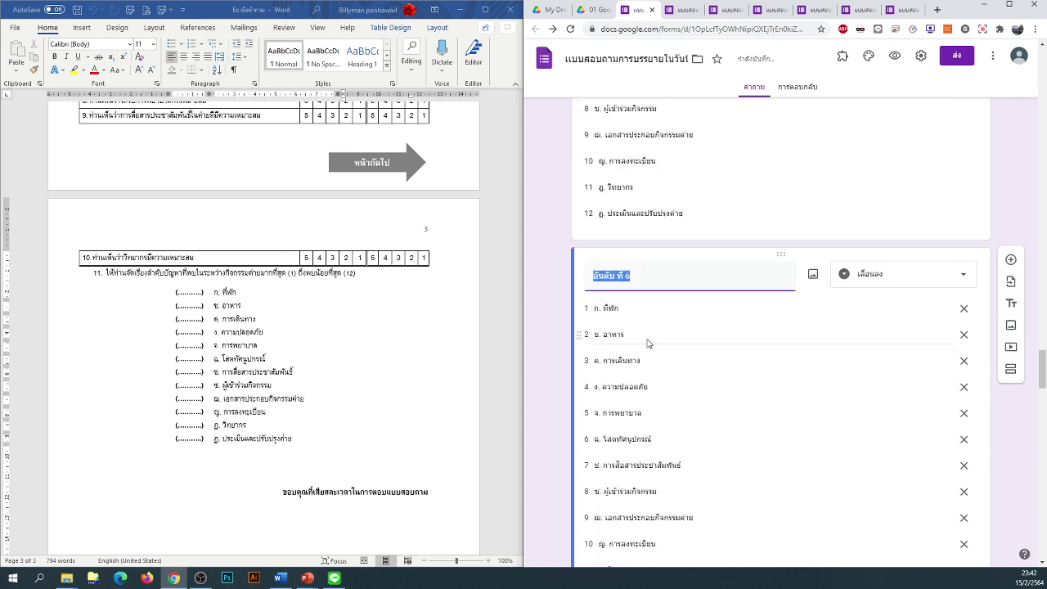
pyautogui.click(652, 279)
pyautogui.hotkey('ctrl', 'v')
pyautogui.scroll(-6, 652, 279)
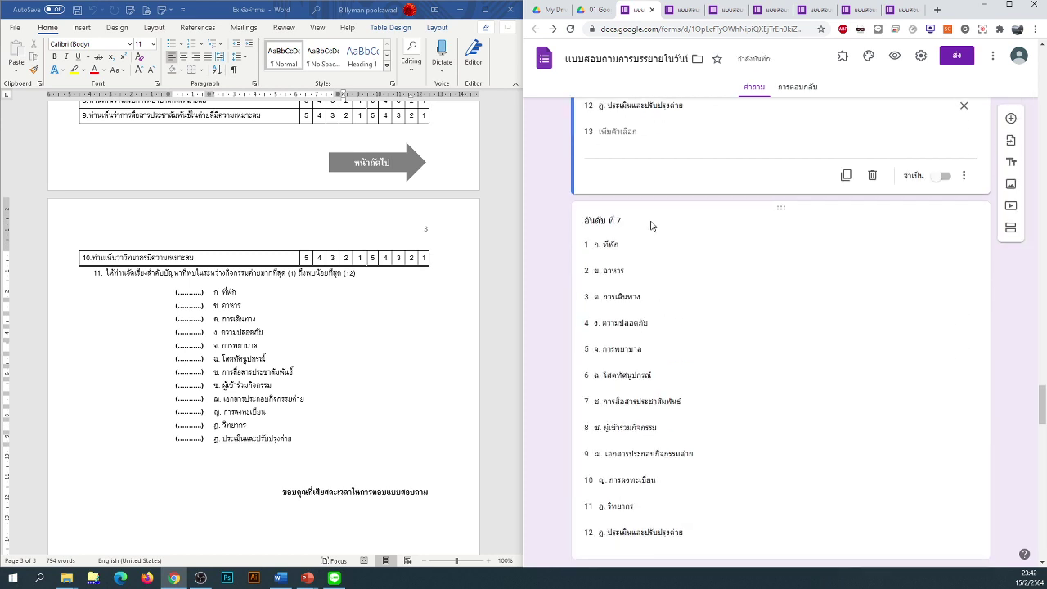
pyautogui.click(652, 226)
pyautogui.click(663, 154)
pyautogui.hotkey('ctrl', 'v')
# Step: Add the copied ranking-order note to the titles of the "อันดับ ที่ 8", "อันดับ ที่ 9" and "อันดับ ที่ 10" questions
pyautogui.scroll(-1, 653, 275)
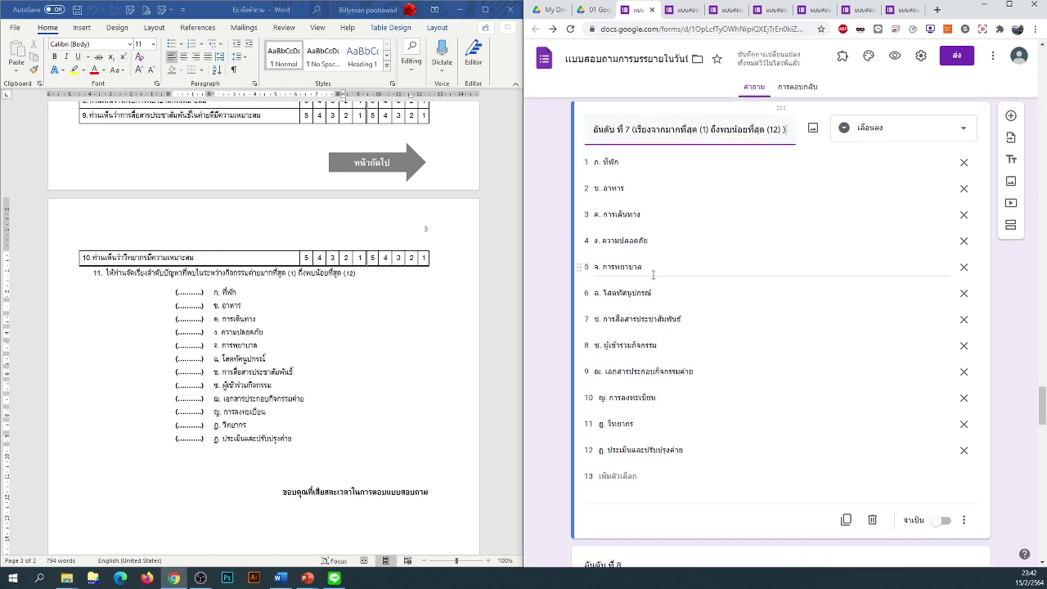
pyautogui.scroll(-5, 654, 278)
pyautogui.click(661, 183)
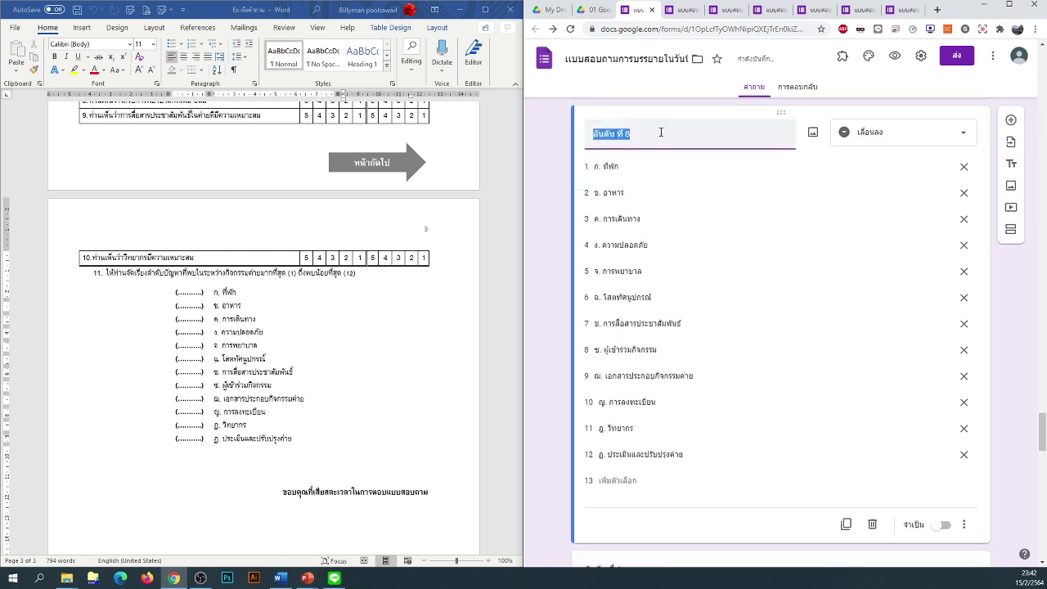
pyautogui.scroll(-5, 668, 147)
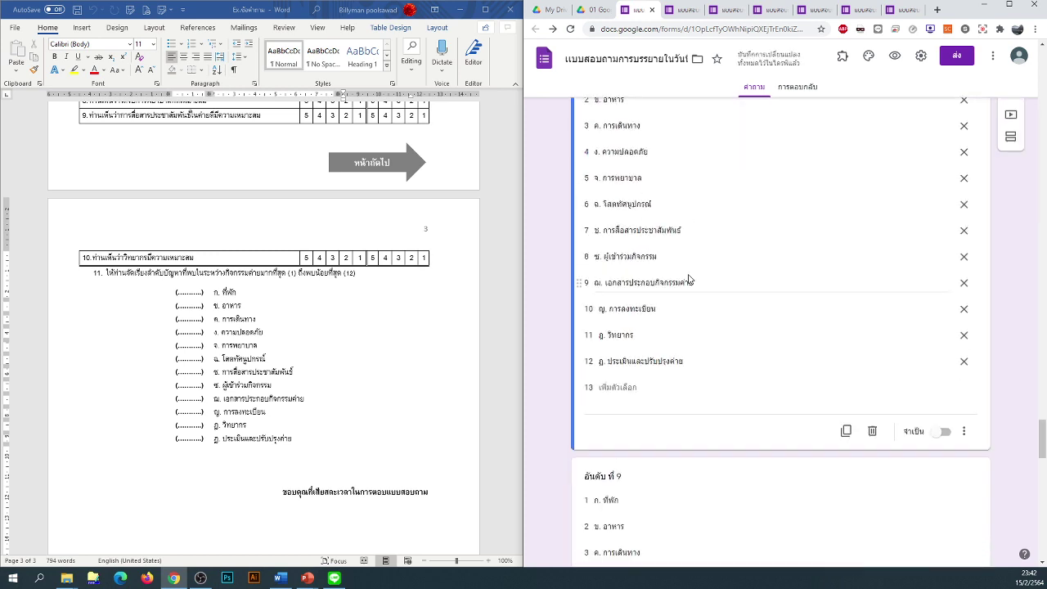
pyautogui.click(684, 277)
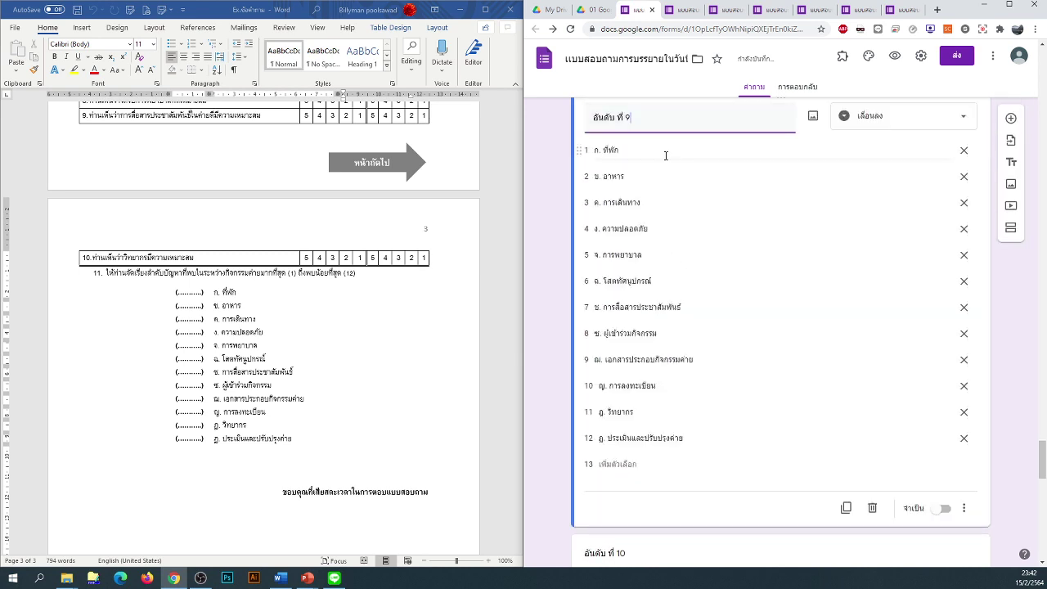
pyautogui.scroll(-5, 649, 155)
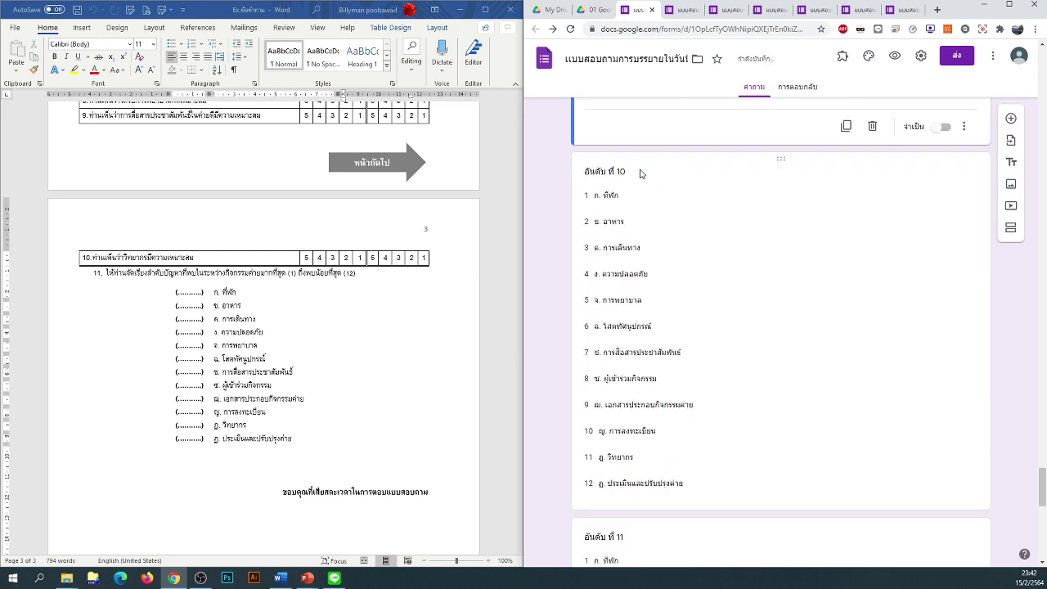
pyautogui.click(641, 173)
# Step: Append "(เรียงจากมากที่สุด (1) ถึงพบน้อยที่สุด (12) )" to the titles of the "อันดับ ที่ 11" and "อันดับ ที่ 12" questions
pyautogui.scroll(-5, 659, 171)
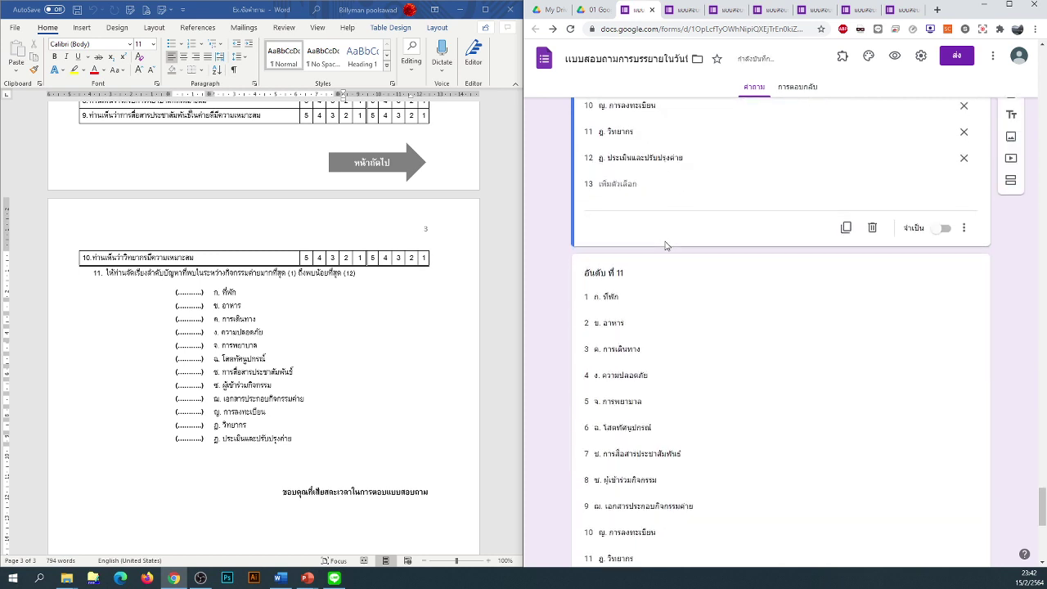
pyautogui.click(652, 228)
pyautogui.click(649, 156)
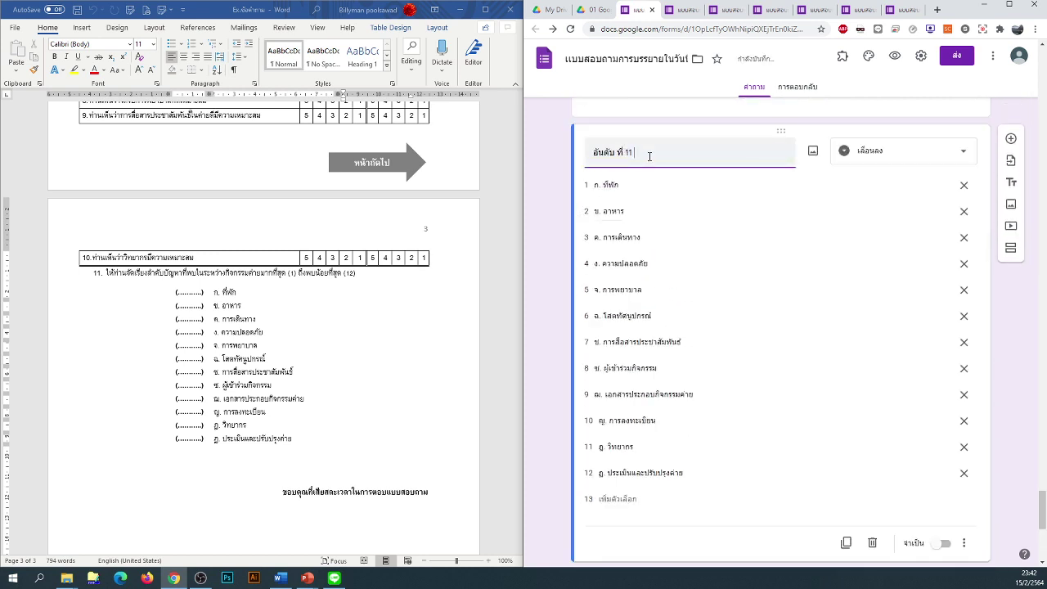
pyautogui.hotkey('ctrl', 'v')
pyautogui.scroll(-3, 665, 215)
pyautogui.scroll(-2, 665, 215)
pyautogui.click(636, 286)
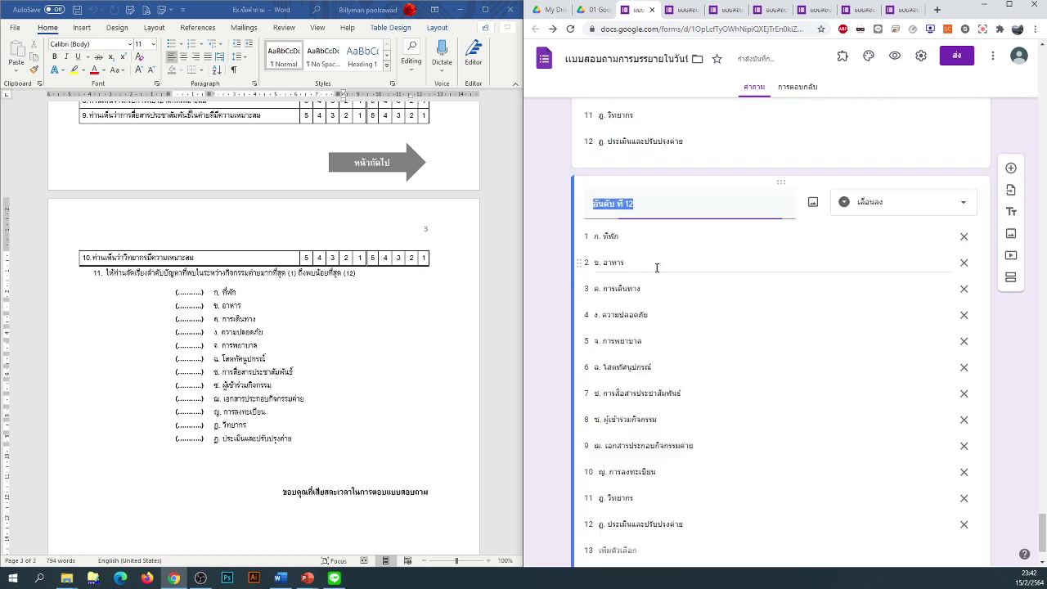
pyautogui.click(656, 206)
pyautogui.write('(เรียงจากมากที่สุด (1) ถึงพบน้อยที่สุด (12) )')
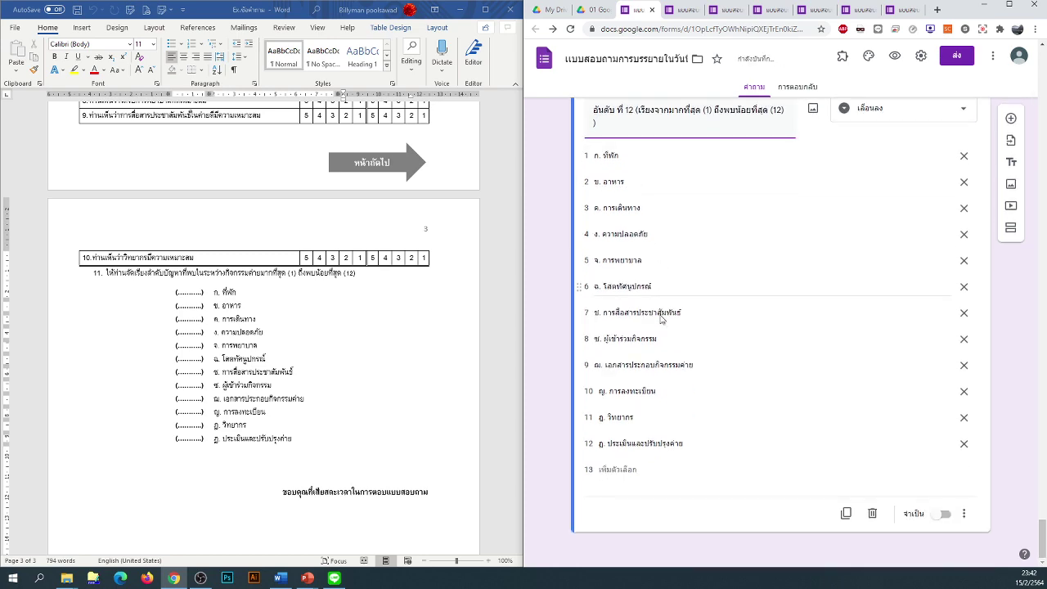
# Step: Check the edited ranking titles in the editor, then preview the form and continue past its first page to ตอนที่ 2
pyautogui.scroll(5, 605, 348)
pyautogui.scroll(20, 605, 347)
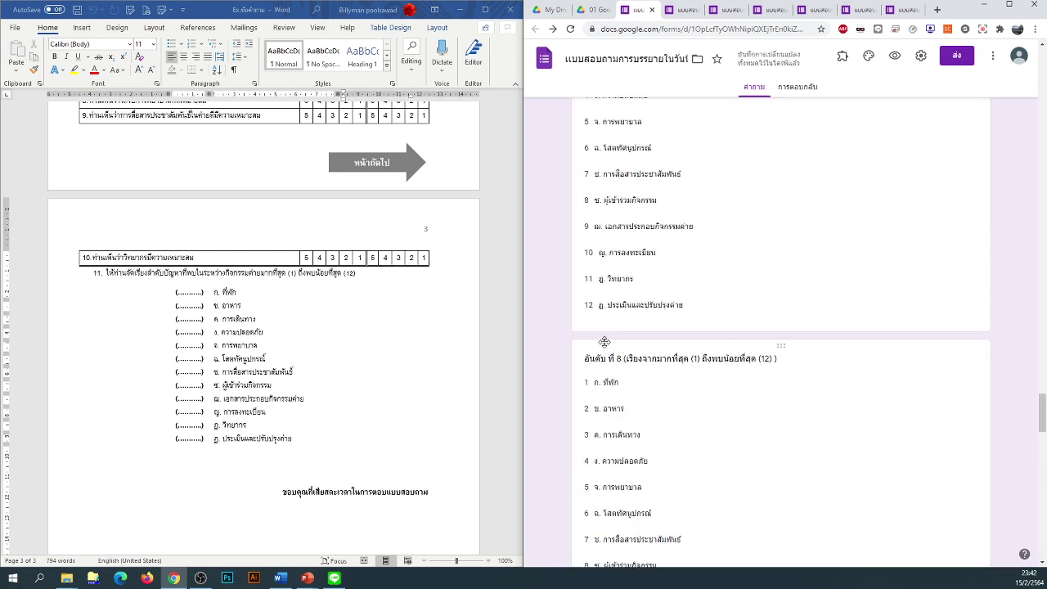
pyautogui.scroll(20, 615, 362)
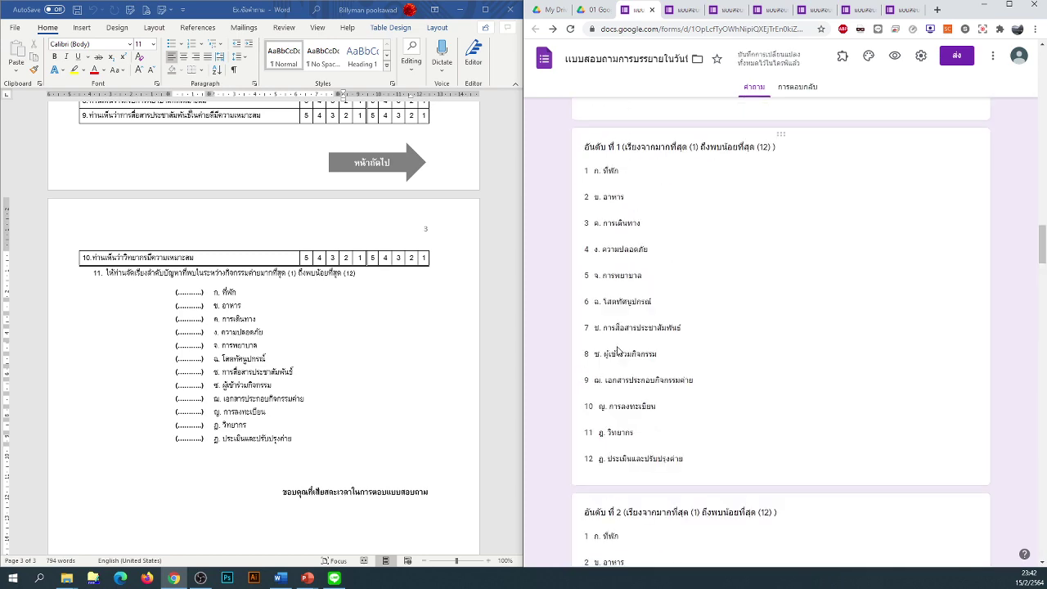
pyautogui.scroll(15, 619, 357)
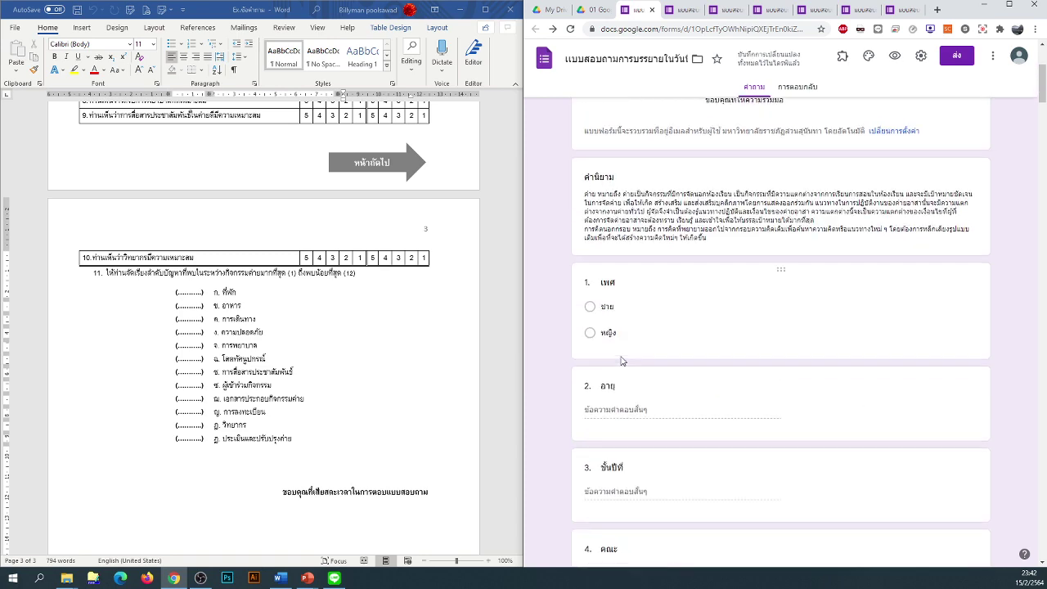
pyautogui.click(893, 56)
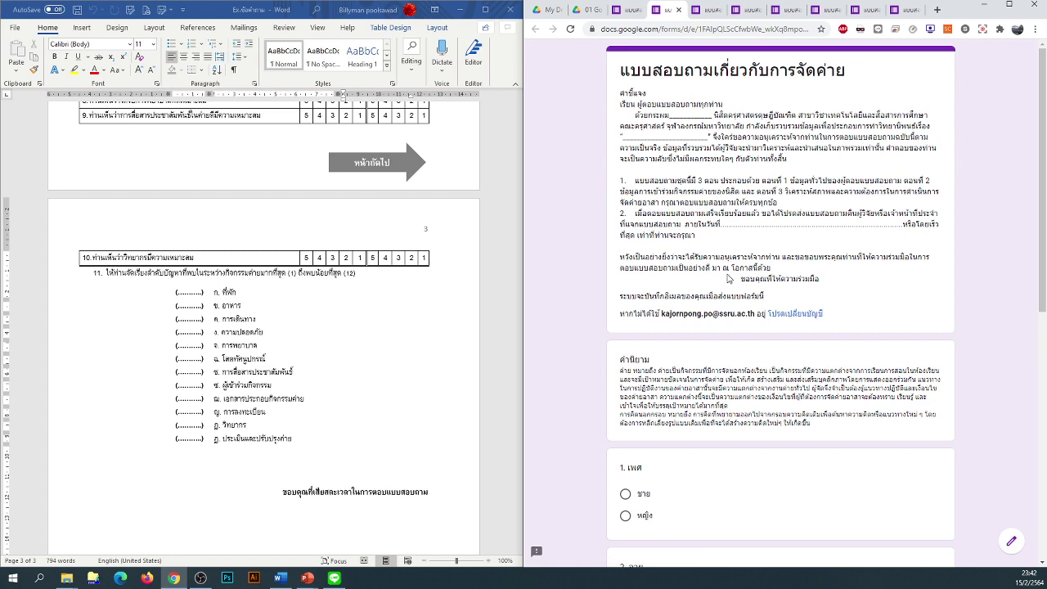
pyautogui.scroll(-2, 727, 272)
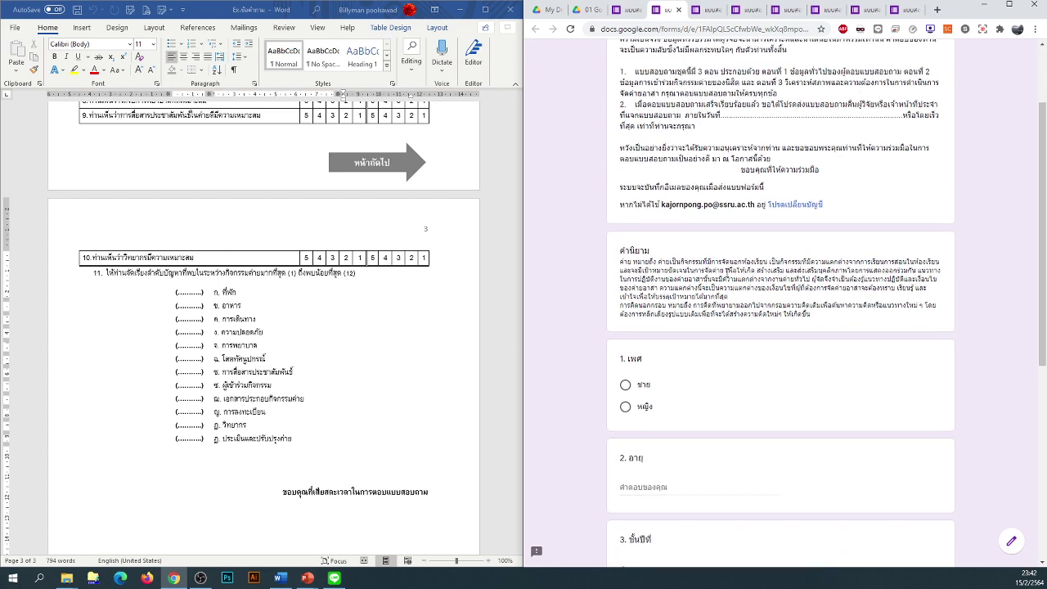
pyautogui.scroll(-5, 724, 272)
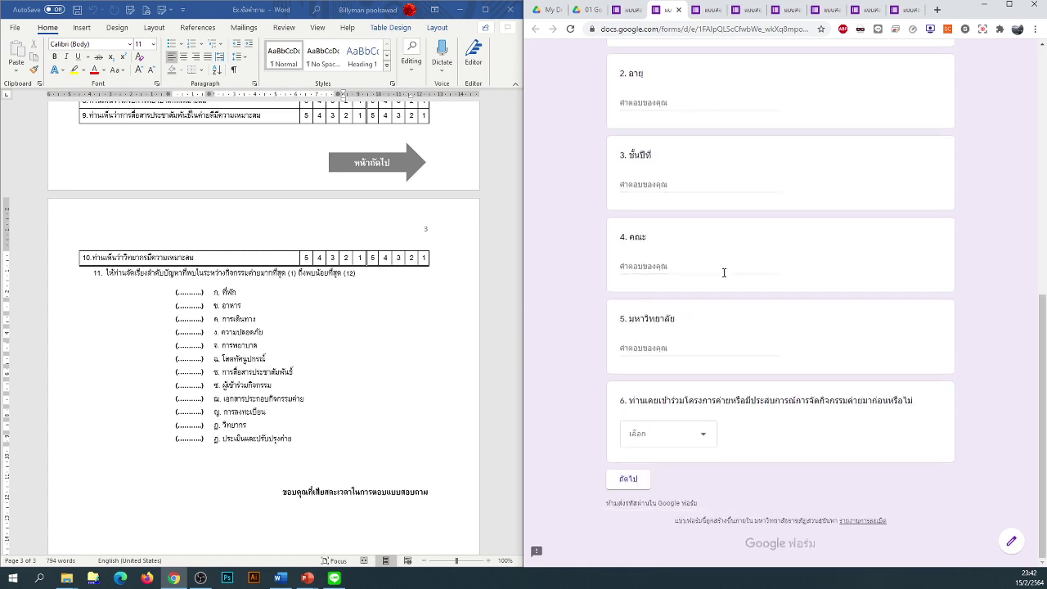
pyautogui.click(628, 480)
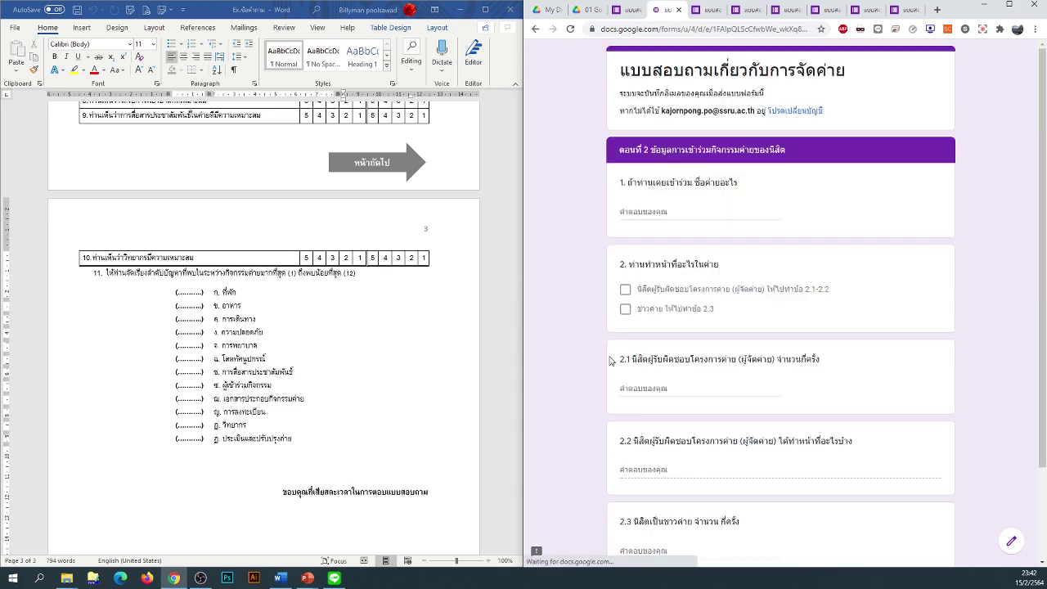
# Step: Continue the preview through ตอนที่ 2 and ตอนที่ 3 to the ranking section and review the titles of all twelve rank dropdowns
pyautogui.scroll(-2, 609, 360)
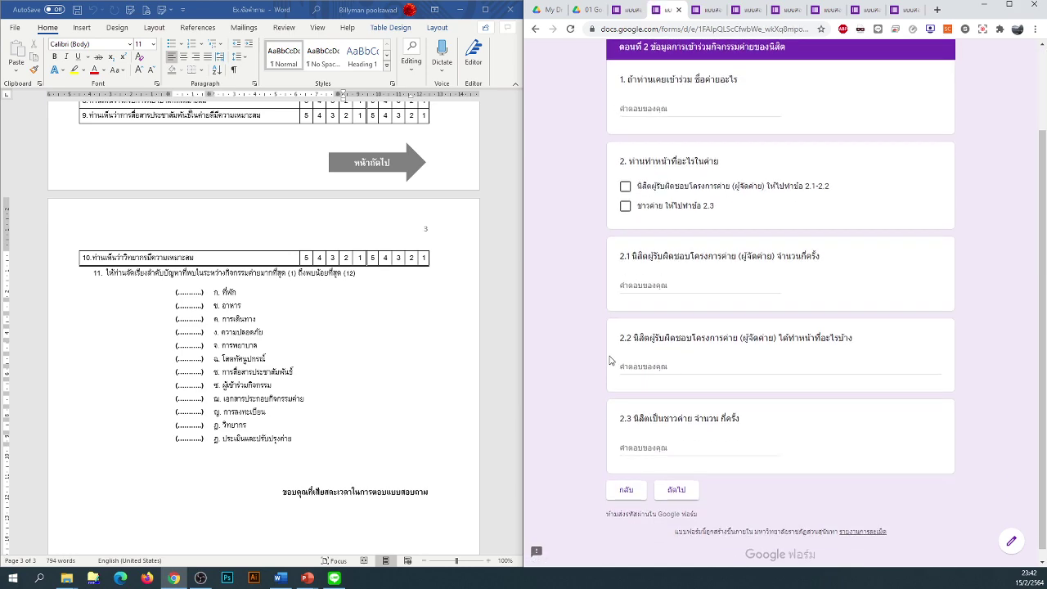
pyautogui.click(677, 479)
pyautogui.scroll(-2, 656, 335)
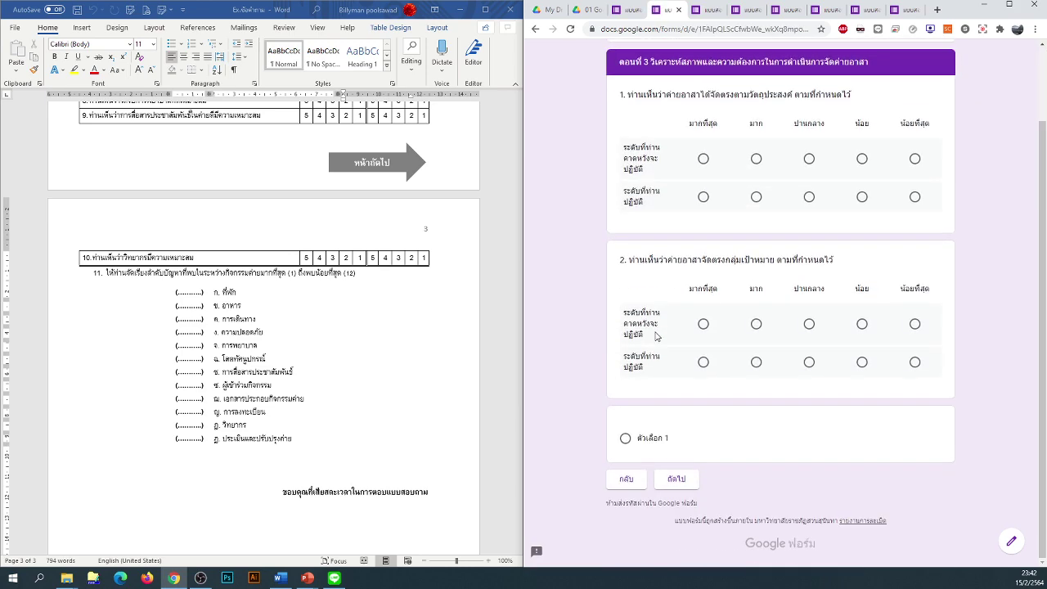
pyautogui.click(676, 479)
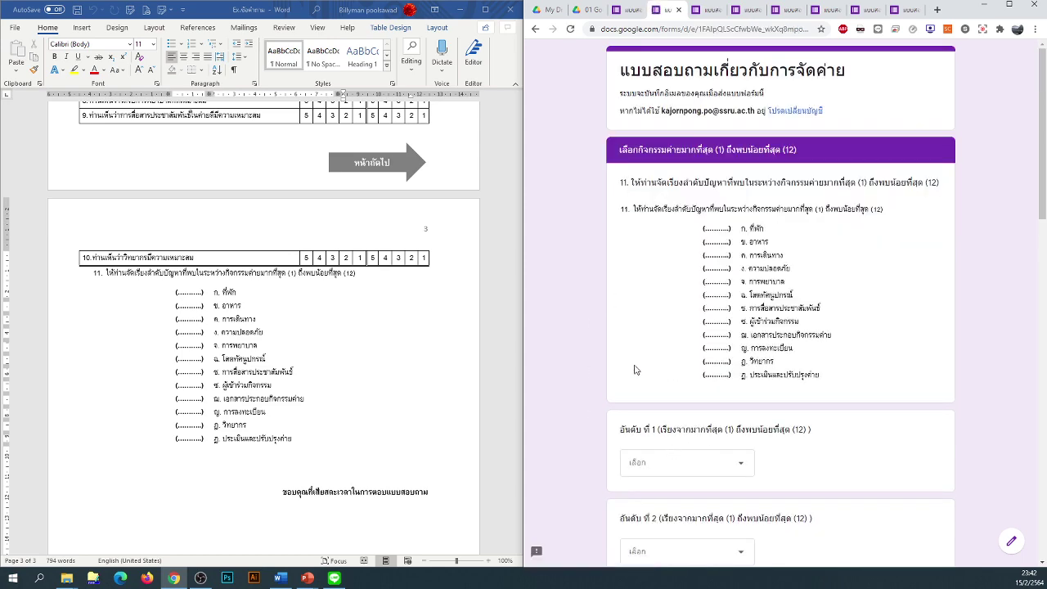
pyautogui.scroll(-3, 636, 370)
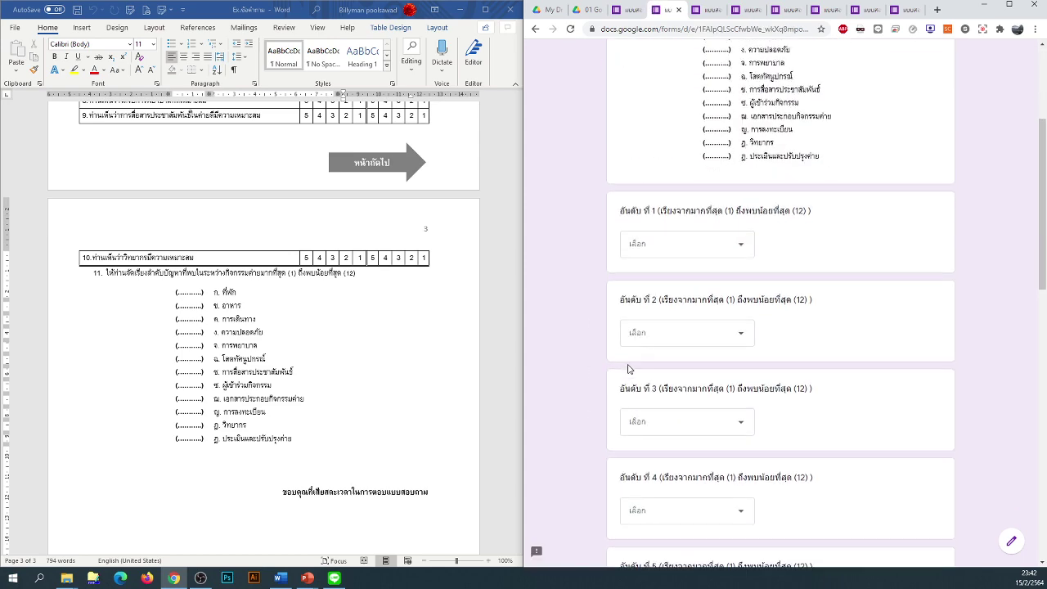
pyautogui.scroll(-2, 629, 369)
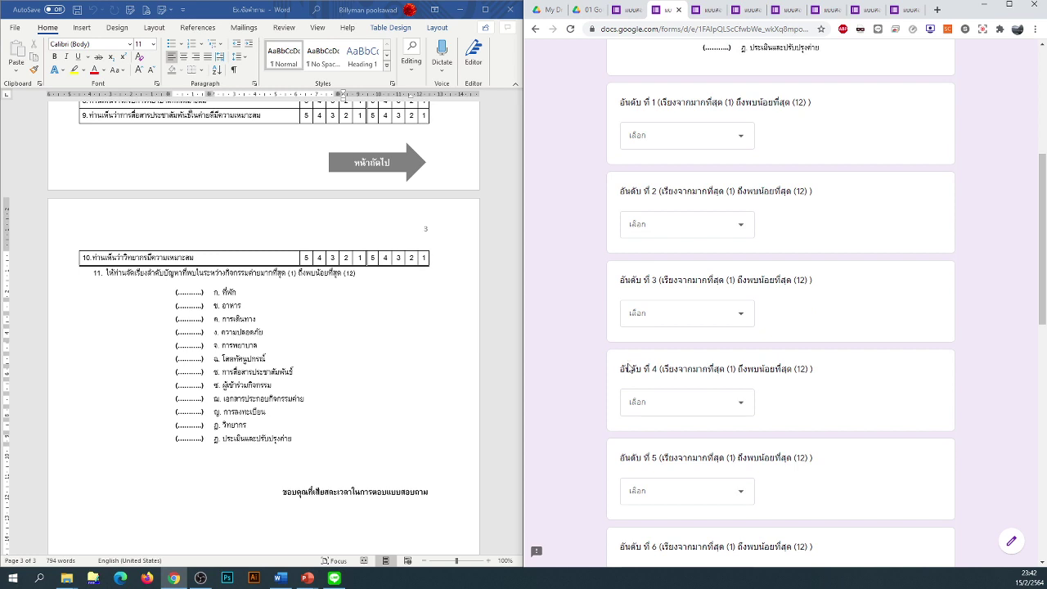
pyautogui.scroll(-7, 628, 369)
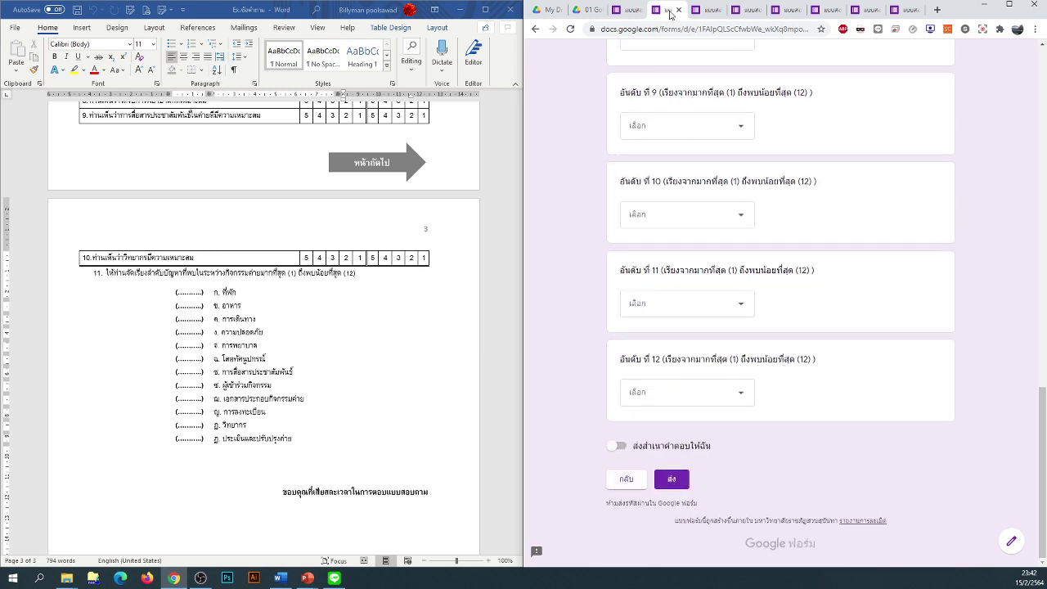
# Step: Return to the form editor and compare the form description with the คำชี้แจง box on the Word document's first page
pyautogui.click(629, 10)
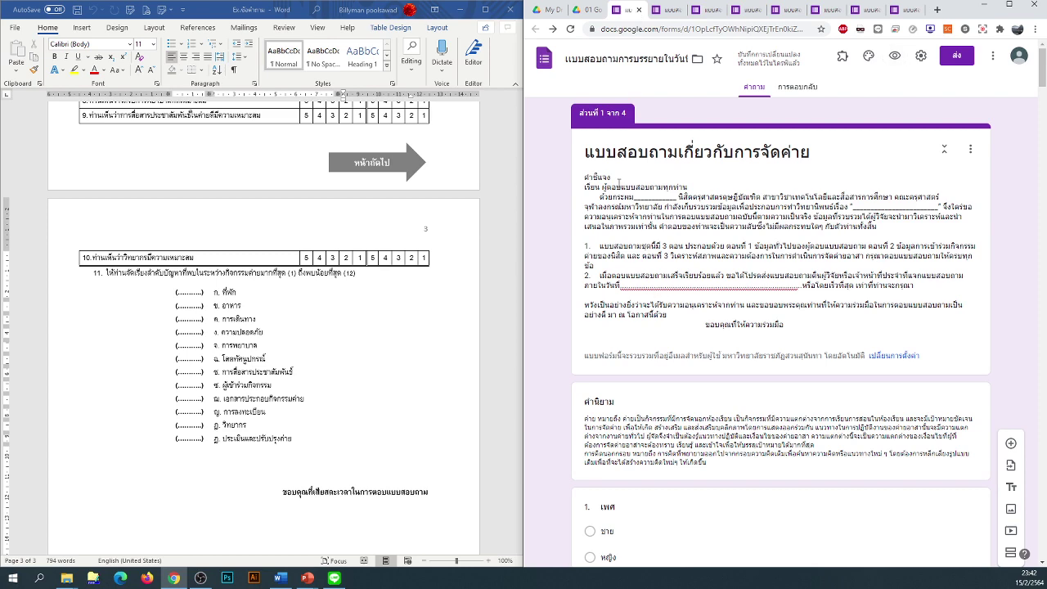
pyautogui.click(586, 177)
pyautogui.hotkey('ctrl', 'a')
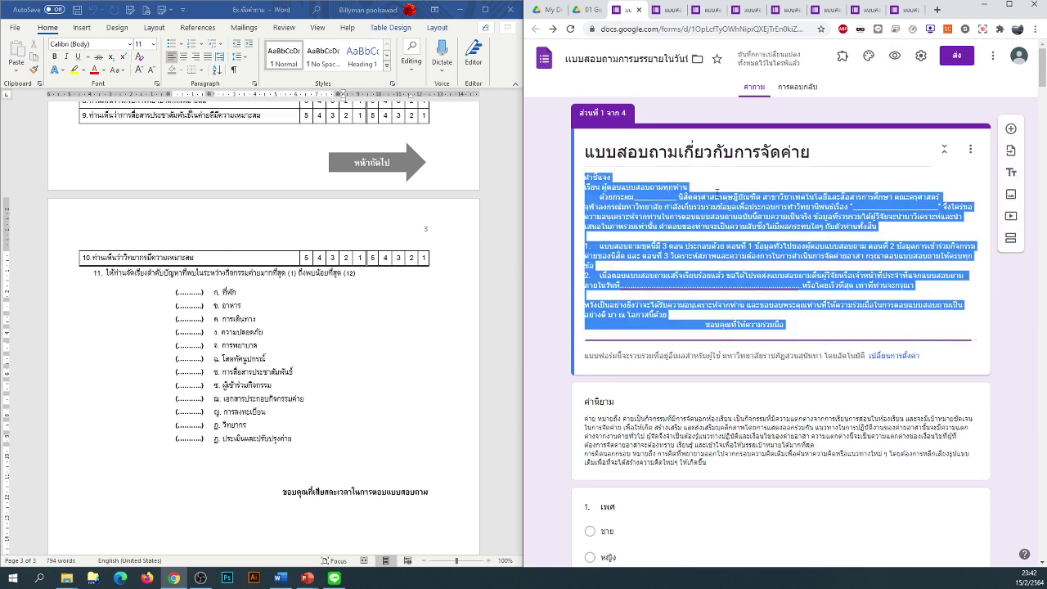
pyautogui.click(767, 304)
pyautogui.scroll(15, 233, 292)
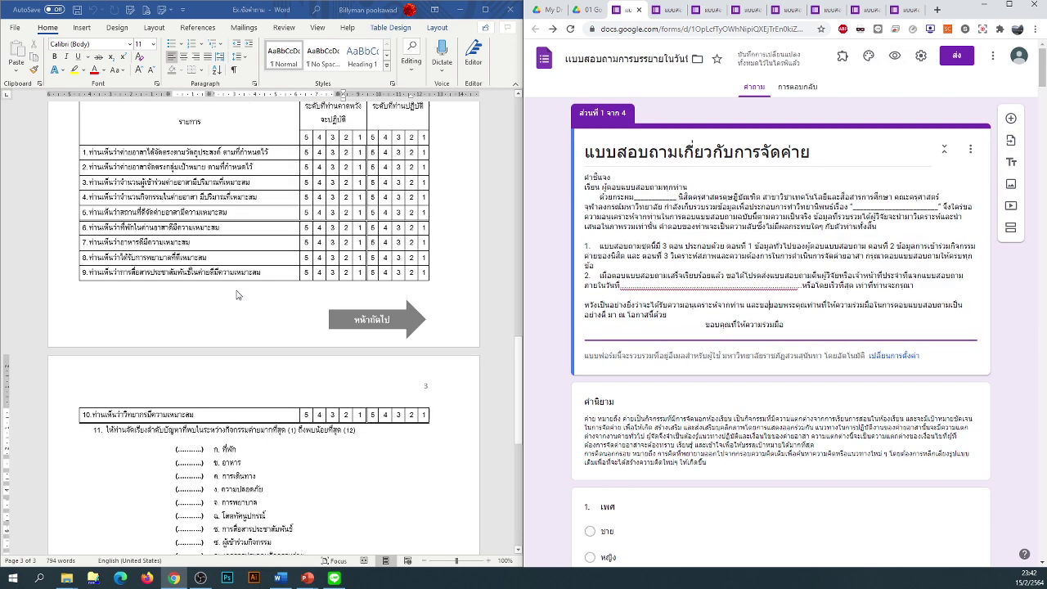
pyautogui.scroll(4, 249, 294)
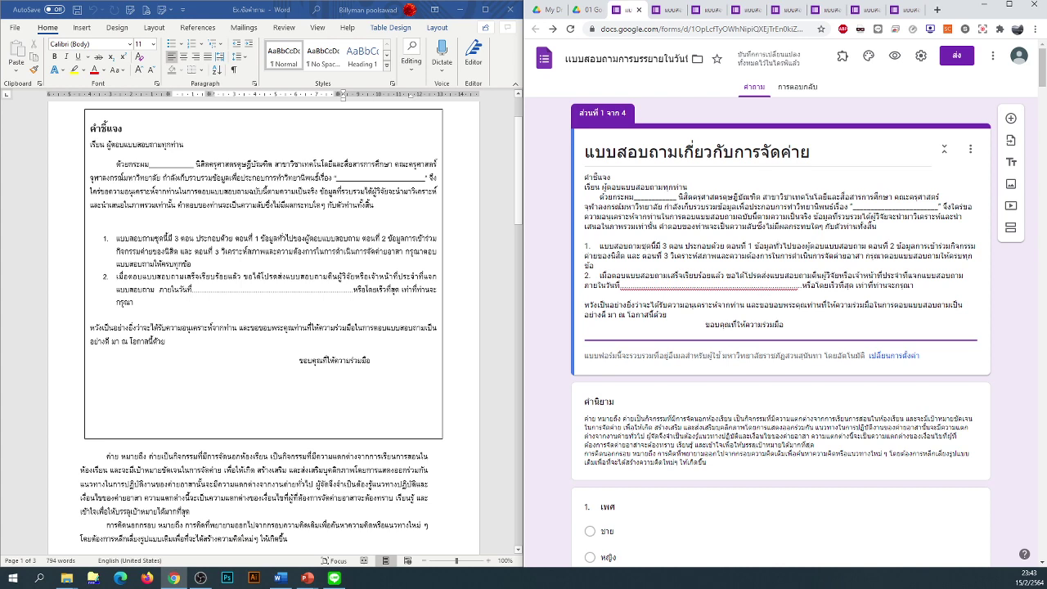
pyautogui.hotkey('alt', 'Tab')
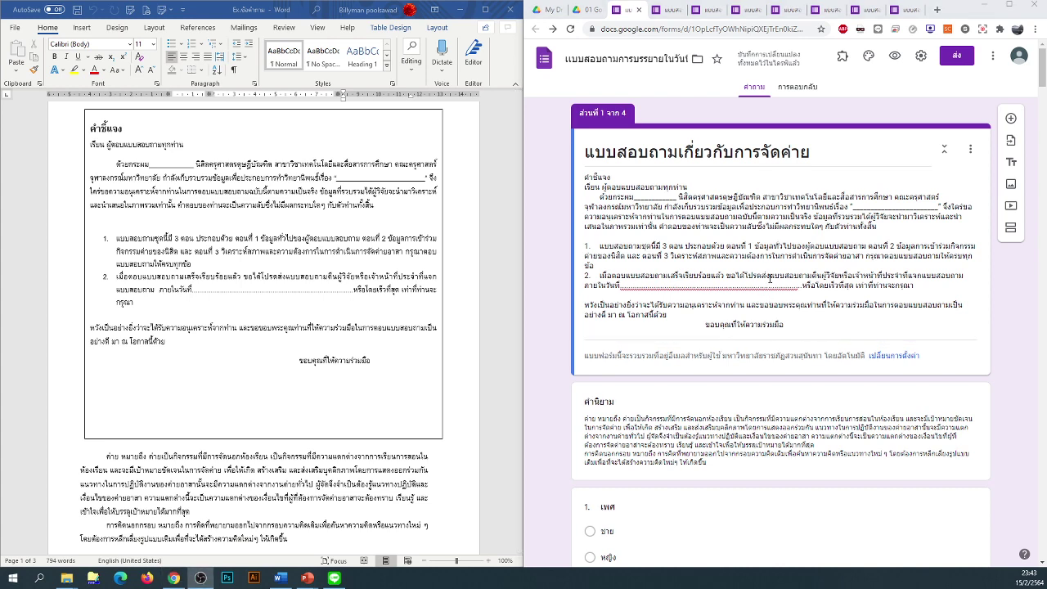
pyautogui.click(757, 381)
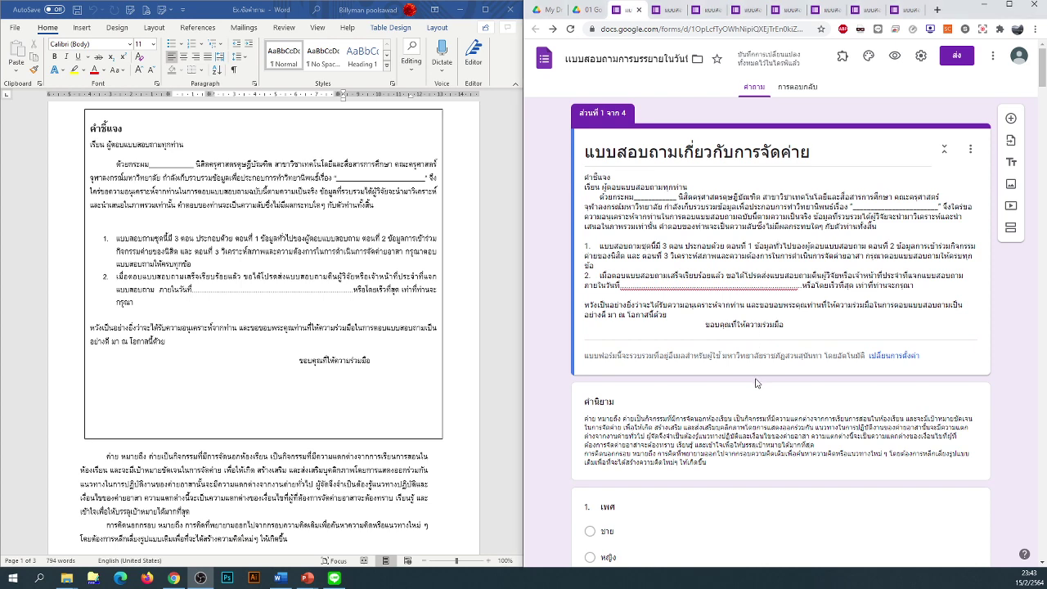
pyautogui.click(1012, 186)
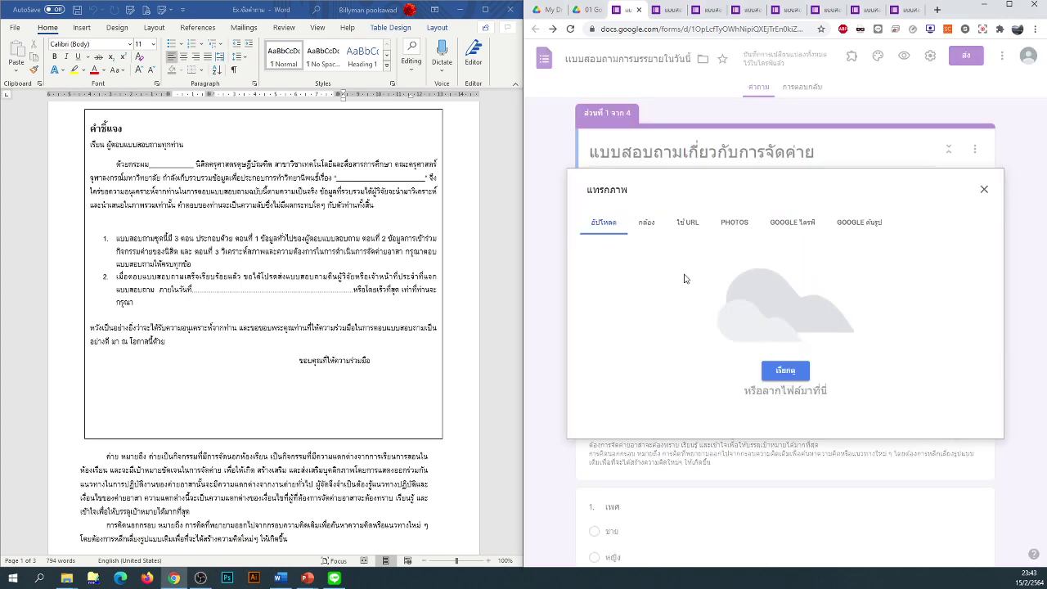
pyautogui.click(785, 370)
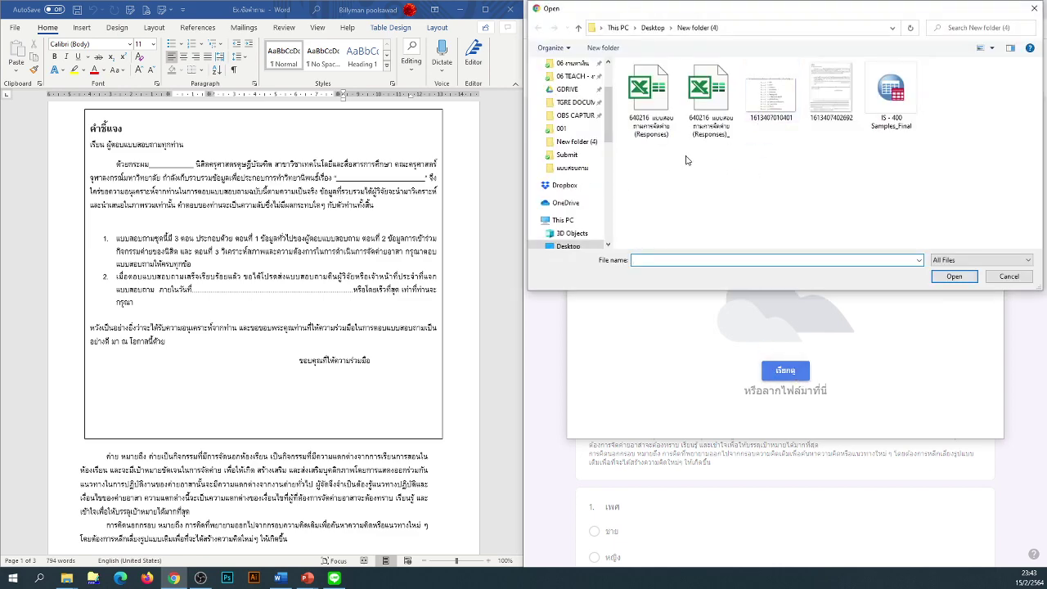
pyautogui.click(831, 97)
pyautogui.click(953, 277)
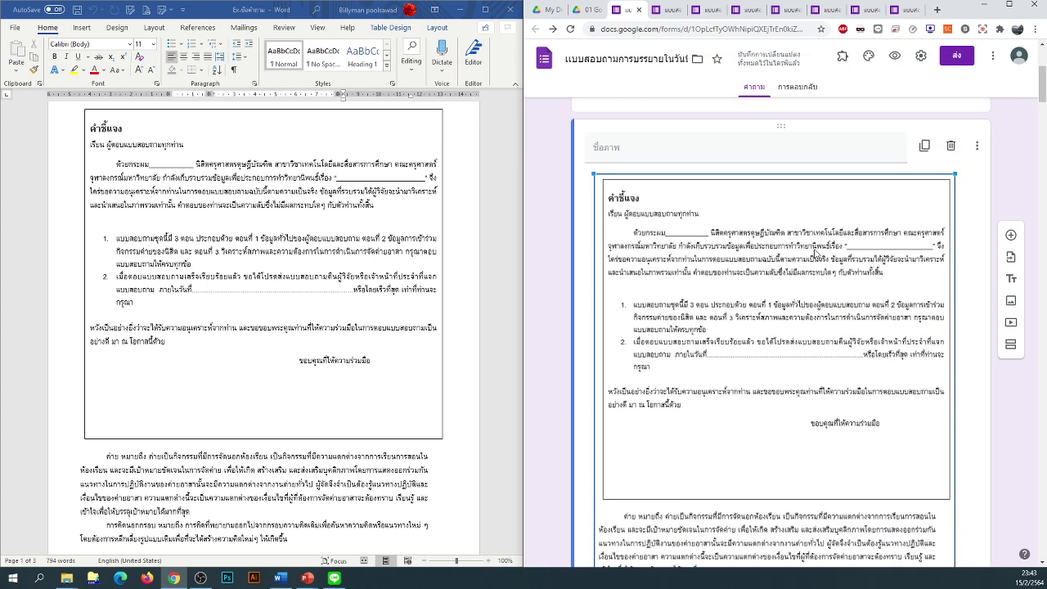
# Step: Check the inserted คำชี้แจง image and centre-align it
pyautogui.scroll(1, 814, 253)
pyautogui.scroll(-3, 947, 245)
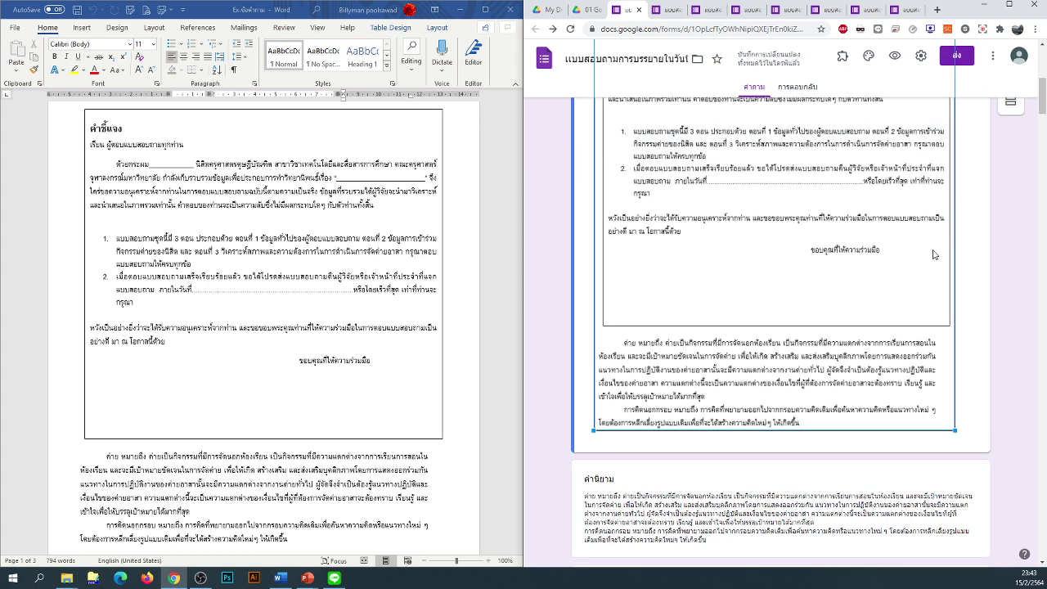
pyautogui.scroll(2, 910, 254)
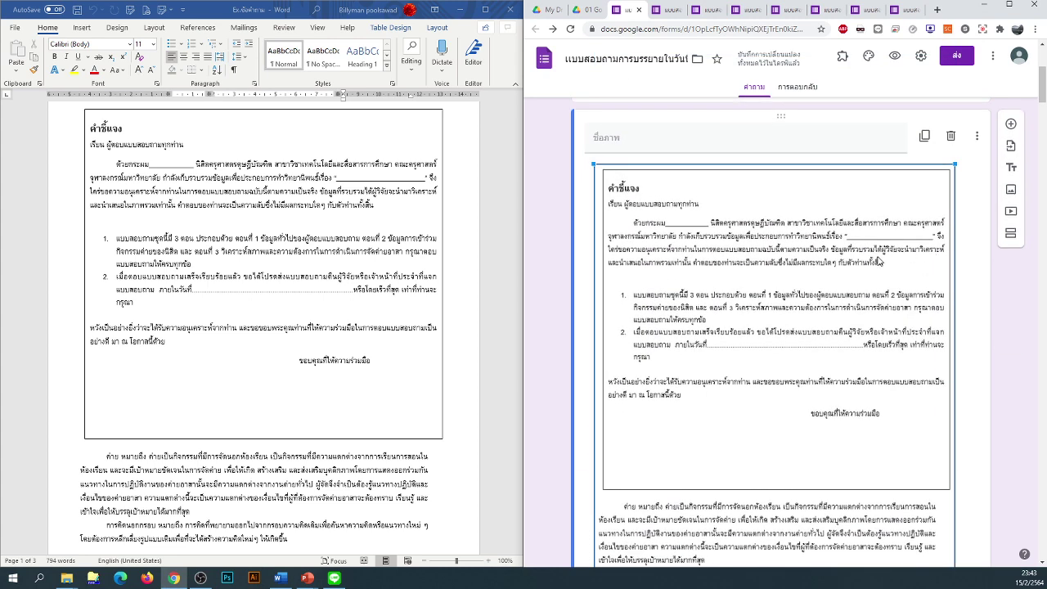
pyautogui.rightClick(878, 257)
pyautogui.click(950, 238)
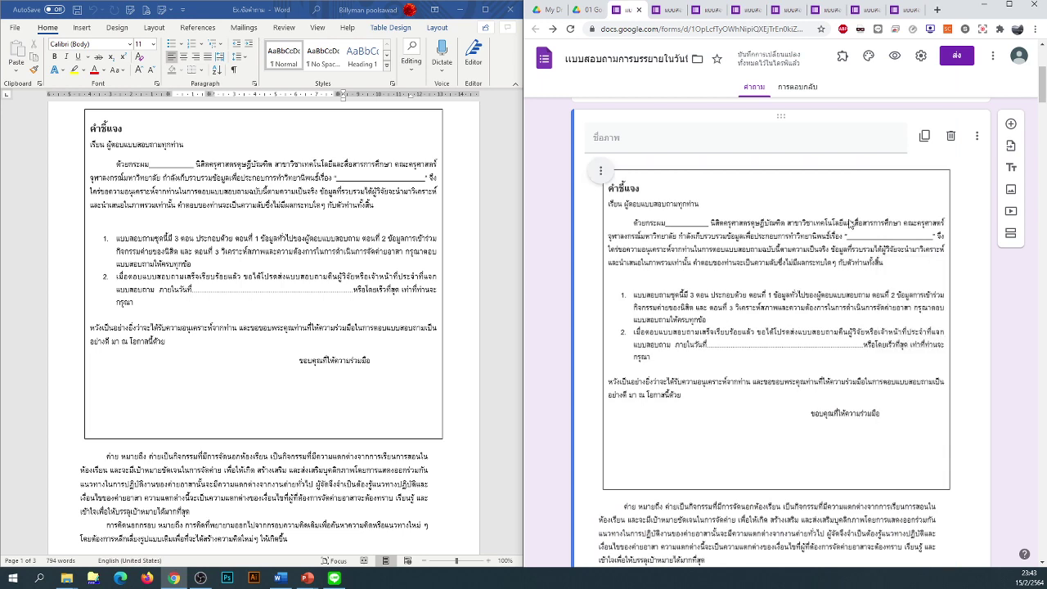
pyautogui.click(601, 171)
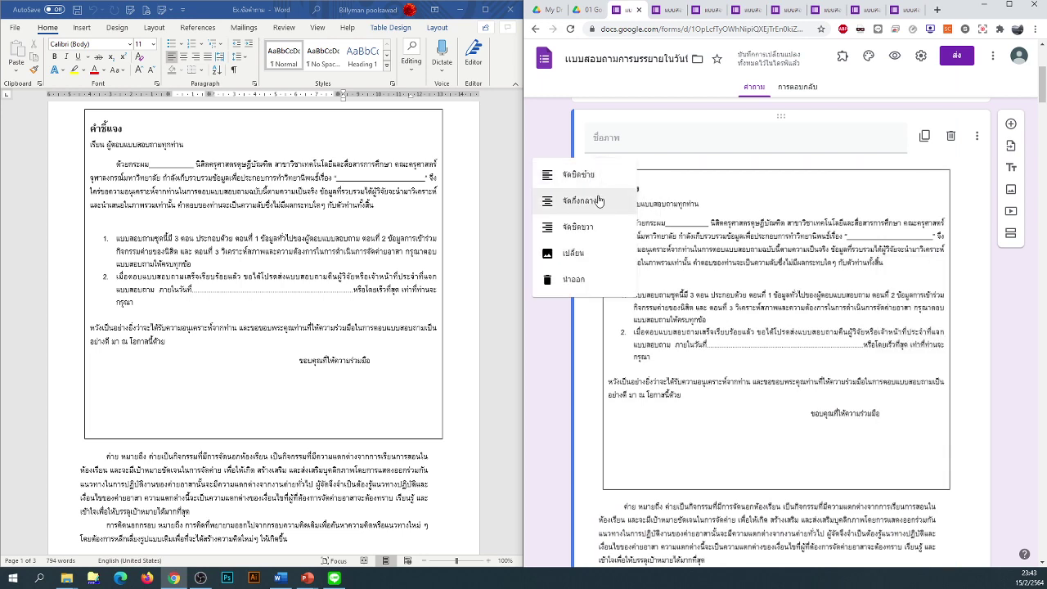
pyautogui.click(601, 198)
pyautogui.click(652, 143)
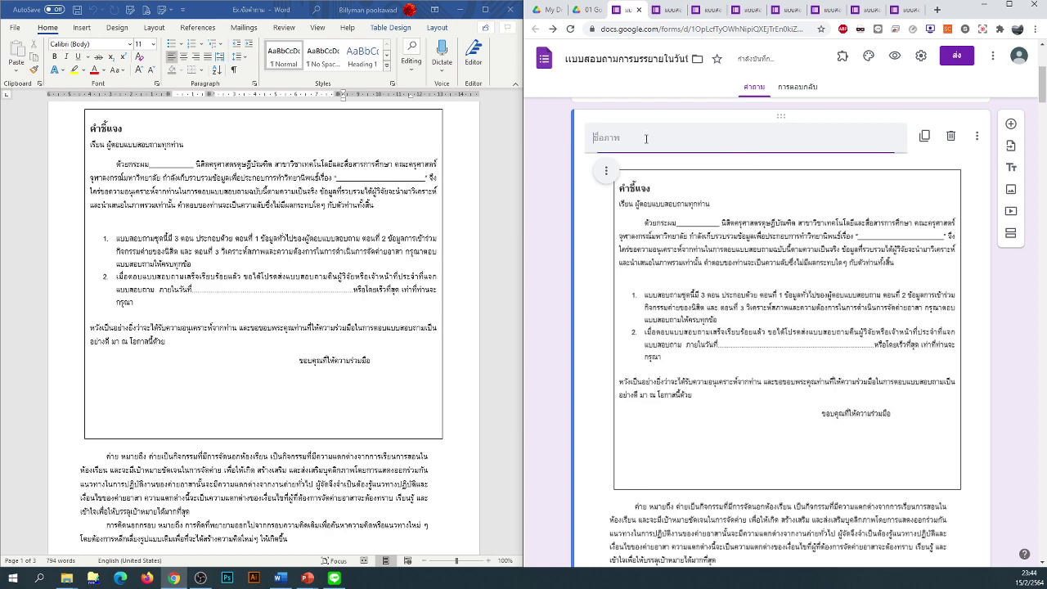
# Step: Clear the whole description text under the form title แบบสอบถามเกี่ยวกับการจัดค่าย
pyautogui.scroll(3, 646, 164)
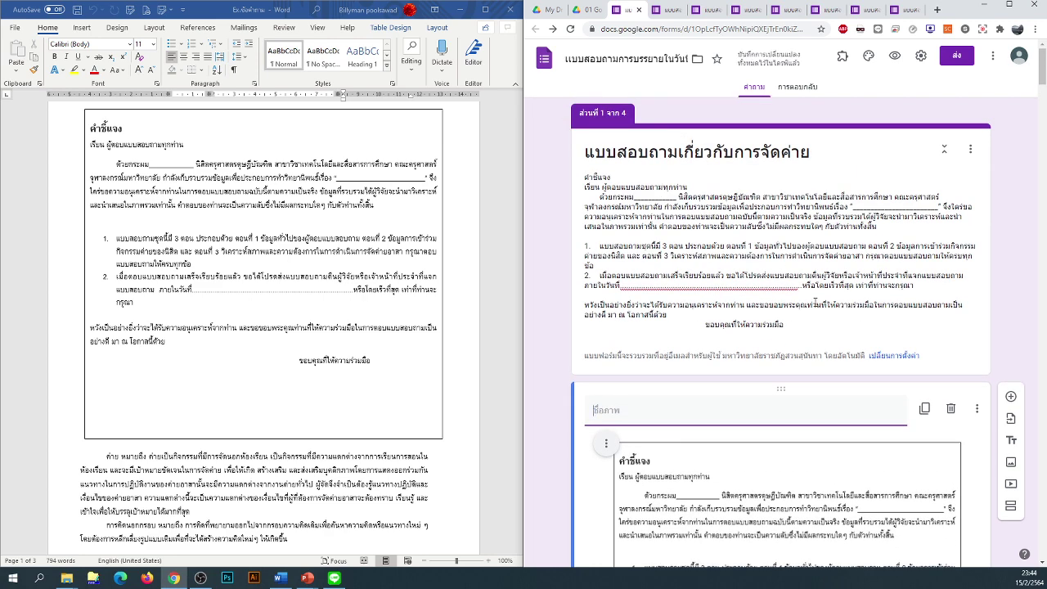
pyautogui.click(806, 327)
pyautogui.hotkey('ctrl', 'a')
pyautogui.press('BackSpace')
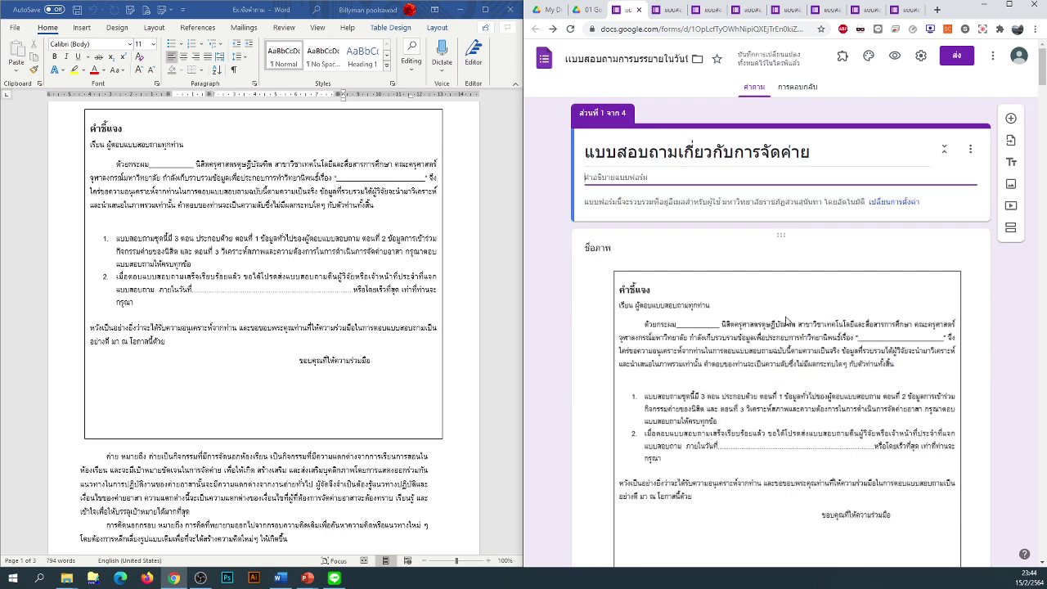
# Step: Delete the คำนิยาม text block above the เพศ question
pyautogui.scroll(-5, 806, 328)
pyautogui.click(626, 280)
pyautogui.hotkey('ctrl', 'a')
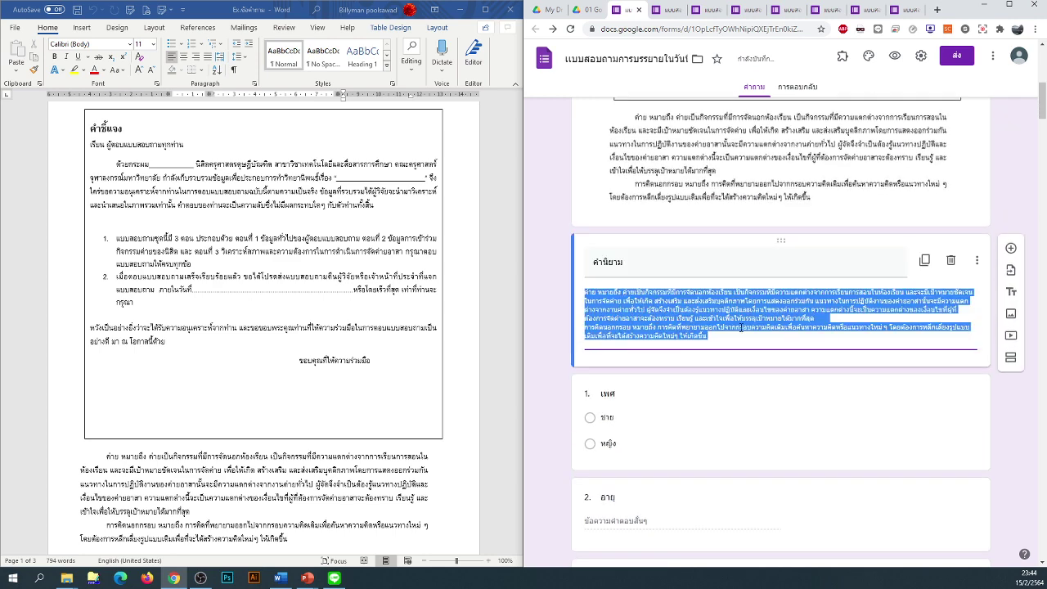
pyautogui.press('BackSpace')
pyautogui.click(950, 262)
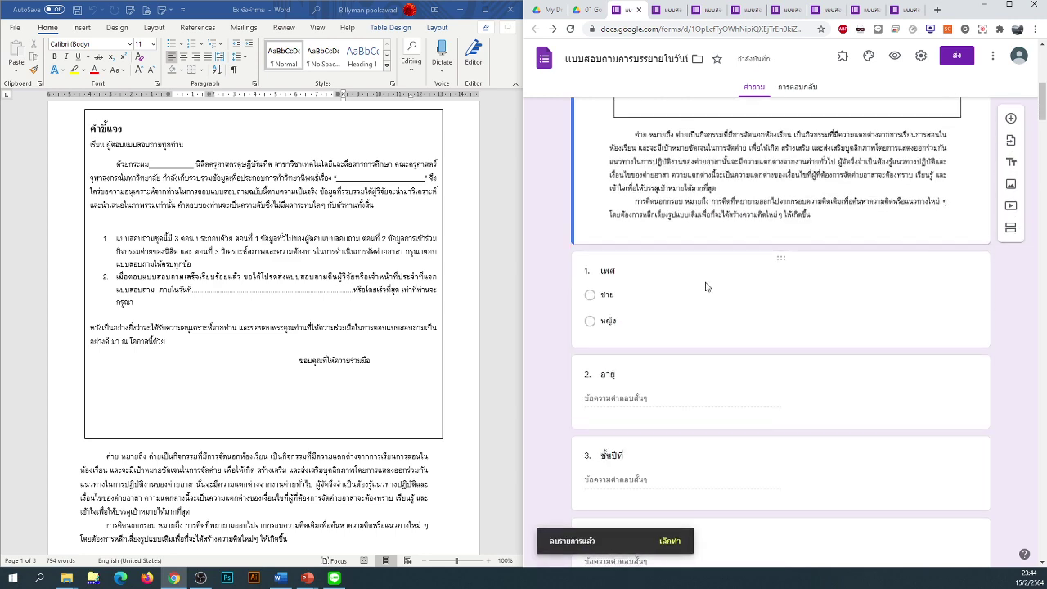
# Step: Preview the form and check the คำชี้แจง image and the questions on its first page
pyautogui.scroll(5, 566, 278)
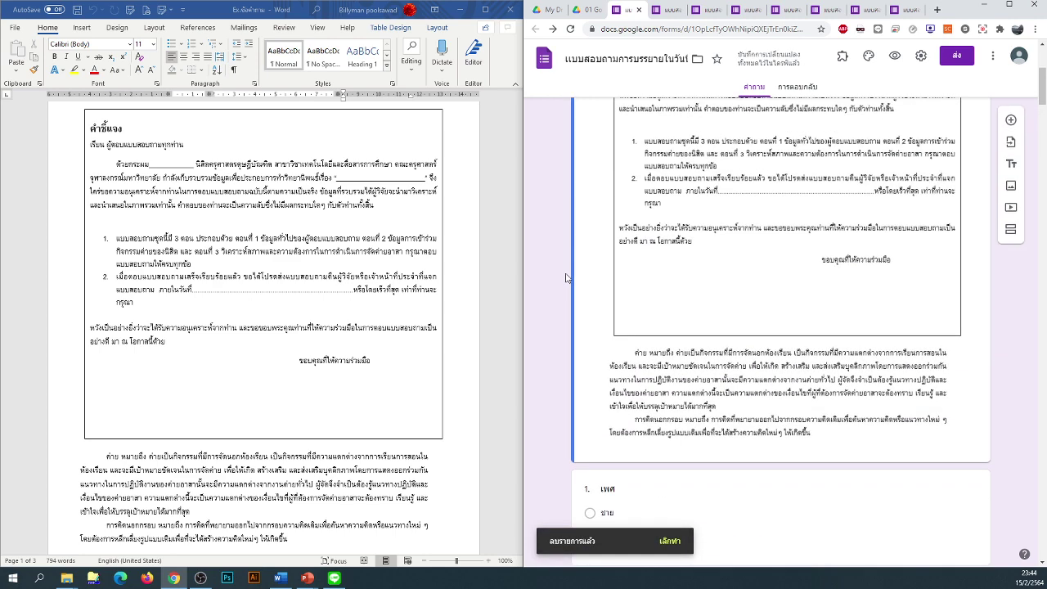
pyautogui.scroll(2, 611, 264)
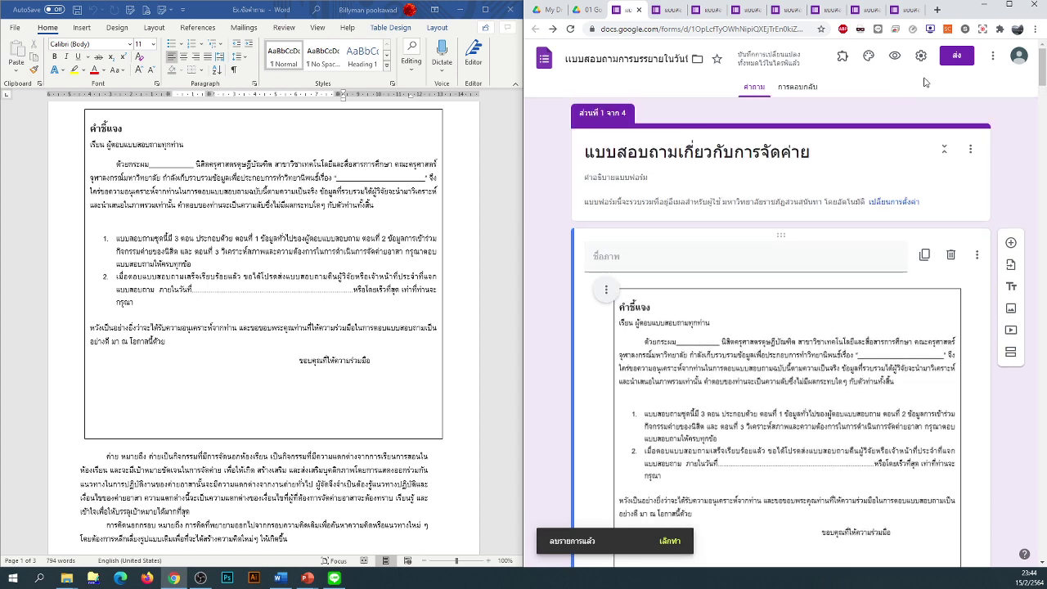
pyautogui.click(895, 57)
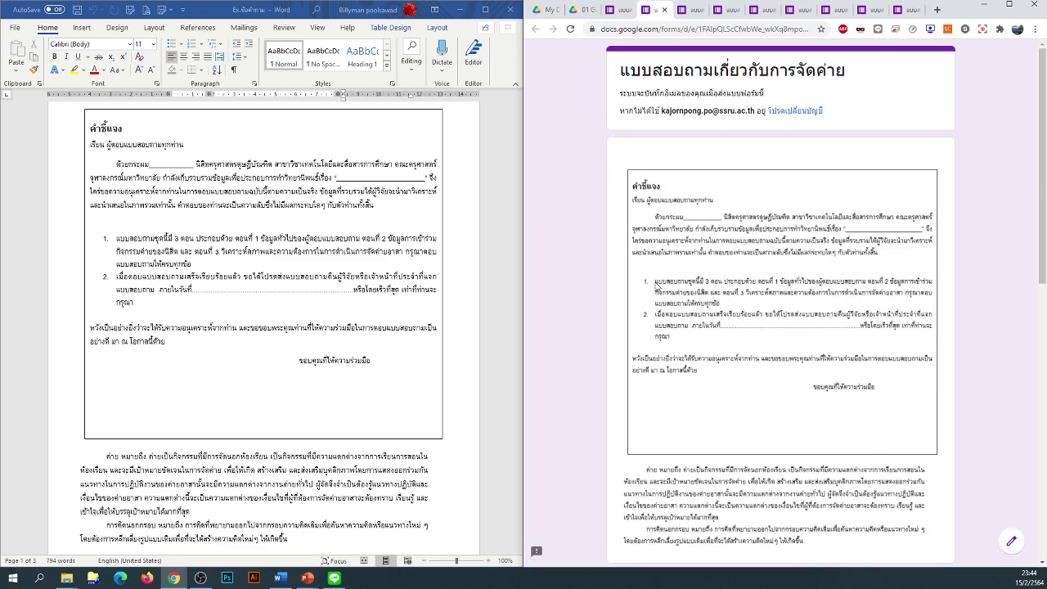
pyautogui.scroll(-3, 655, 284)
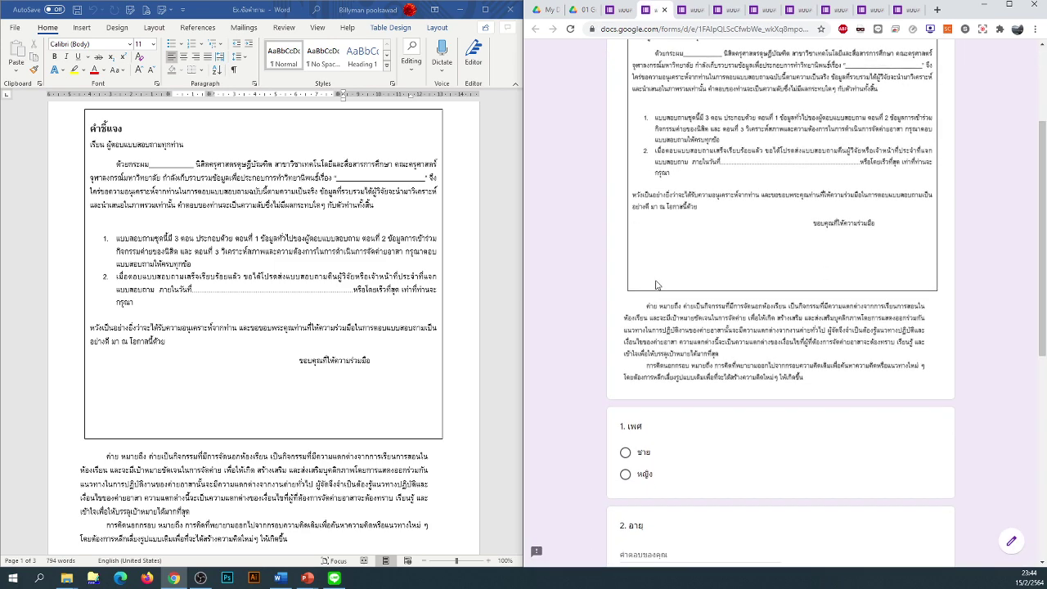
pyautogui.scroll(2, 659, 285)
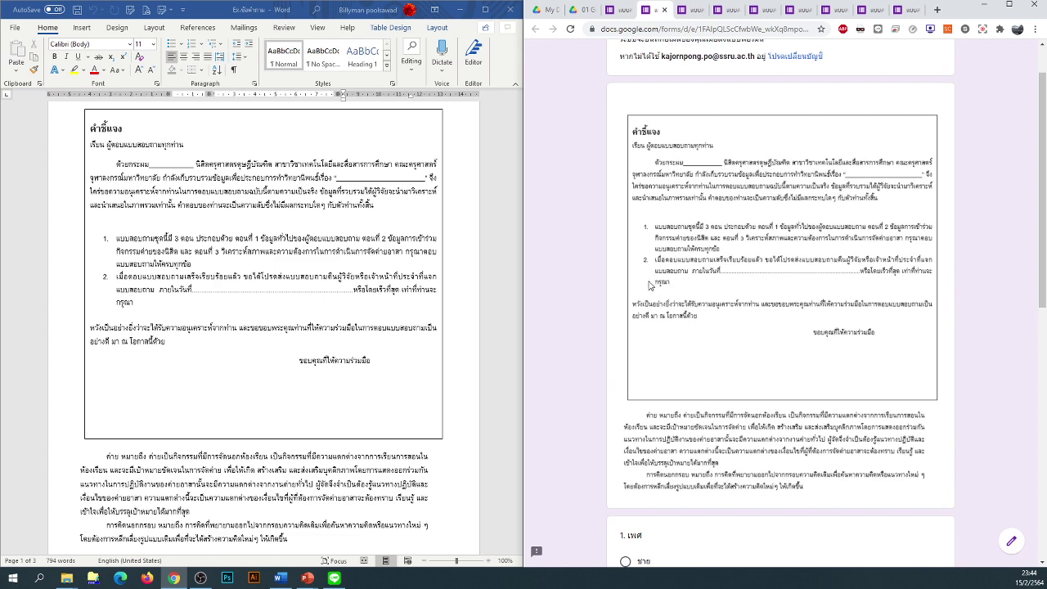
pyautogui.scroll(-2, 650, 285)
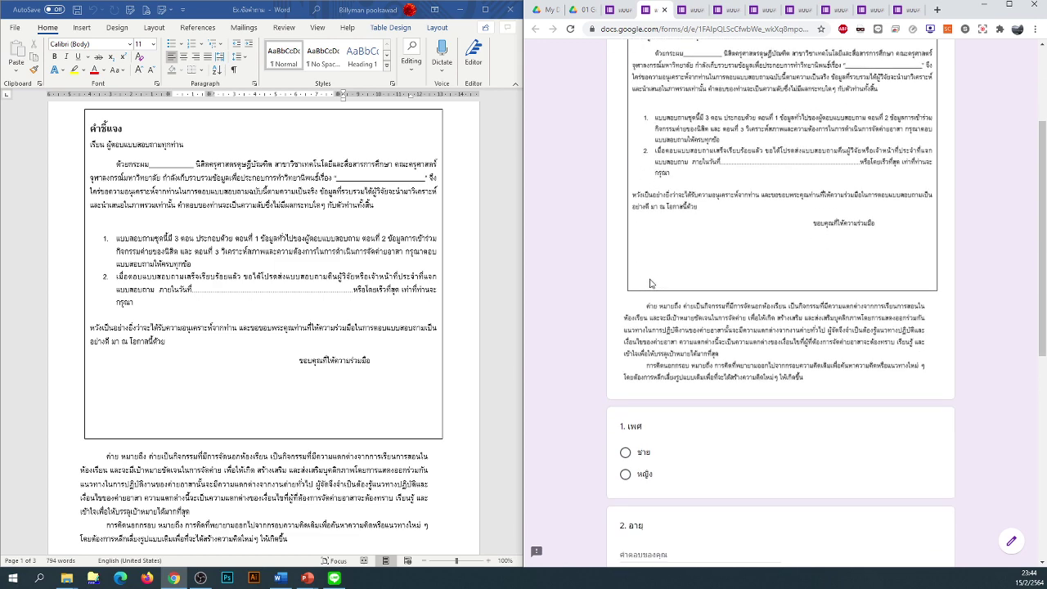
pyautogui.scroll(-8, 650, 283)
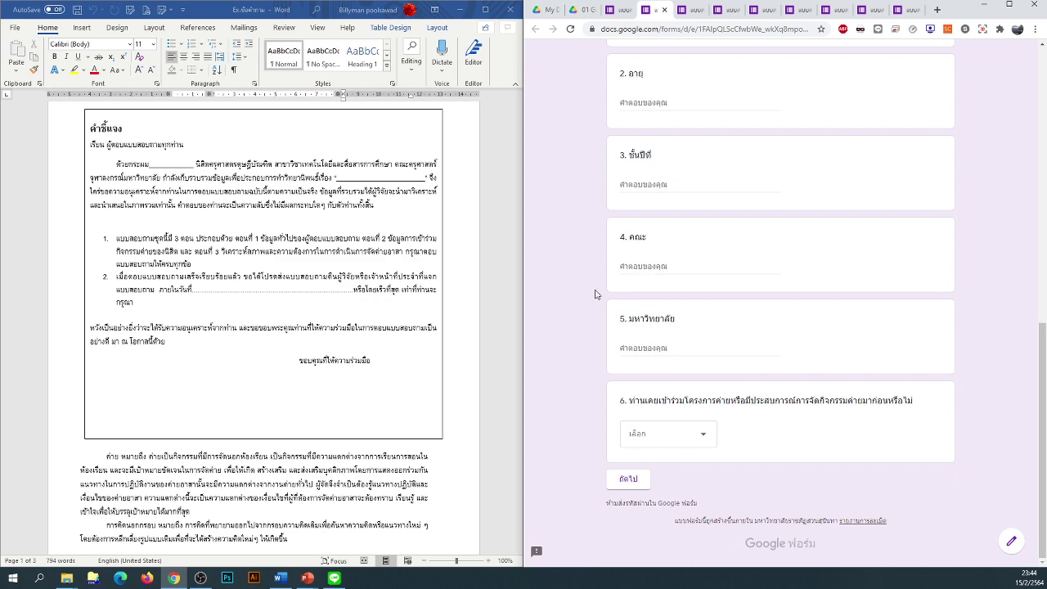
pyautogui.scroll(10, 761, 346)
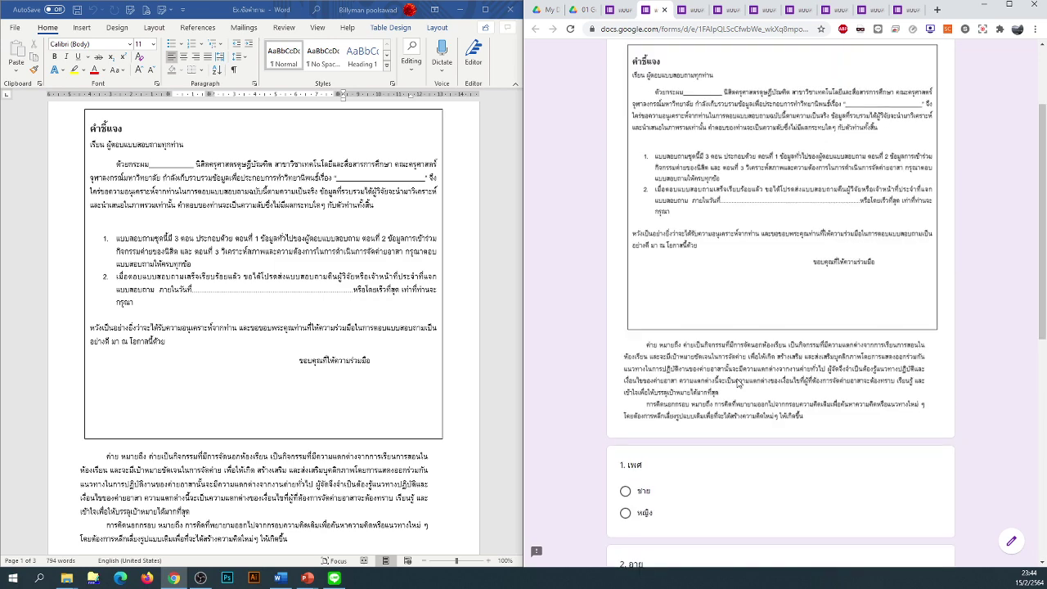
# Step: Return to the editor and delete the blank คำถาม question with ตัวเลือก 1 at the end of section 3
pyautogui.click(619, 12)
pyautogui.scroll(-12, 670, 335)
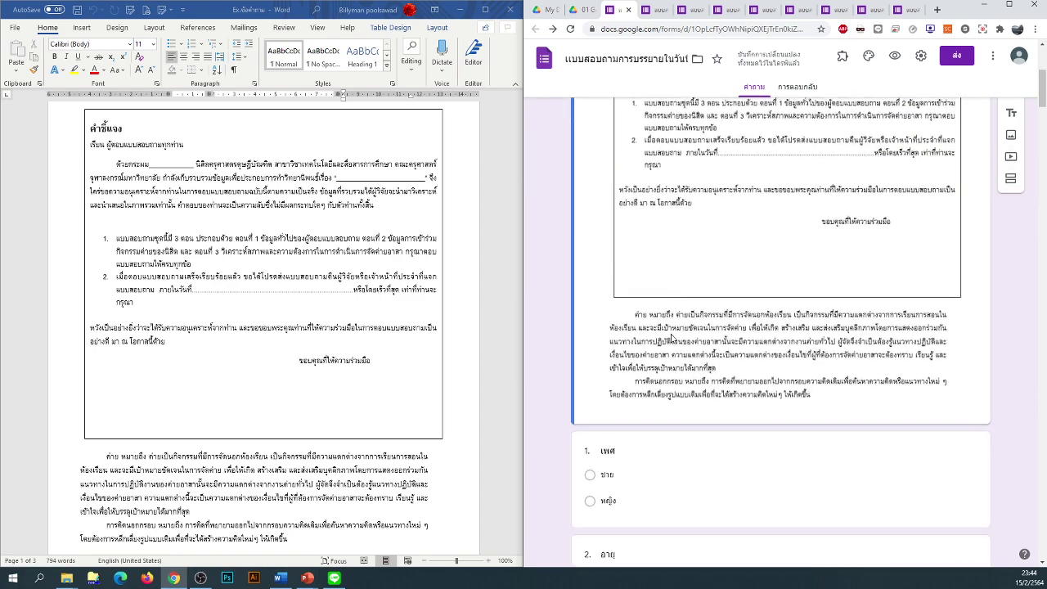
pyautogui.scroll(-6, 669, 337)
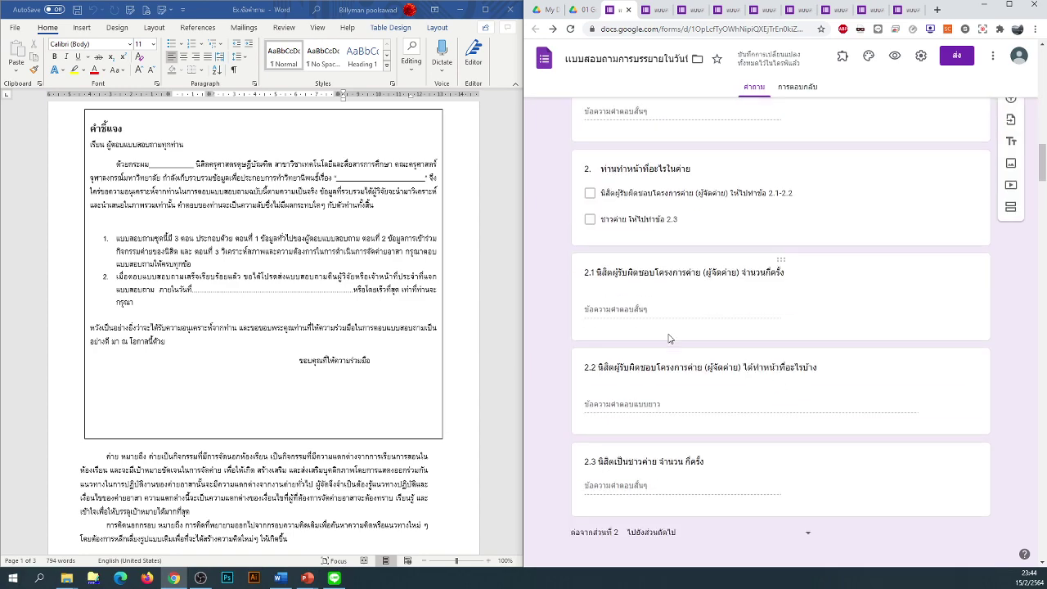
pyautogui.scroll(4, 668, 338)
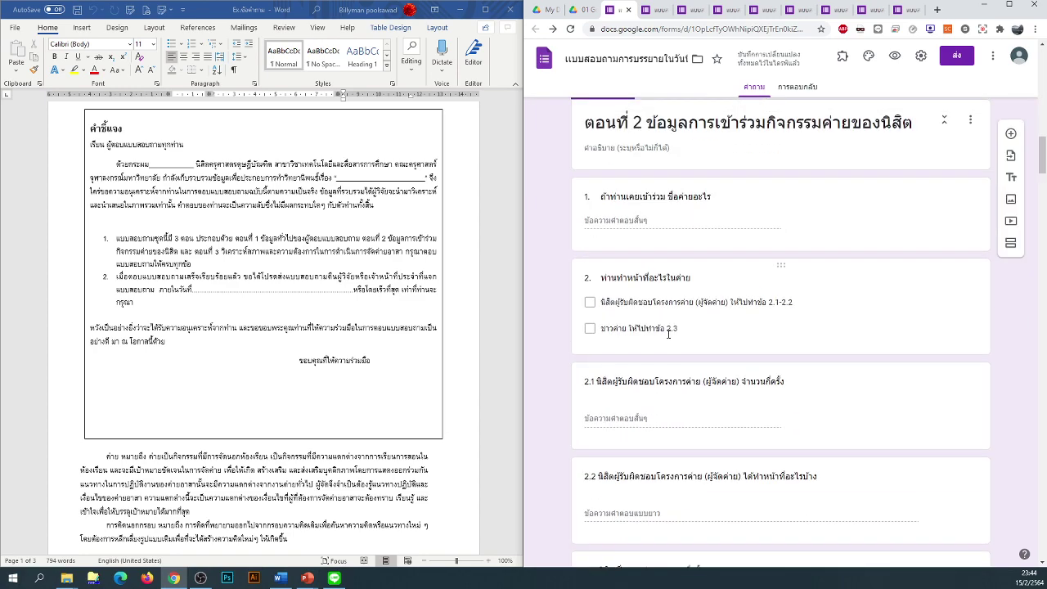
pyautogui.scroll(-8, 667, 337)
pyautogui.scroll(-3, 668, 338)
pyautogui.scroll(2, 667, 338)
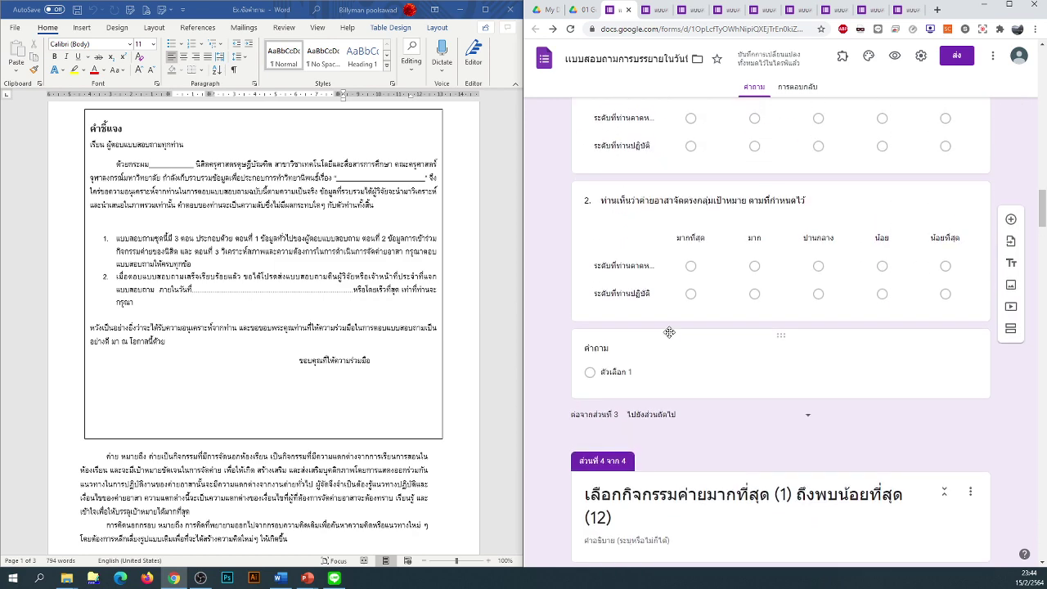
pyautogui.click(941, 433)
pyautogui.click(872, 441)
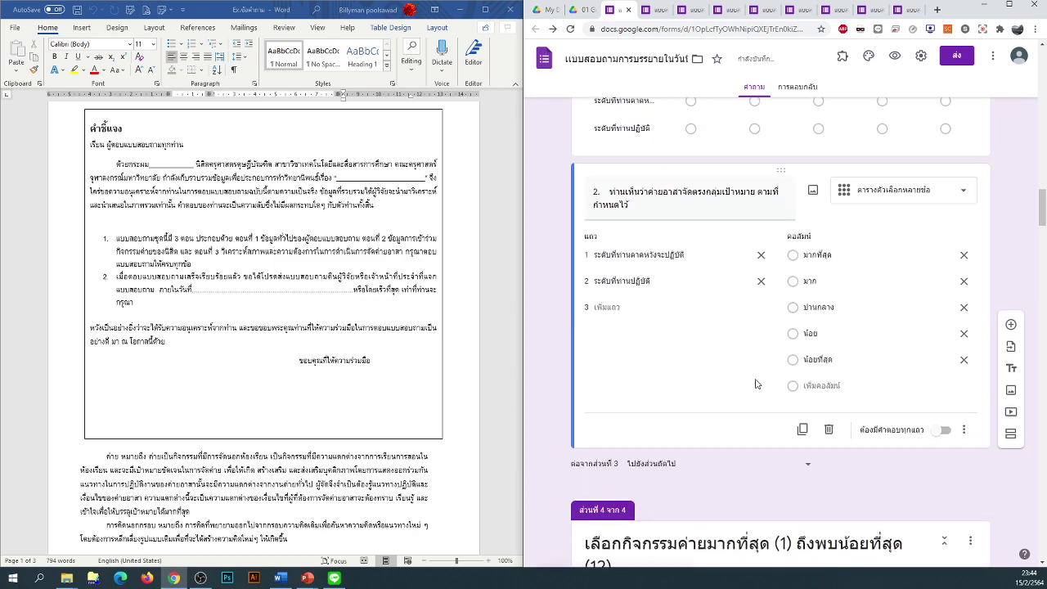
# Step: Set the form's header to the striped and patterned neckties illustration from the ภาพ theme category
pyautogui.scroll(15, 559, 339)
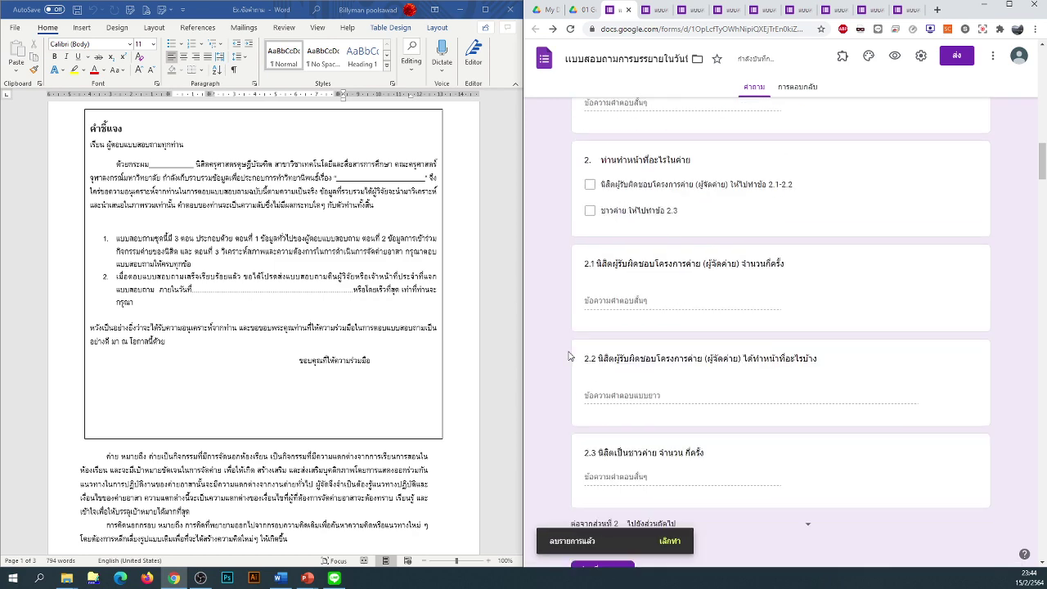
pyautogui.scroll(5, 570, 353)
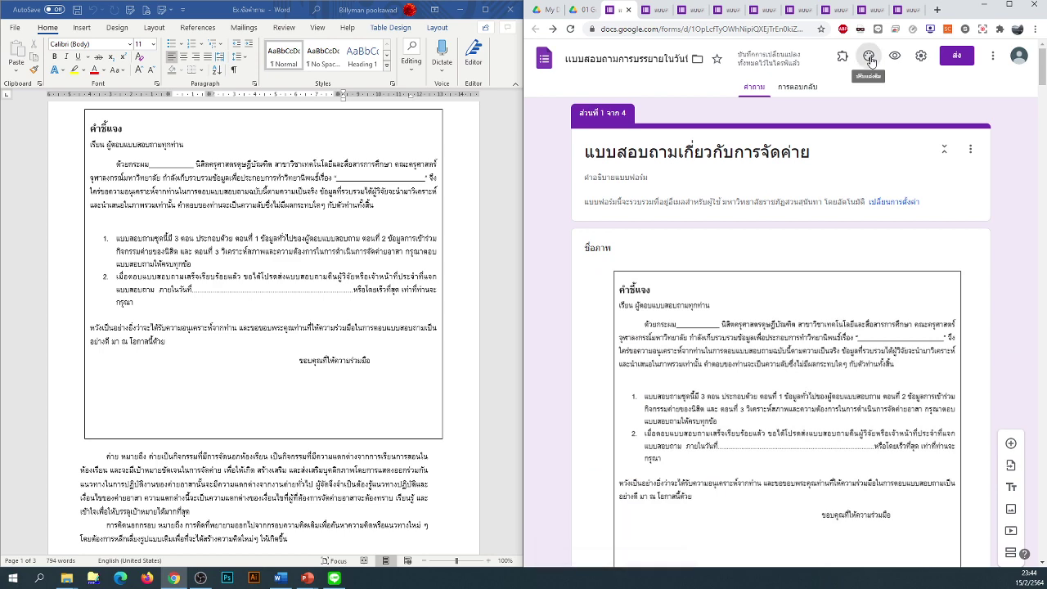
pyautogui.click(870, 57)
pyautogui.click(927, 167)
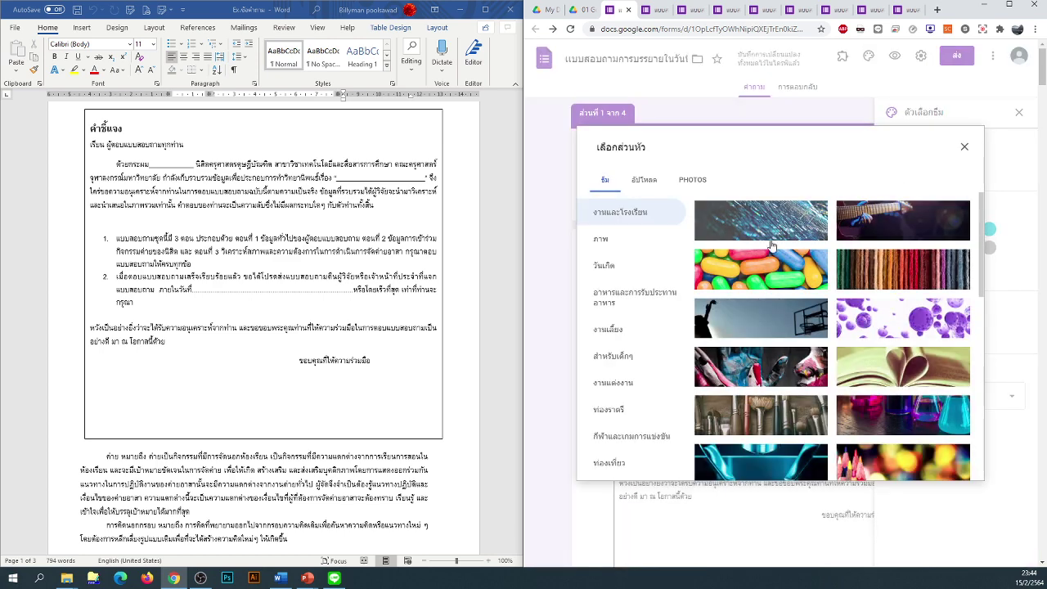
pyautogui.click(619, 239)
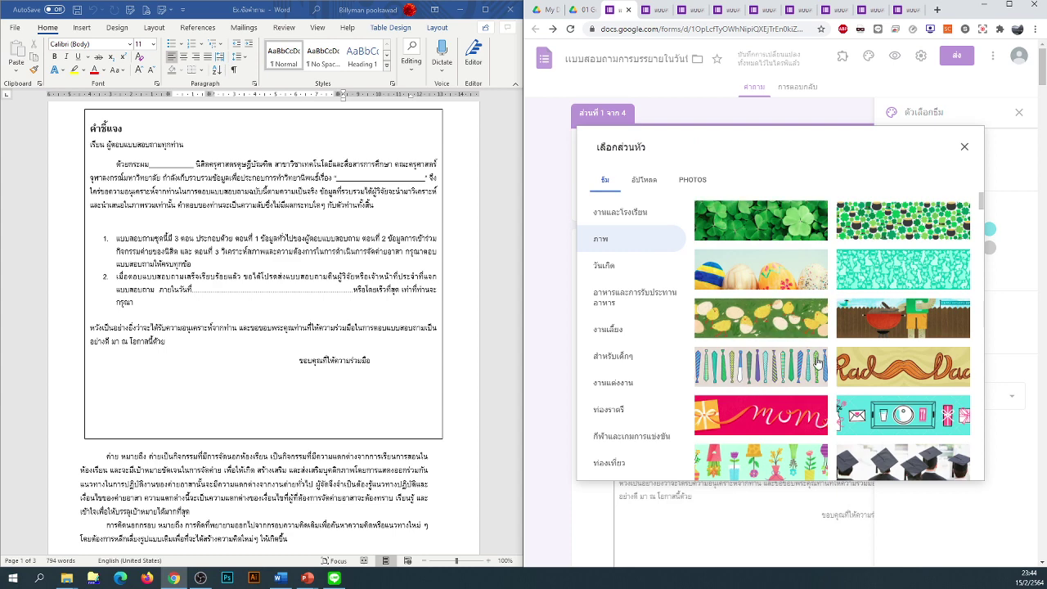
pyautogui.scroll(-1, 815, 360)
pyautogui.click(805, 330)
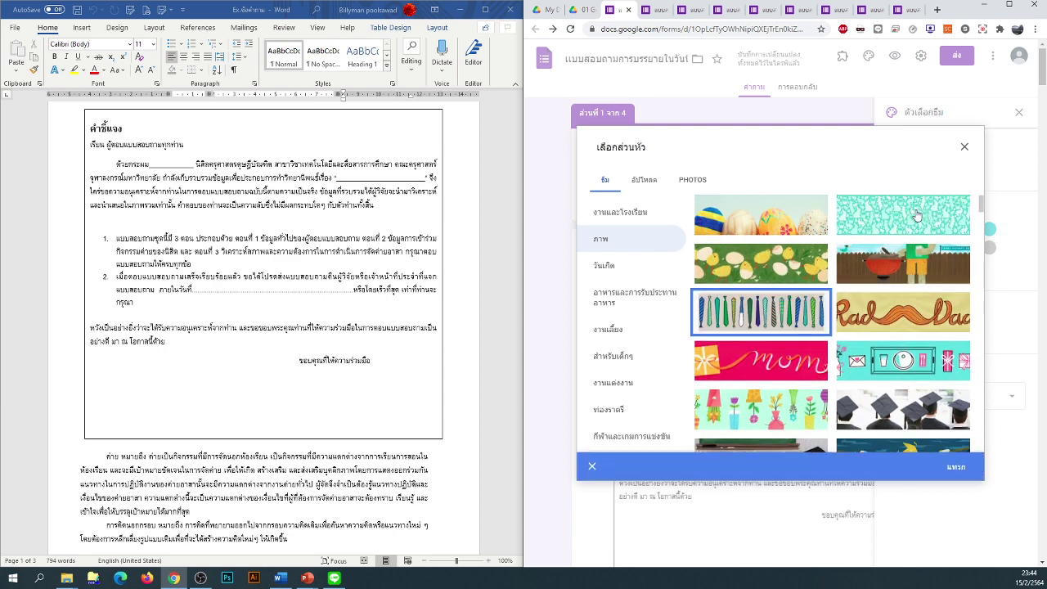
pyautogui.click(954, 466)
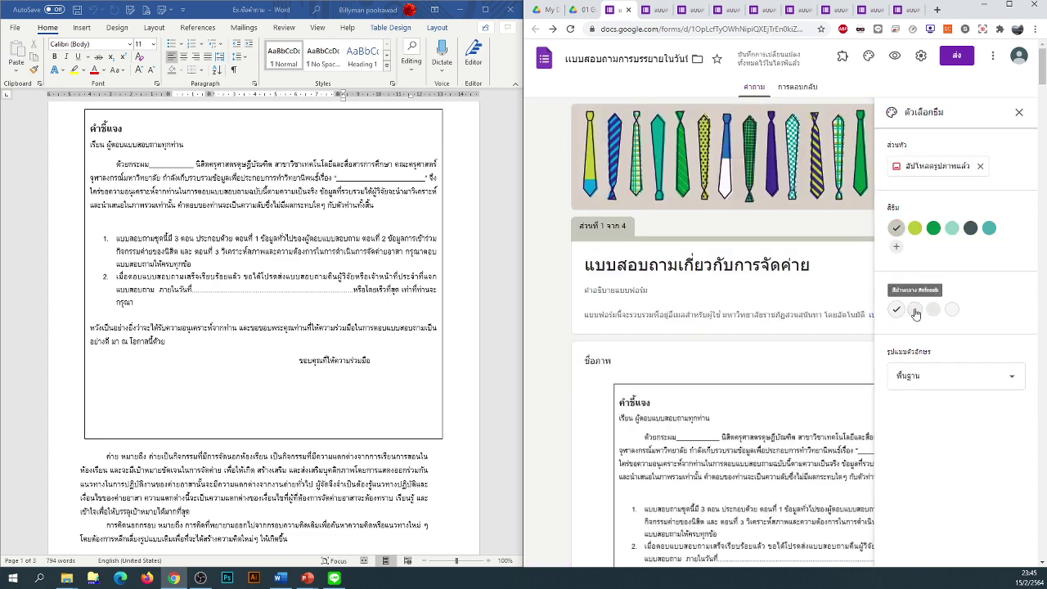
# Step: Try the other background shades for the form theme and return to the first shade
pyautogui.click(933, 311)
pyautogui.click(952, 310)
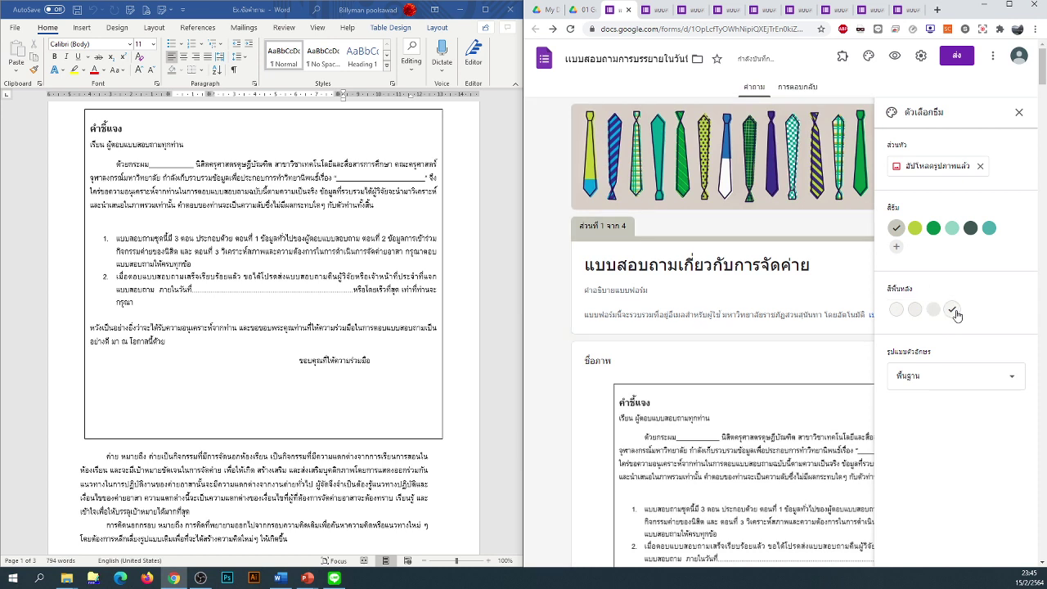
pyautogui.click(934, 311)
pyautogui.click(897, 310)
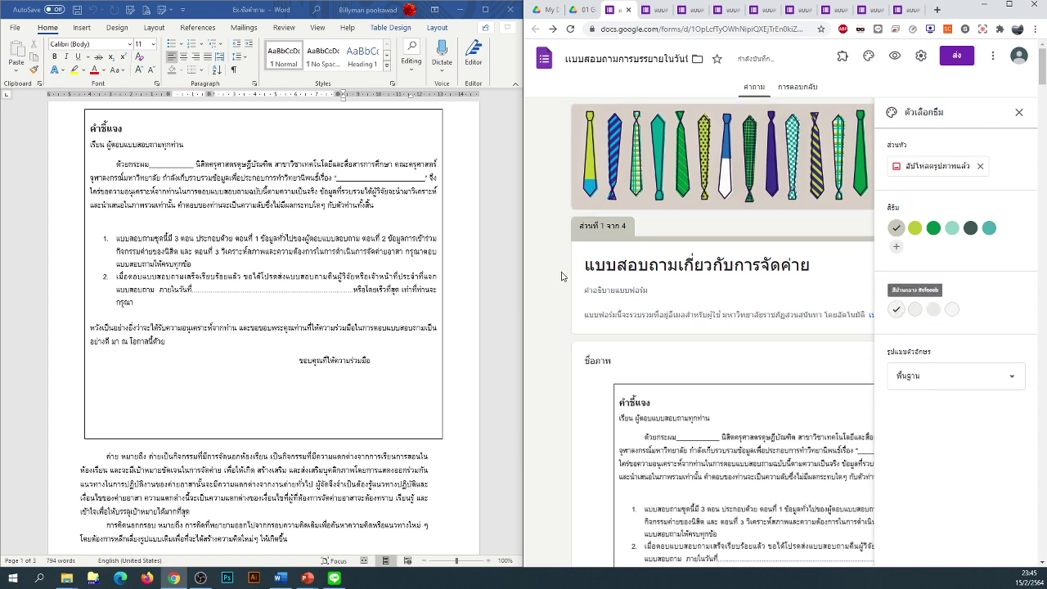
# Step: Try the ขี้เล่น font style on the form, switch back to พื้นฐาน and close the theme options
pyautogui.click(958, 375)
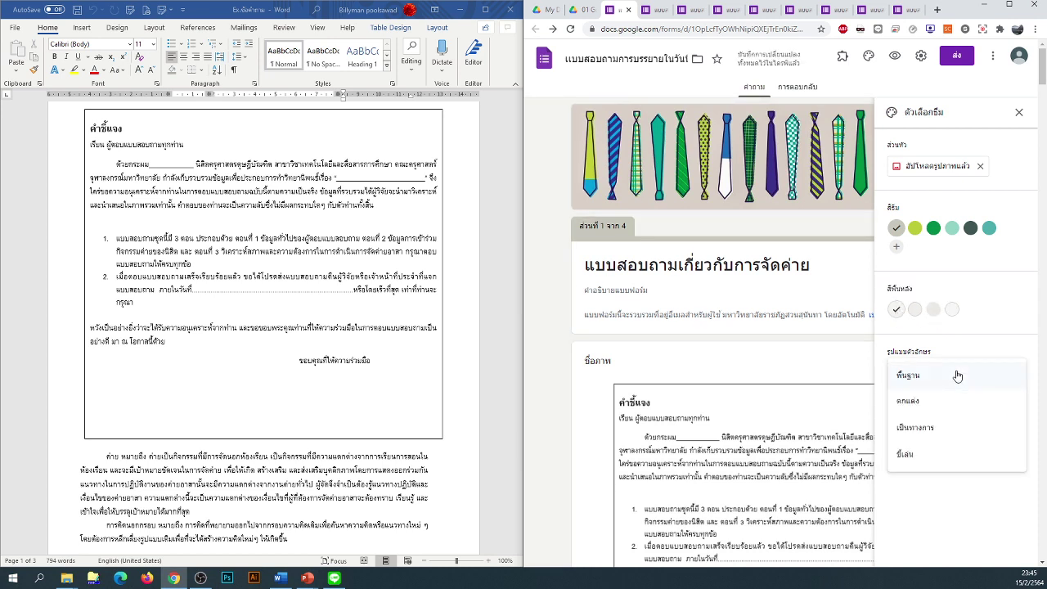
pyautogui.click(917, 460)
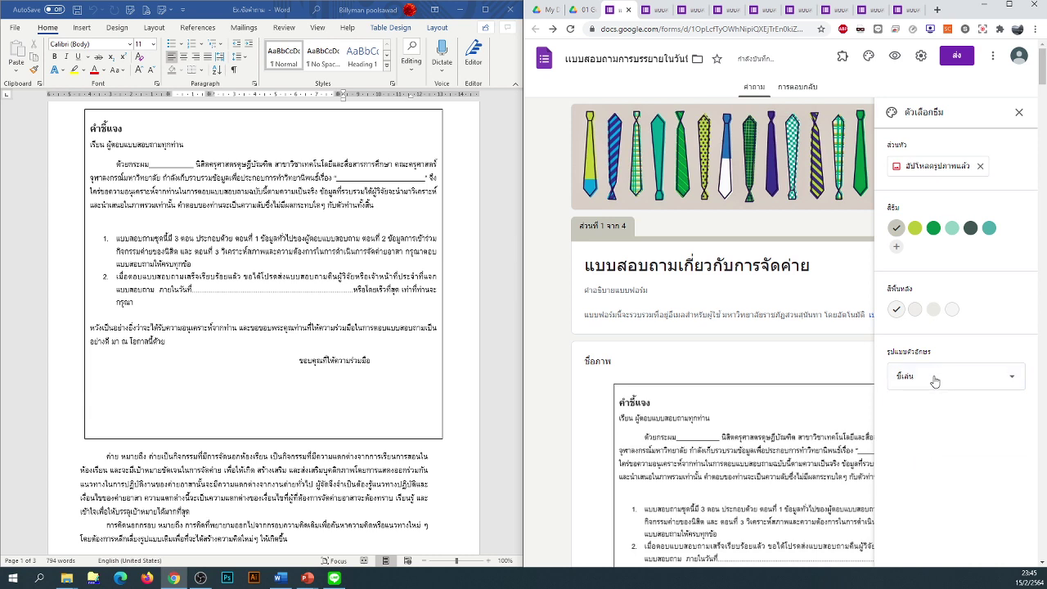
pyautogui.click(933, 378)
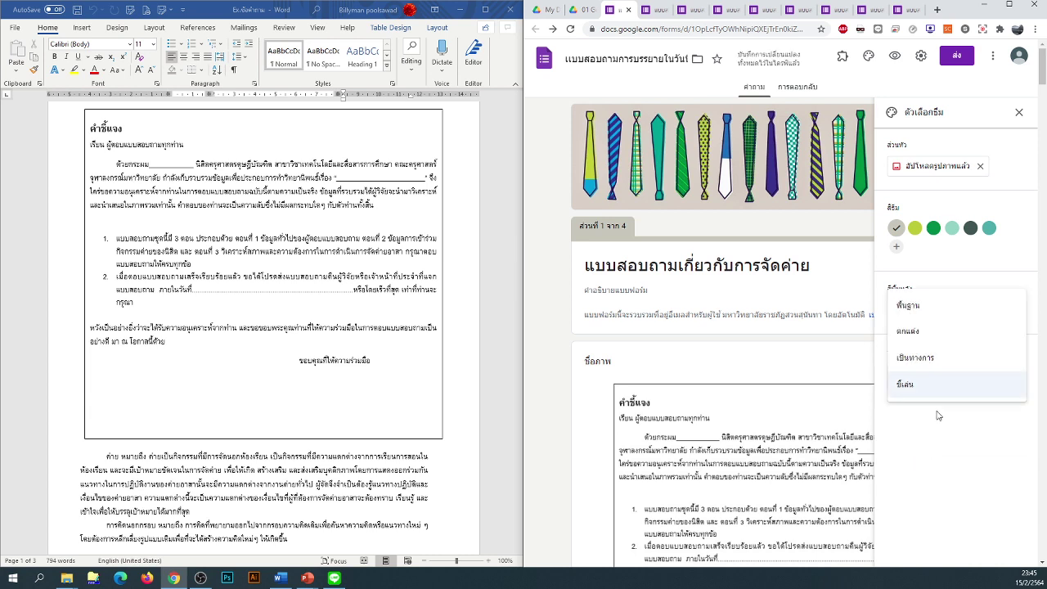
pyautogui.click(923, 305)
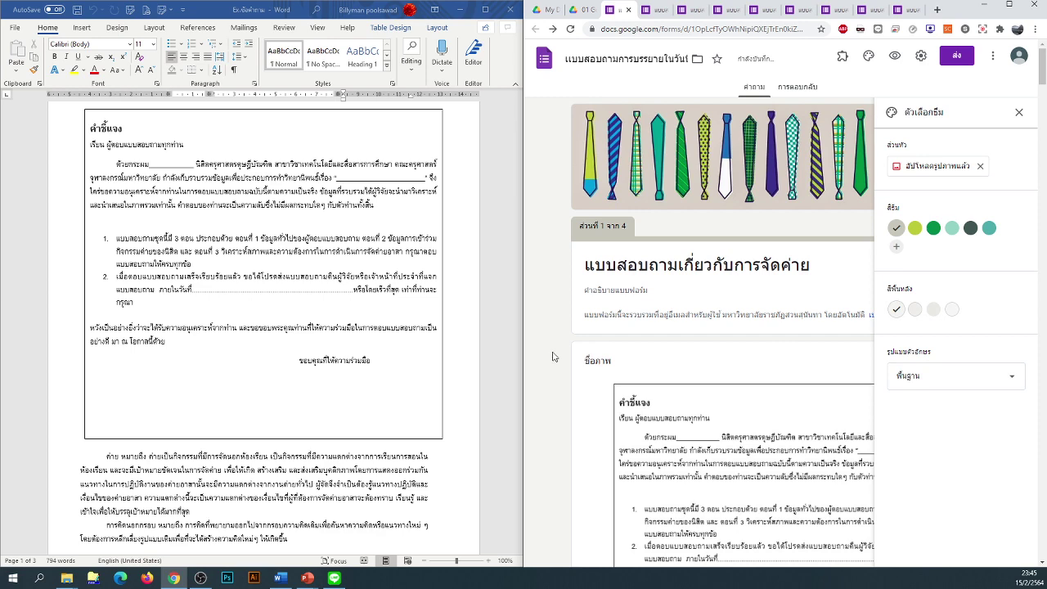
pyautogui.click(1019, 113)
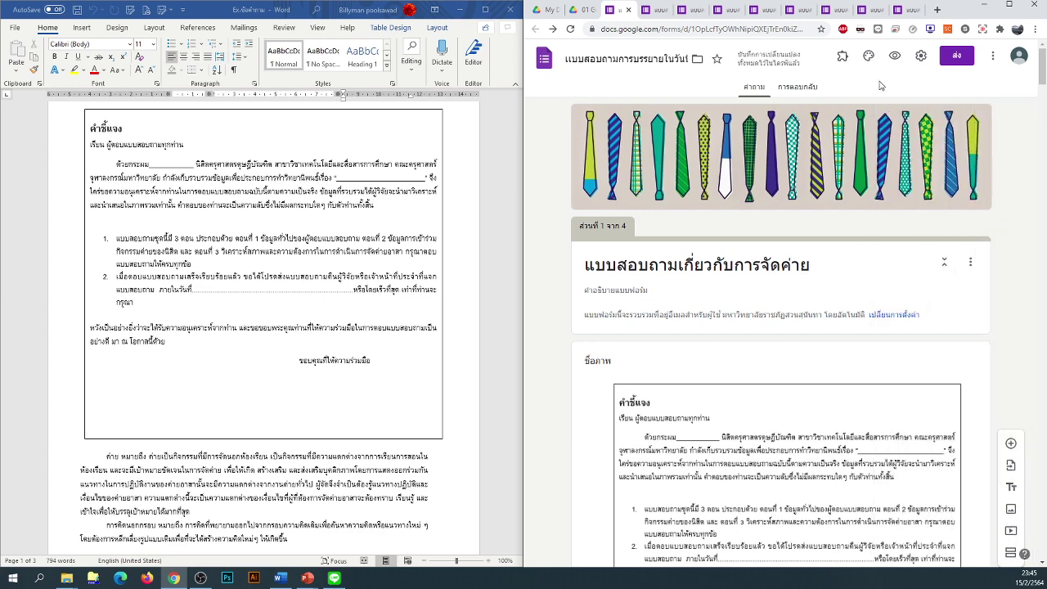
# Step: Preview the form to check the necktie header and first-page questions, and return to the editor
pyautogui.click(895, 57)
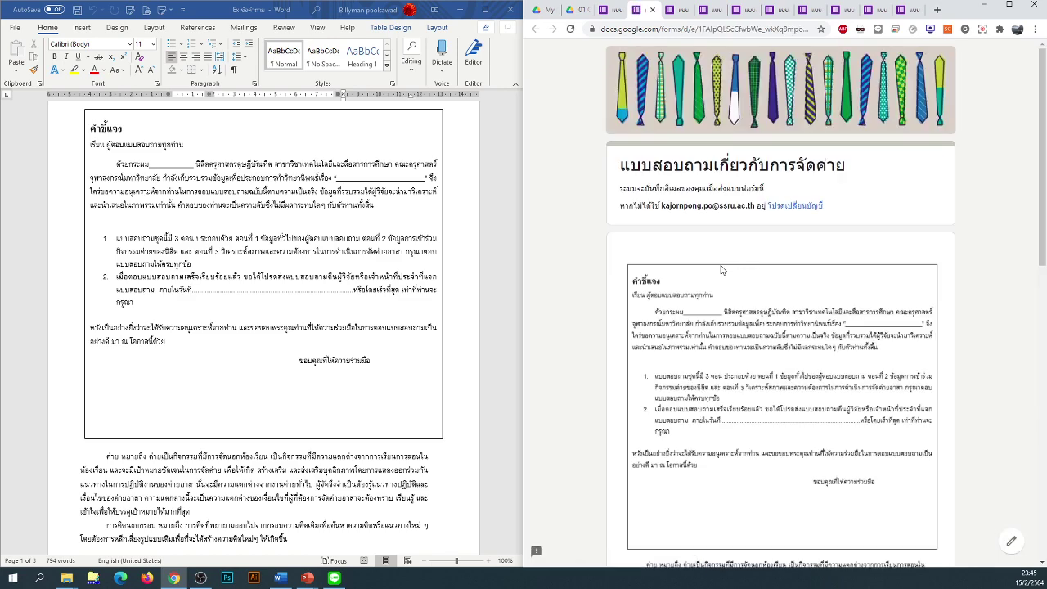
pyautogui.scroll(-10, 721, 269)
pyautogui.scroll(10, 718, 267)
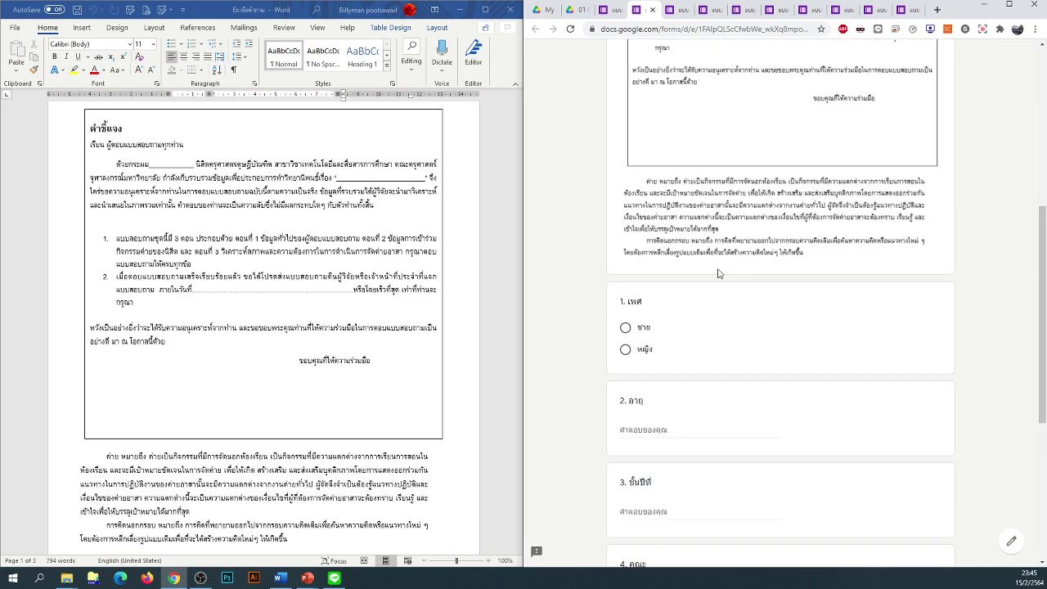
pyautogui.click(609, 9)
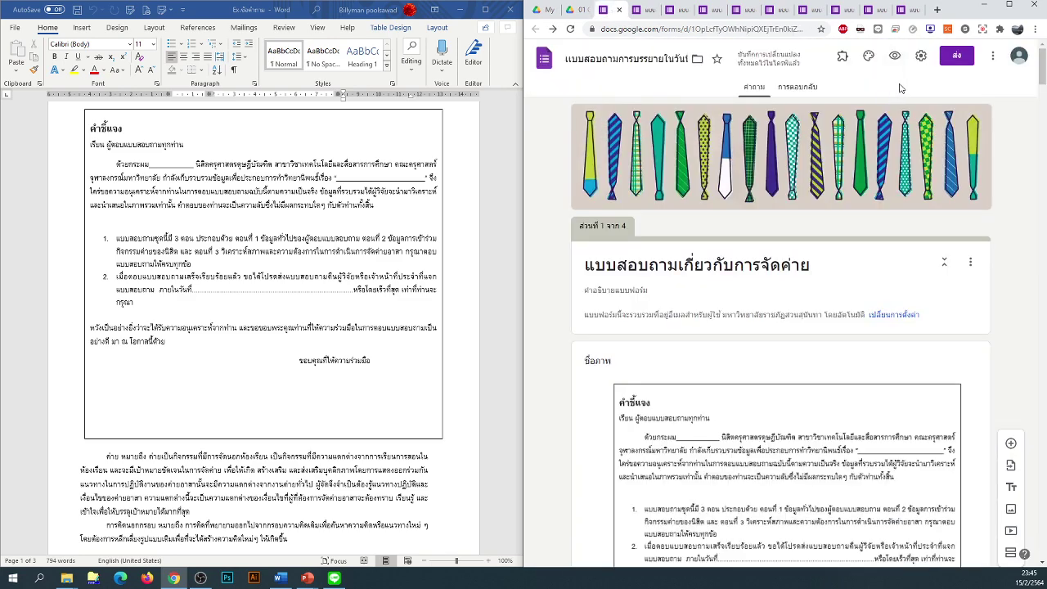
# Step: Turn off collecting e-mail addresses and the restriction to the university's users in the form's general settings
pyautogui.click(920, 56)
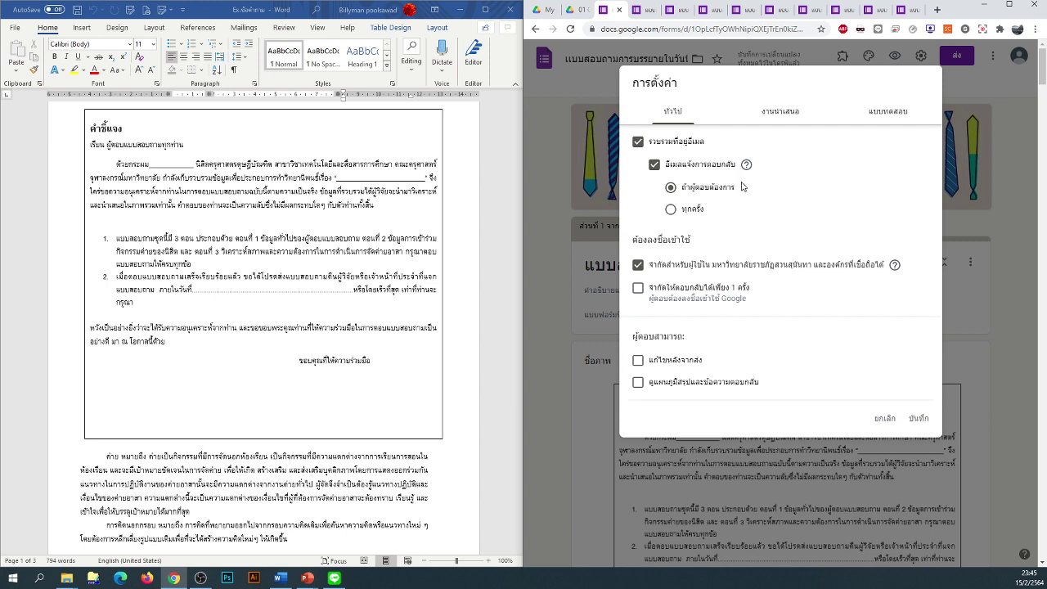
pyautogui.click(638, 141)
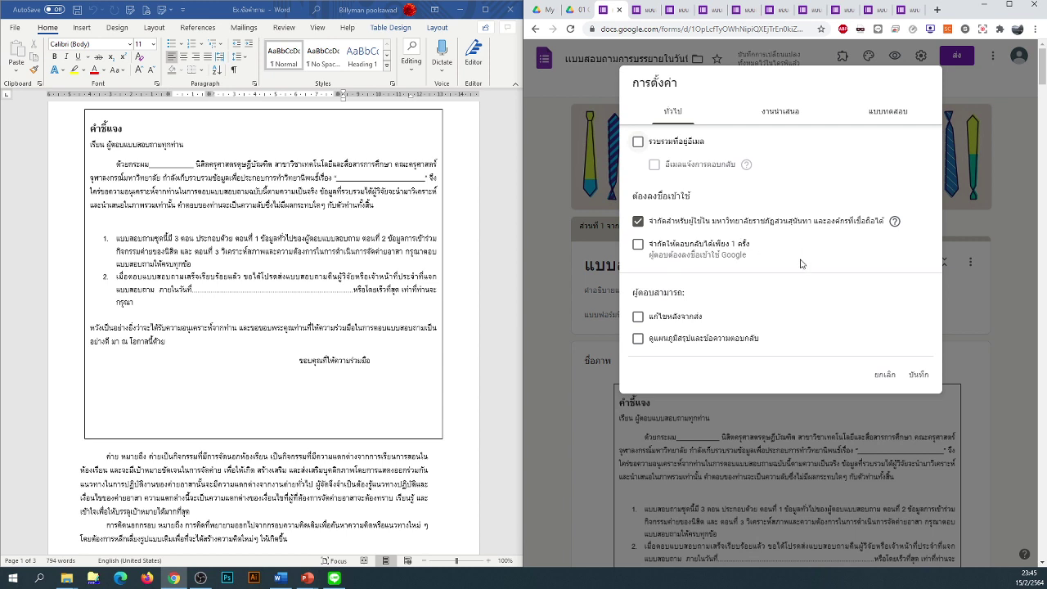
pyautogui.click(638, 221)
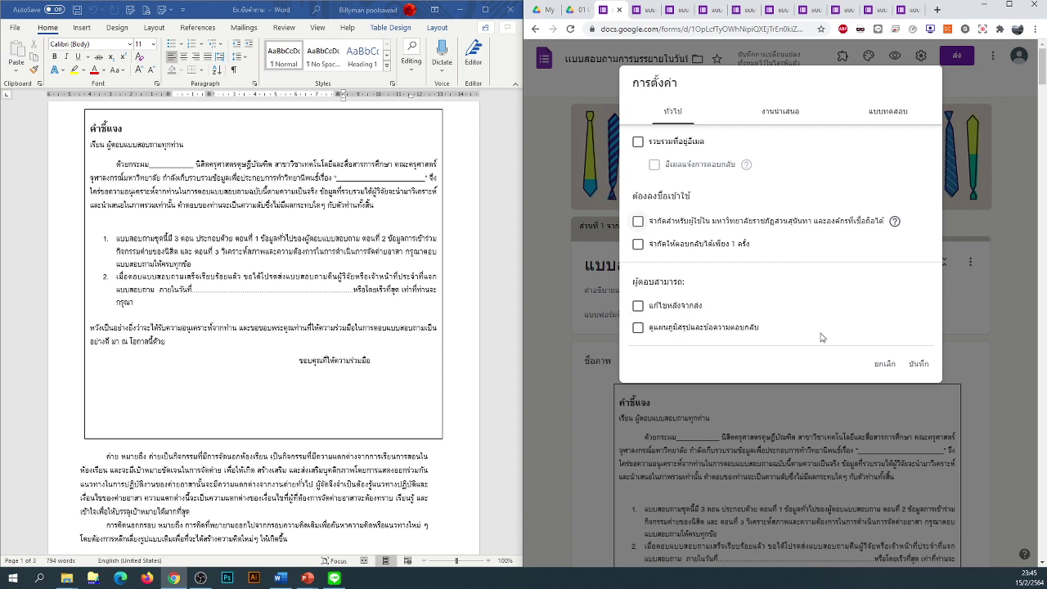
# Step: Turn off the link for submitting another response, turn on the progress bar and save the form settings
pyautogui.click(785, 119)
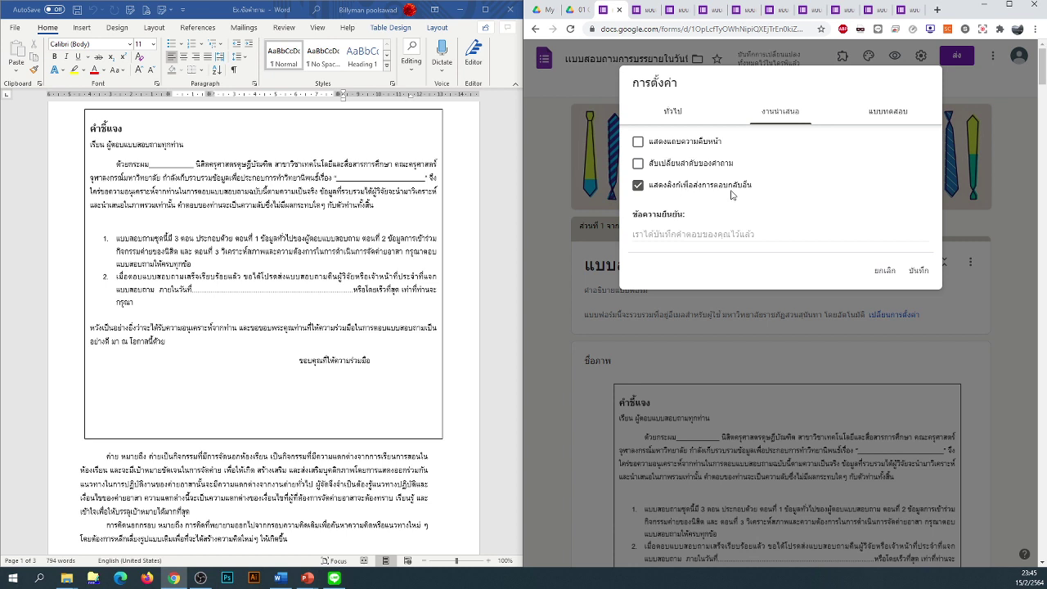
pyautogui.click(638, 186)
pyautogui.click(638, 142)
pyautogui.click(887, 116)
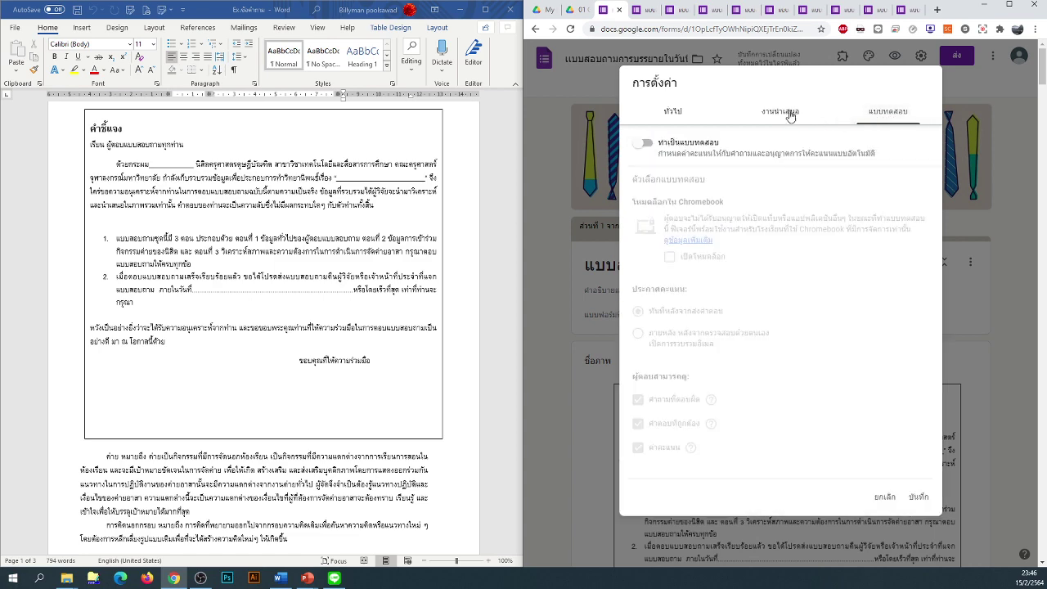
pyautogui.click(787, 111)
pyautogui.click(917, 272)
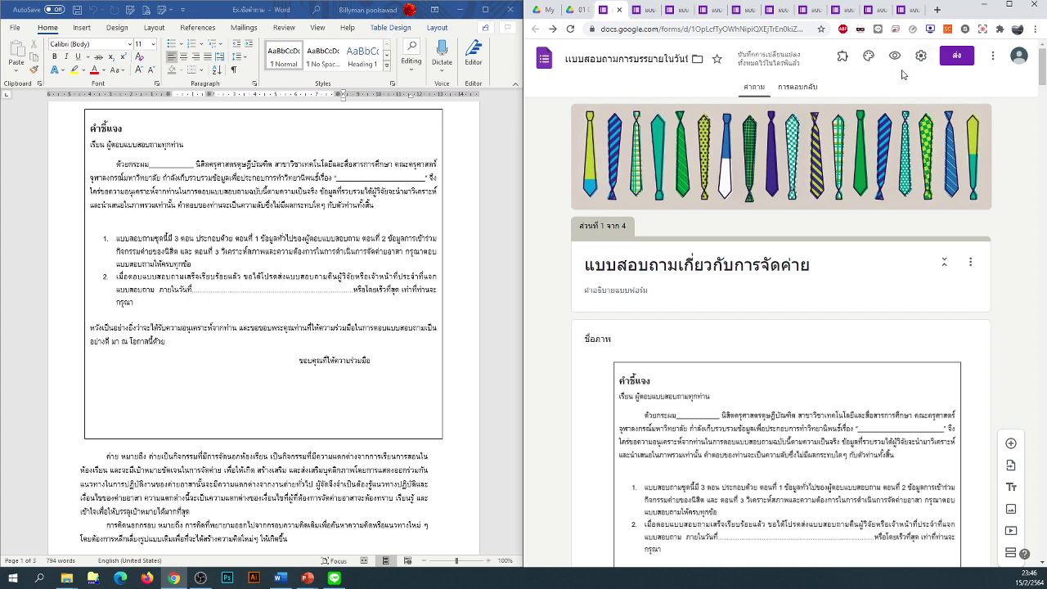
# Step: Copy the form's sharing link with the URL shortened and close the send dialog
pyautogui.click(954, 56)
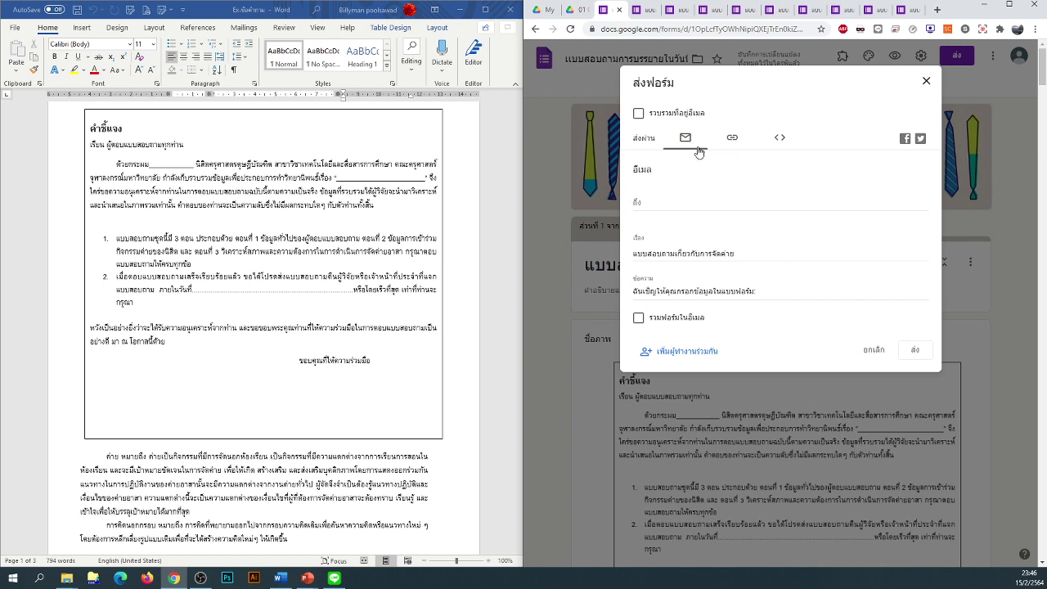
pyautogui.click(732, 137)
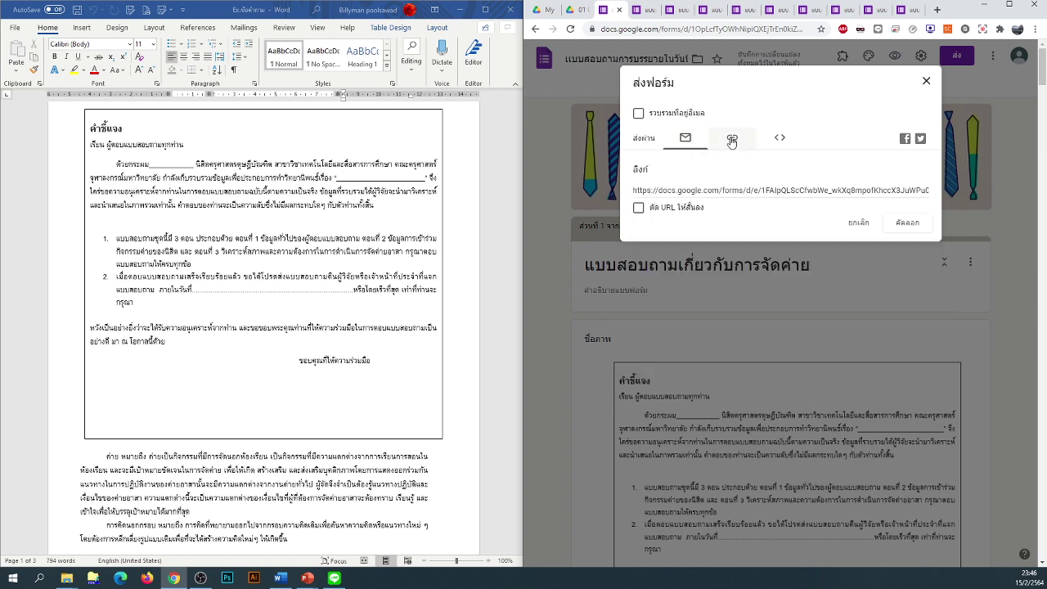
pyautogui.click(638, 208)
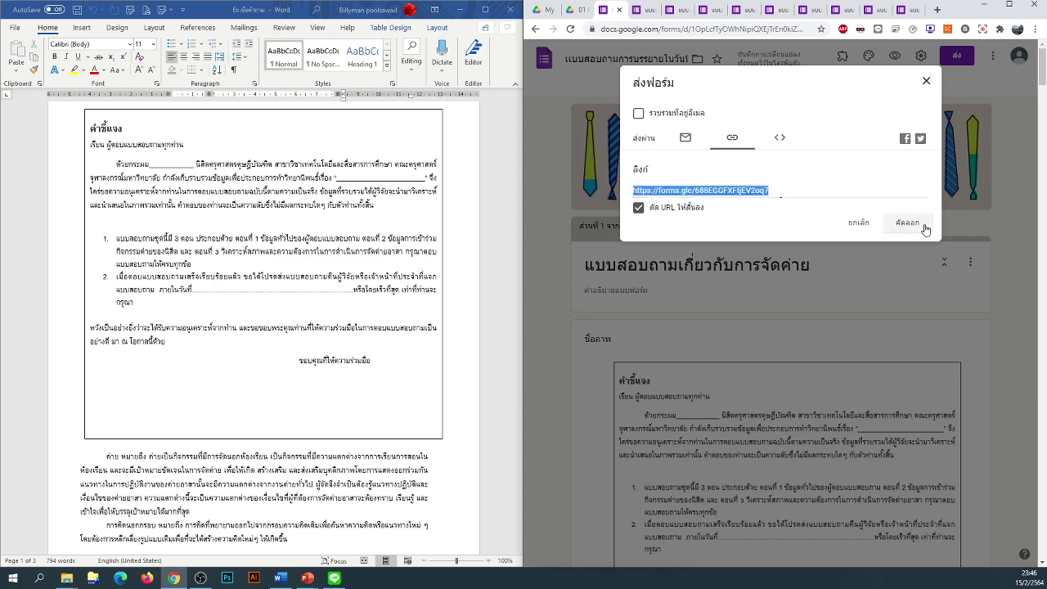
pyautogui.click(928, 227)
pyautogui.click(925, 81)
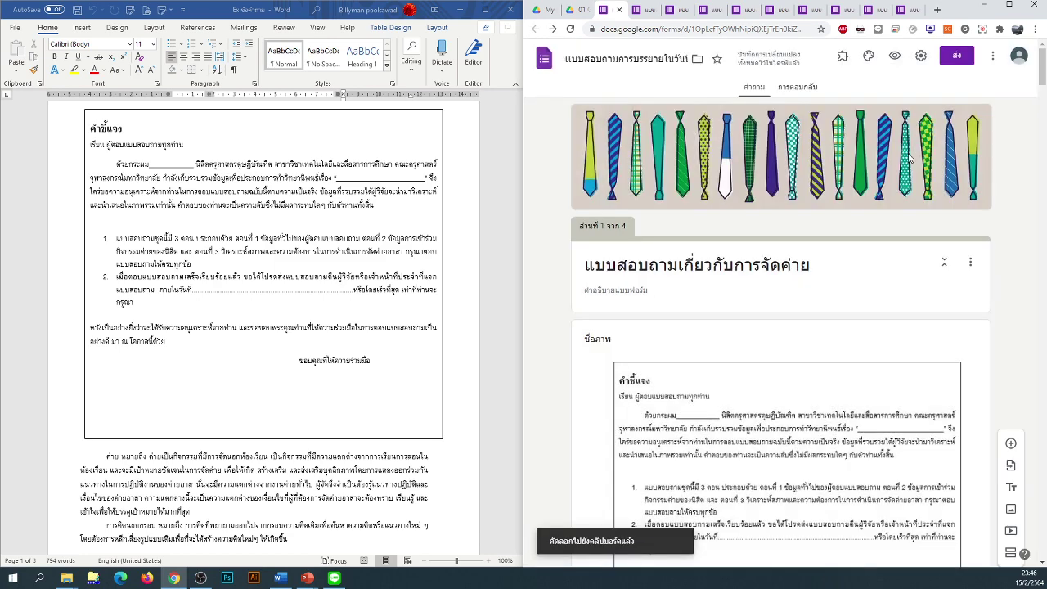
pyautogui.click(997, 56)
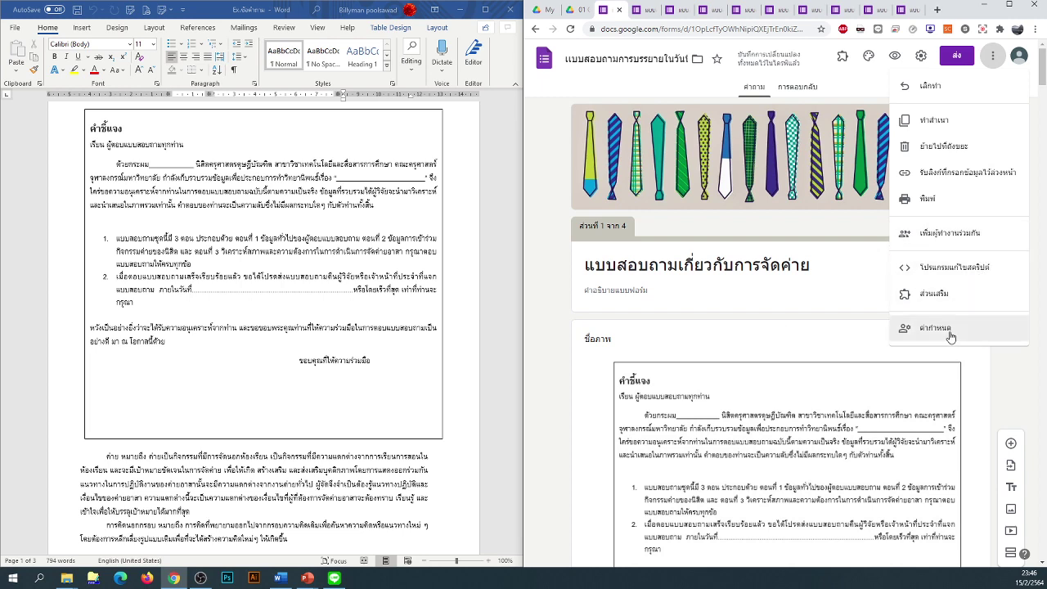
pyautogui.click(642, 89)
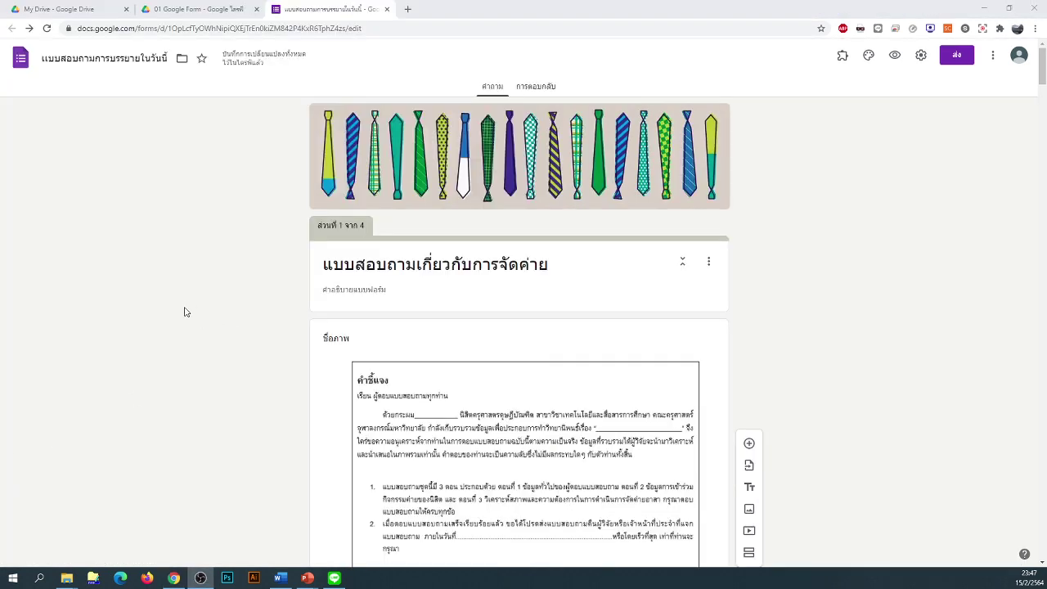
# Step: Create a new spreadsheet as the destination for the form's responses, keeping the suggested name
pyautogui.click(557, 87)
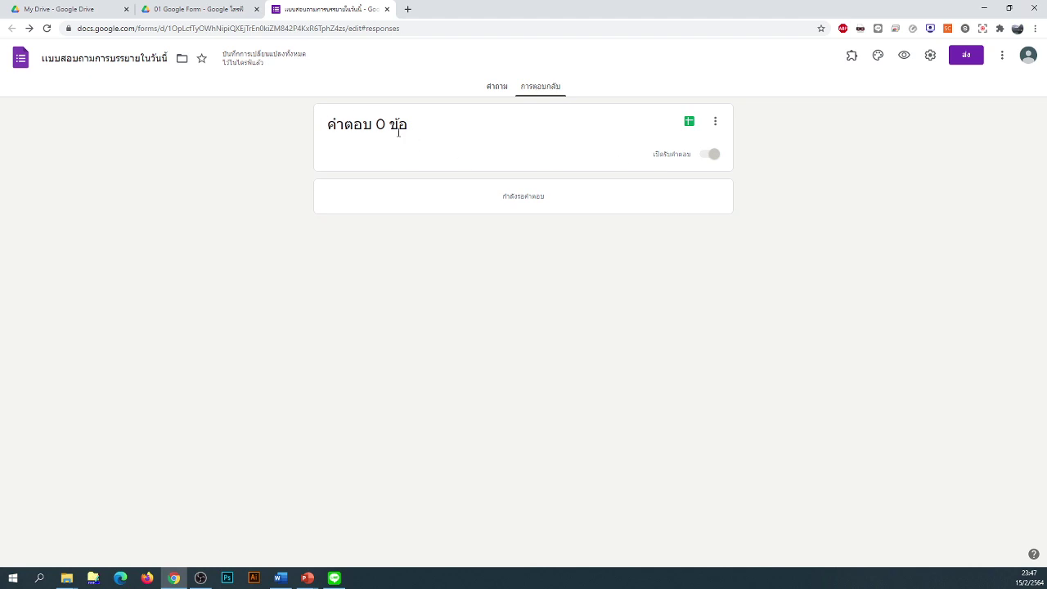
pyautogui.click(716, 124)
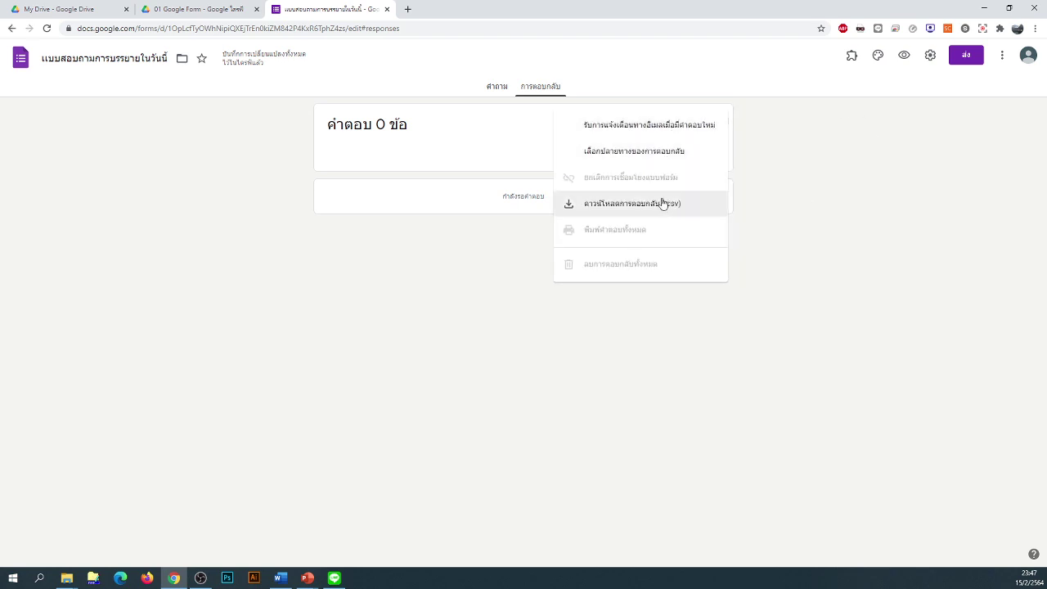
pyautogui.click(689, 119)
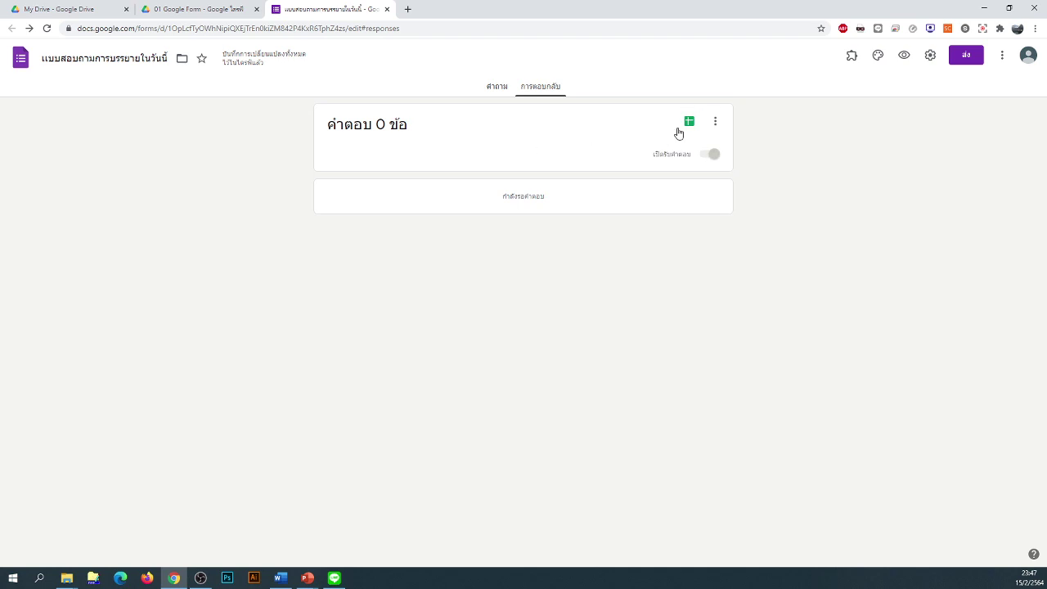
pyautogui.click(689, 123)
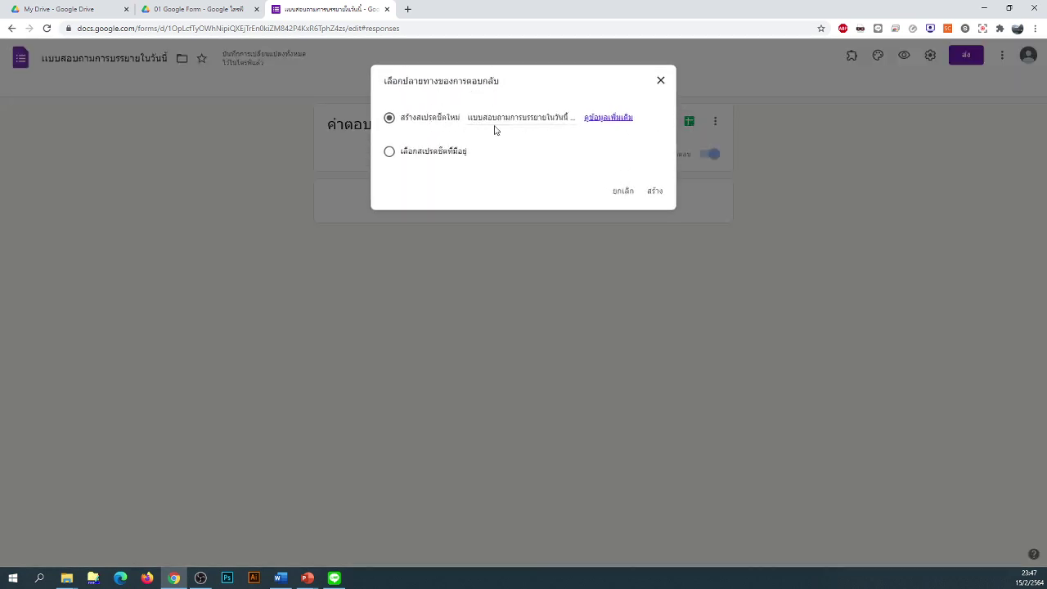
pyautogui.click(655, 196)
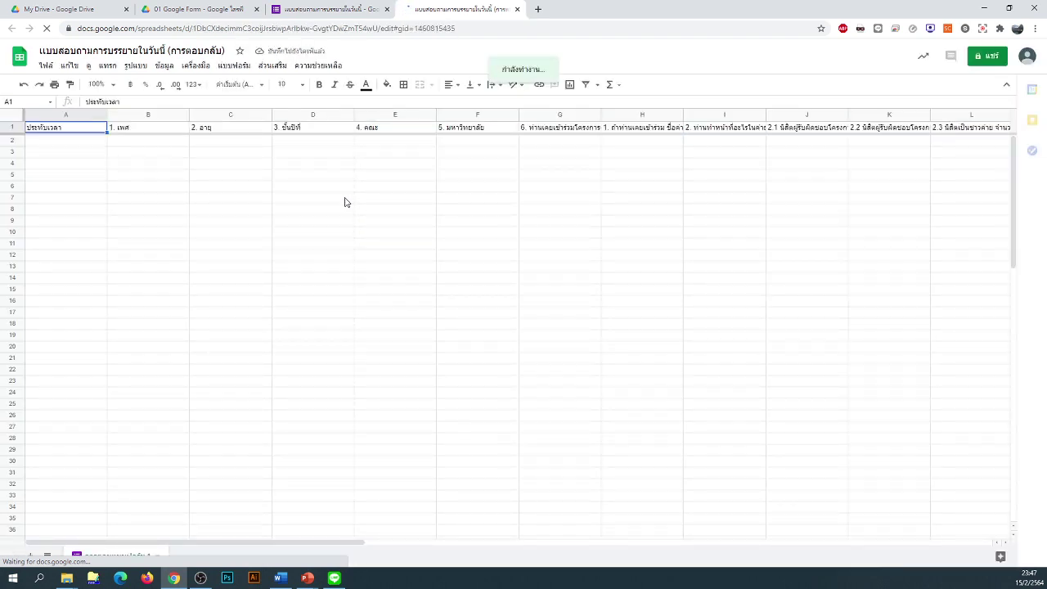
# Step: Download the form's response spreadsheet as a Microsoft Excel (.xlsx) file
pyautogui.click(45, 65)
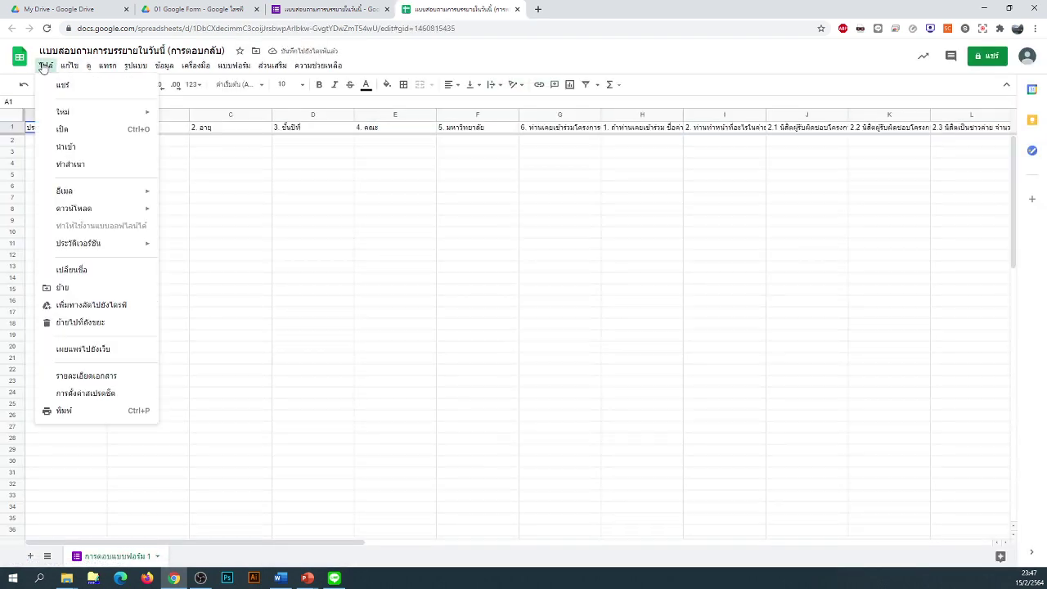
pyautogui.moveTo(94, 209)
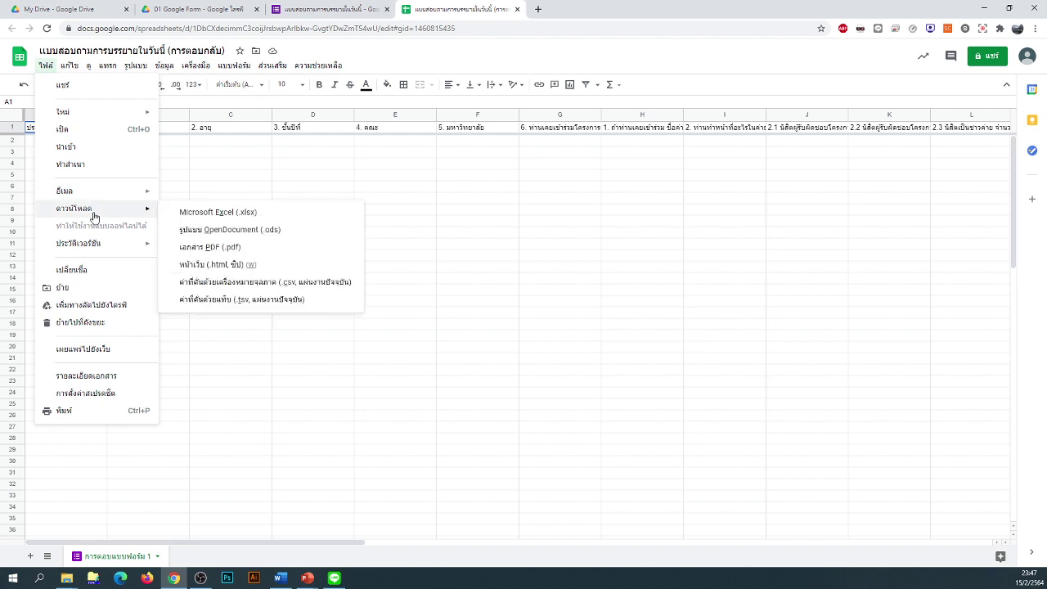
pyautogui.click(222, 213)
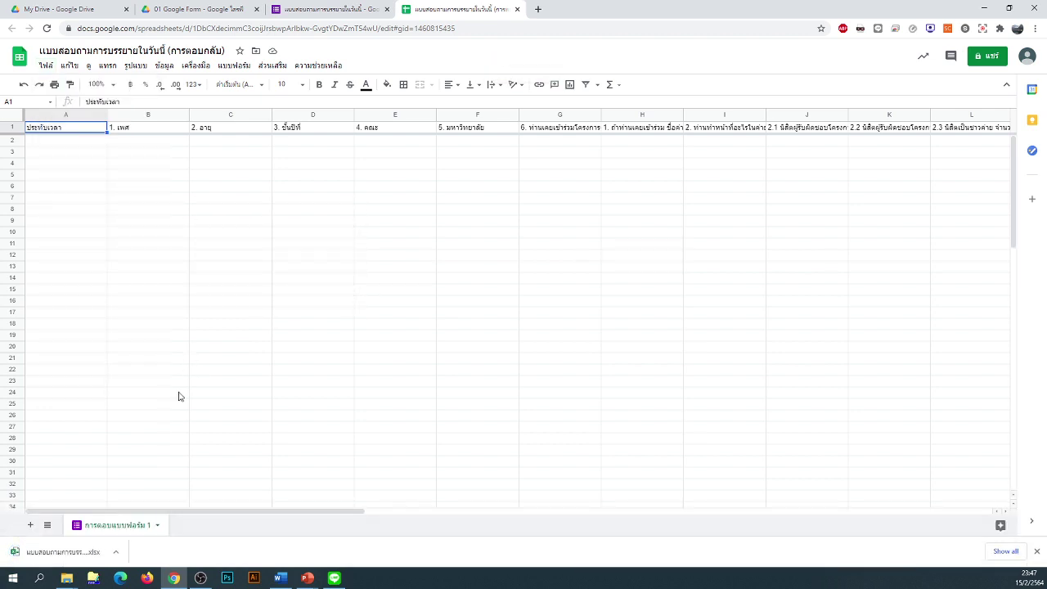
# Step: Locate the downloaded .xlsx response file in its folder, open it in Excel and maximize the workbook window
pyautogui.click(115, 552)
pyautogui.click(150, 325)
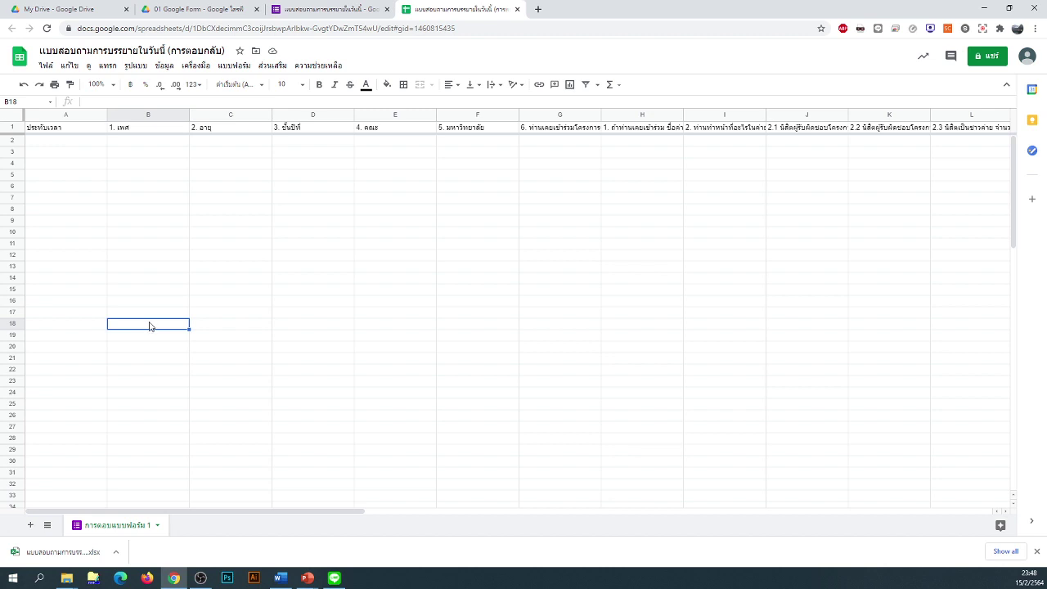
pyautogui.click(120, 553)
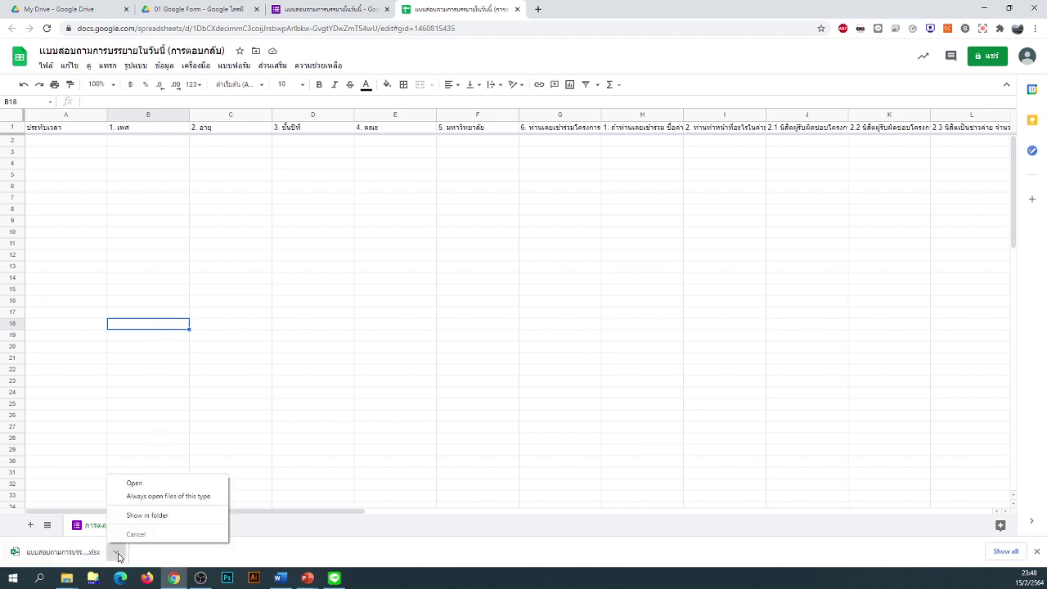
pyautogui.click(146, 515)
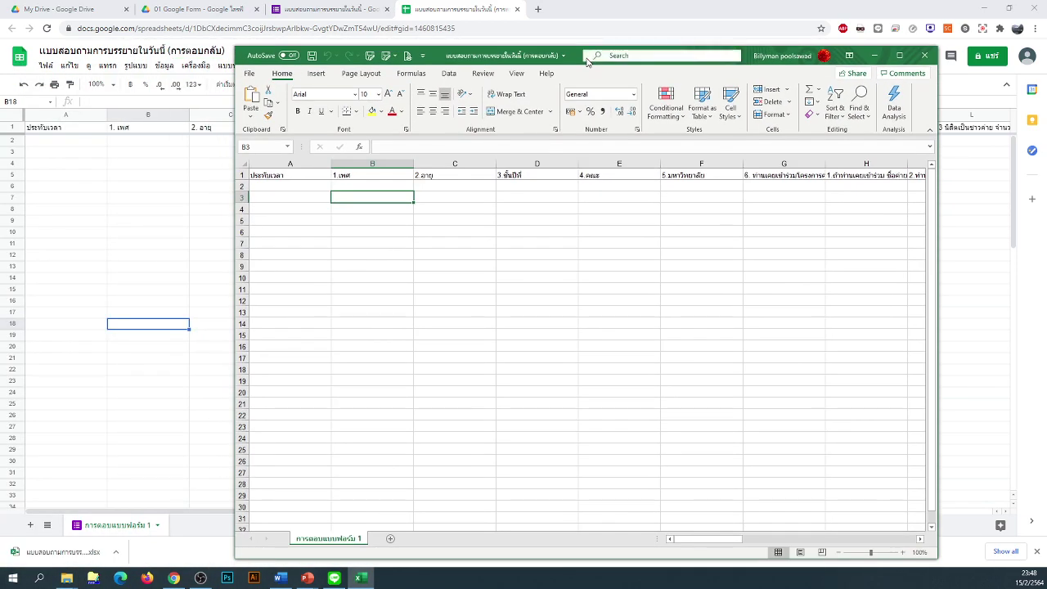
pyautogui.click(691, 334)
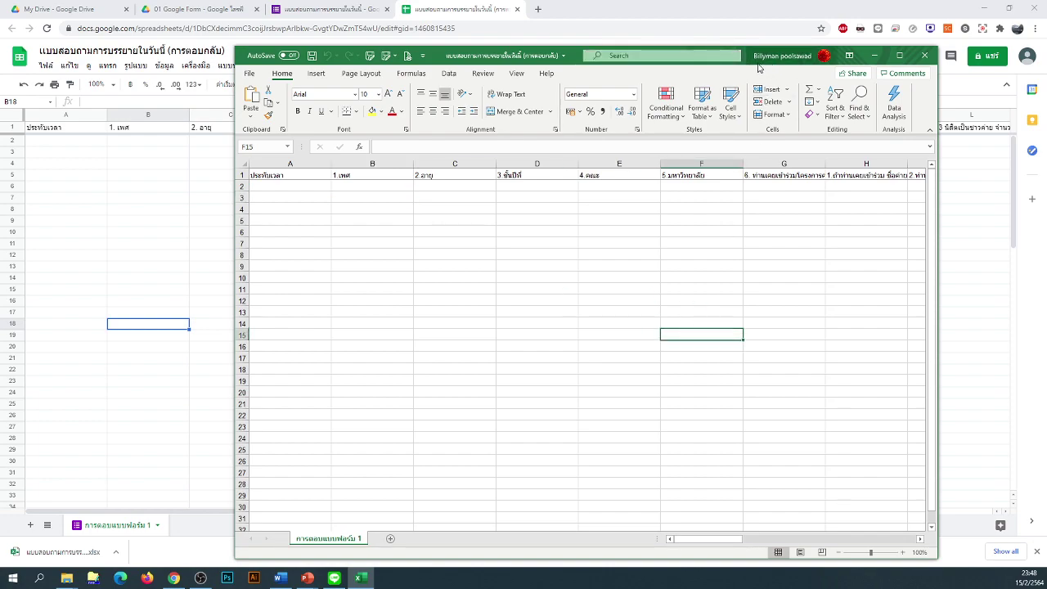
pyautogui.doubleClick(751, 56)
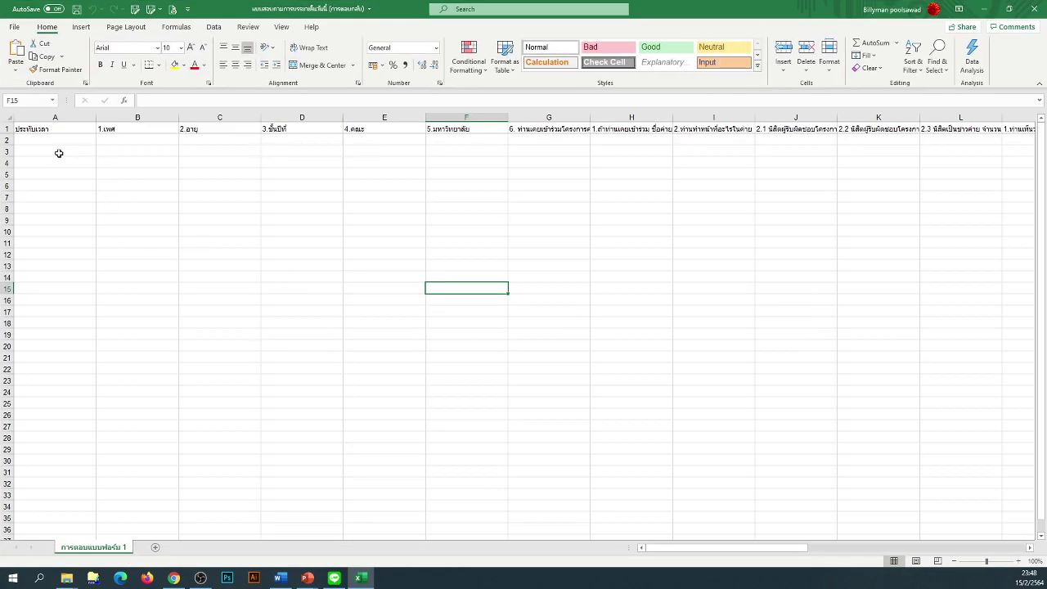
# Step: Examine the question headings across the columns of the exported response sheet, from the timestamp column onward
pyautogui.scroll(-3, 60, 154)
pyautogui.scroll(3, 60, 154)
pyautogui.hscroll(5, 65, 154)
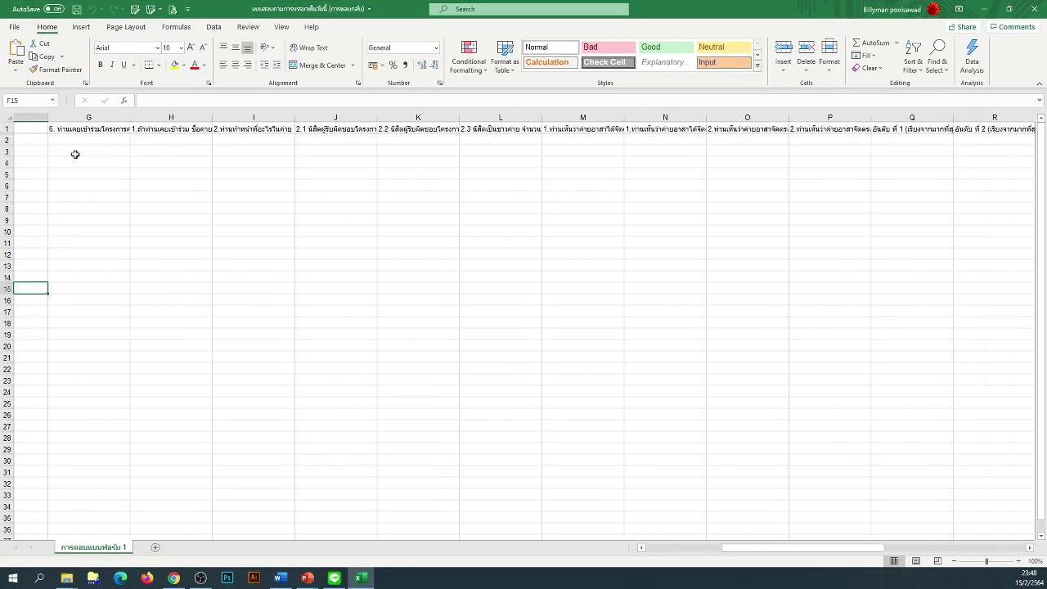
pyautogui.hscroll(-3, 69, 154)
pyautogui.scroll(1, 69, 154)
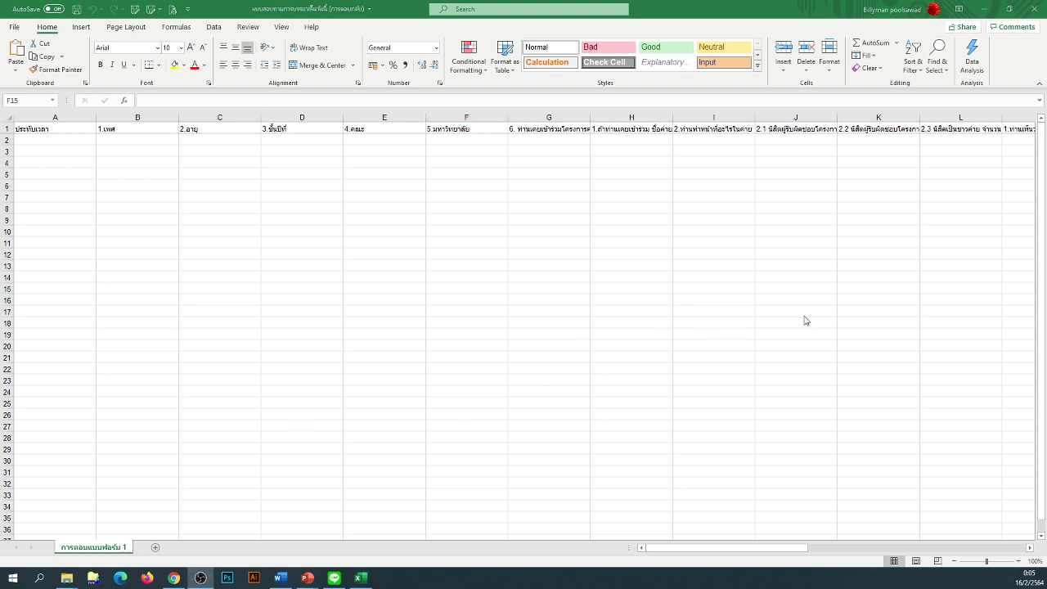
pyautogui.click(986, 20)
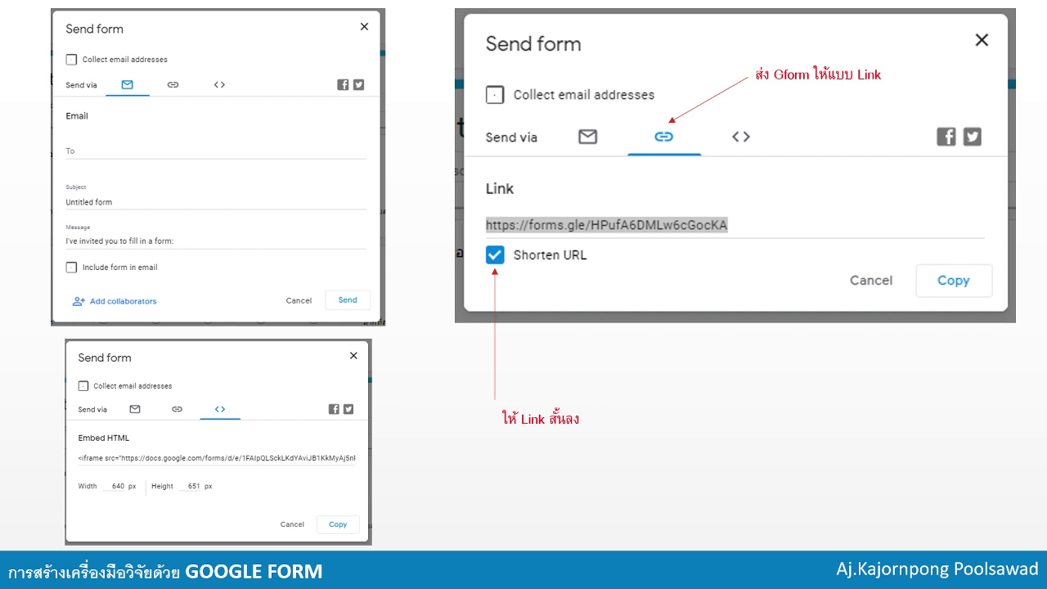
pyautogui.press('Right')
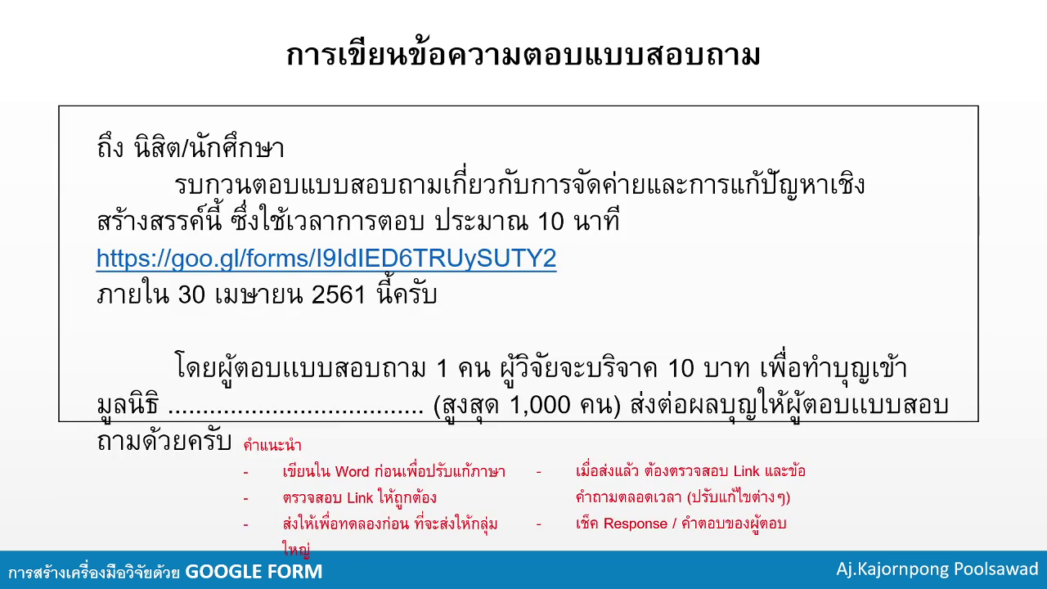